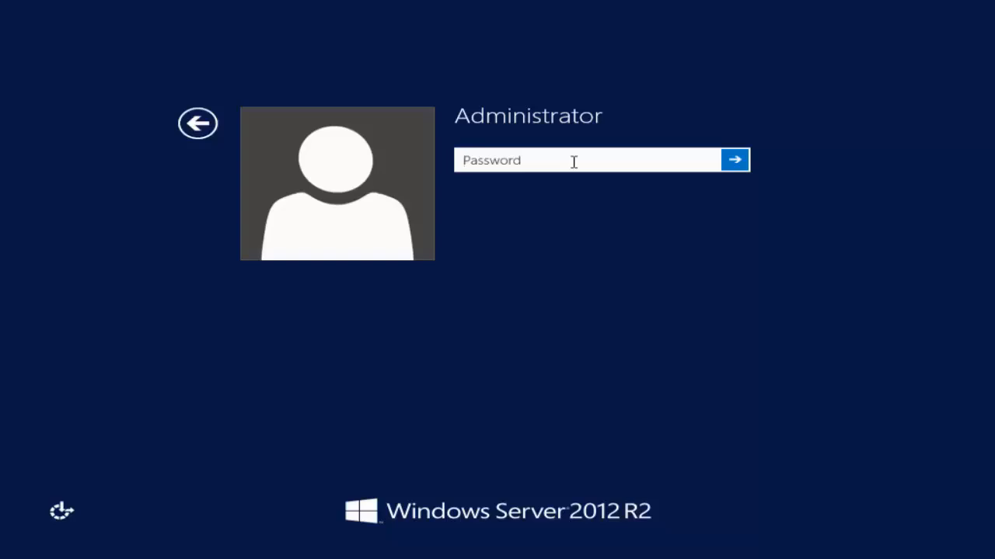
# Sign in to the Administrator account with its password.
pyautogui.write('•••••••••')
pyautogui.press('Return')
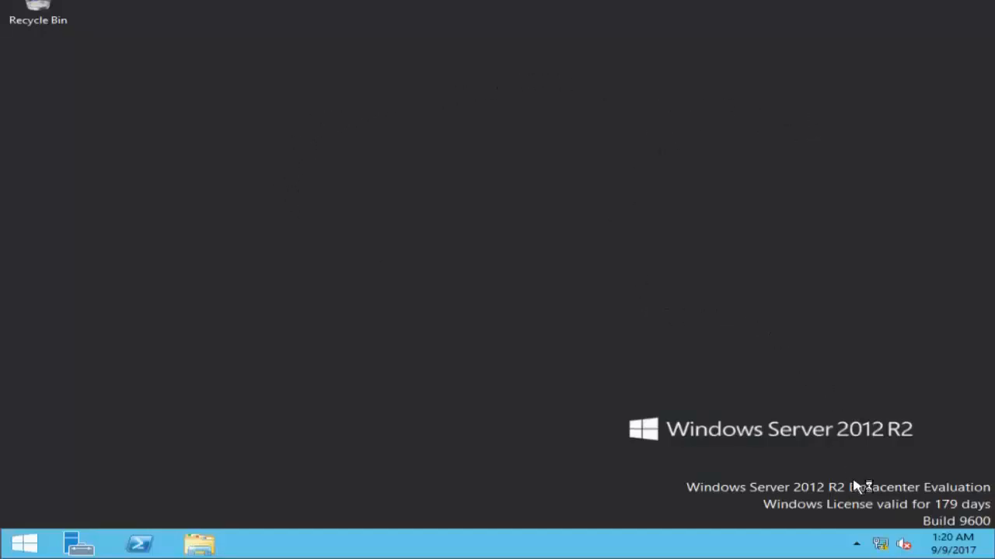
# Check the Ethernet adapter's IPv4 address and subnet mask in its TCP/IPv4 properties, and close the network windows.
pyautogui.moveTo(882, 548)
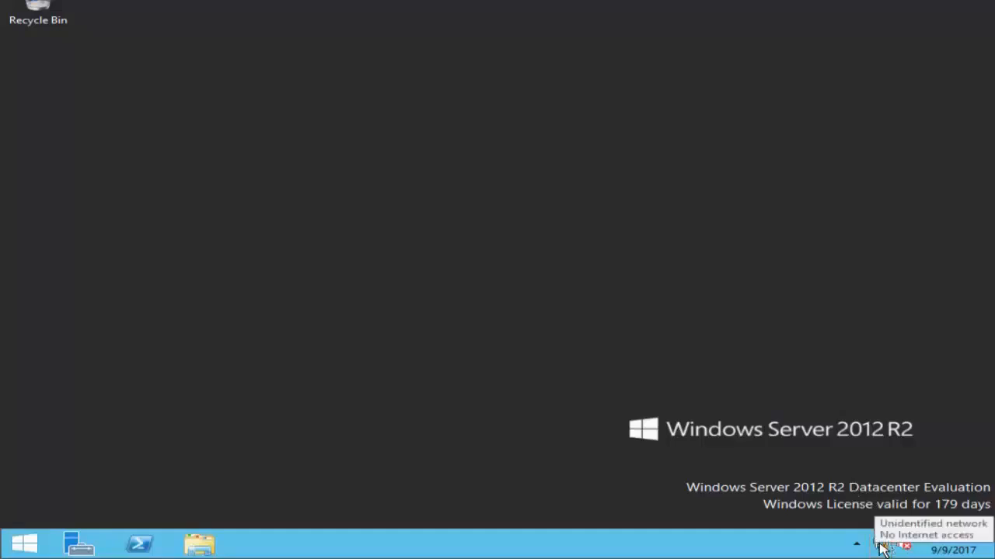
pyautogui.rightClick(882, 548)
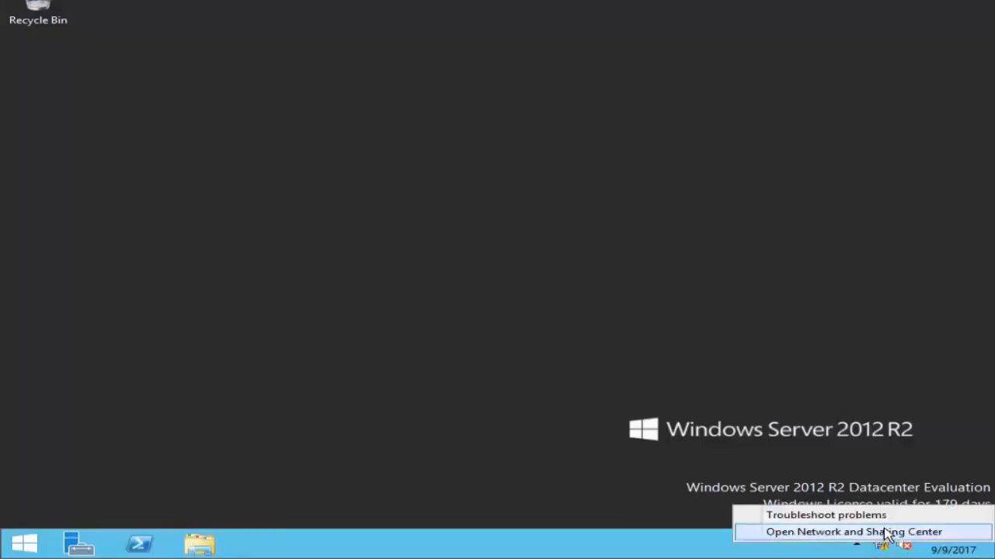
pyautogui.click(886, 532)
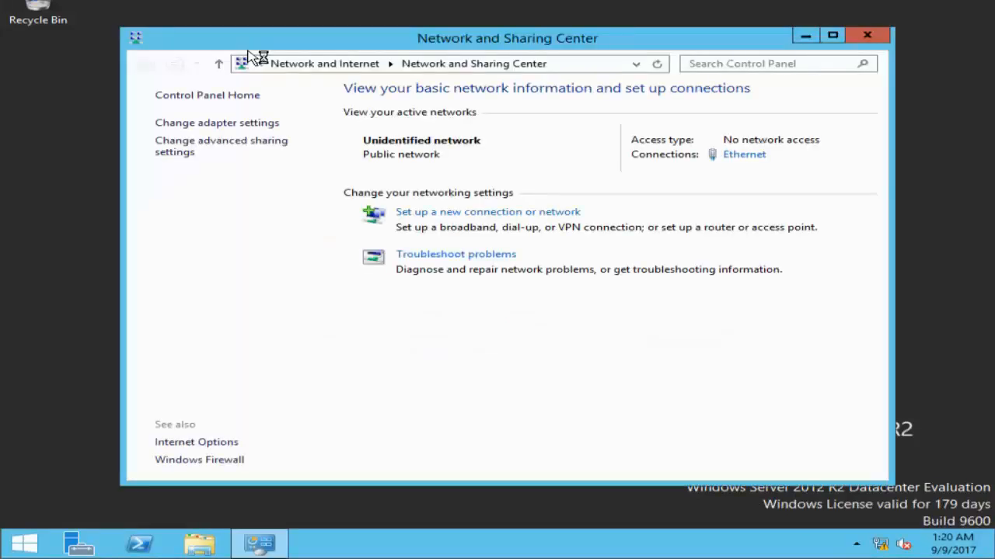
pyautogui.click(211, 124)
pyautogui.rightClick(238, 132)
pyautogui.click(306, 285)
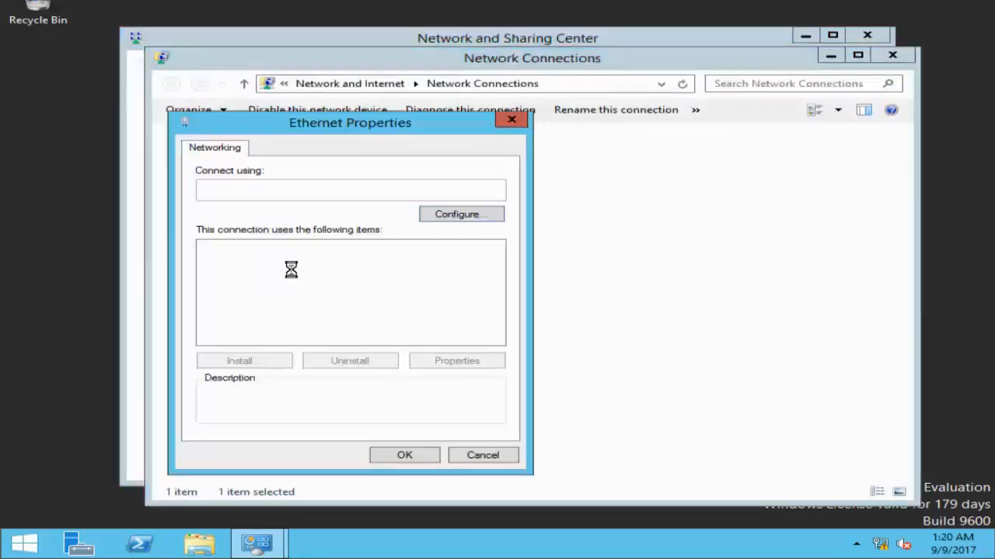
pyautogui.doubleClick(381, 338)
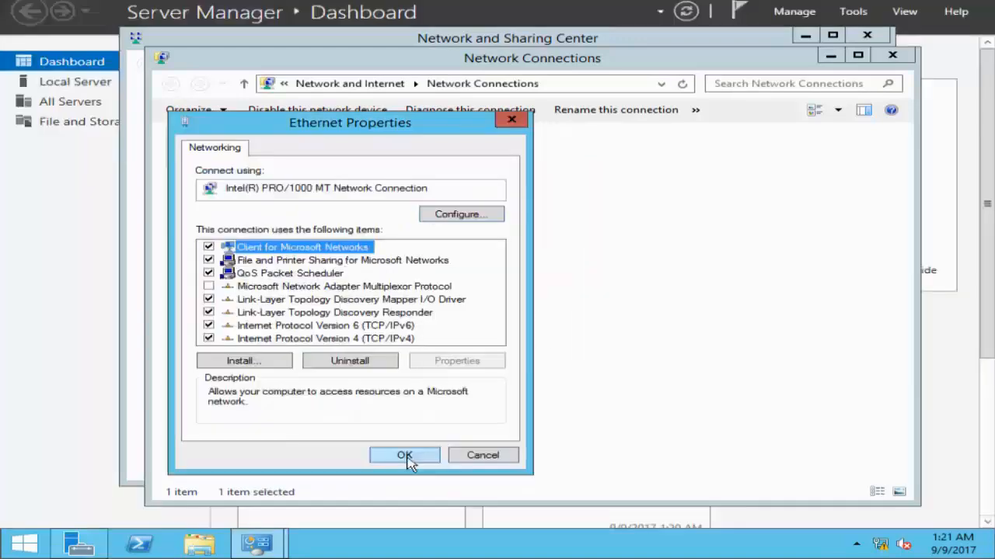
pyautogui.click(405, 454)
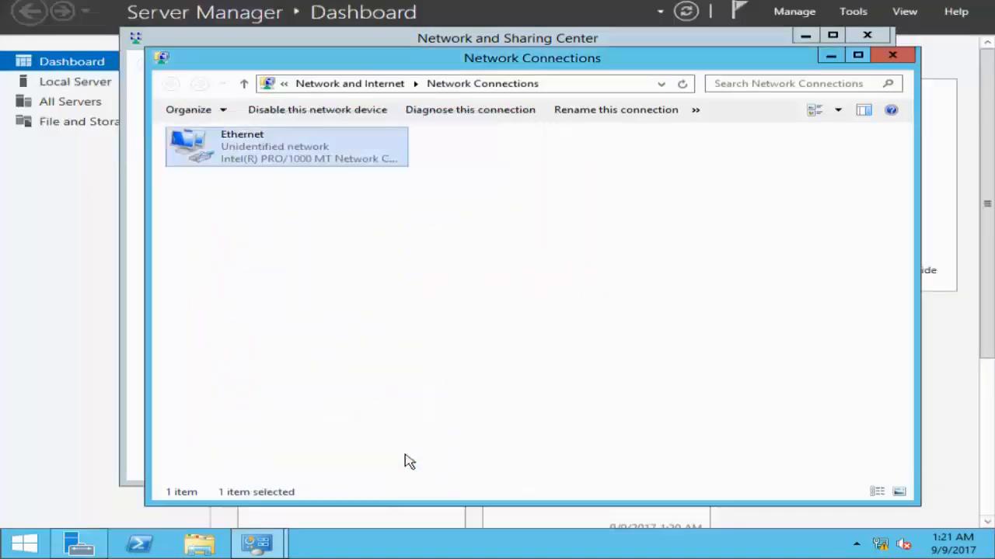
pyautogui.click(892, 56)
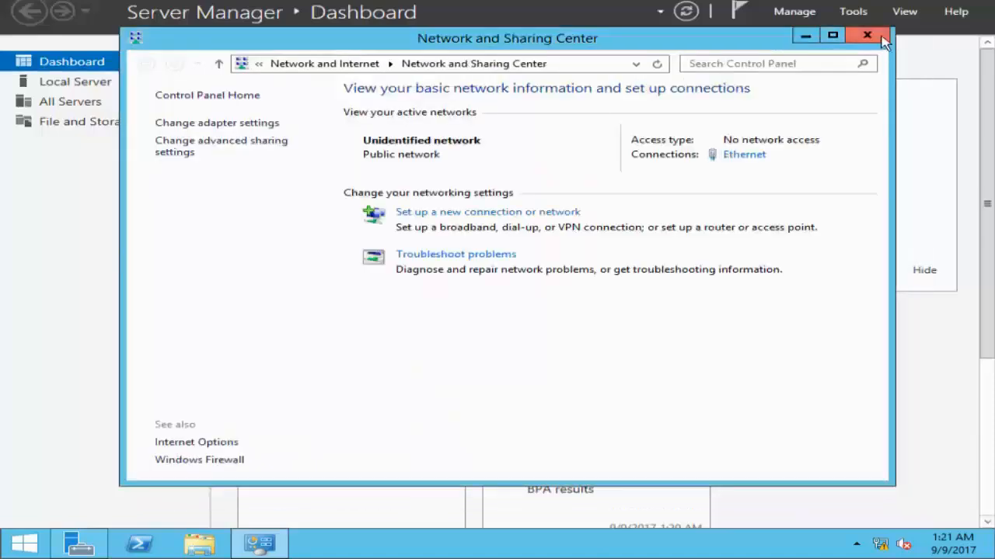
pyautogui.click(876, 35)
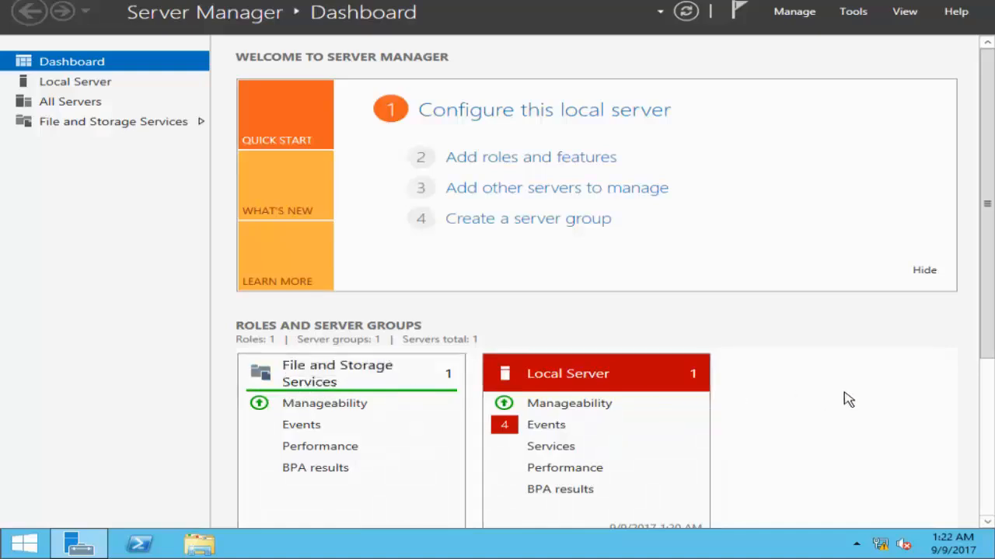
pyautogui.click(803, 13)
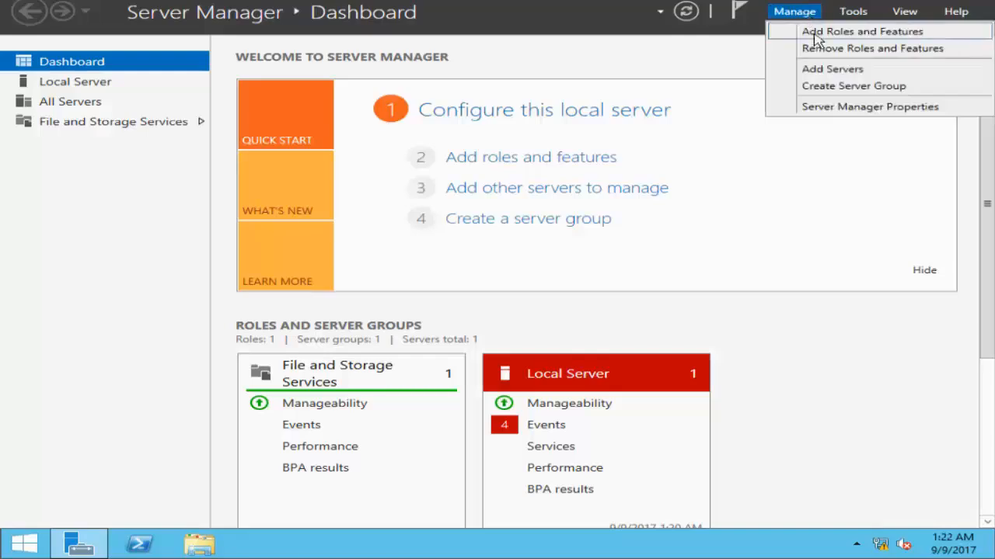
pyautogui.click(814, 33)
pyautogui.click(905, 1)
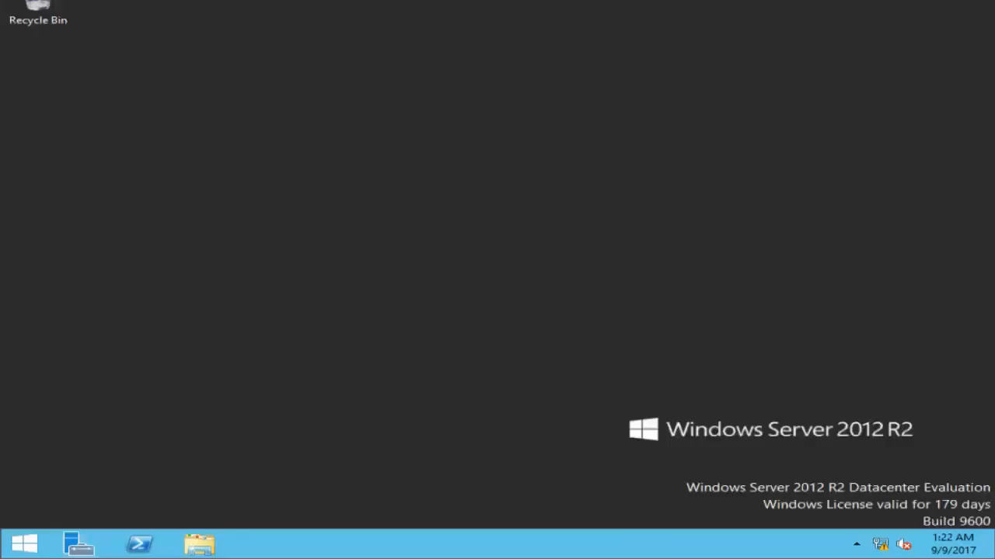
pyautogui.click(76, 544)
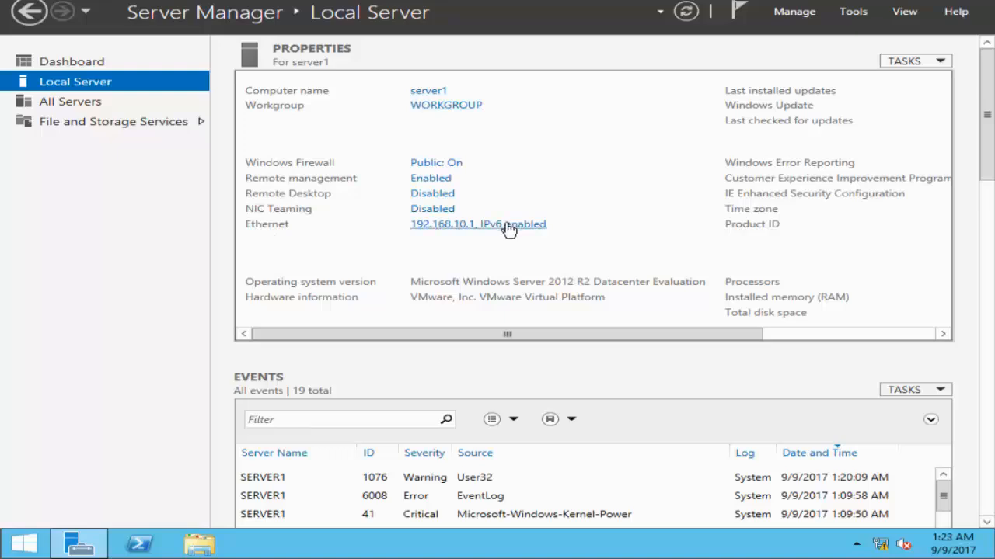
# Start adding roles and features, with server1 from the server pool as the destination server.
pyautogui.click(794, 10)
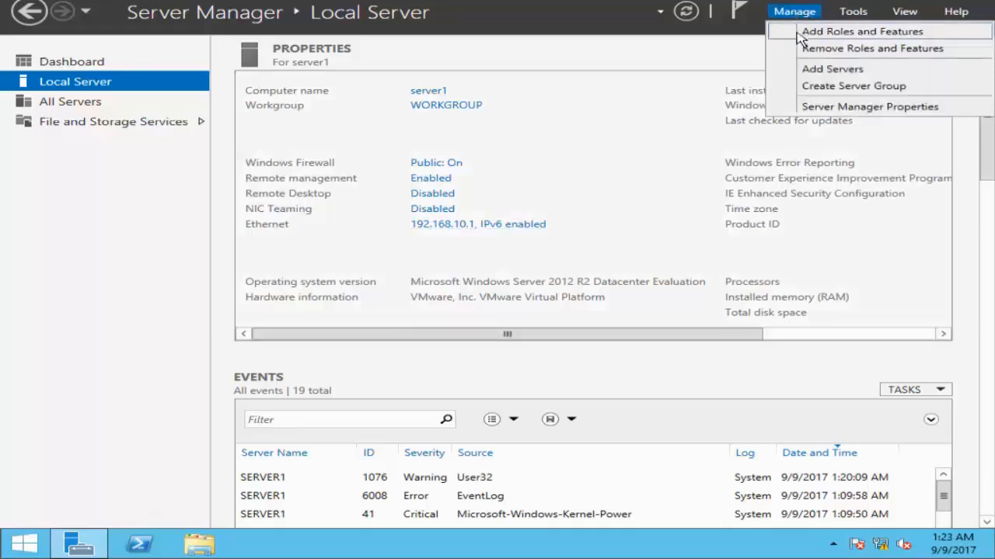
pyautogui.click(800, 32)
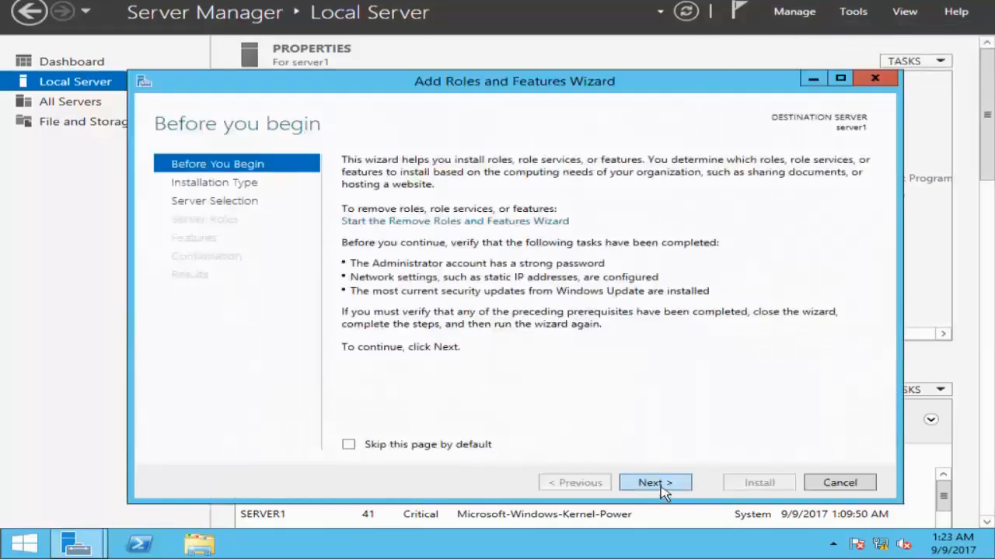
pyautogui.click(662, 485)
pyautogui.click(661, 484)
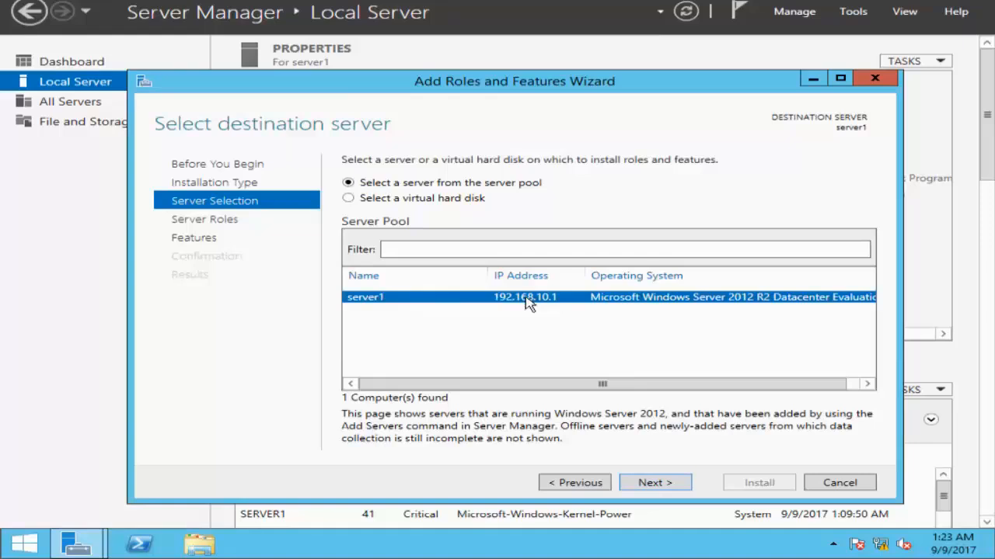
pyautogui.click(654, 485)
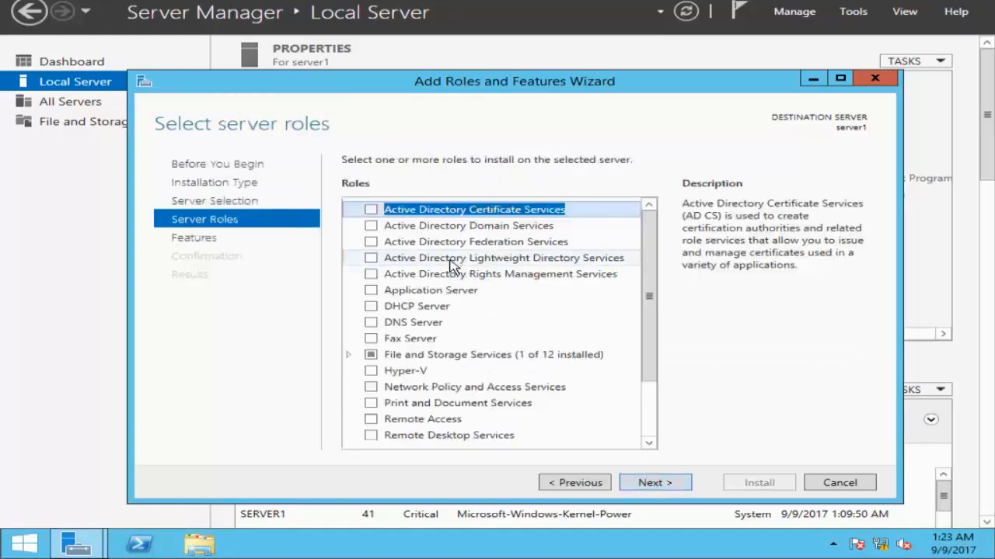
# Install the Active Directory Domain Services role with its required features and management tools, and close the wizard.
pyautogui.click(370, 226)
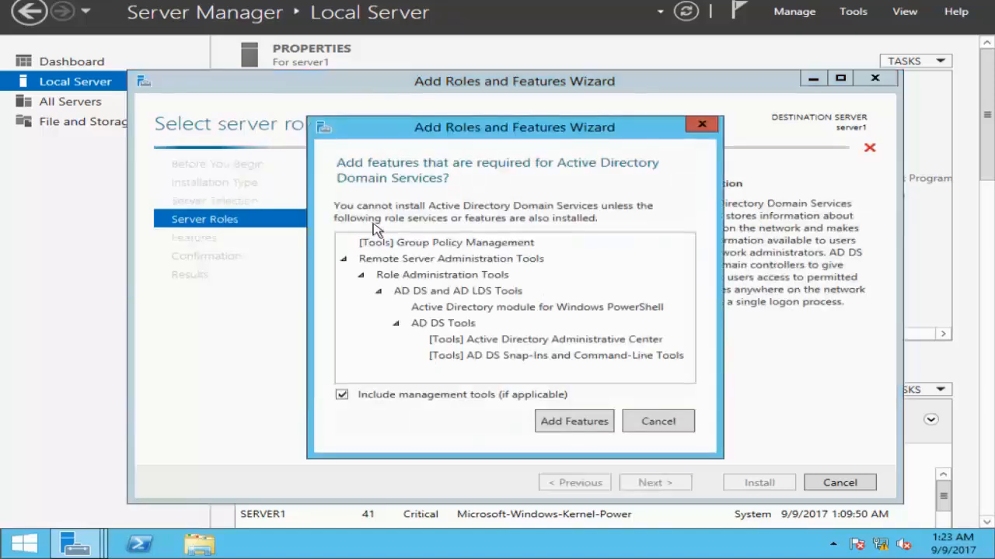
pyautogui.click(599, 431)
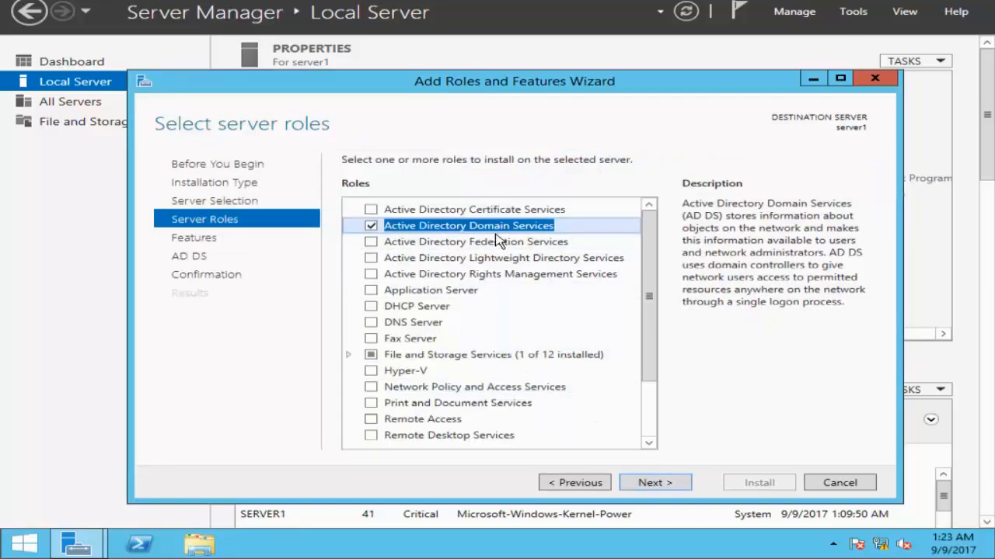
pyautogui.click(645, 482)
pyautogui.click(645, 482)
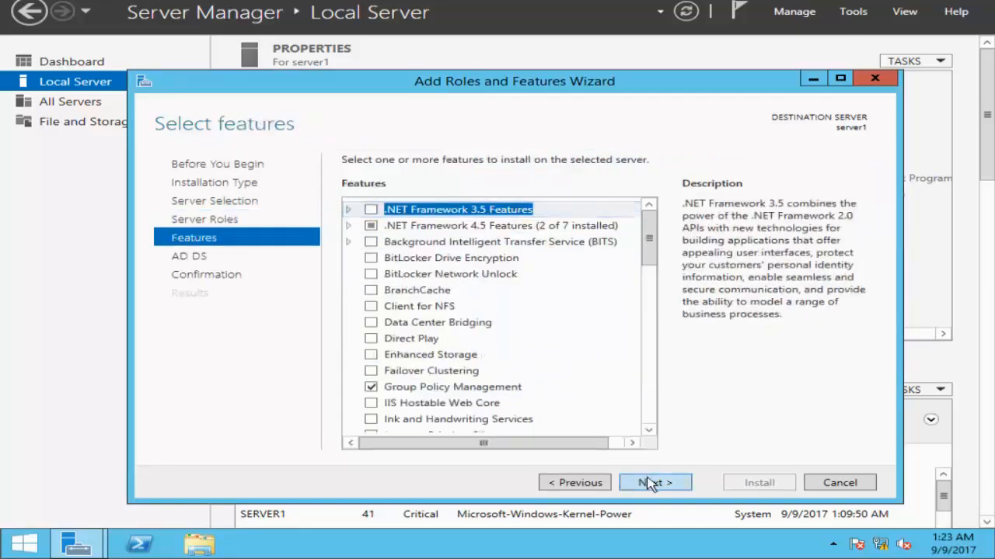
pyautogui.click(656, 485)
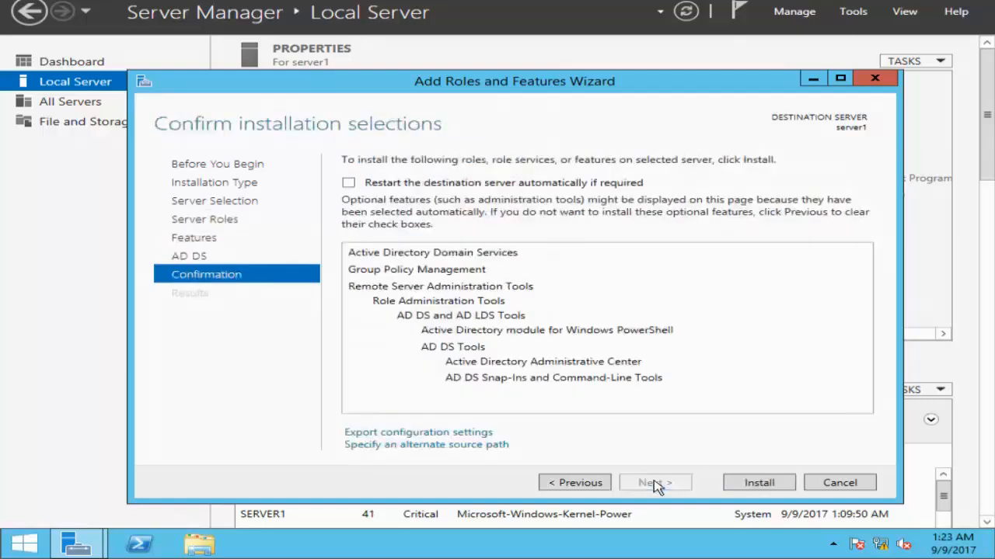
pyautogui.click(739, 485)
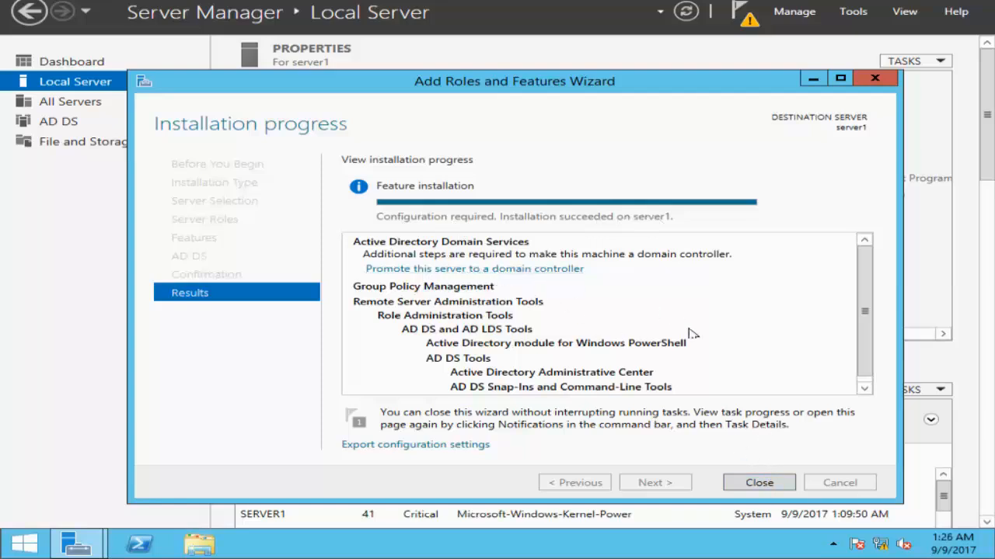
pyautogui.click(759, 483)
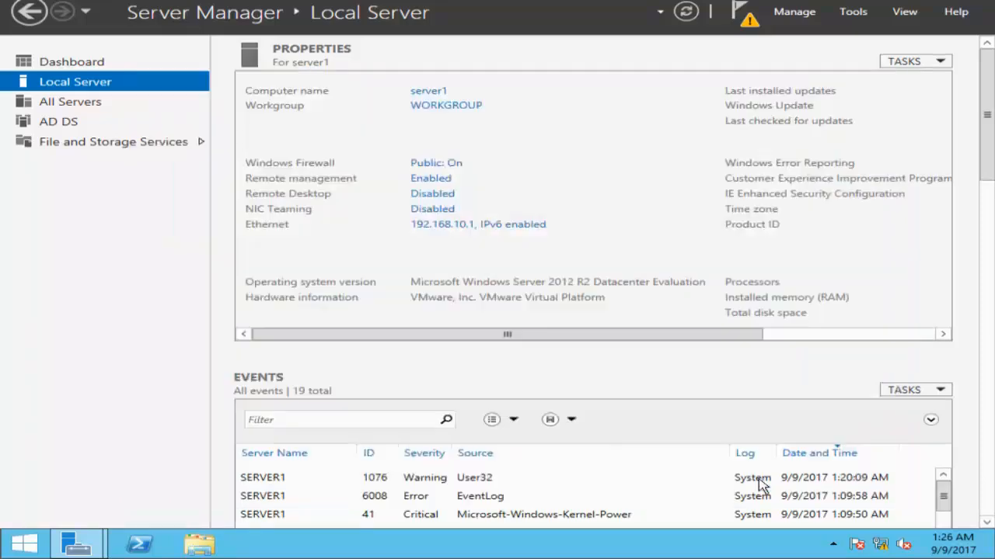
# Start promoting the server to a domain controller from the post-deployment configuration notification.
pyautogui.click(749, 21)
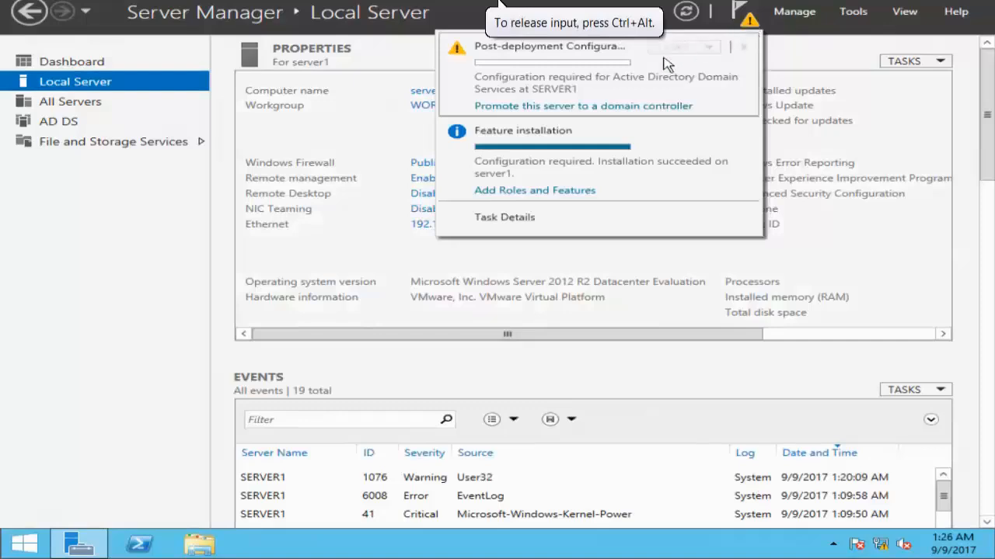
pyautogui.click(587, 111)
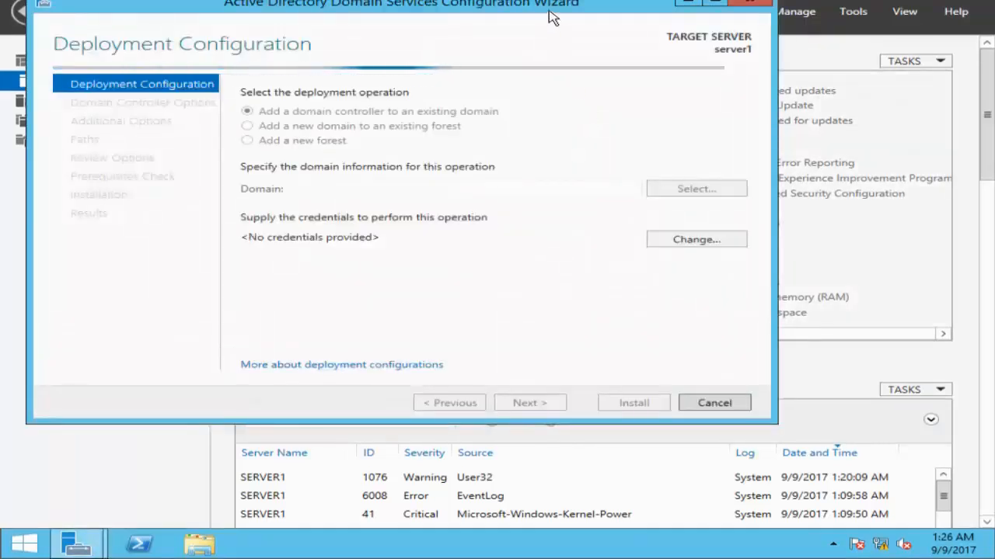
pyautogui.moveTo(561, 64); pyautogui.dragTo(557, 62)
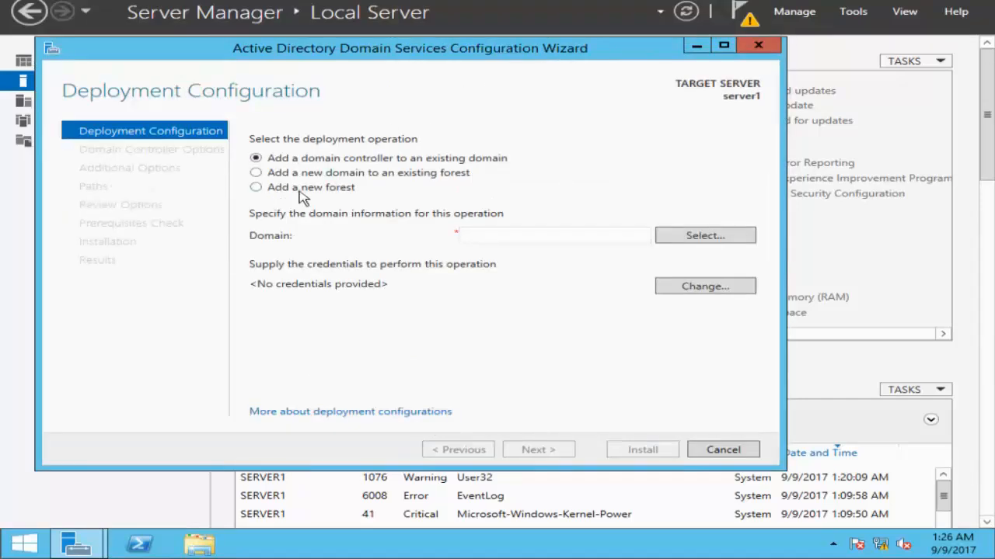
# Choose to add a new forest with the root domain name osrtech.com and continue to the domain controller options.
pyautogui.click(256, 188)
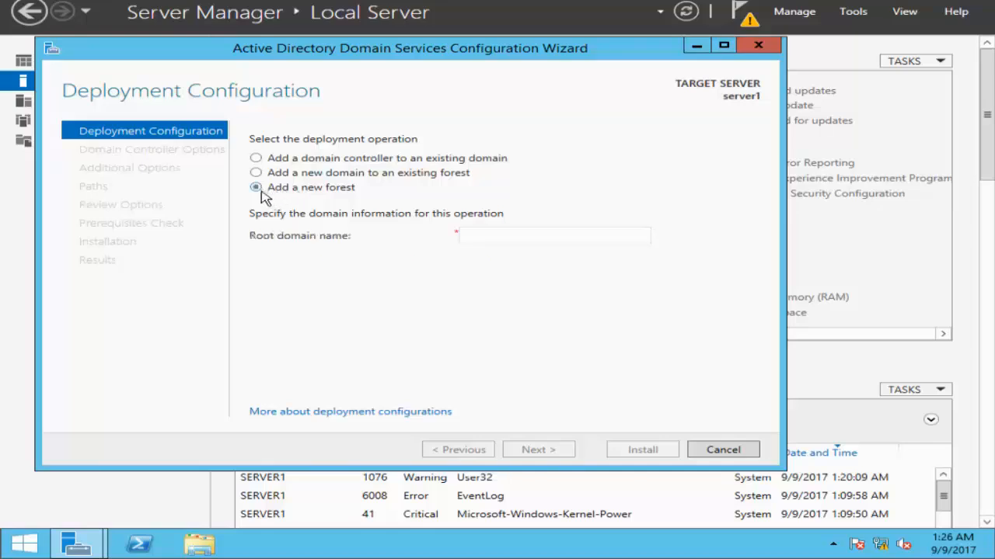
pyautogui.click(490, 237)
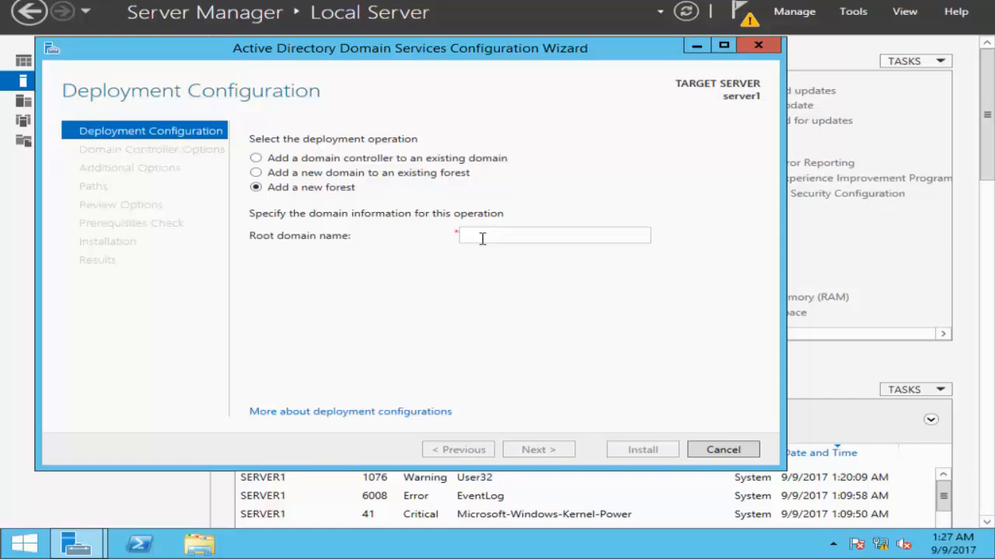
pyautogui.write('osrtec')
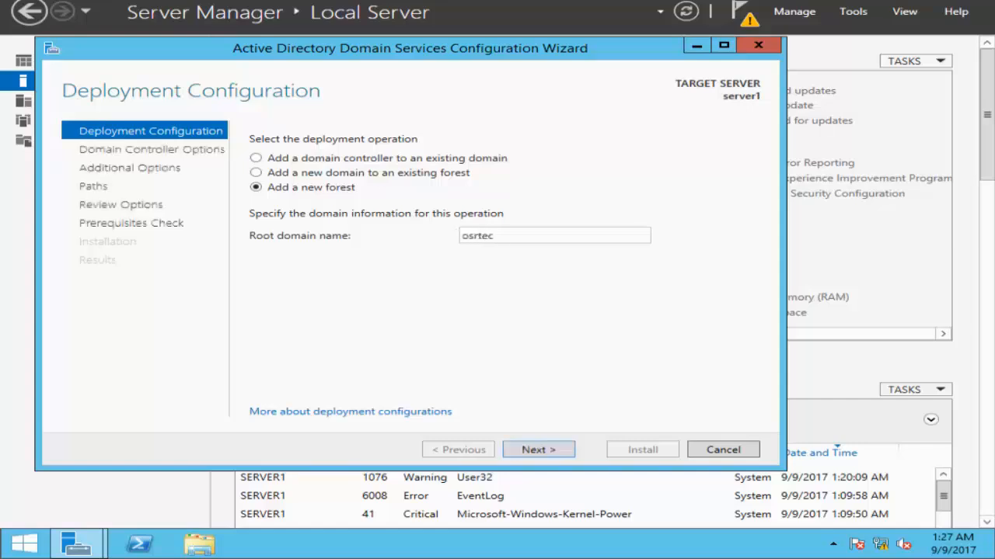
pyautogui.write('h.com')
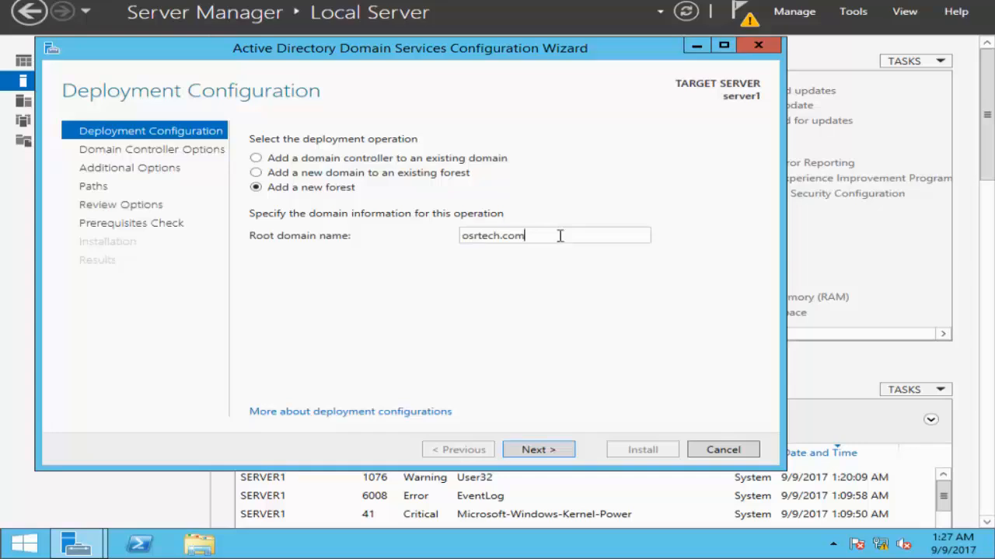
pyautogui.press('BackSpace')
pyautogui.press('BackSpace')
pyautogui.press('BackSpace')
pyautogui.press('BackSpace')
pyautogui.write('.com')
pyautogui.click(535, 454)
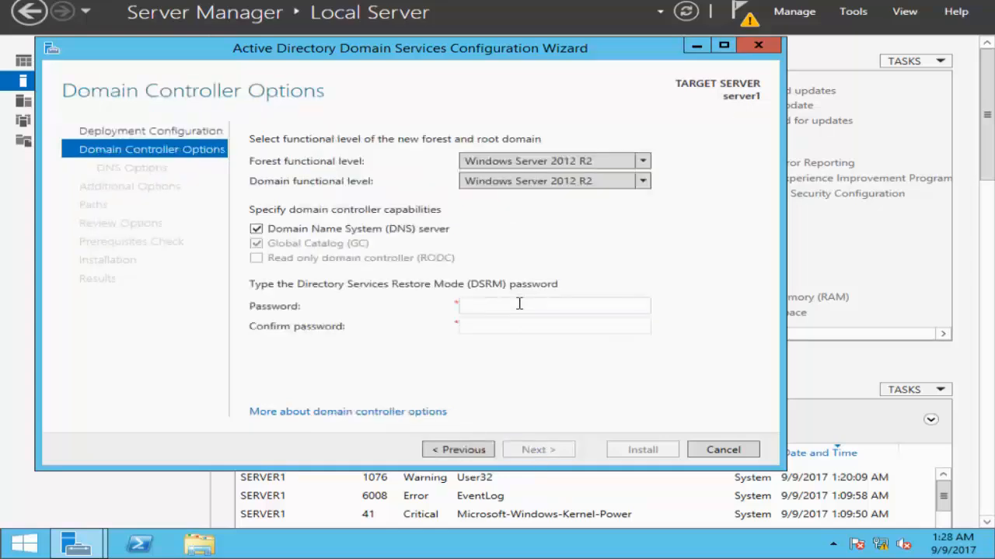
# Select Windows Server 2012 R2 as the forest functional level.
pyautogui.click(573, 305)
pyautogui.click(645, 162)
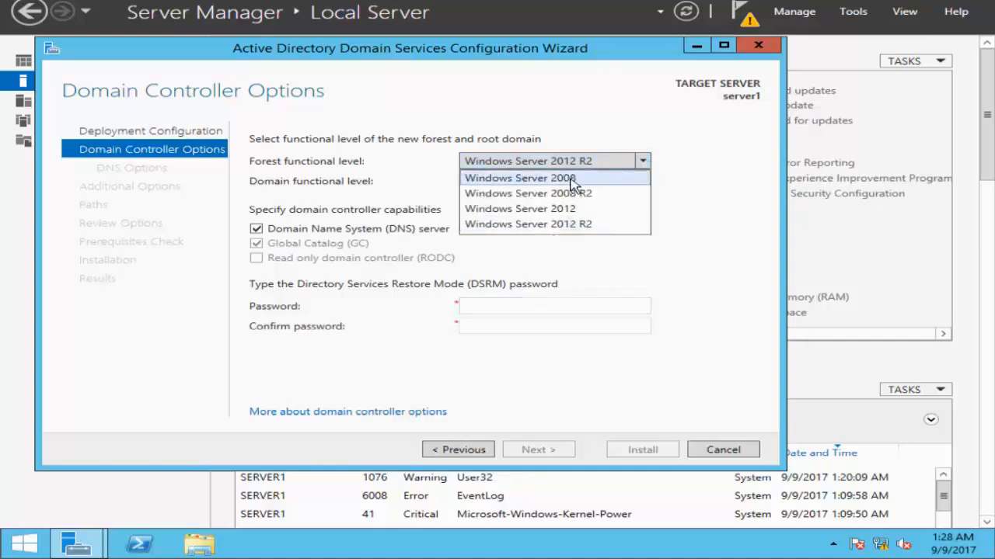
pyautogui.click(579, 225)
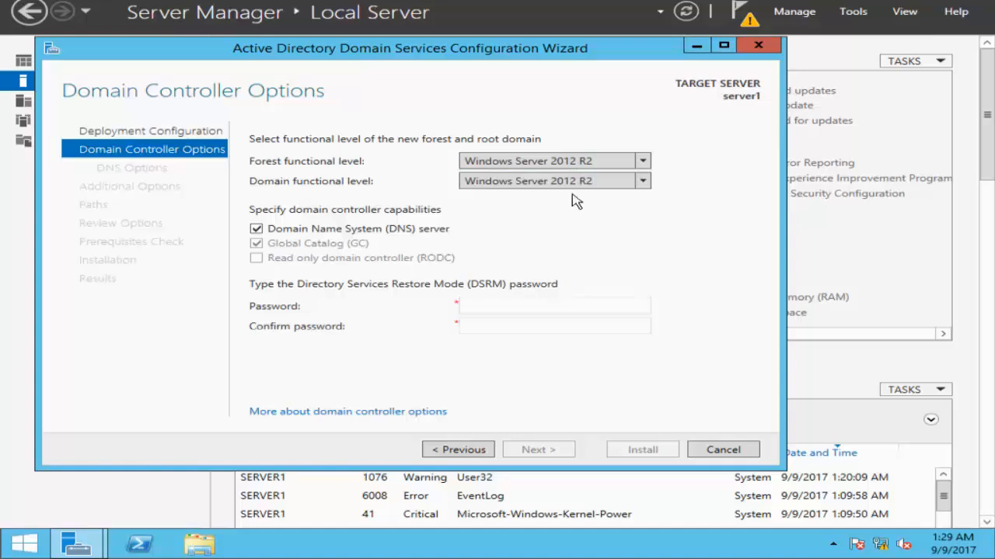
pyautogui.click(644, 164)
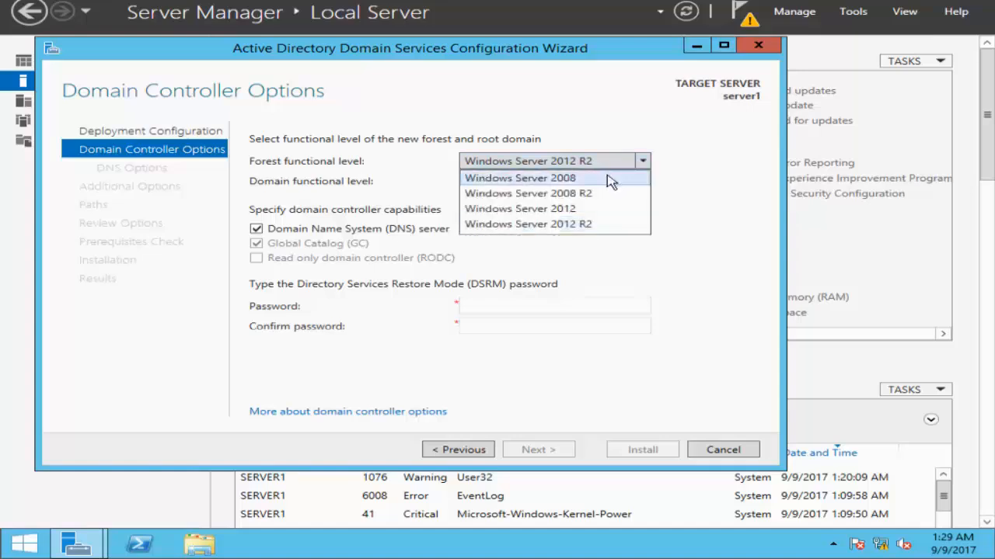
pyautogui.click(598, 227)
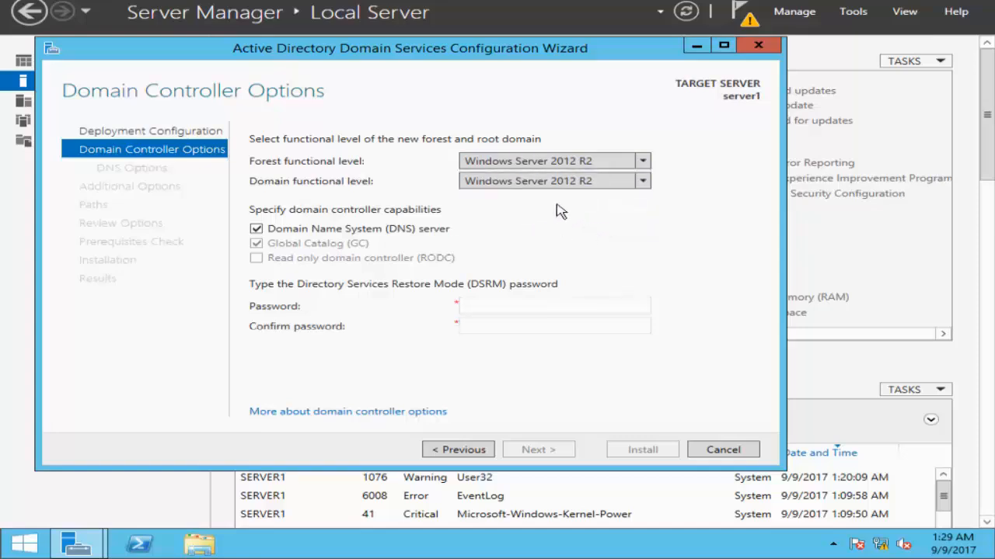
# Enter and confirm the Directory Services Restore Mode password, and continue to the DNS options.
pyautogui.click(507, 309)
pyautogui.write('P@s')
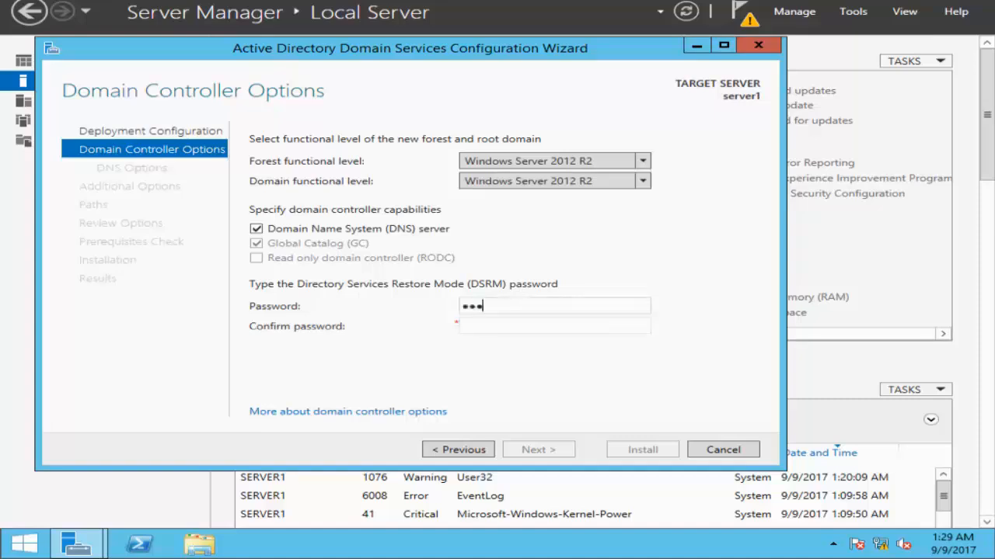
pyautogui.write('sw0r')
pyautogui.press('Tab')
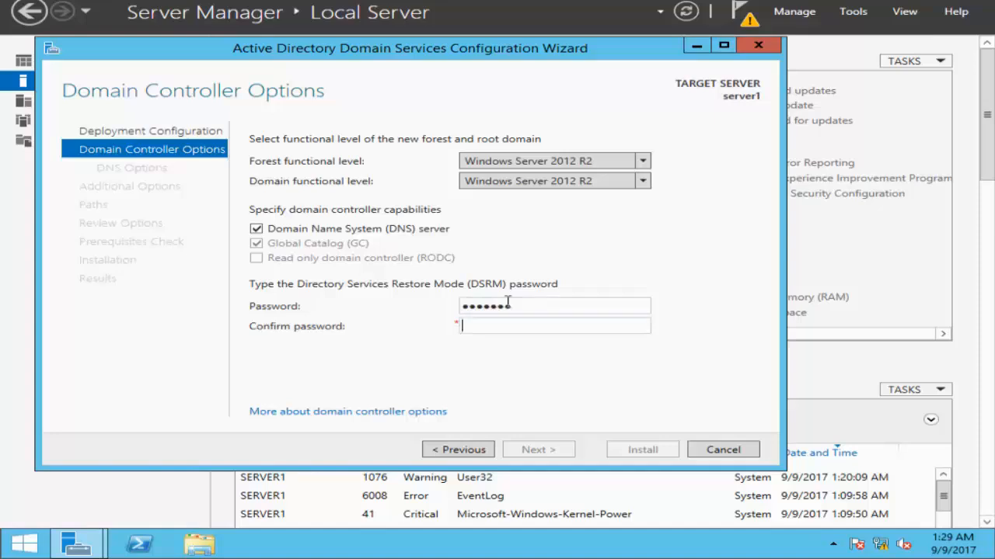
pyautogui.write('P@ssw0r')
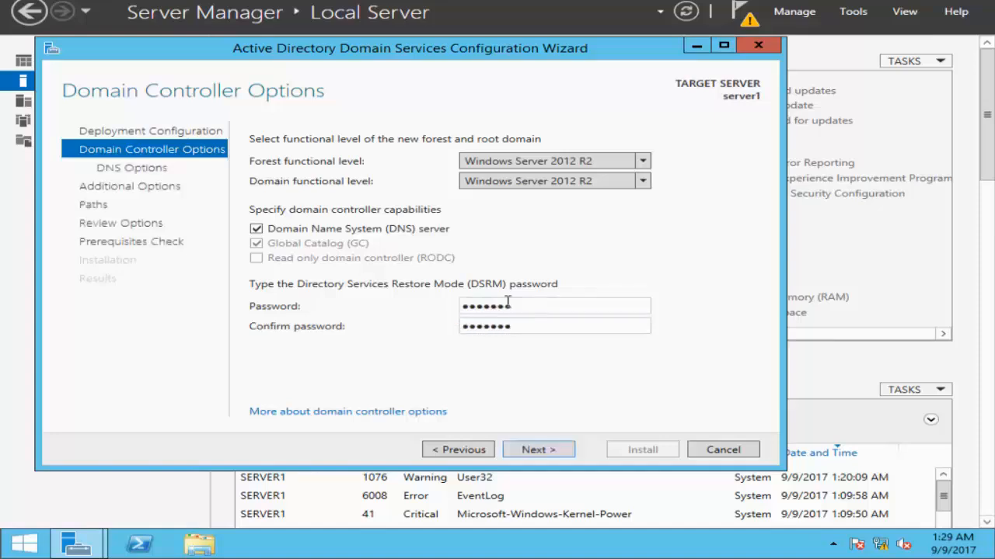
pyautogui.click(536, 455)
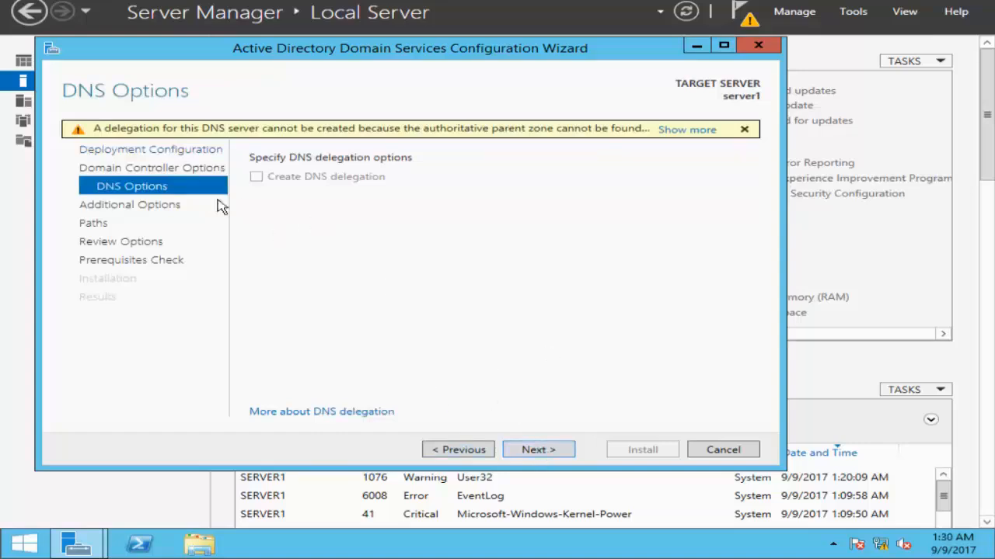
# Keep the default DNS delegation, NetBIOS domain name and AD DS folder paths, accept the reviewed selections, and start the installation.
pyautogui.click(550, 457)
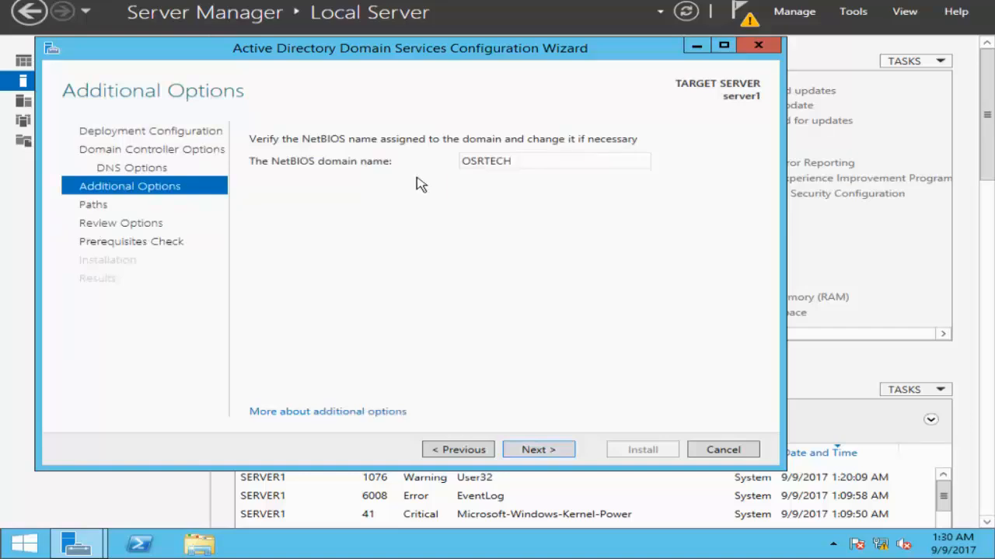
pyautogui.click(539, 453)
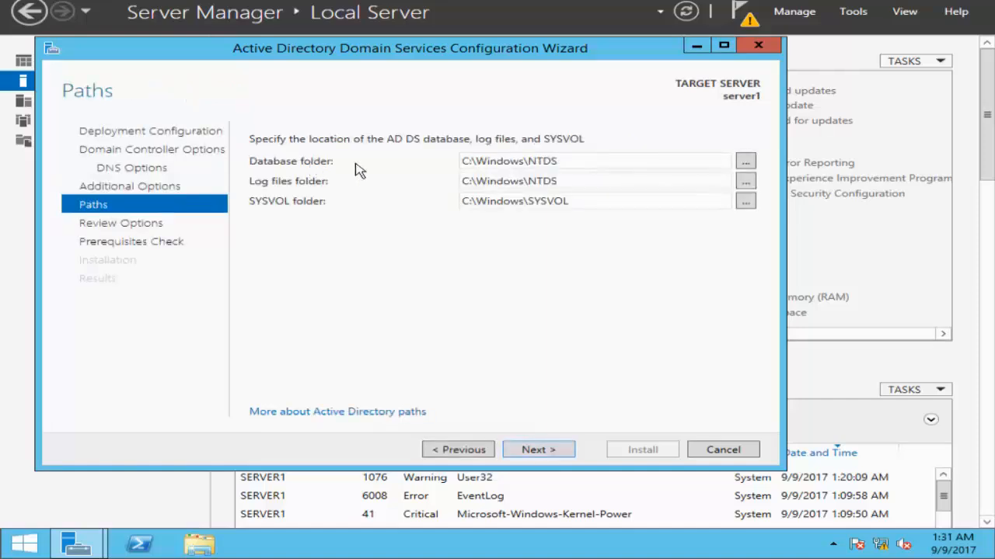
pyautogui.tripleClick(528, 161)
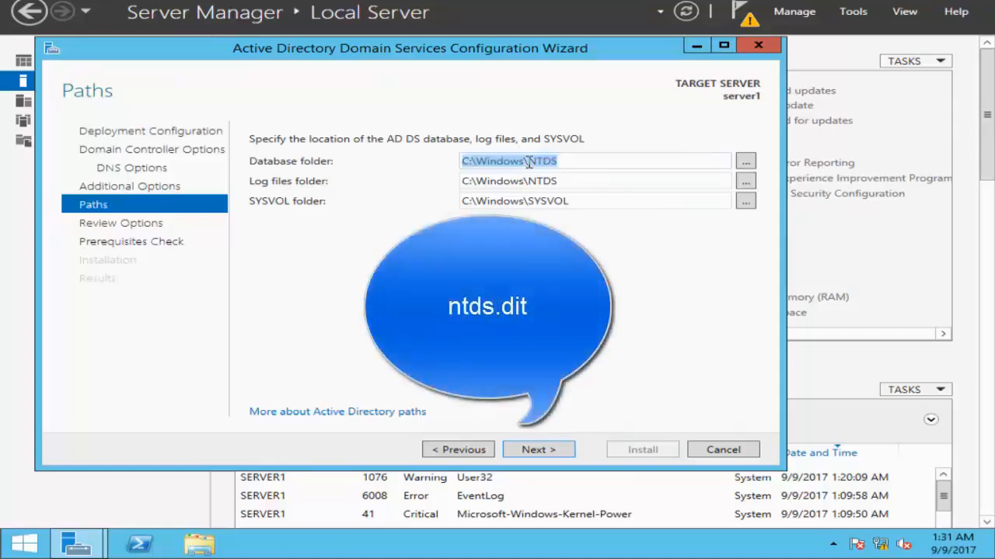
pyautogui.click(606, 134)
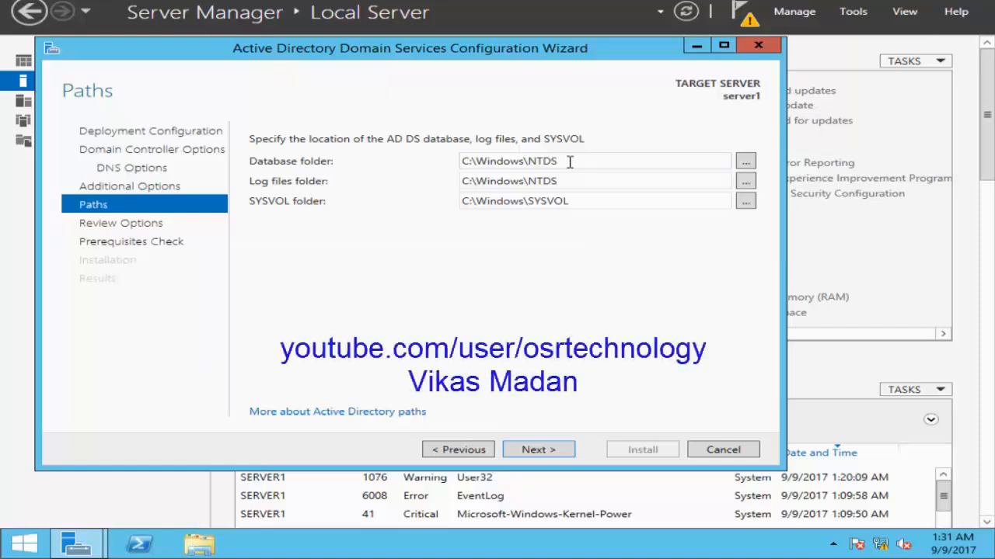
pyautogui.click(538, 450)
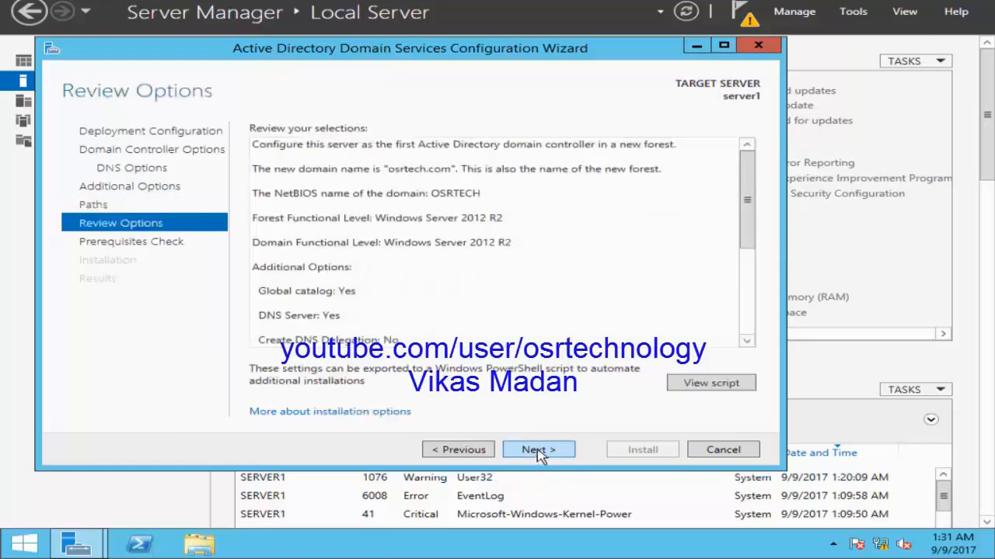
pyautogui.click(537, 451)
pyautogui.click(636, 450)
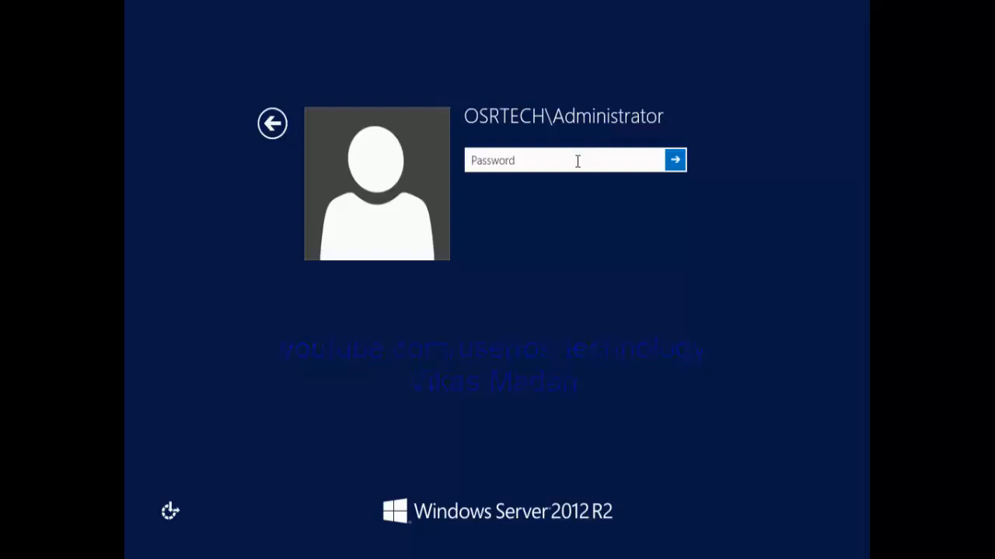
# Sign in to the server as OSRTECH\Administrator with the account password.
pyautogui.write('••••••••')
pyautogui.press('Return')
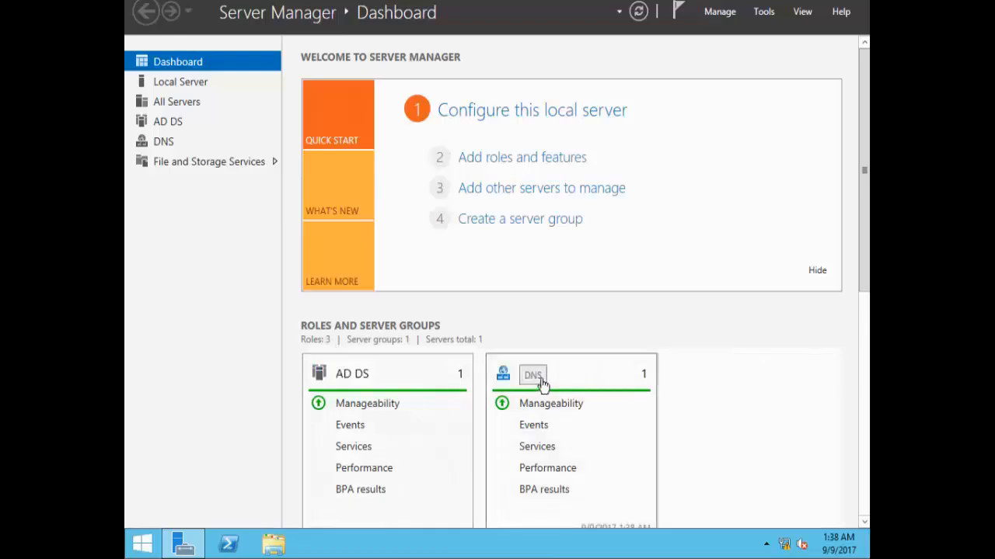
# Open Active Directory Users and Computers and display the Users container of the osrtech.com domain.
pyautogui.click(763, 14)
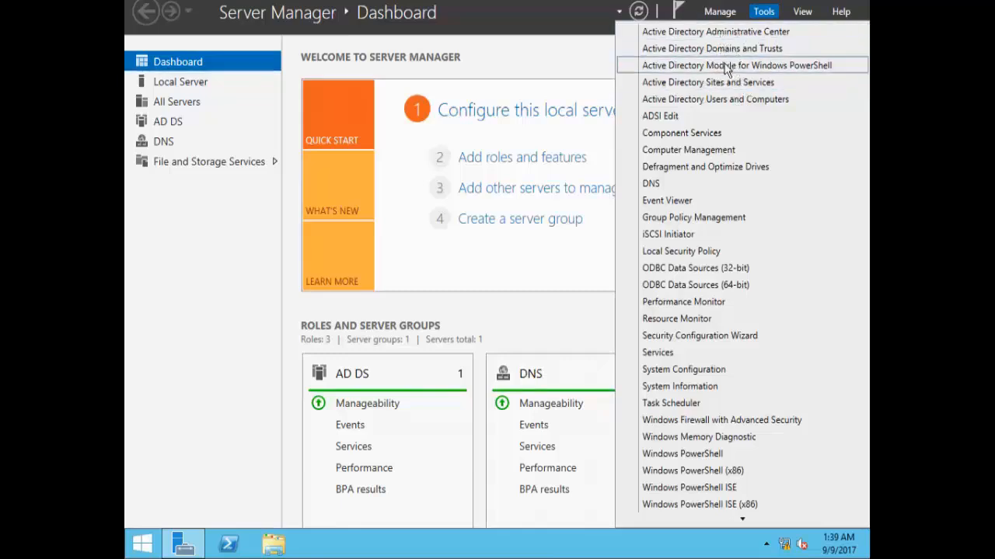
pyautogui.click(713, 99)
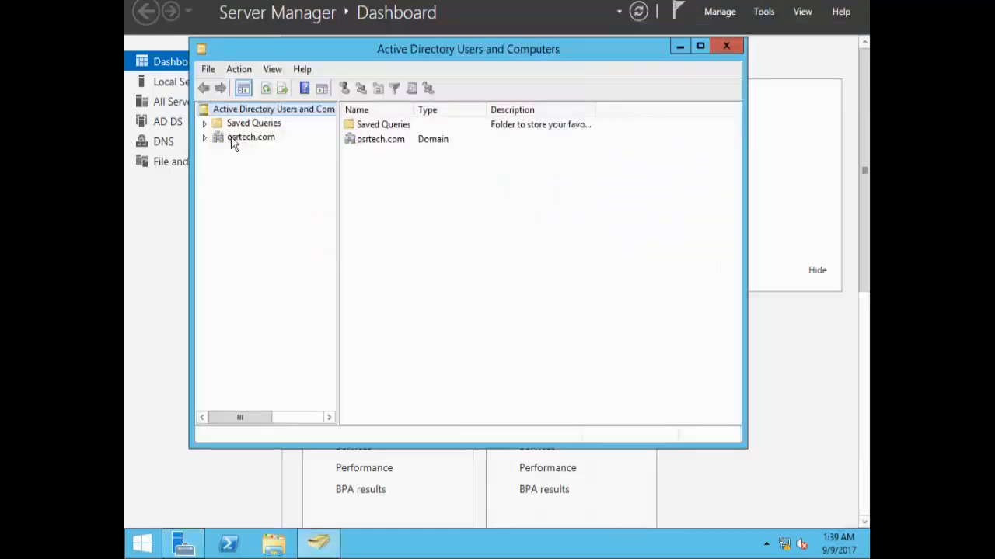
pyautogui.click(231, 138)
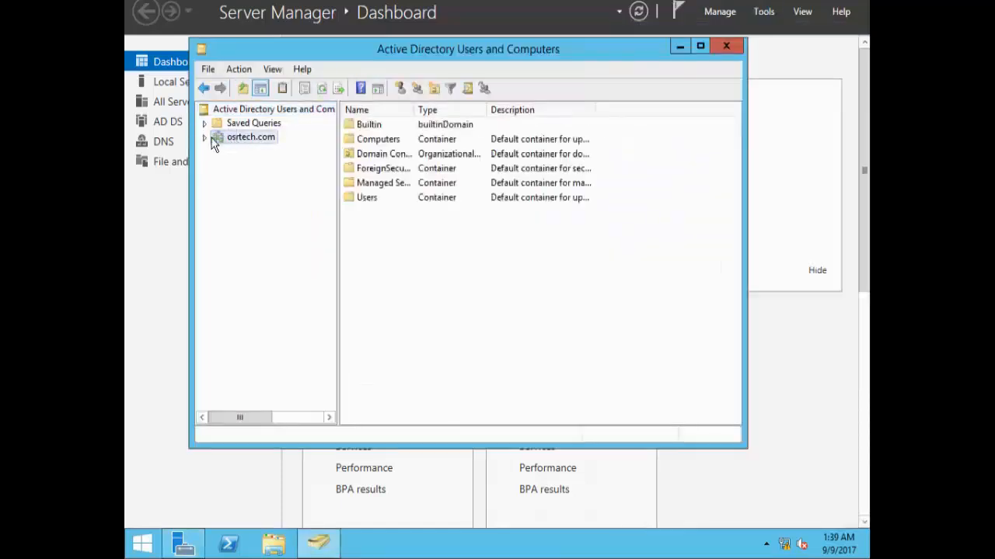
pyautogui.click(205, 137)
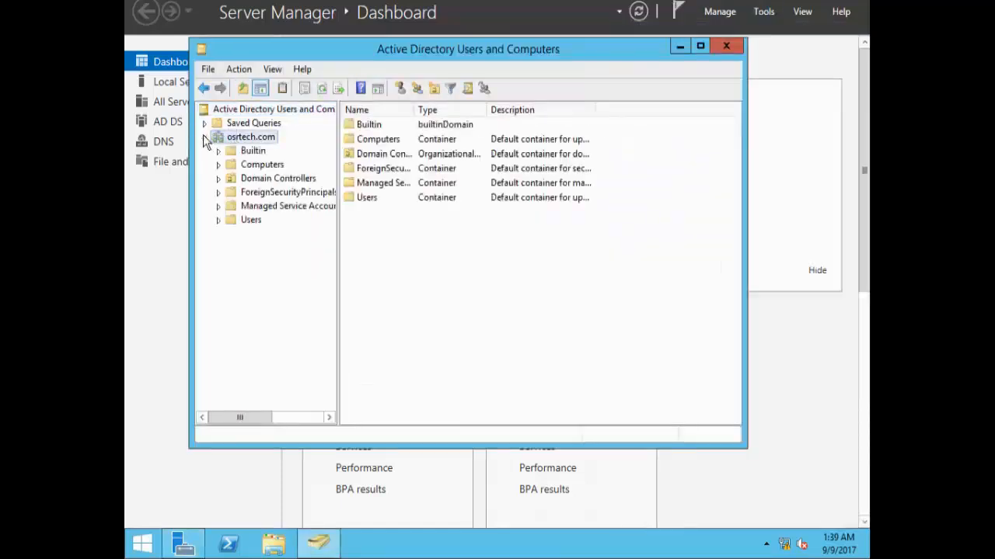
pyautogui.click(251, 220)
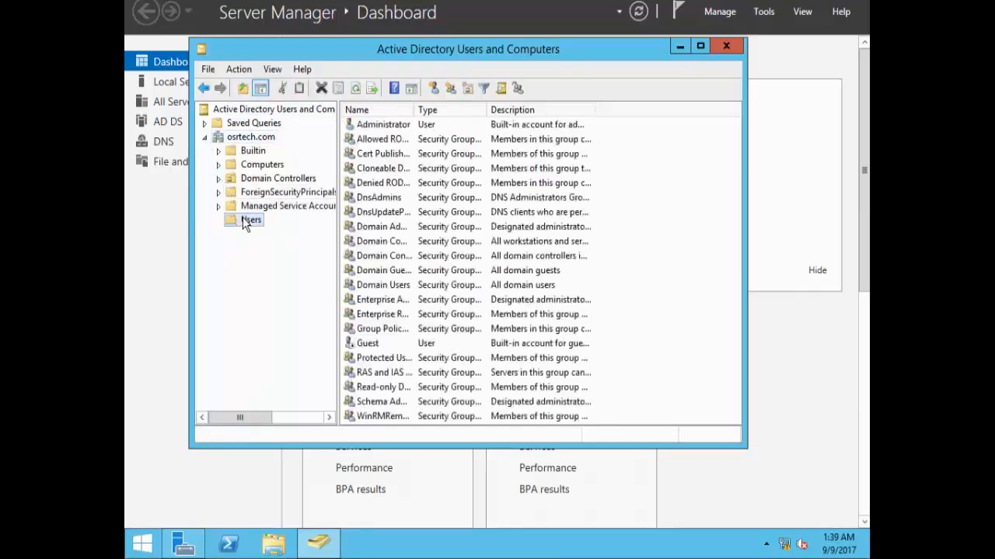
# View the object types that can be created in the Users container.
pyautogui.rightClick(245, 223)
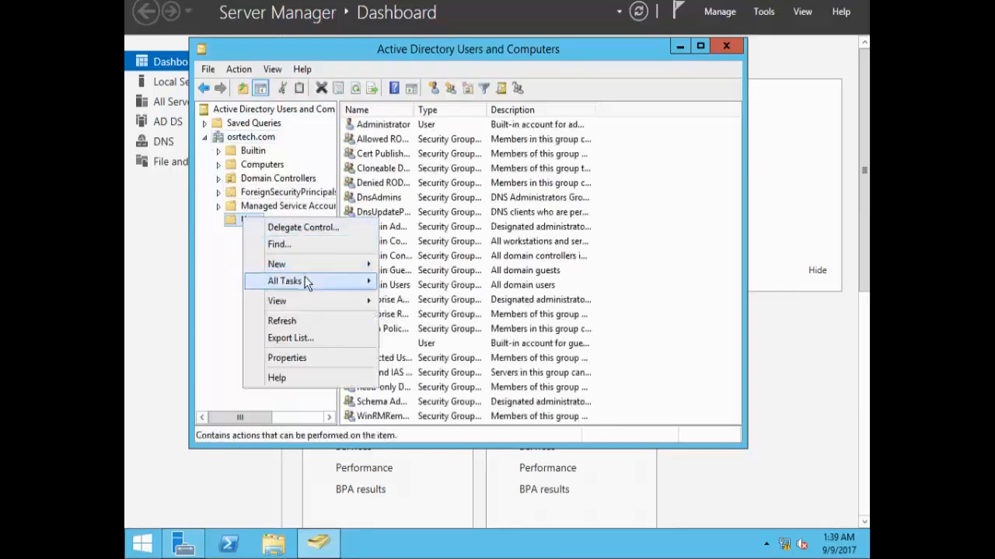
pyautogui.moveTo(325, 270)
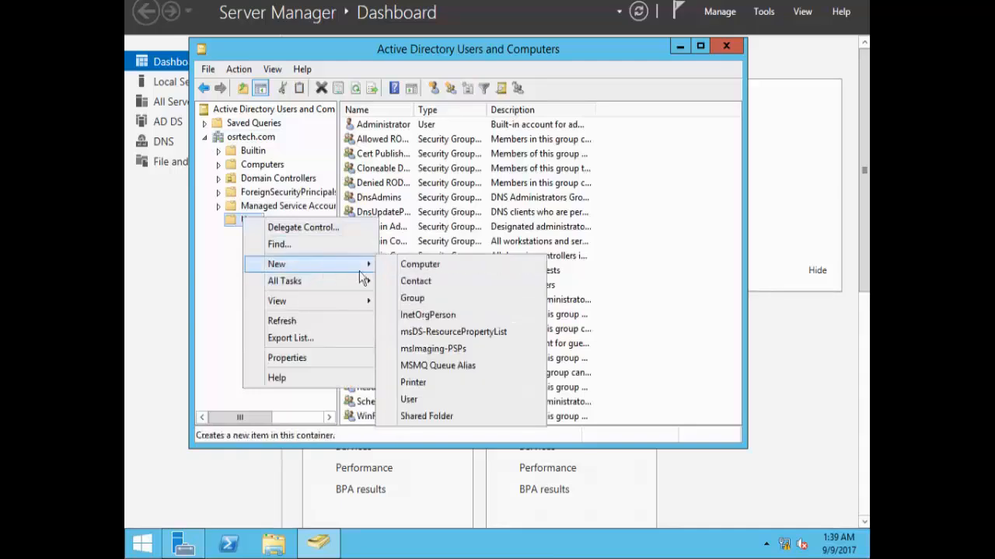
pyautogui.click(161, 265)
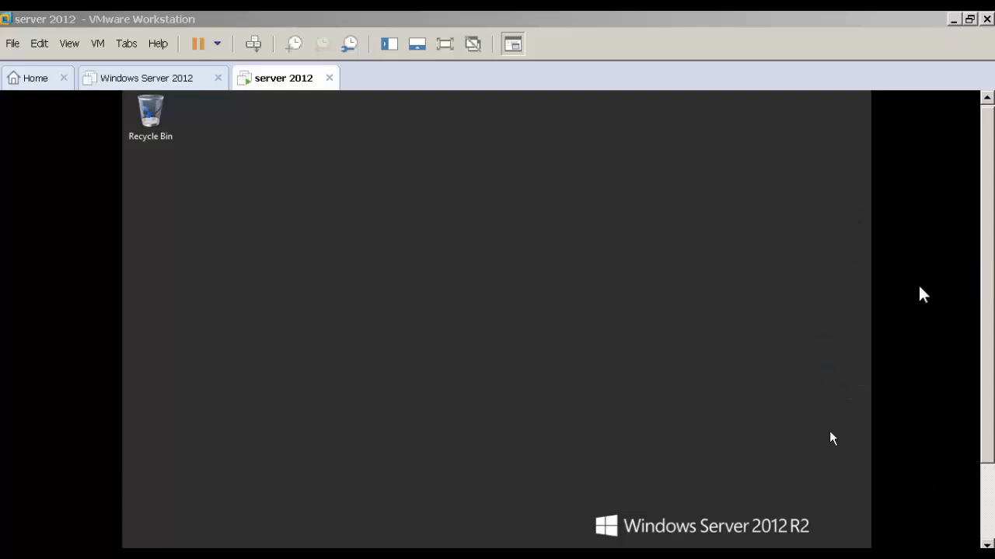
# Run dsa.msc on the server 2012 virtual machine and open the Users container of osrtech.com.
pyautogui.moveTo(987, 302); pyautogui.dragTo(988, 377)
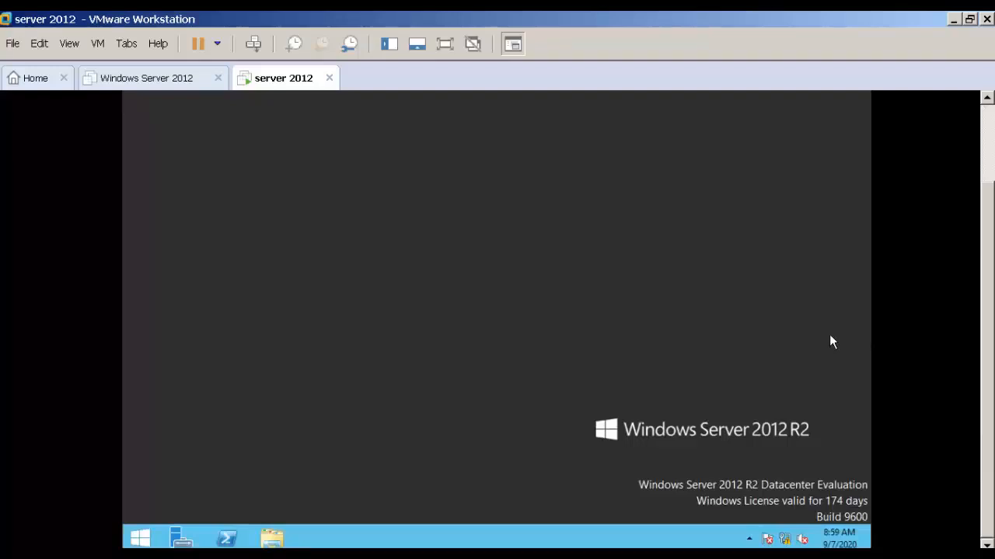
pyautogui.press('super+r')
pyautogui.click(435, 461)
pyautogui.rightClick(145, 528)
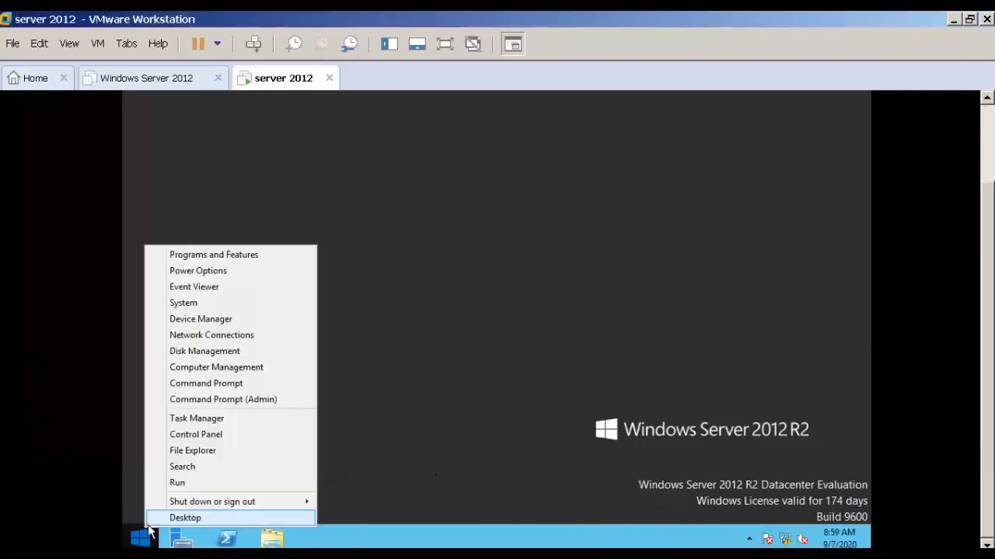
pyautogui.click(182, 483)
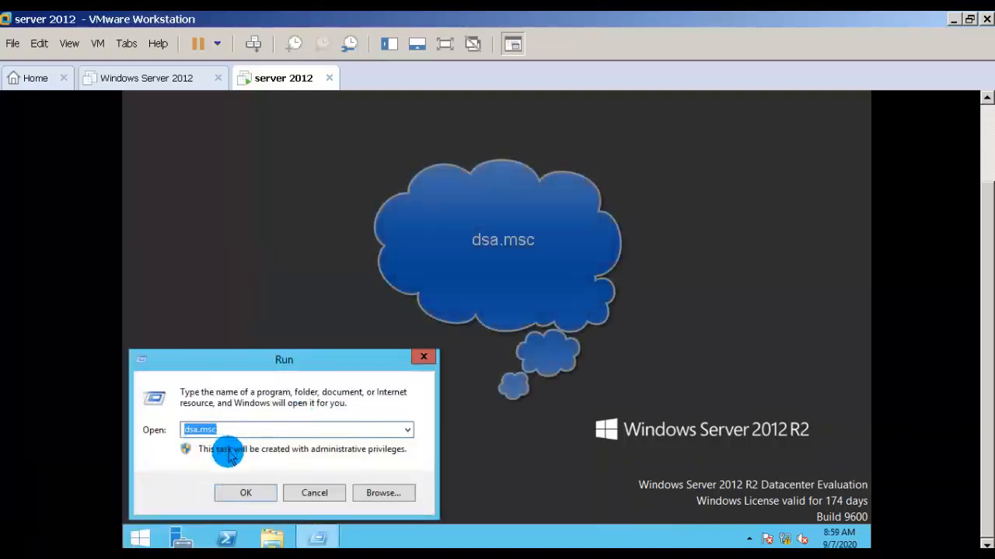
pyautogui.click(246, 493)
pyautogui.click(259, 271)
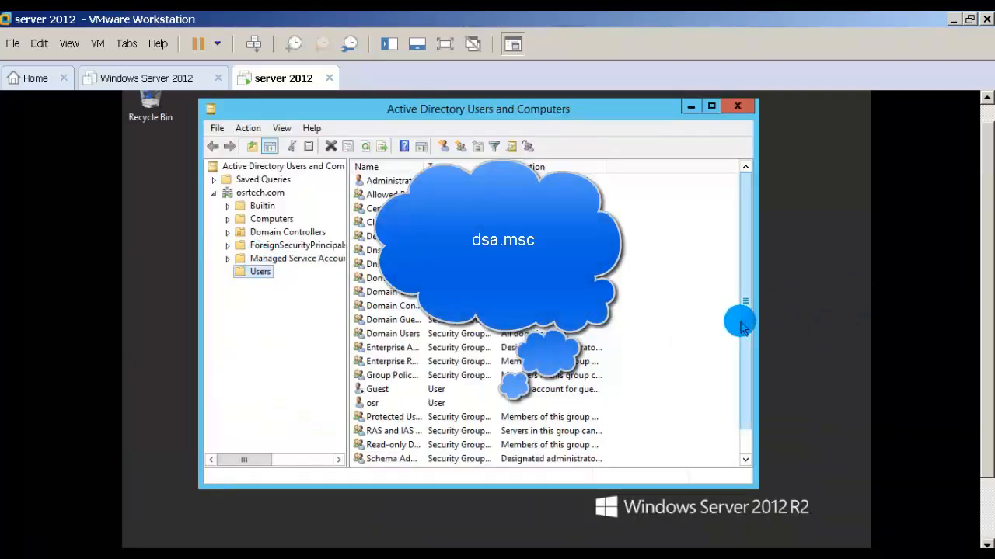
# Disable the user account listed between the Schema Admins and WinRM groups in the Users container, and dismiss the confirmation.
pyautogui.scroll(-1, 734, 326)
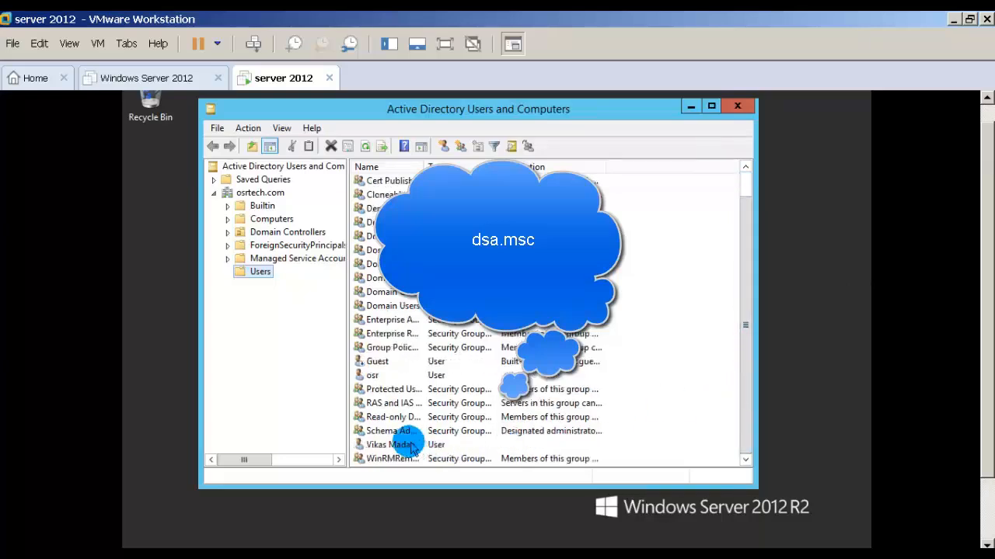
pyautogui.rightClick(378, 446)
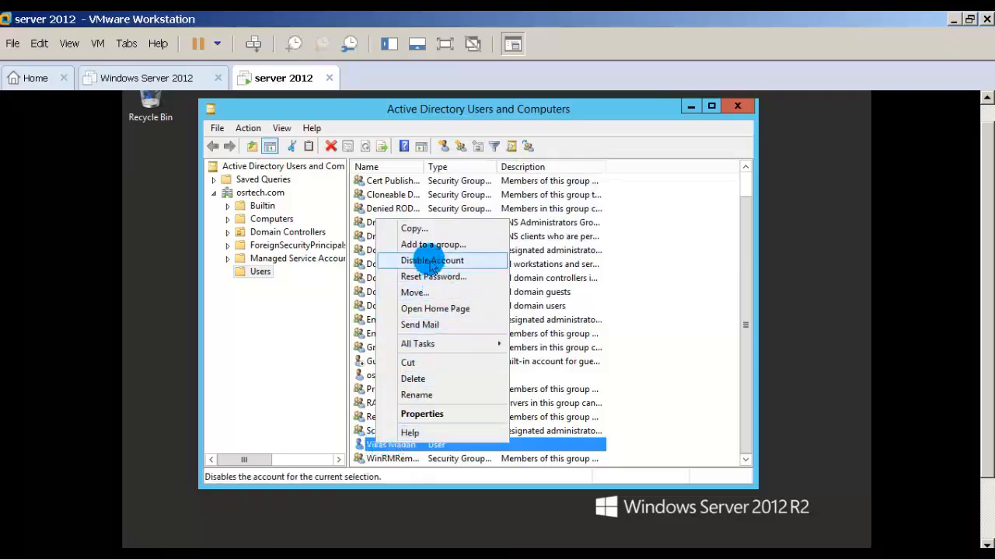
pyautogui.click(432, 261)
pyautogui.click(595, 396)
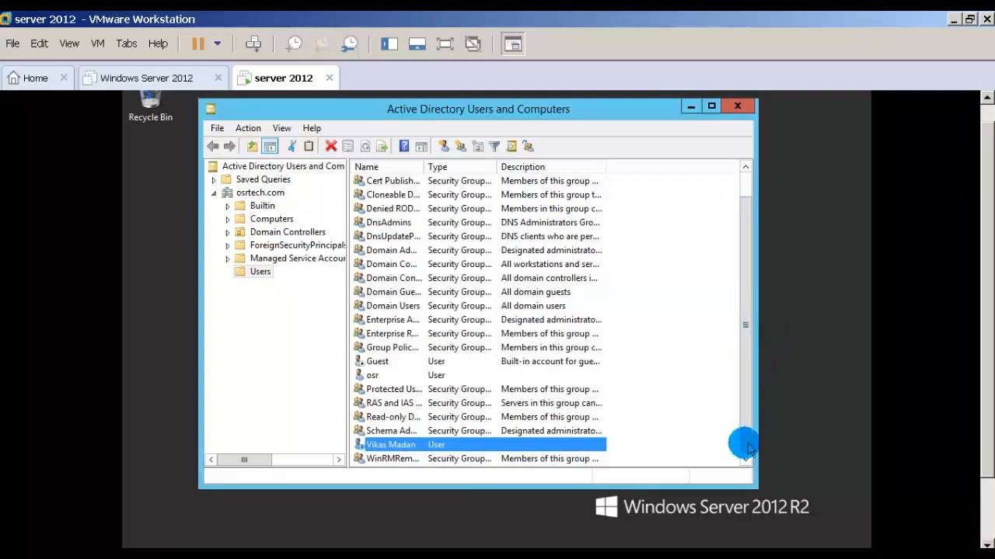
pyautogui.click(325, 444)
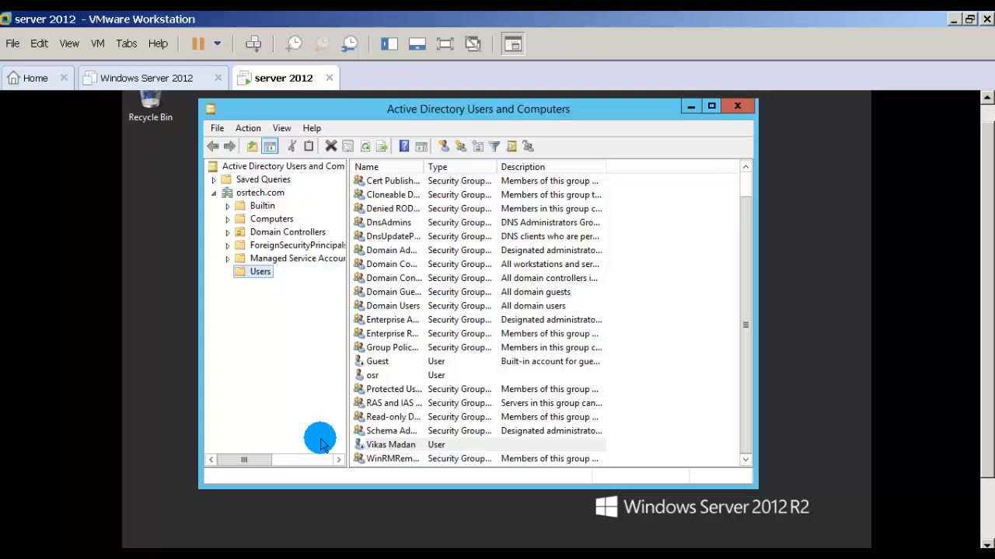
# Enable the disabled user account above the WinRM group again, and view its general properties without changing them.
pyautogui.rightClick(399, 449)
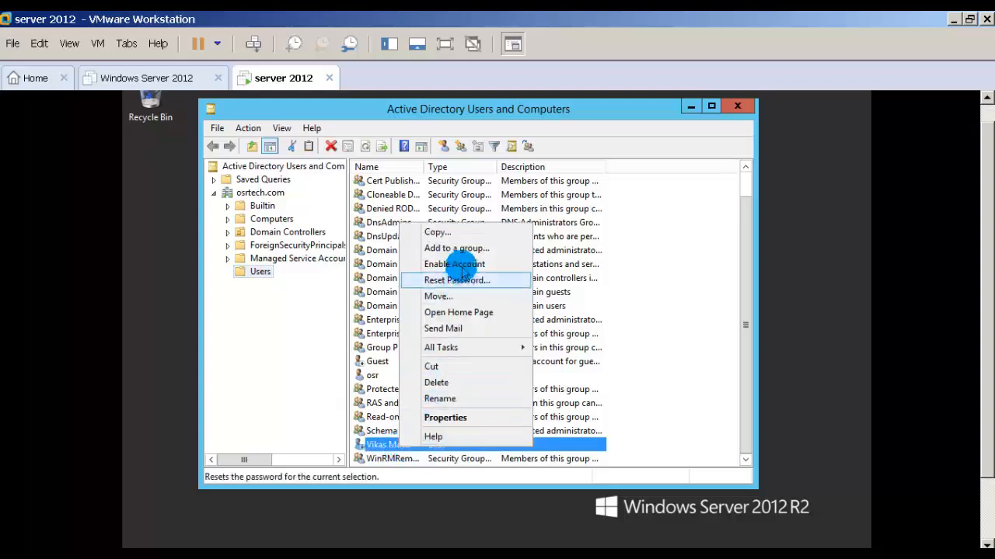
pyautogui.click(456, 265)
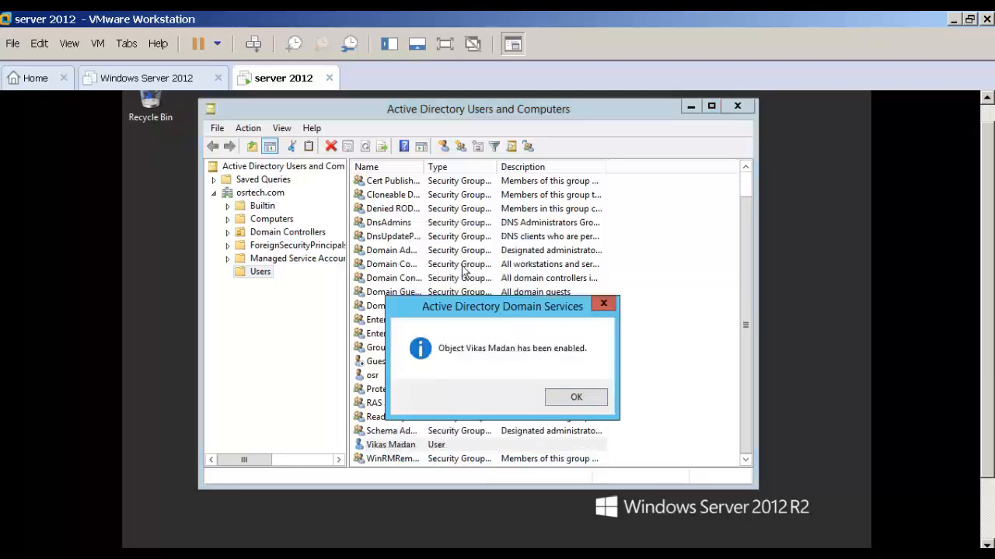
pyautogui.click(576, 399)
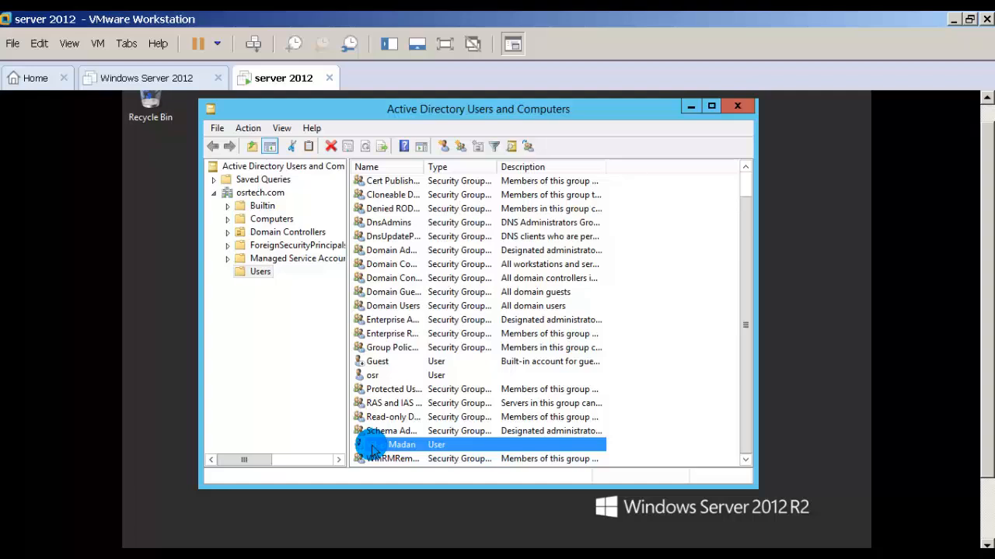
pyautogui.doubleClick(372, 449)
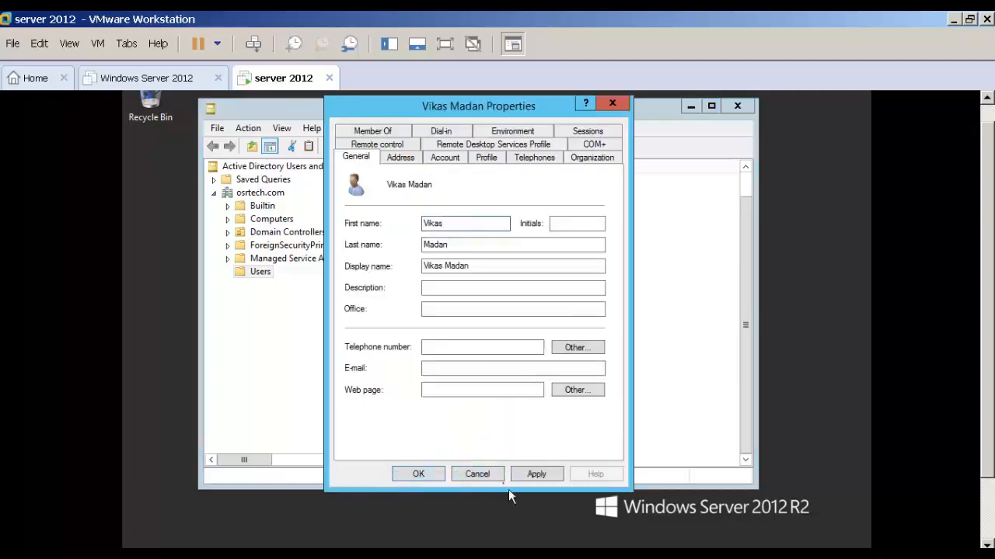
pyautogui.click(478, 474)
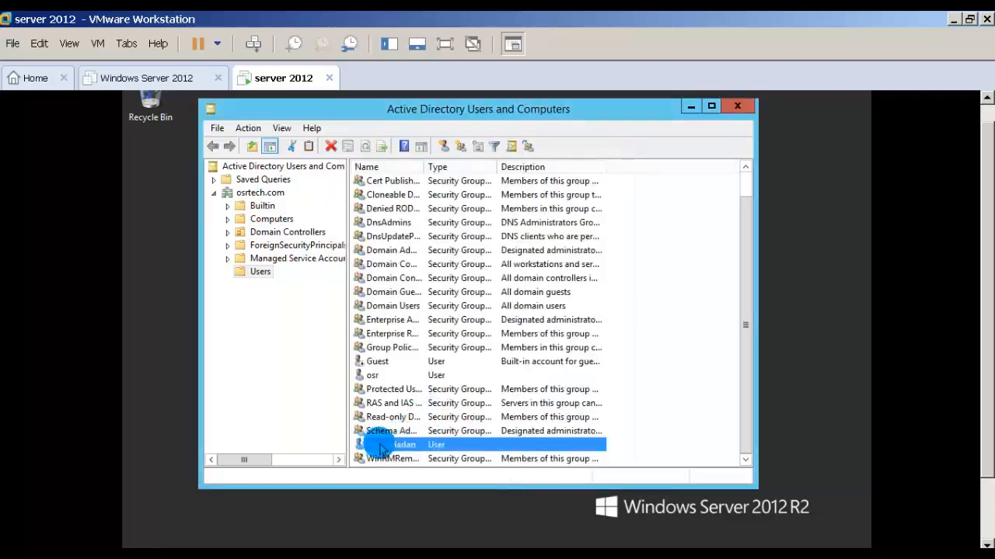
# Rename the osr user account, entering the person's new full name, first name and user logon name.
pyautogui.rightClick(377, 379)
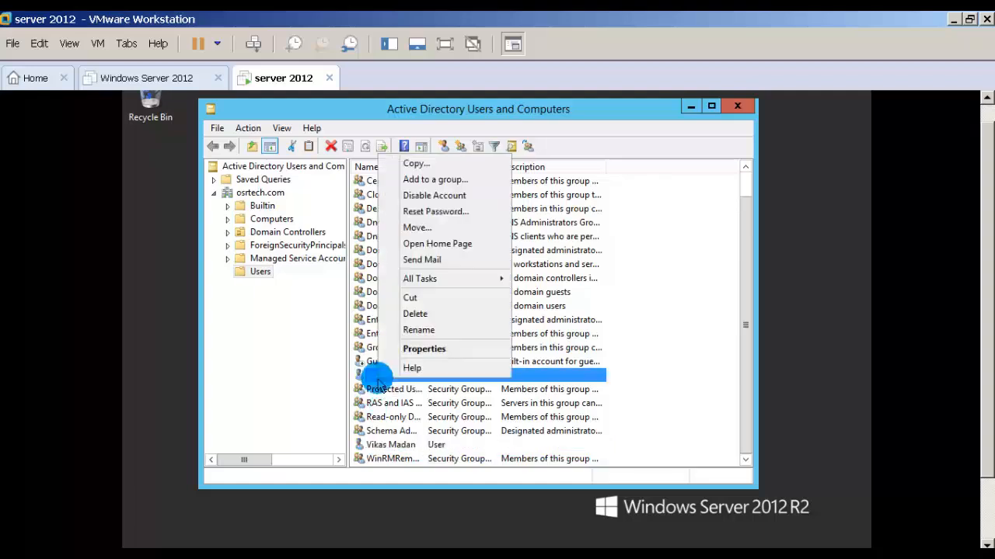
pyautogui.click(420, 330)
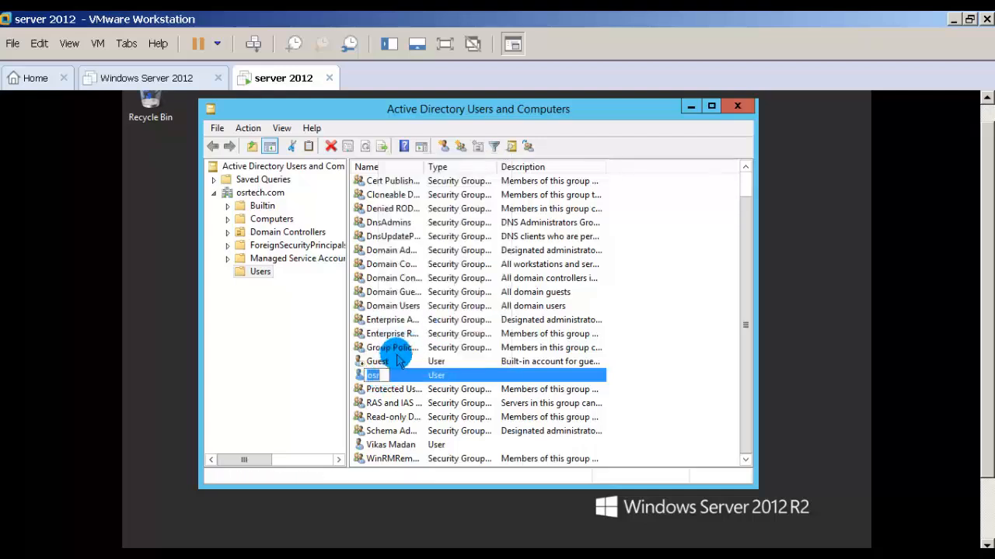
pyautogui.write('Jai')
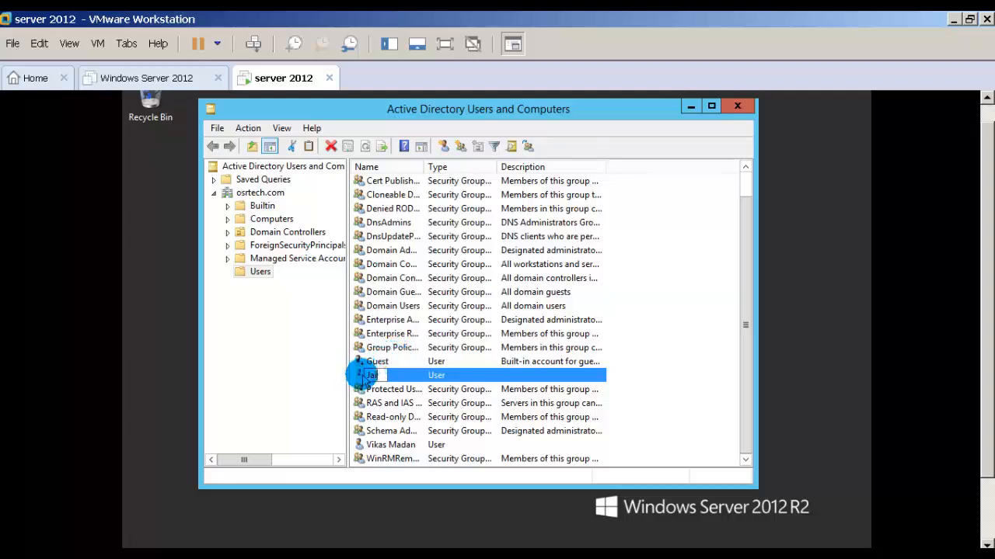
pyautogui.press('Return')
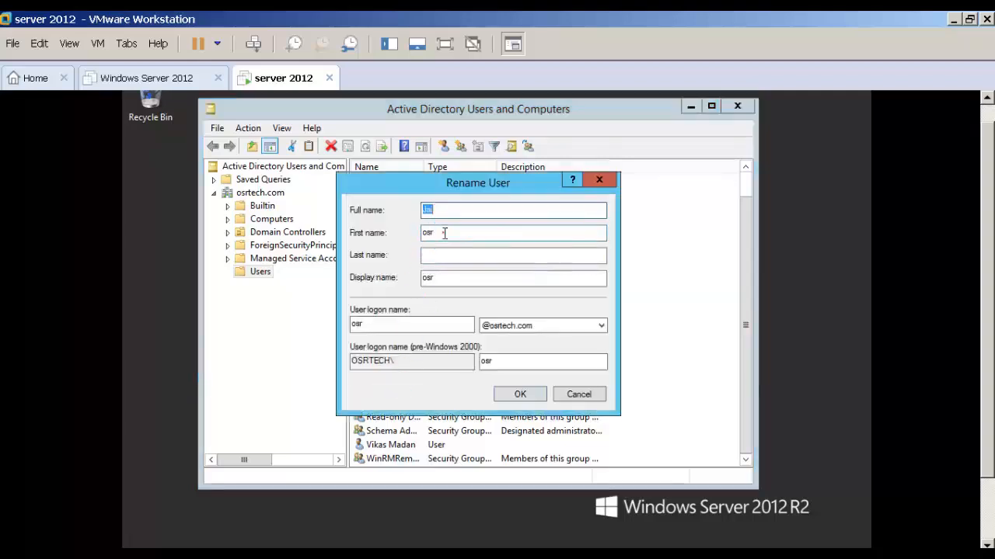
pyautogui.press('Tab')
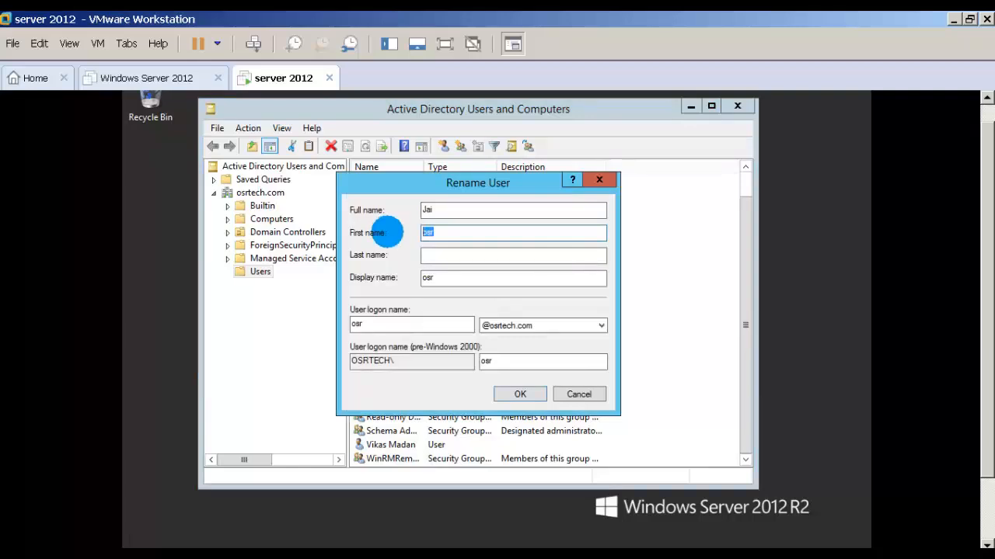
pyautogui.write('jay')
pyautogui.press('BackSpace')
pyautogui.write('i')
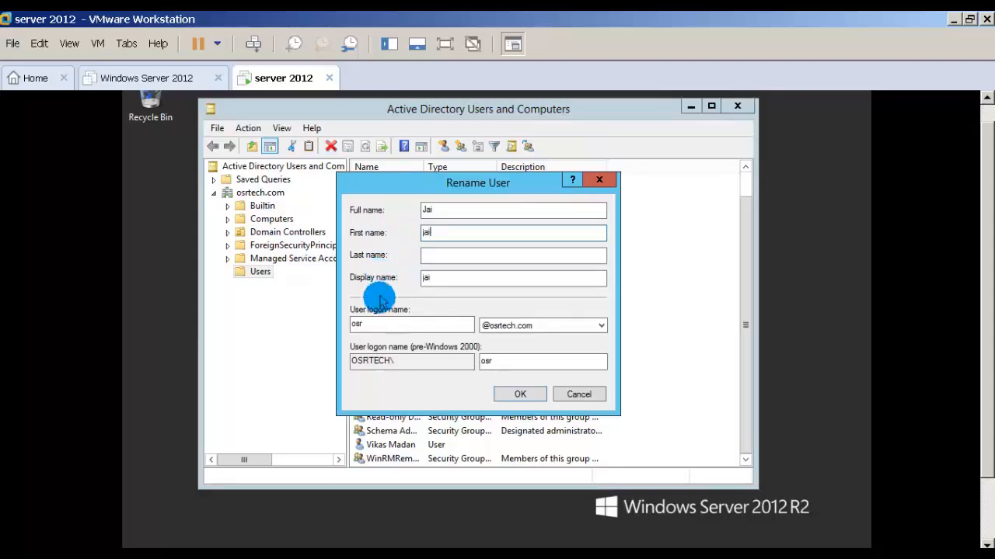
pyautogui.moveTo(378, 320); pyautogui.dragTo(325, 321)
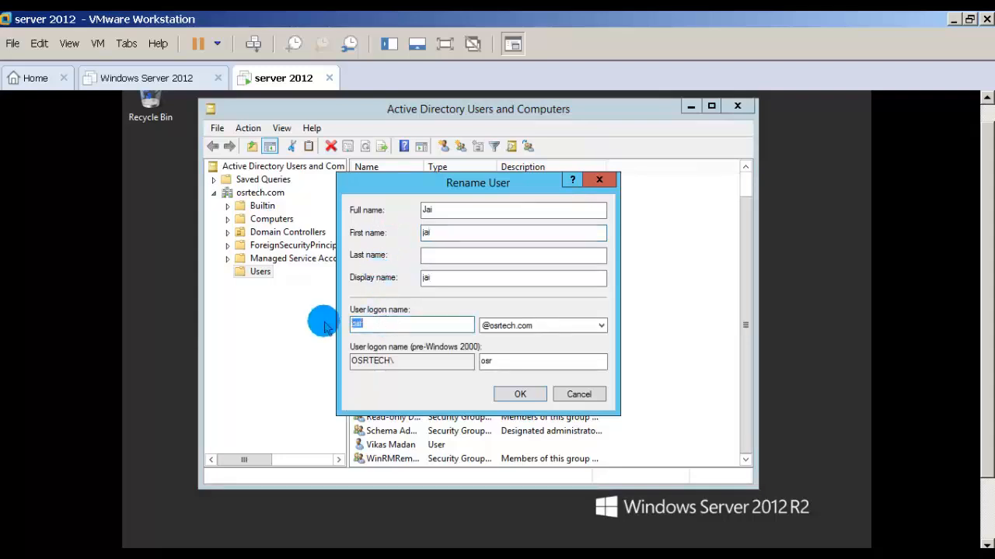
pyautogui.write('jai')
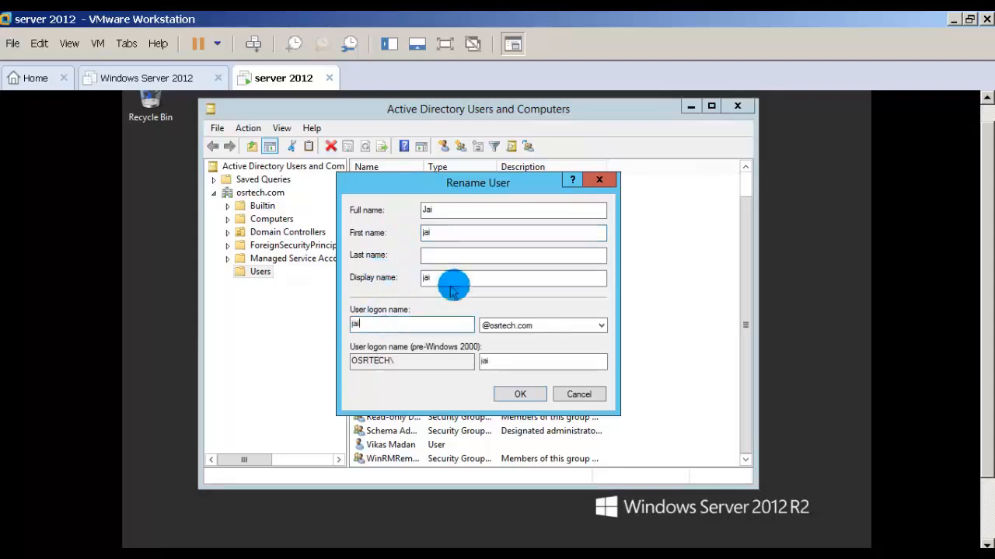
pyautogui.click(518, 395)
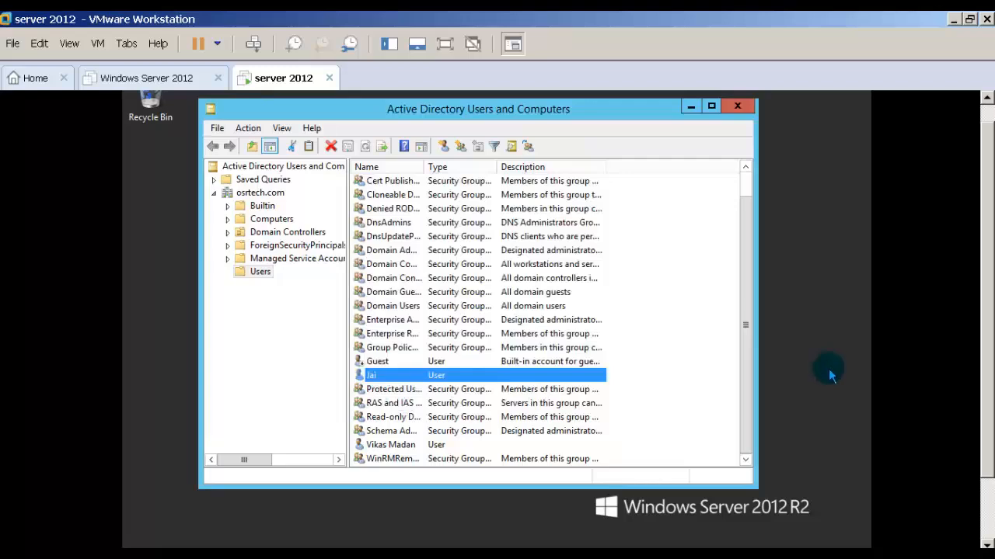
# In the logon hours of the user account above the WinRM group, deny logon for all hours from Sunday through Saturday.
pyautogui.rightClick(385, 449)
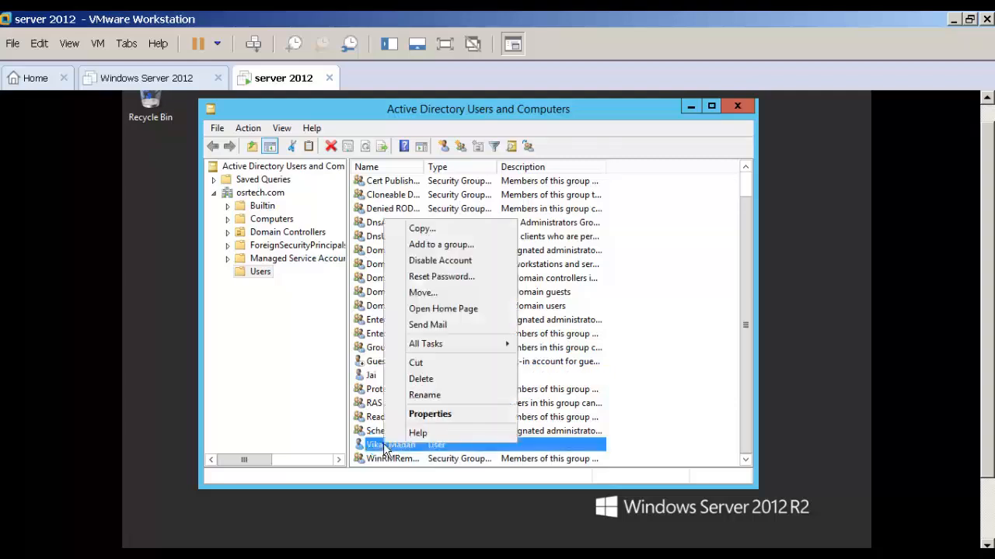
pyautogui.click(432, 415)
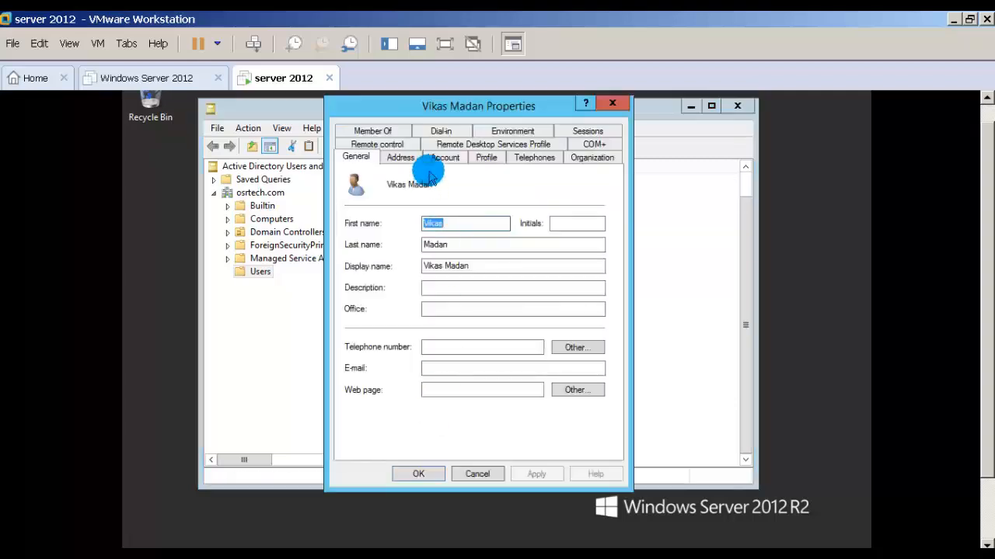
pyautogui.click(445, 158)
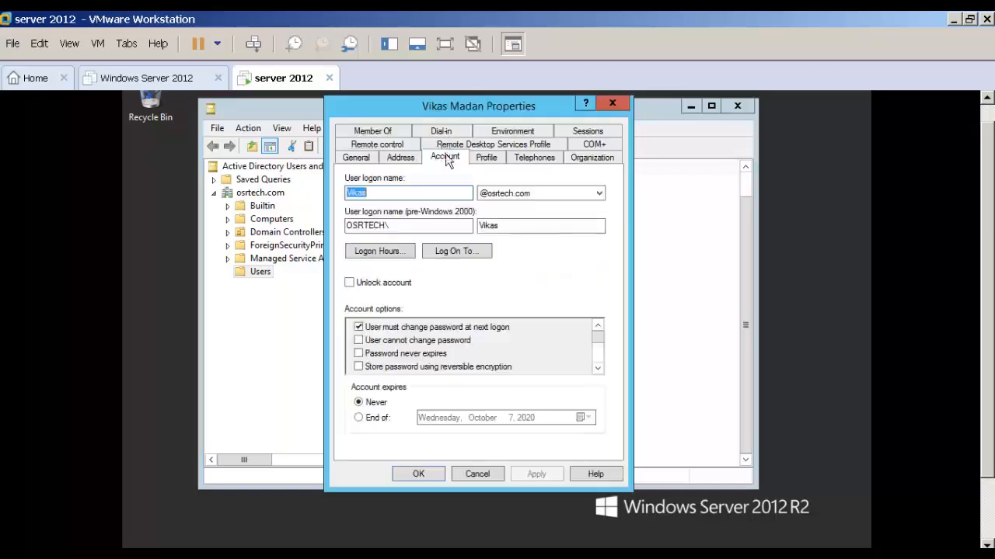
pyautogui.click(391, 250)
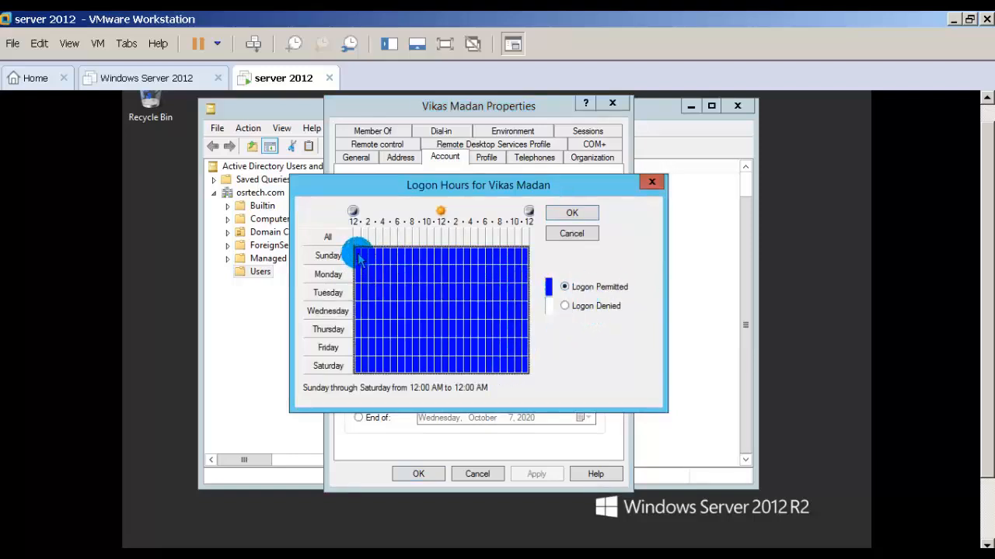
pyautogui.moveTo(359, 260); pyautogui.dragTo(395, 377)
pyautogui.moveTo(534, 381); pyautogui.dragTo(533, 366)
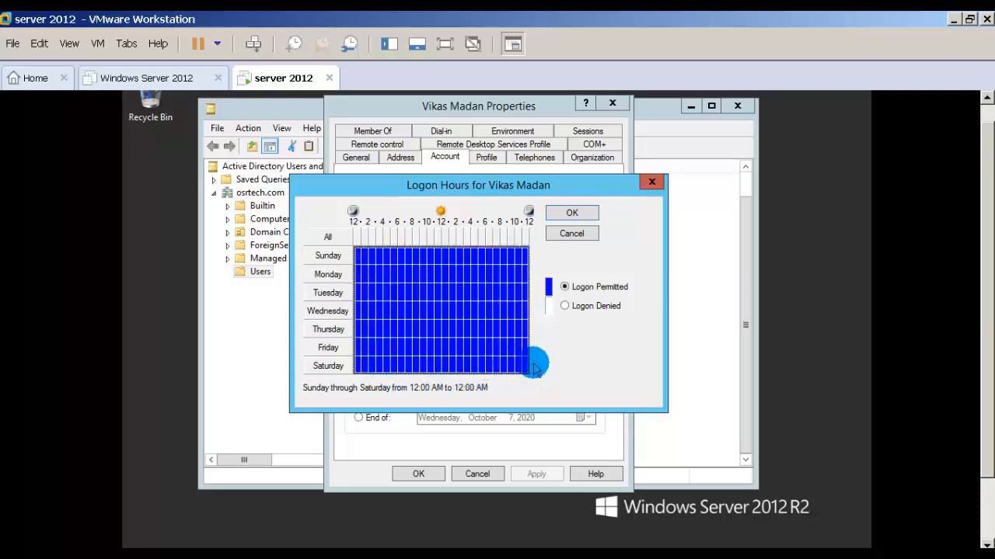
pyautogui.click(566, 309)
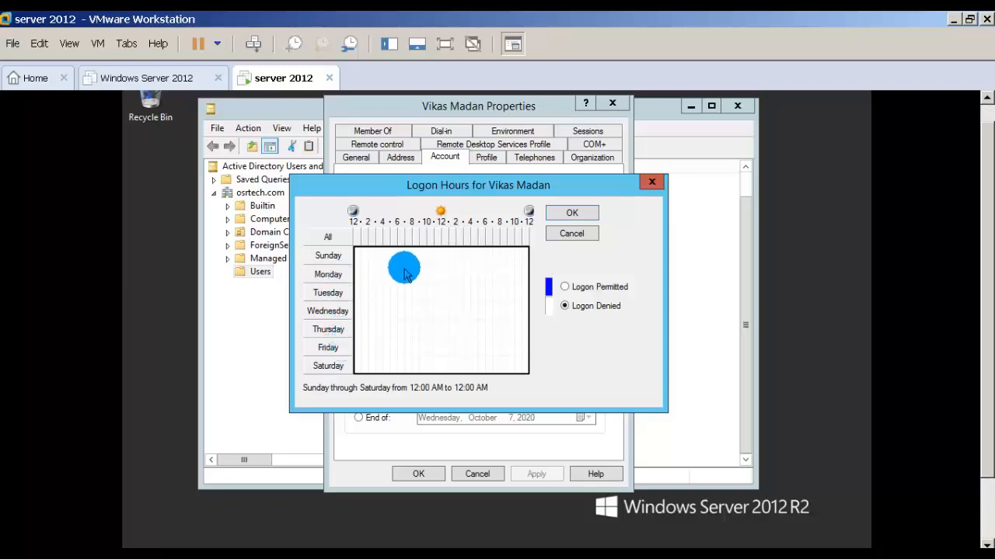
# Permit logon Monday through Friday from 9:00 AM to 5:00 PM, and apply the account's changes.
pyautogui.click(365, 274)
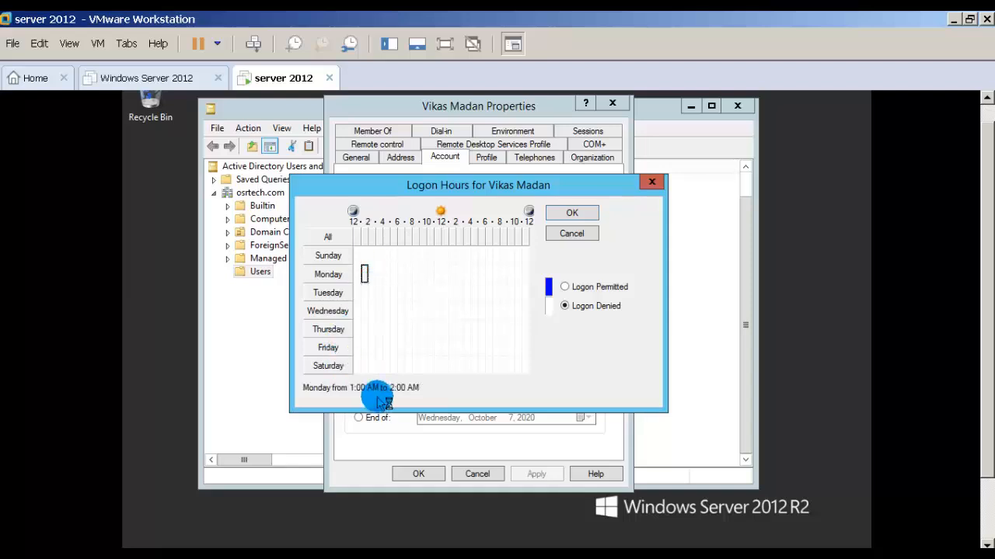
pyautogui.click(373, 280)
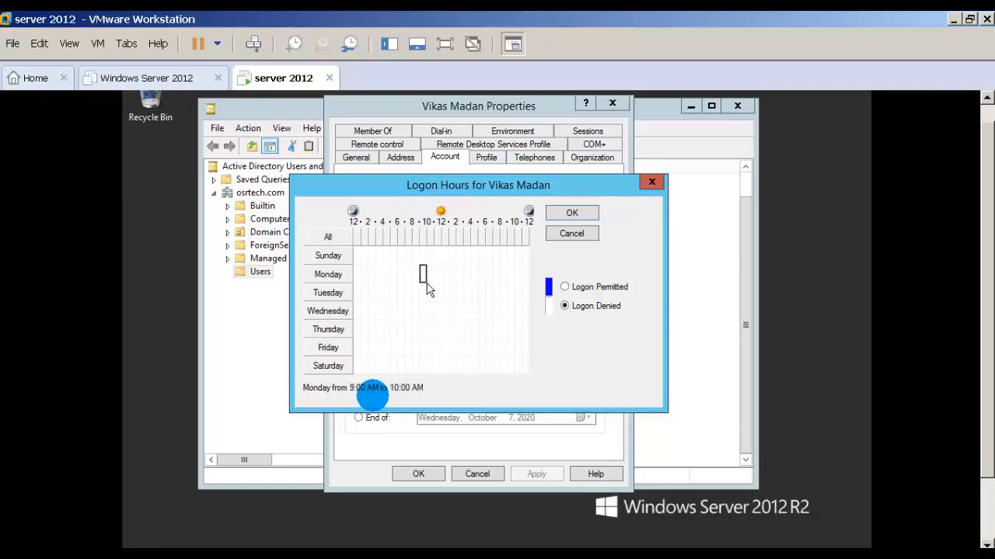
pyautogui.moveTo(427, 285); pyautogui.dragTo(479, 352)
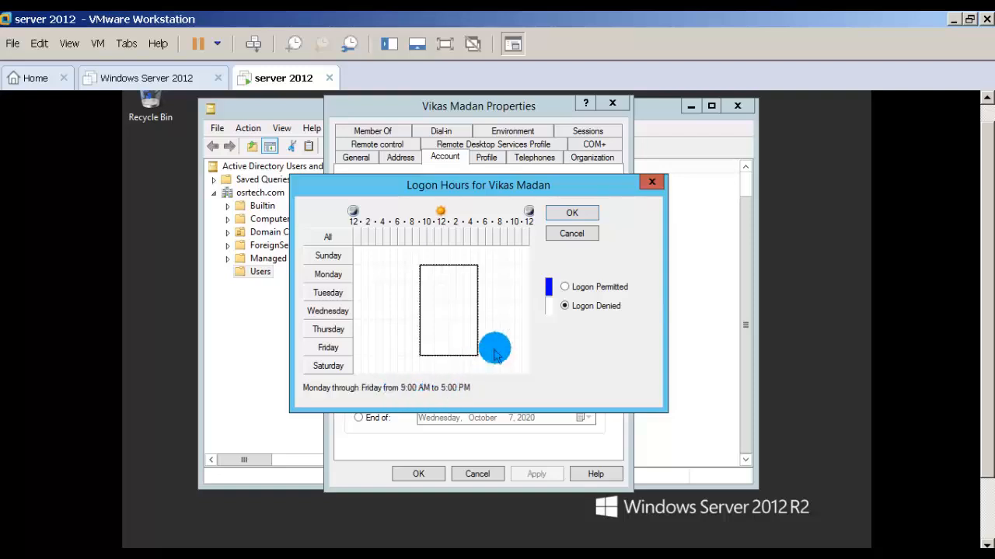
pyautogui.click(568, 288)
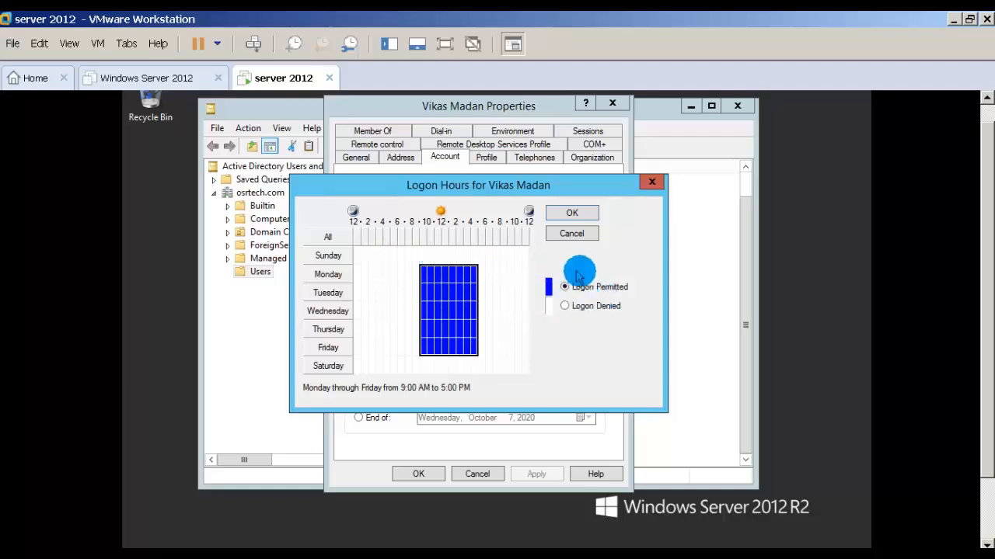
pyautogui.click(572, 214)
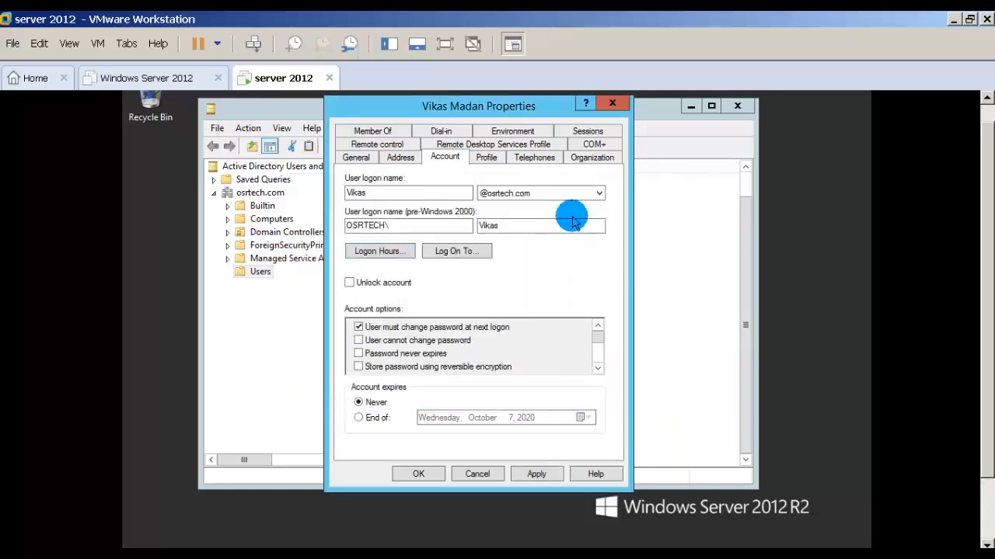
pyautogui.click(540, 476)
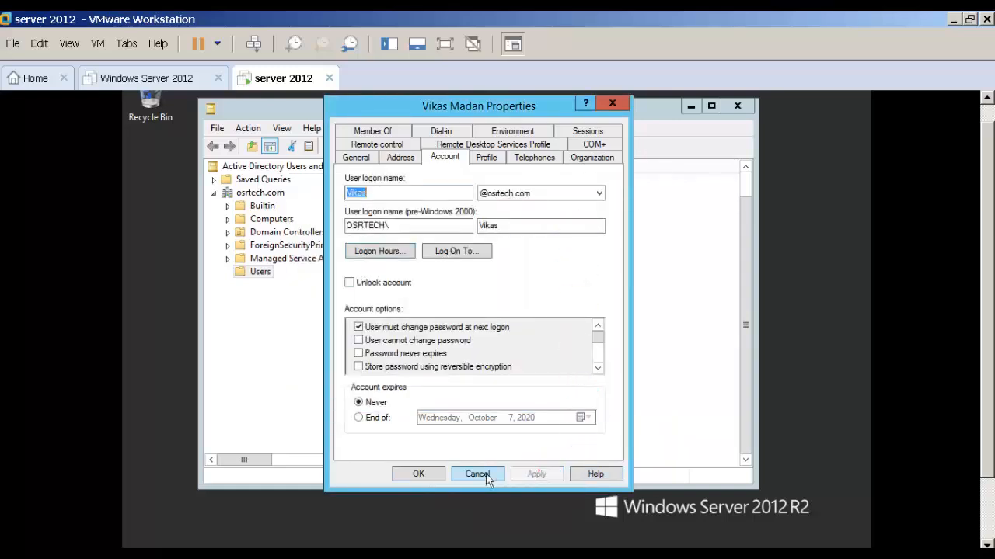
pyautogui.click(414, 474)
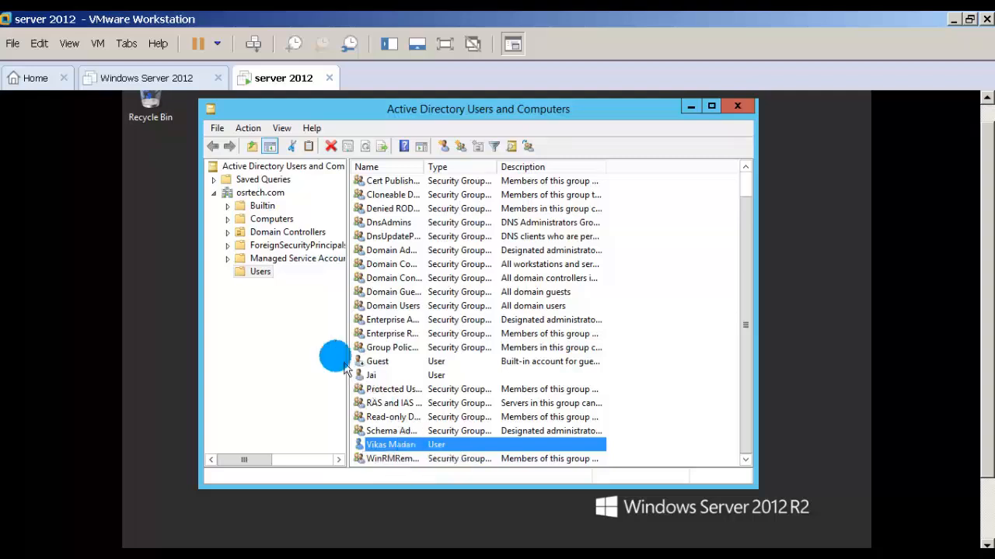
# Create a global security group named accounts in the Users container.
pyautogui.rightClick(257, 273)
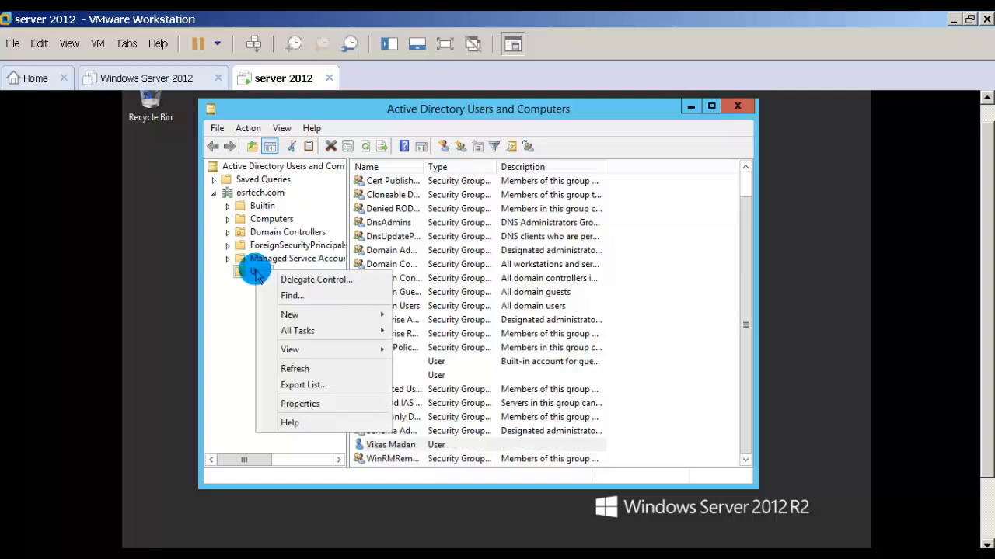
pyautogui.moveTo(260, 314)
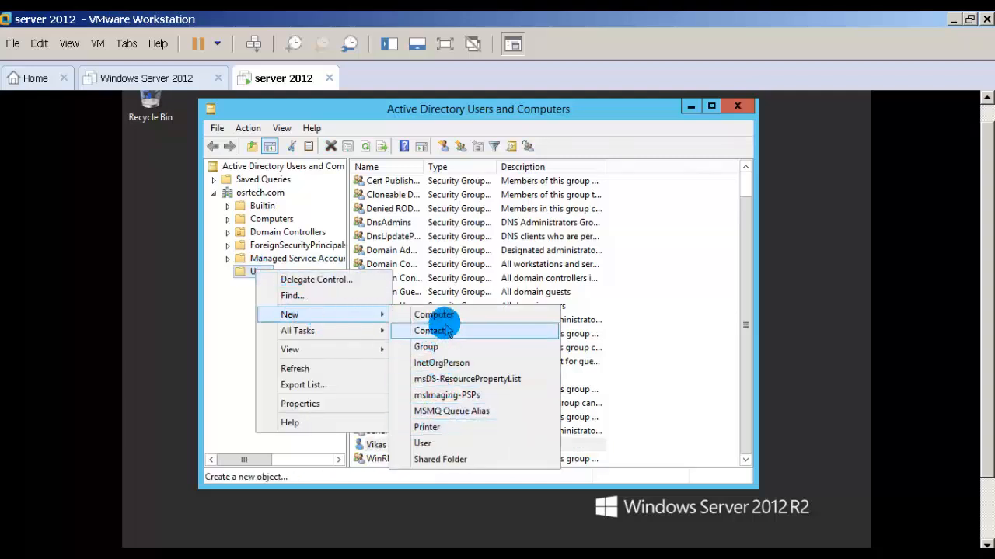
pyautogui.click(443, 354)
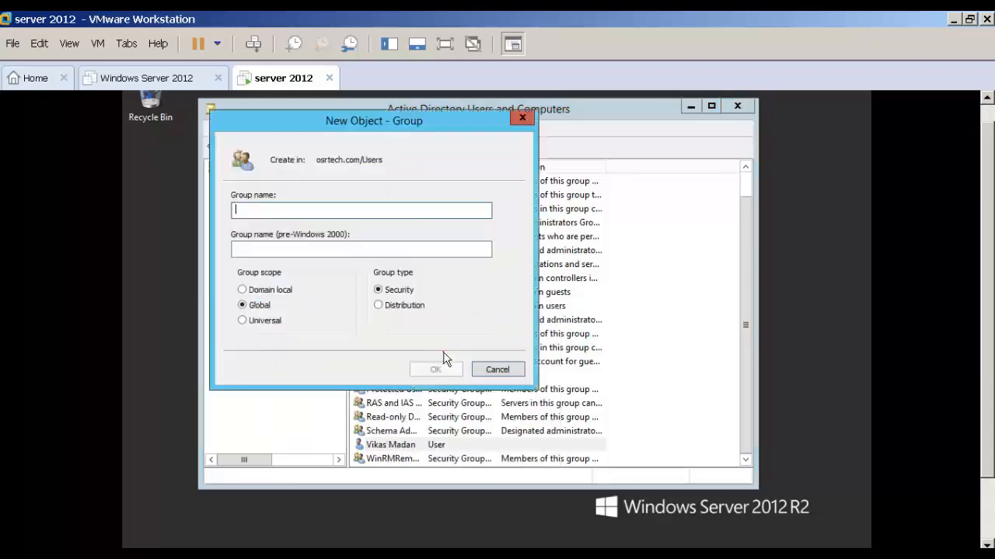
pyautogui.write('accounts')
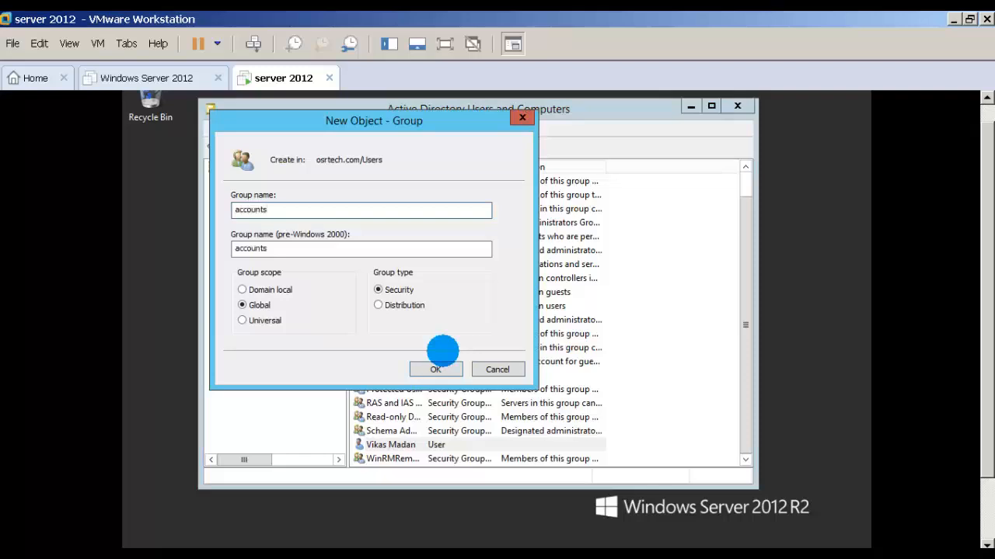
pyautogui.click(438, 368)
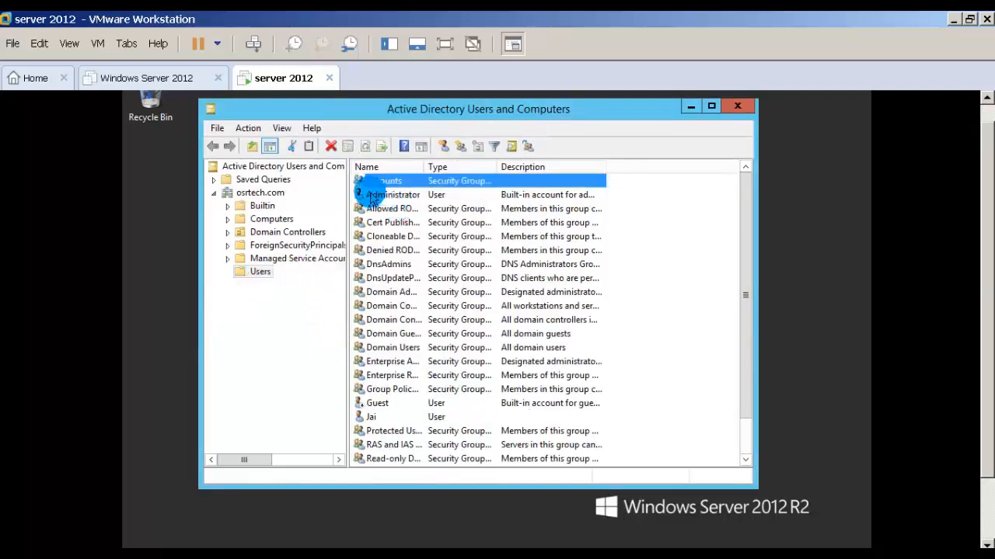
# Find the user account with the restricted logon hours in osrtech.com and add it as a member of the accounts group.
pyautogui.doubleClick(379, 183)
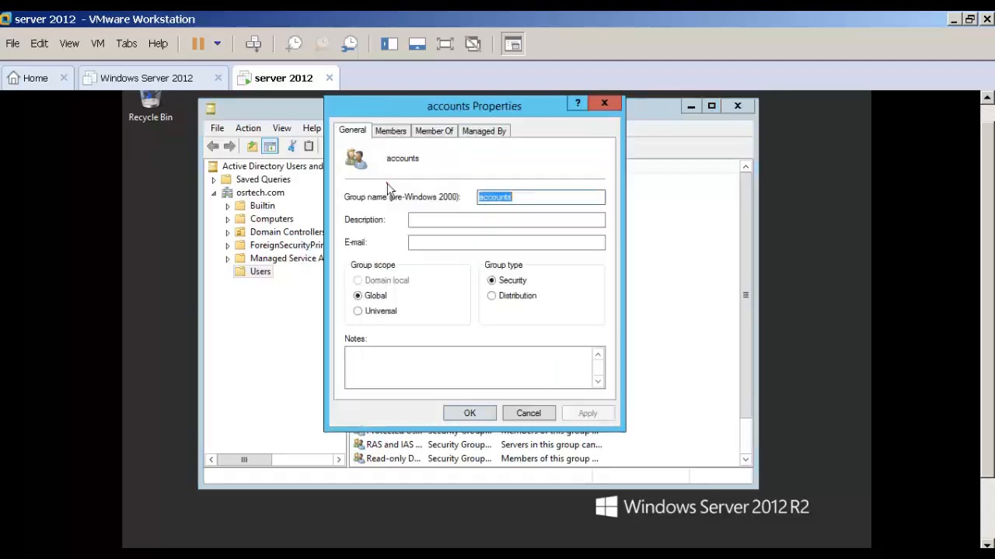
pyautogui.click(388, 131)
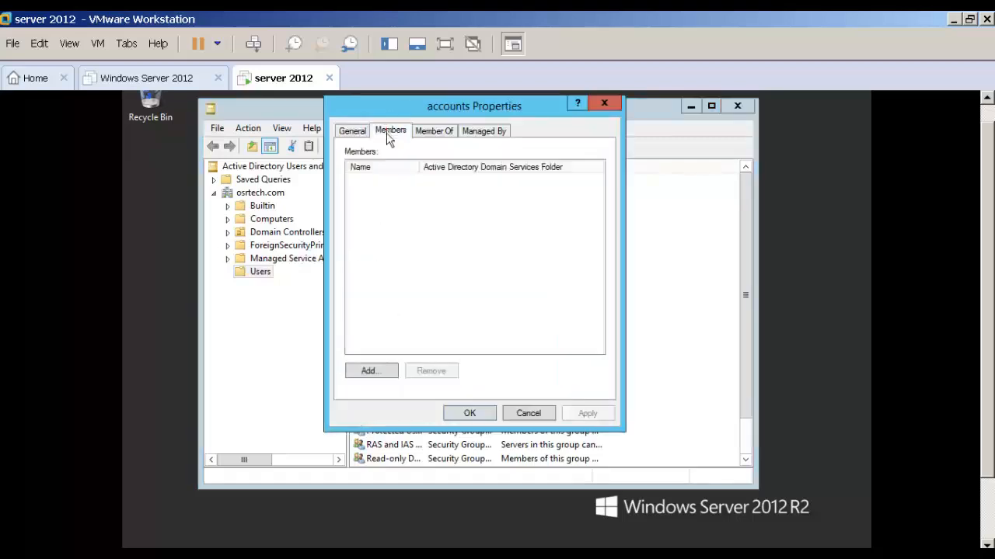
pyautogui.click(360, 371)
pyautogui.click(393, 289)
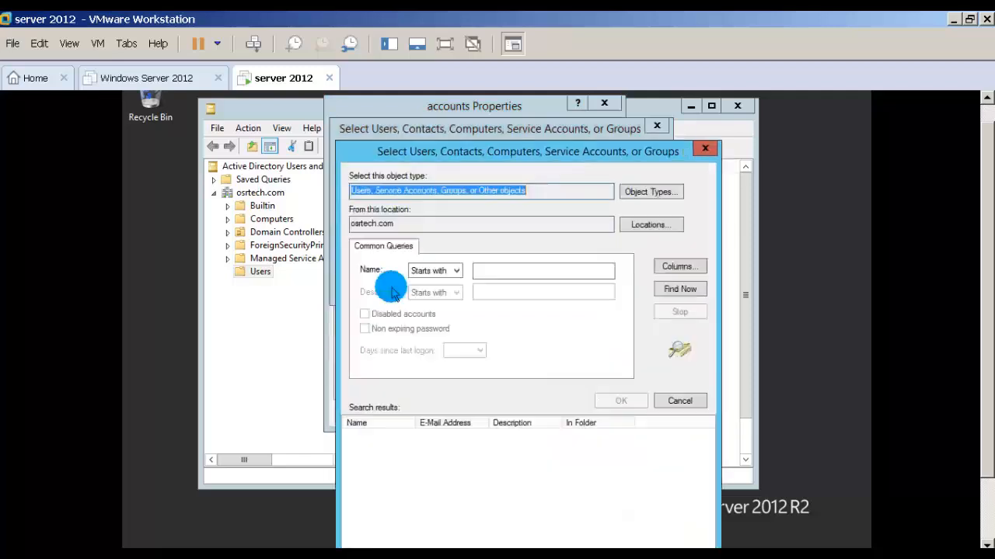
pyautogui.click(668, 289)
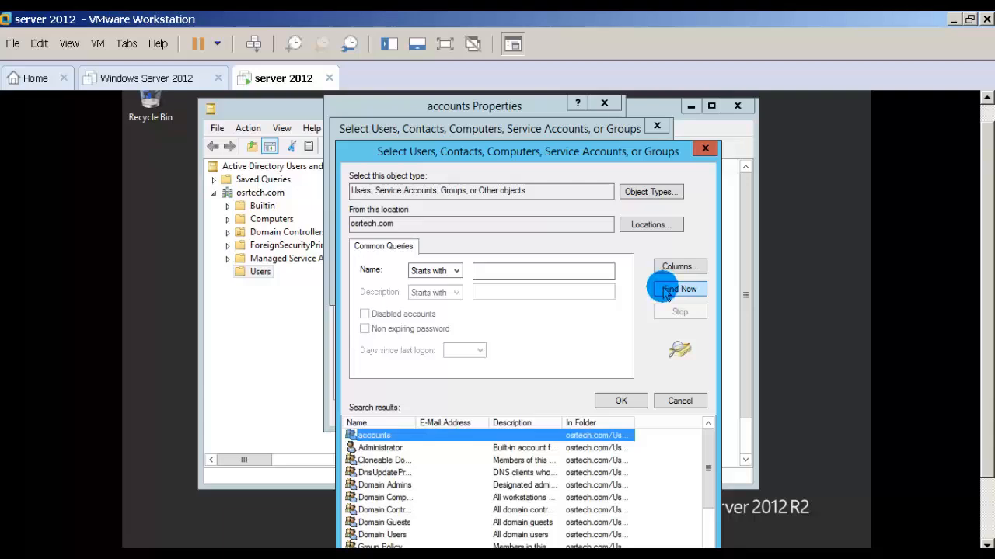
pyautogui.press('v')
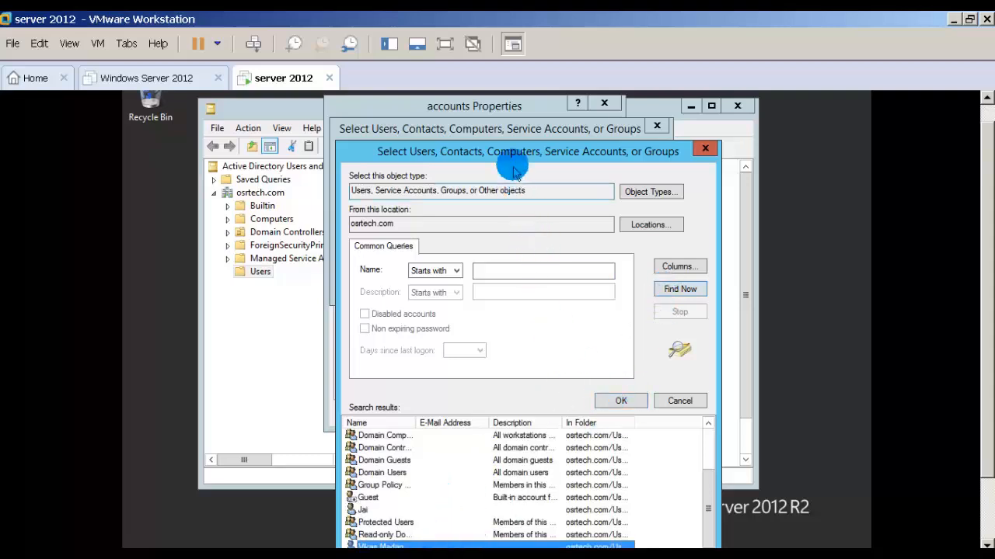
pyautogui.moveTo(512, 169); pyautogui.dragTo(510, 125)
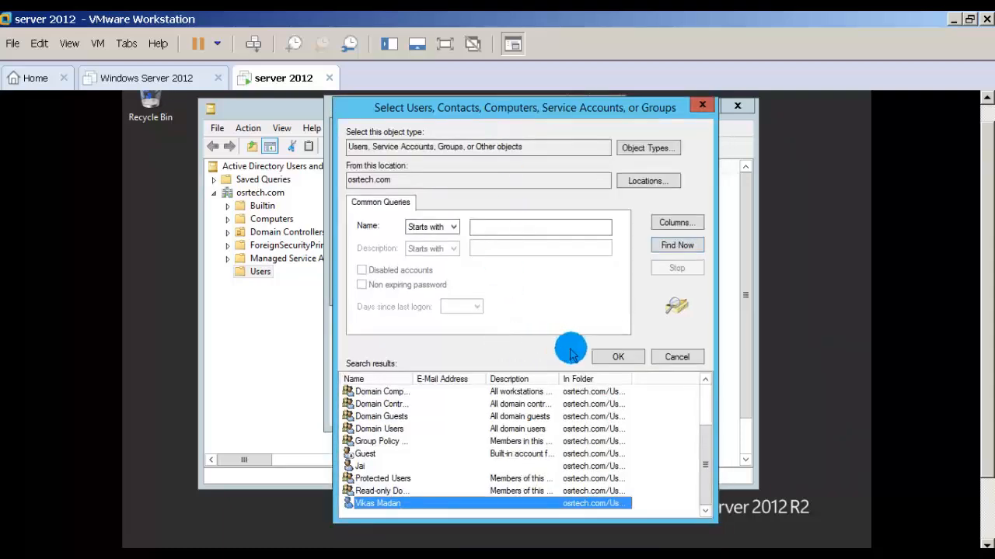
pyautogui.click(619, 358)
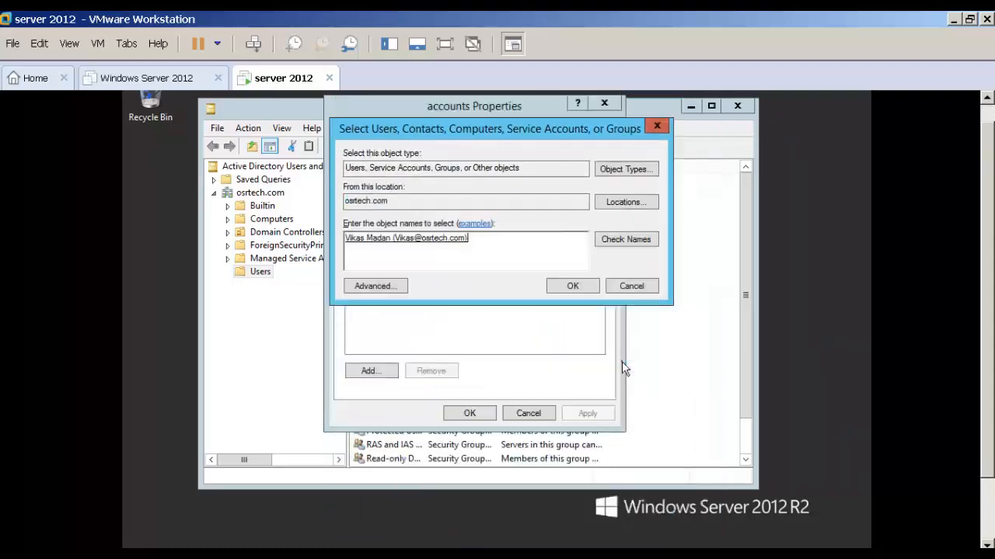
pyautogui.click(571, 286)
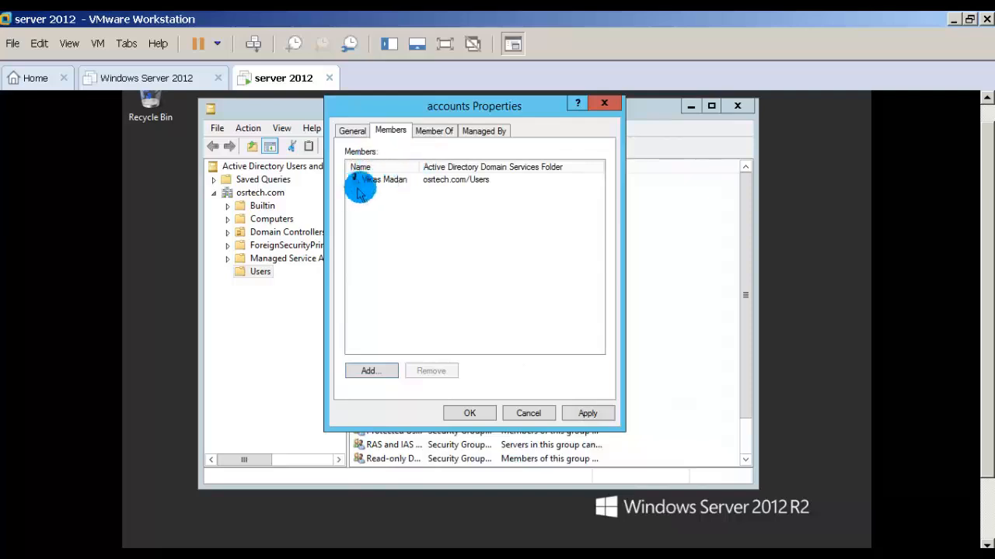
pyautogui.click(581, 415)
pyautogui.click(470, 413)
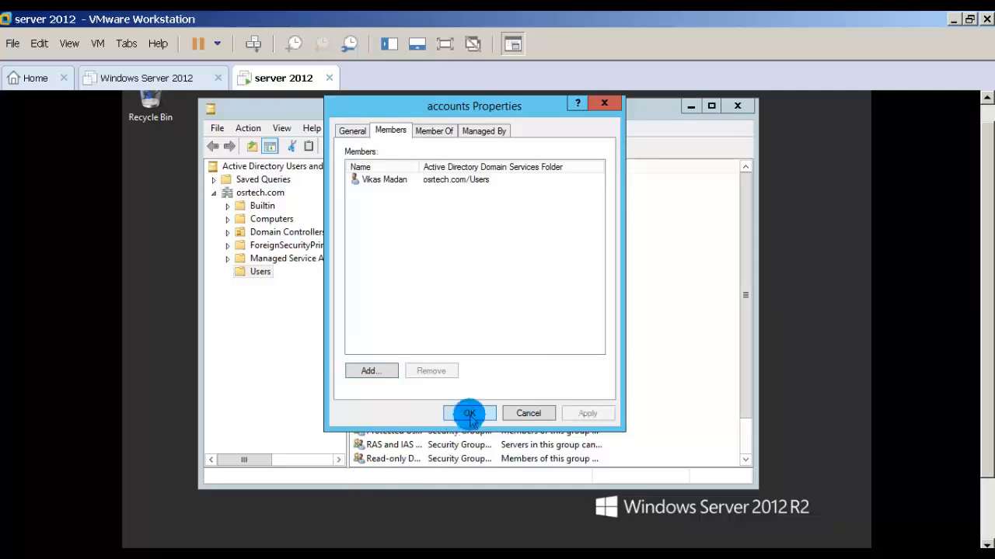
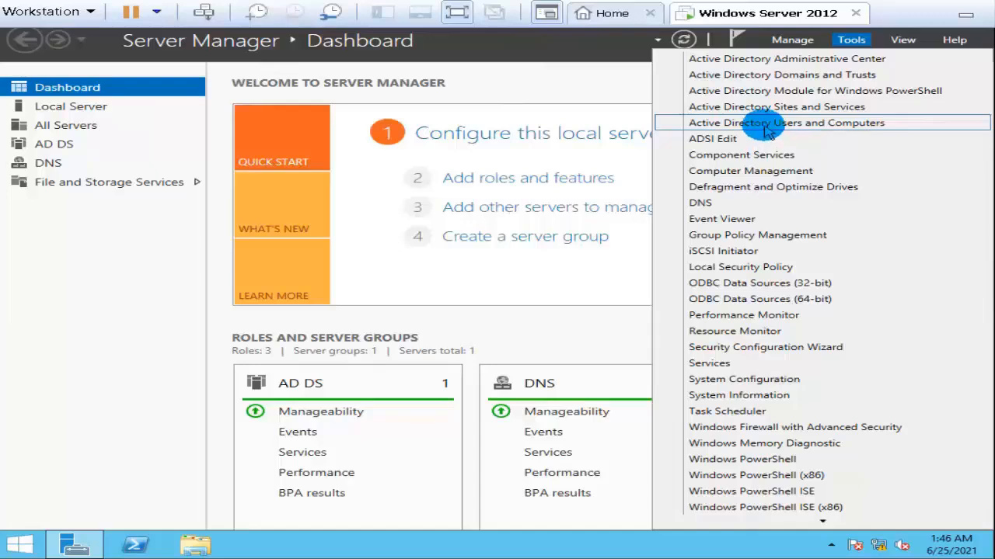
# Examine the domain's RID, PDC and Infrastructure operations masters in Active Directory Users and Computers, and close the console.
pyautogui.click(772, 128)
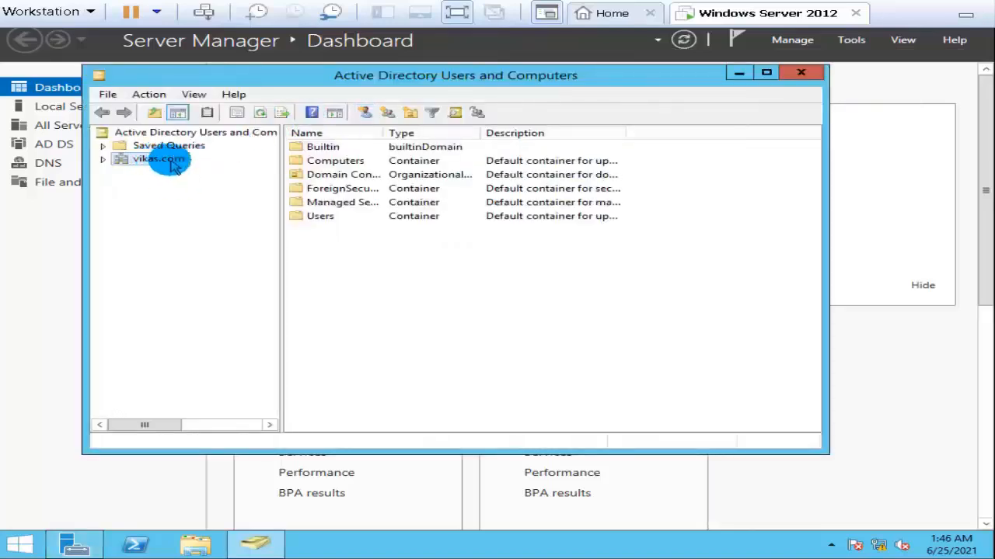
pyautogui.rightClick(174, 168)
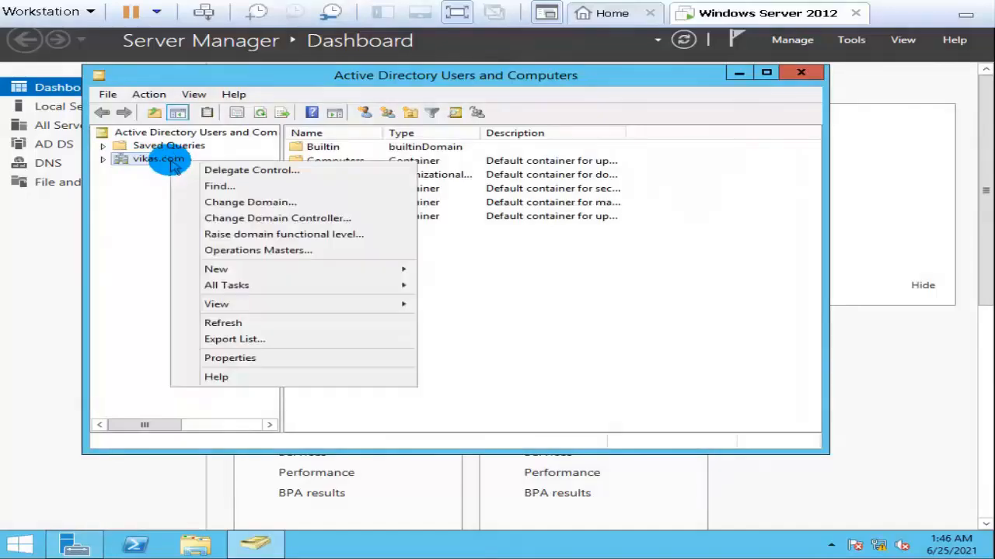
pyautogui.click(186, 250)
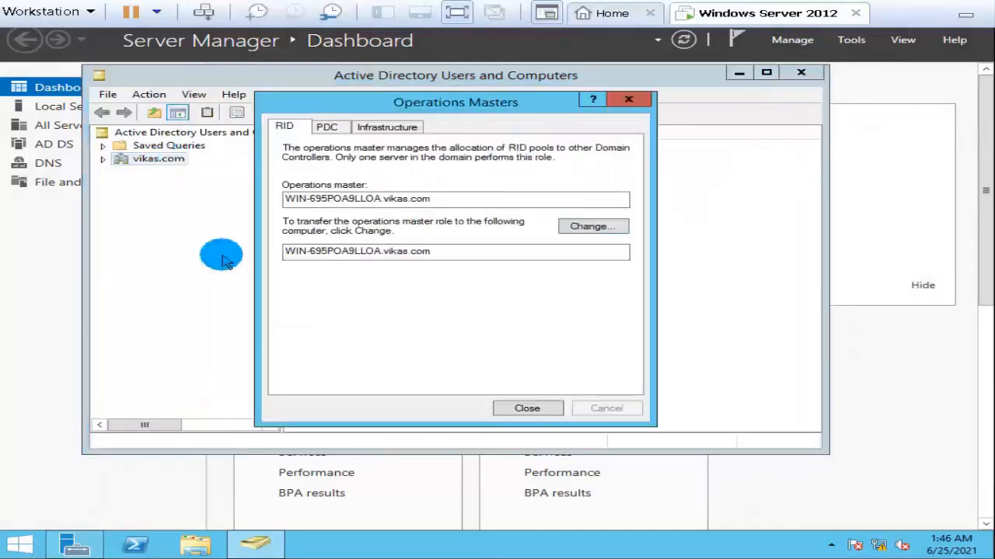
pyautogui.click(330, 126)
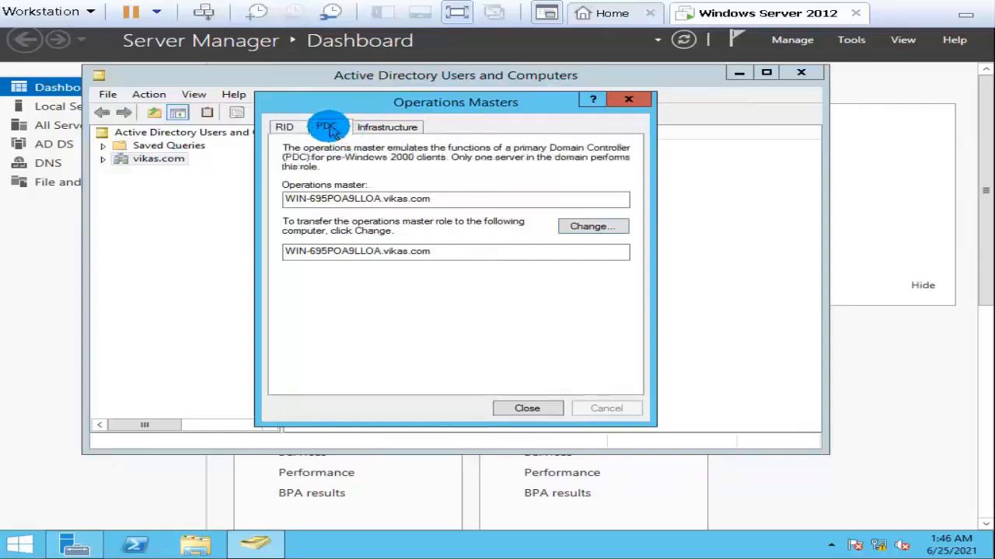
pyautogui.click(379, 129)
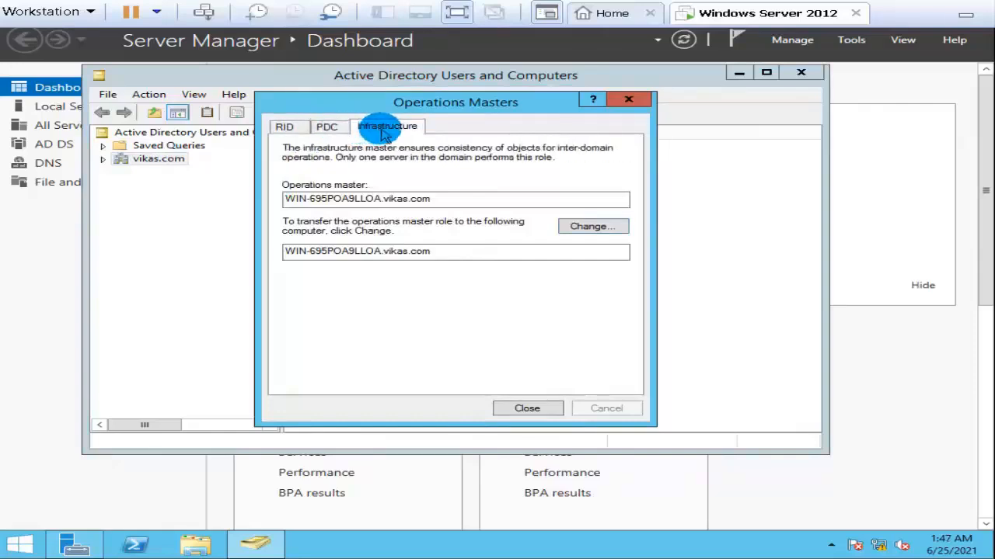
pyautogui.click(283, 126)
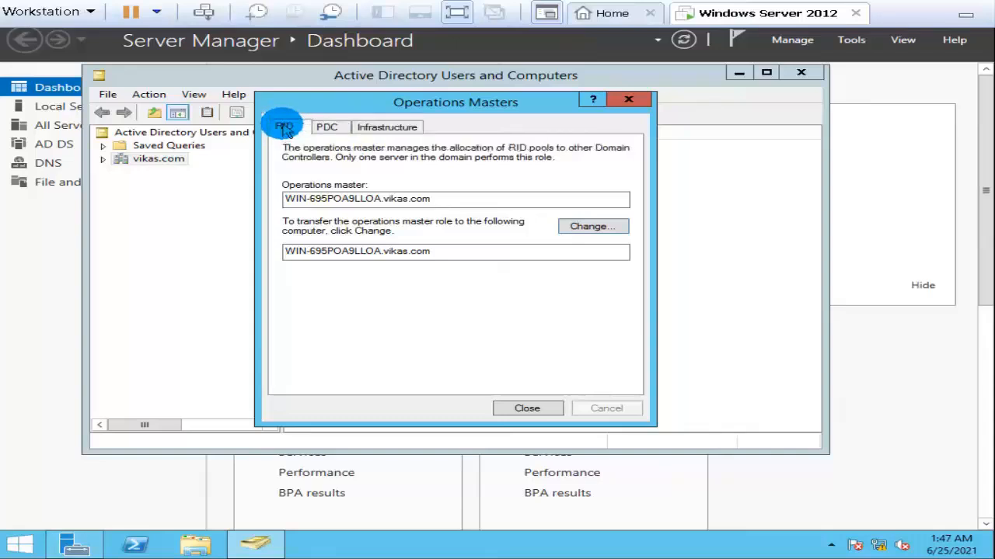
pyautogui.click(324, 128)
pyautogui.click(378, 128)
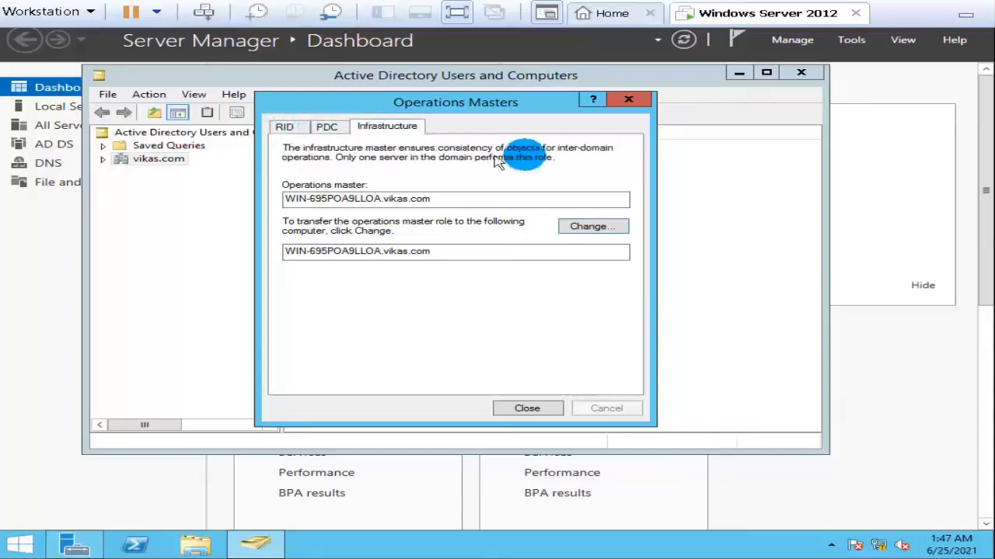
pyautogui.click(629, 104)
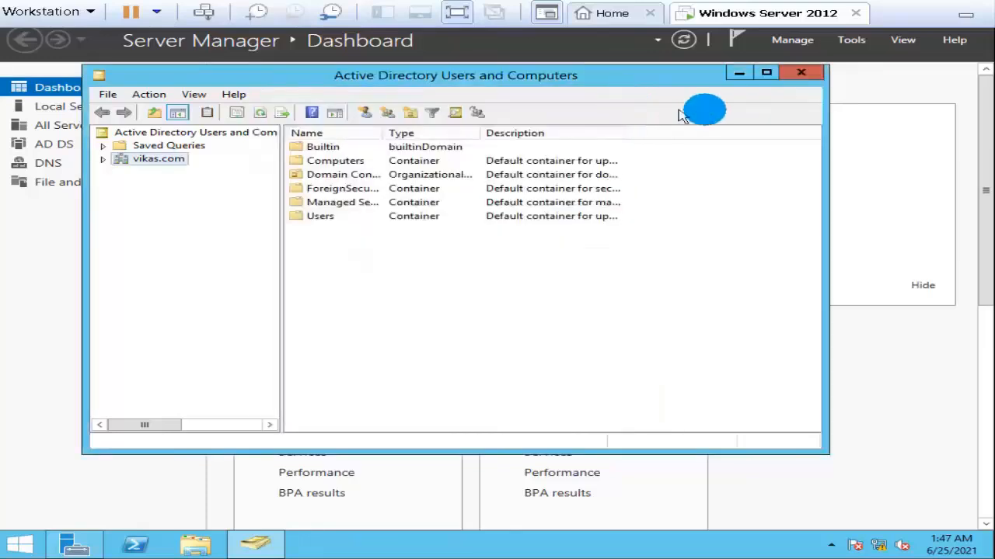
pyautogui.click(806, 74)
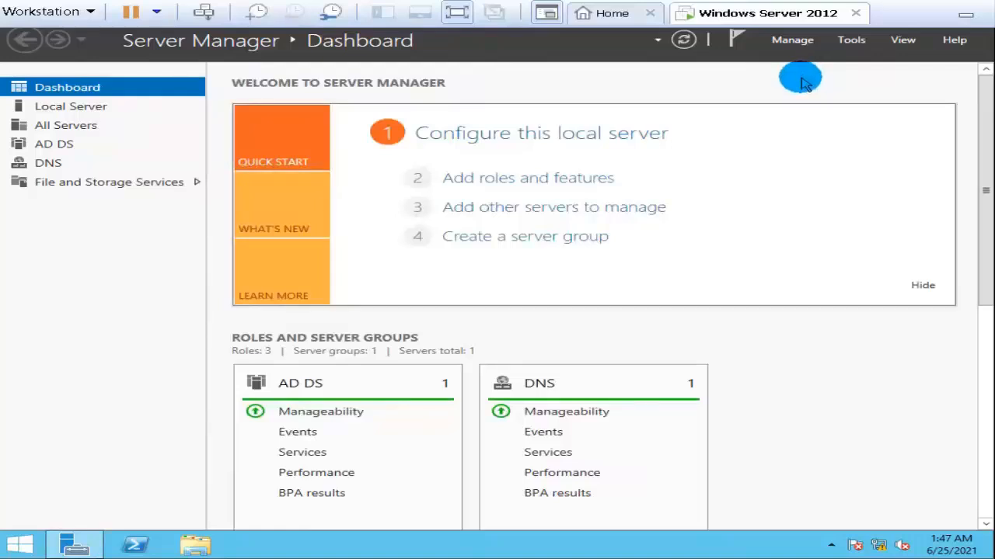
# View the forest's domain naming operations master in Active Directory Domains and Trusts, and close the console.
pyautogui.click(851, 40)
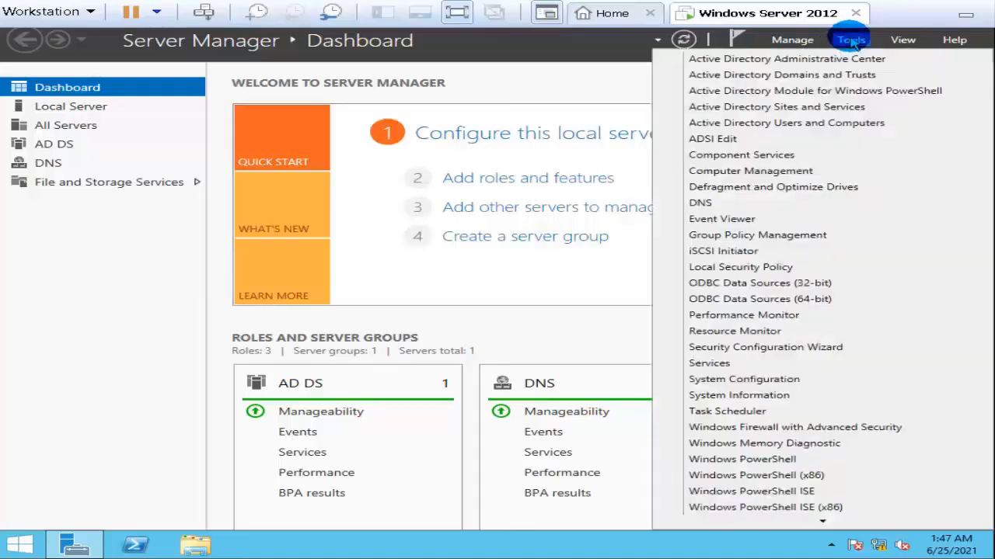
pyautogui.click(822, 76)
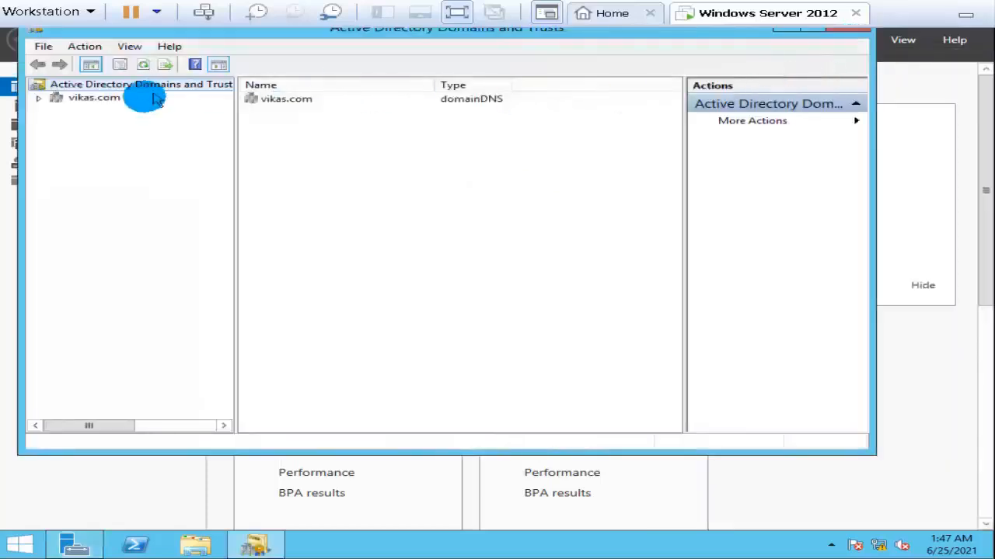
pyautogui.rightClick(138, 82)
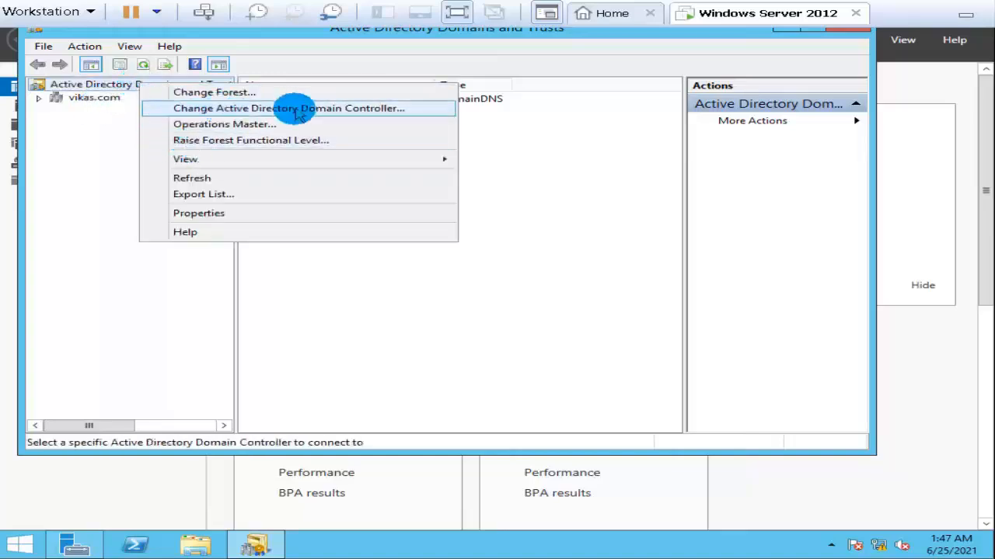
pyautogui.click(298, 126)
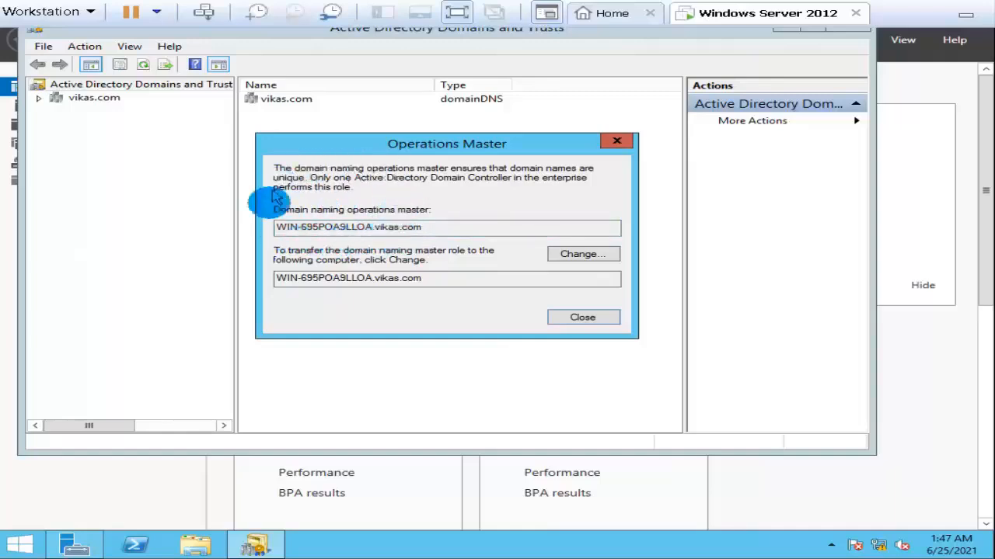
pyautogui.click(627, 144)
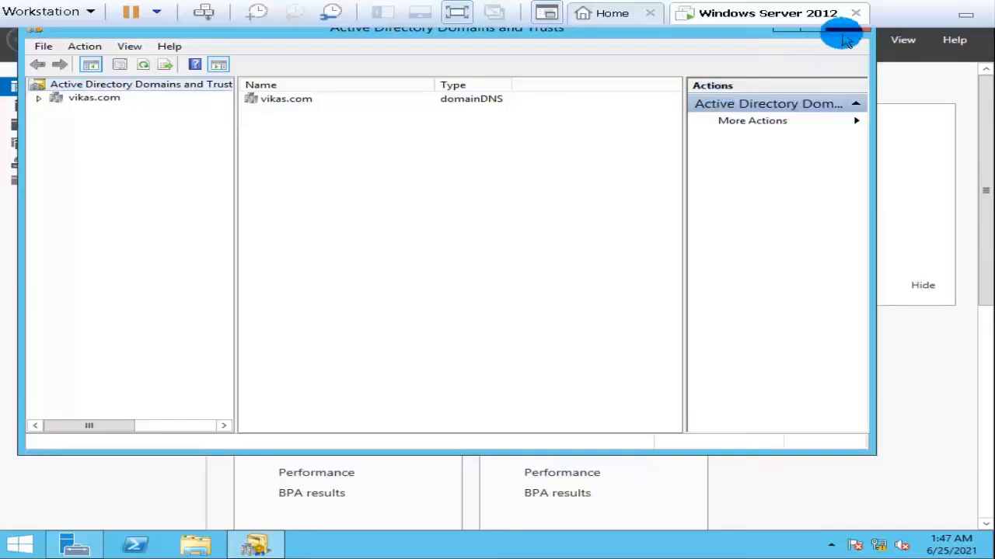
pyautogui.click(847, 37)
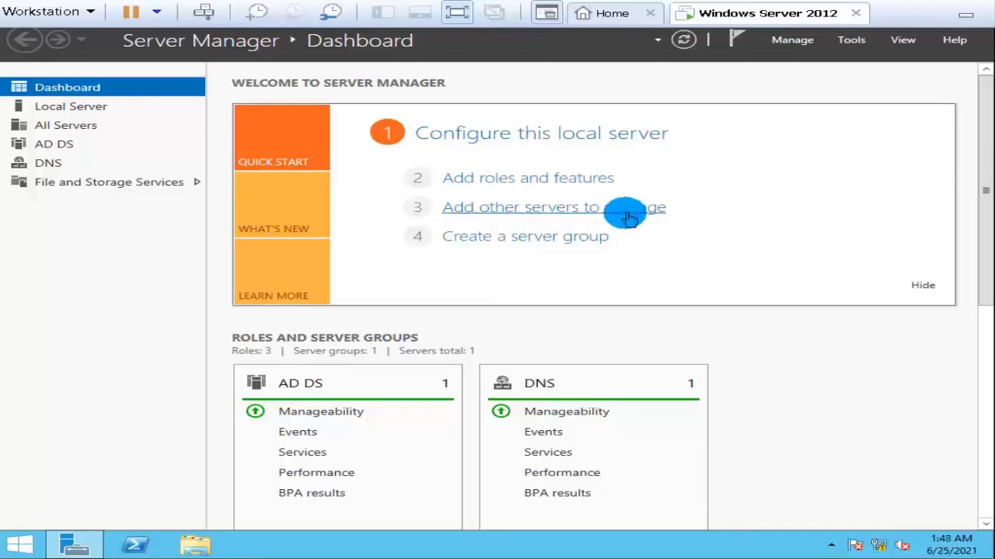
# Run mmc, examine the available snap-ins for an Active Directory Schema entry, and close the console without adding any.
pyautogui.rightClick(11, 547)
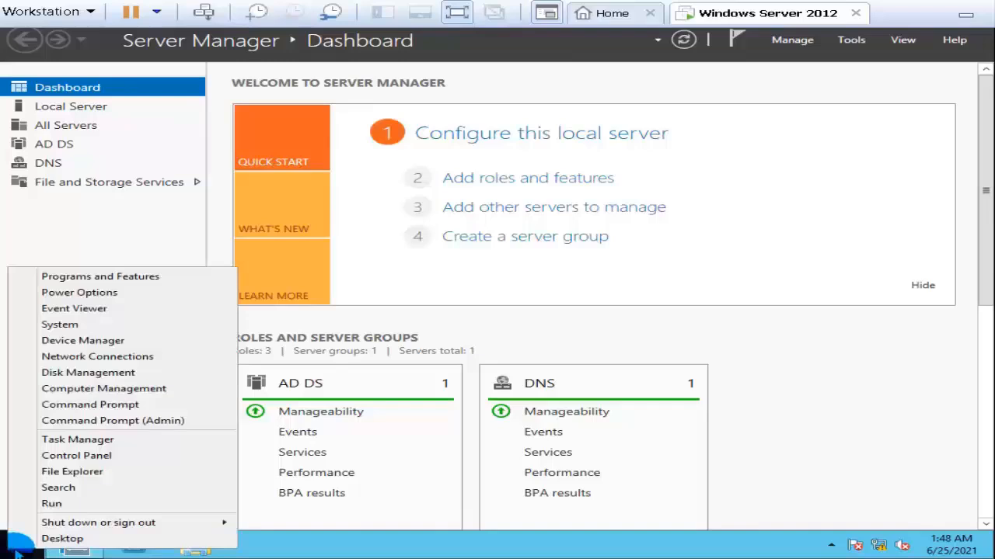
pyautogui.click(139, 504)
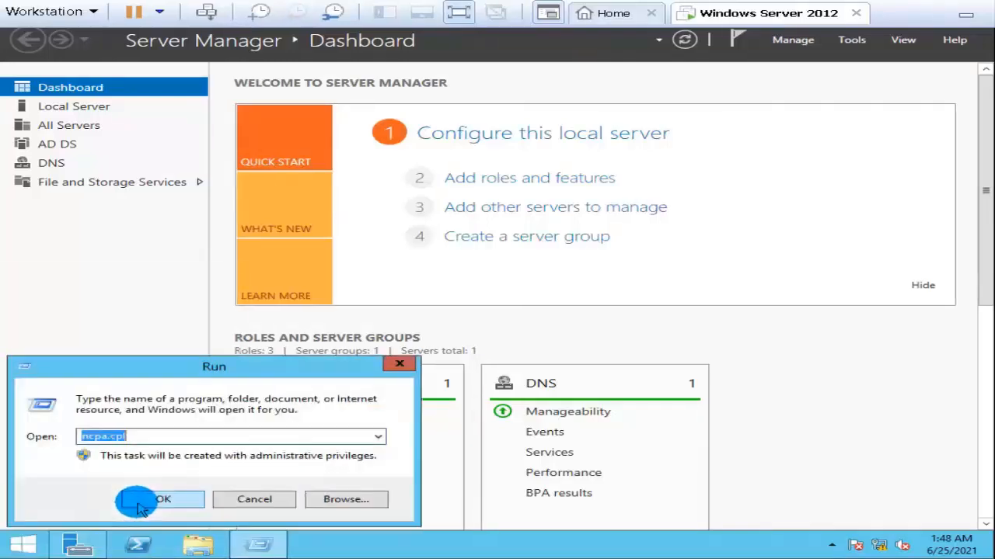
pyautogui.write('mm')
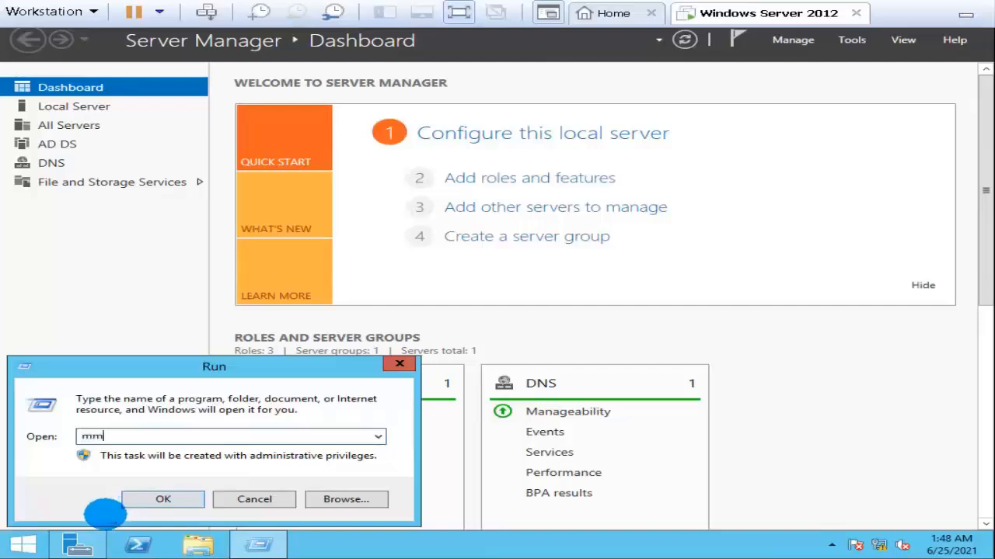
pyautogui.write('c')
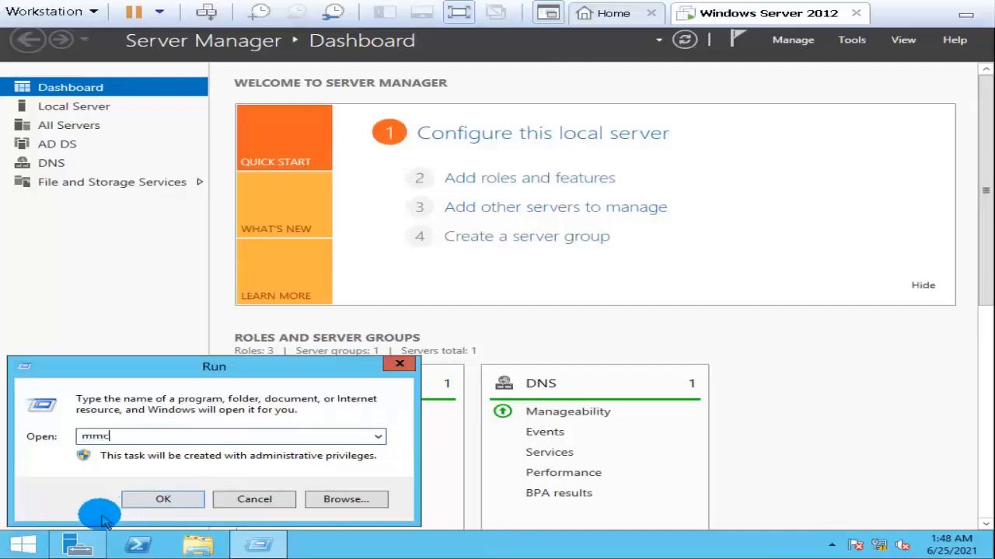
pyautogui.click(142, 501)
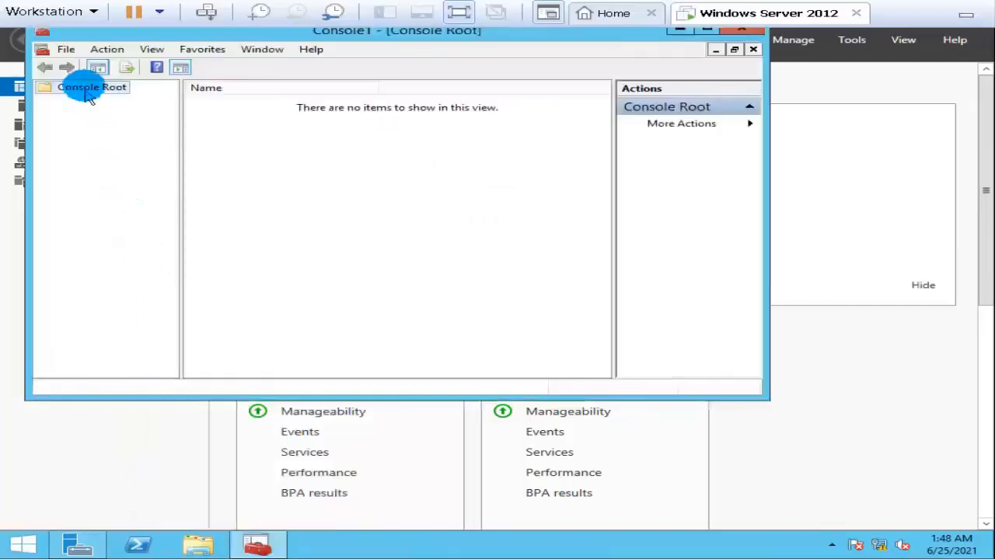
pyautogui.click(66, 49)
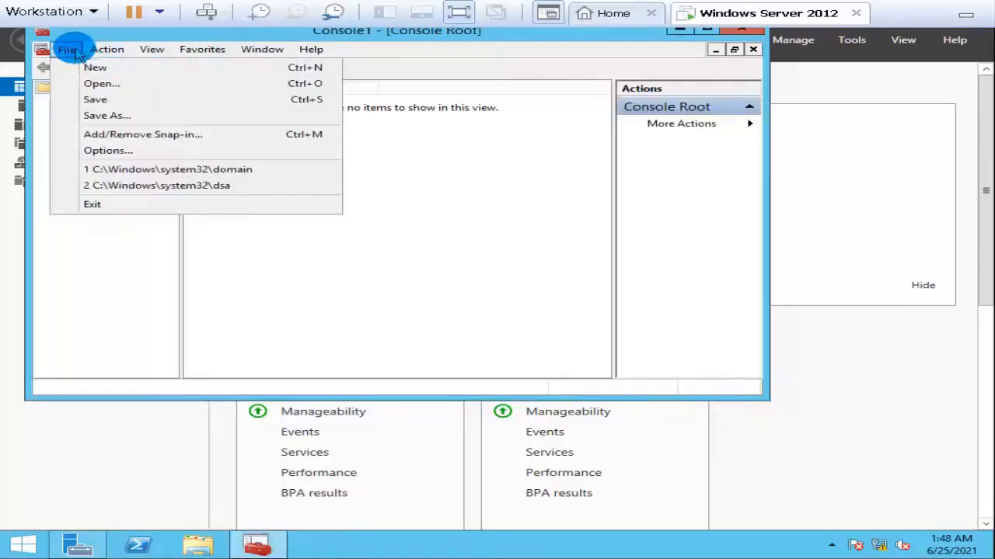
pyautogui.click(124, 136)
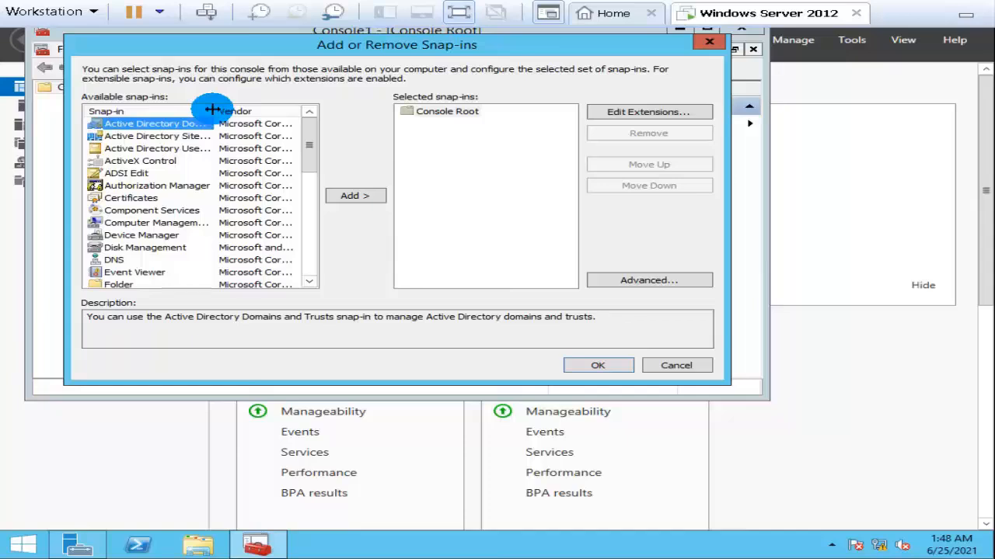
pyautogui.click(709, 42)
pyautogui.click(738, 31)
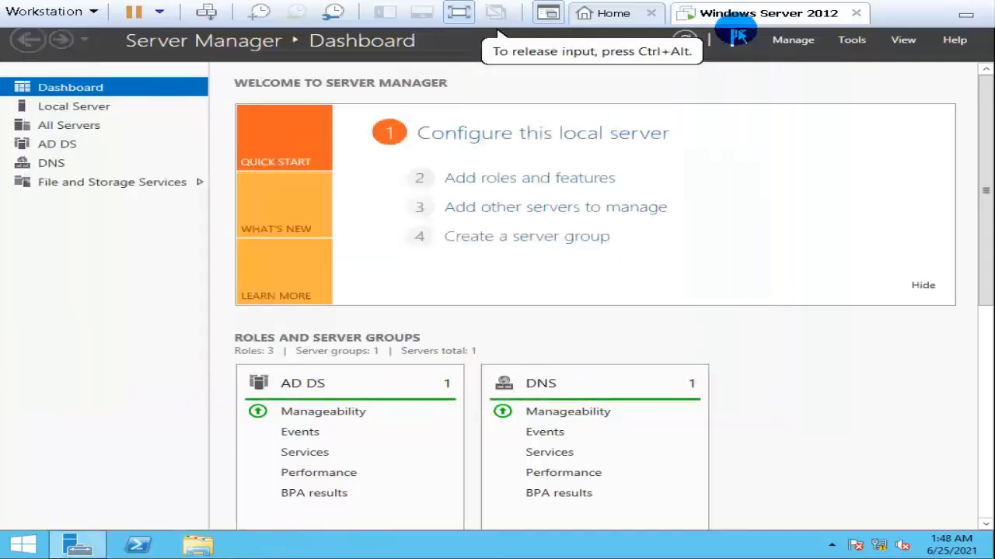
# Register the schema management library with regsvr32 schmmgmt.dll in an administrator Command Prompt, and minimize the prompt.
pyautogui.rightClick(31, 547)
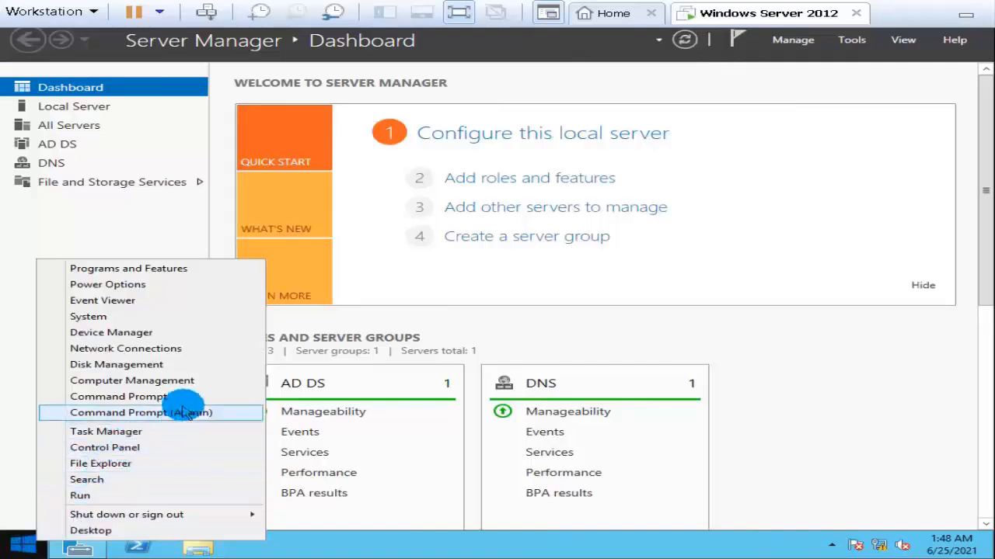
pyautogui.click(195, 414)
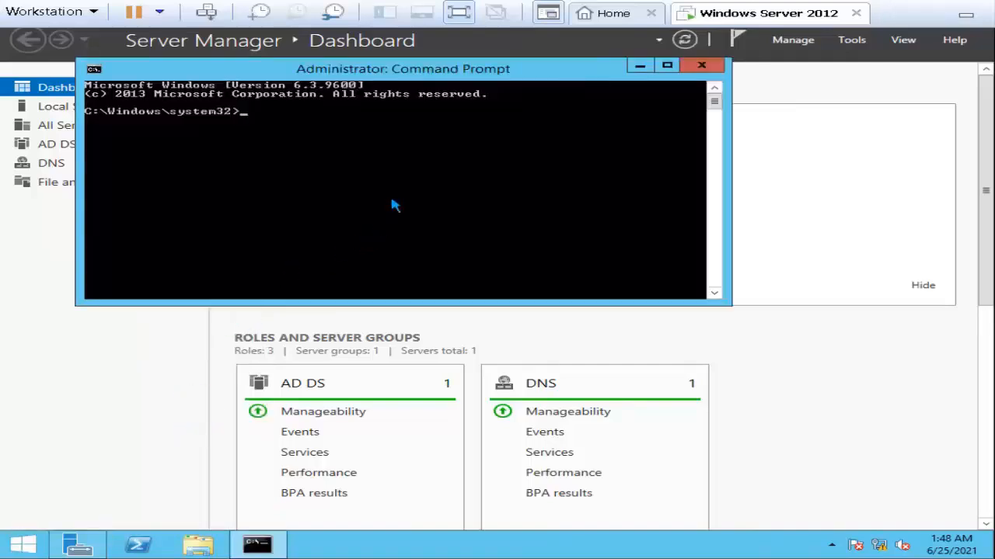
pyautogui.write('cls')
pyautogui.press('Return')
pyautogui.write('r')
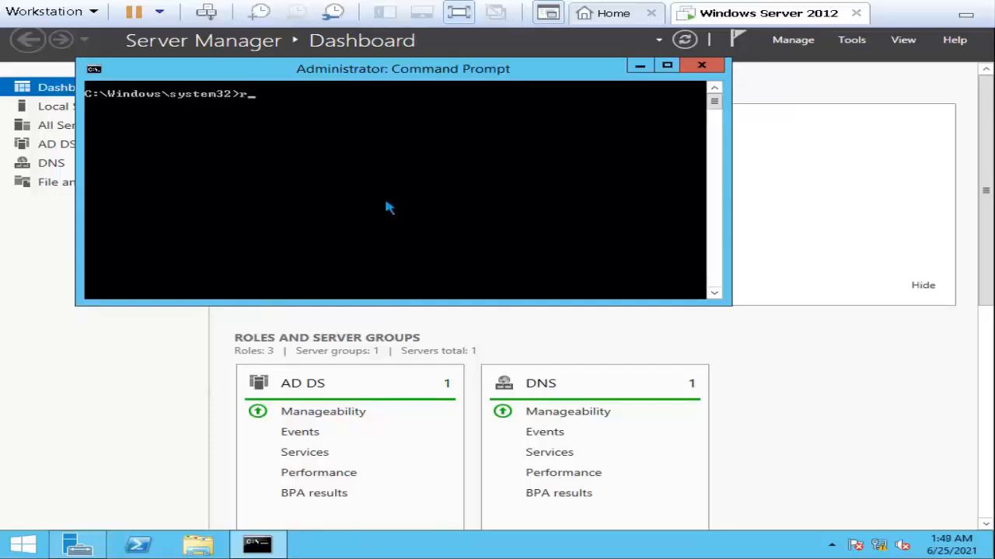
pyautogui.write('egsvr32 schmmgmt.dll')
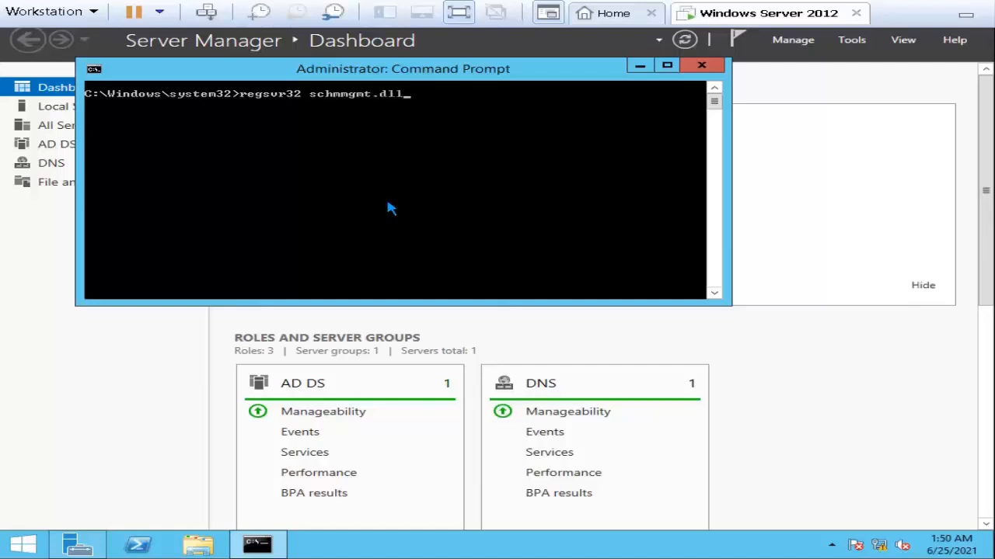
pyautogui.press('Return')
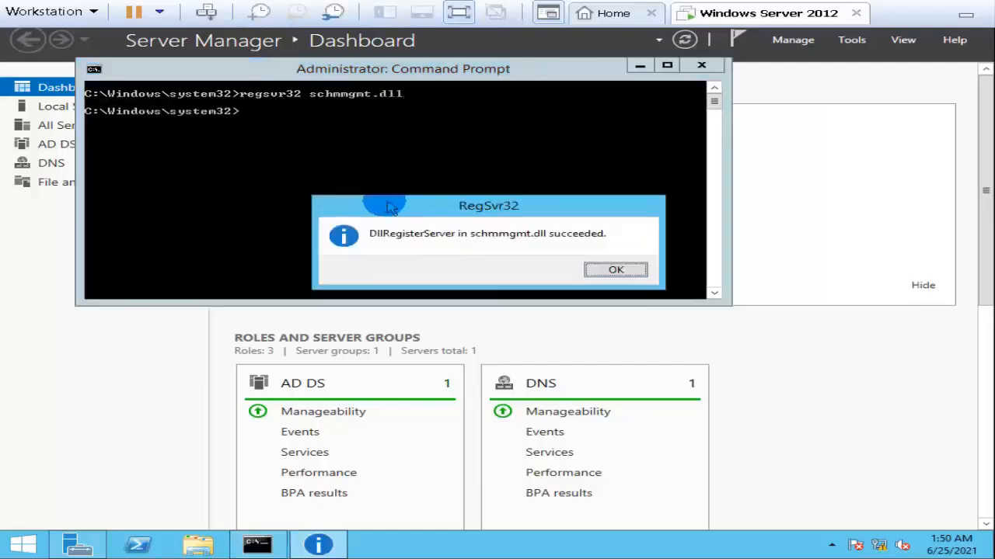
pyautogui.click(616, 272)
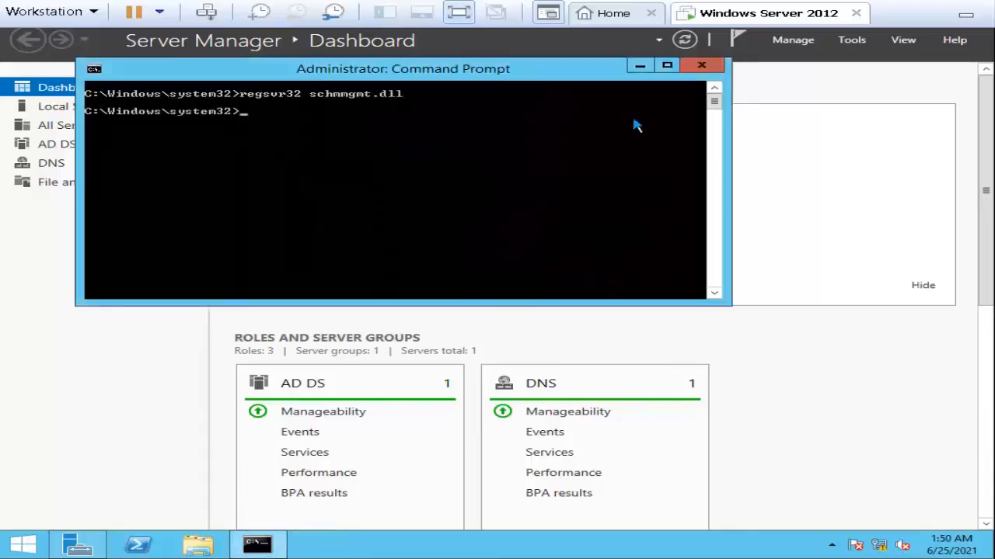
pyautogui.click(639, 66)
pyautogui.click(641, 66)
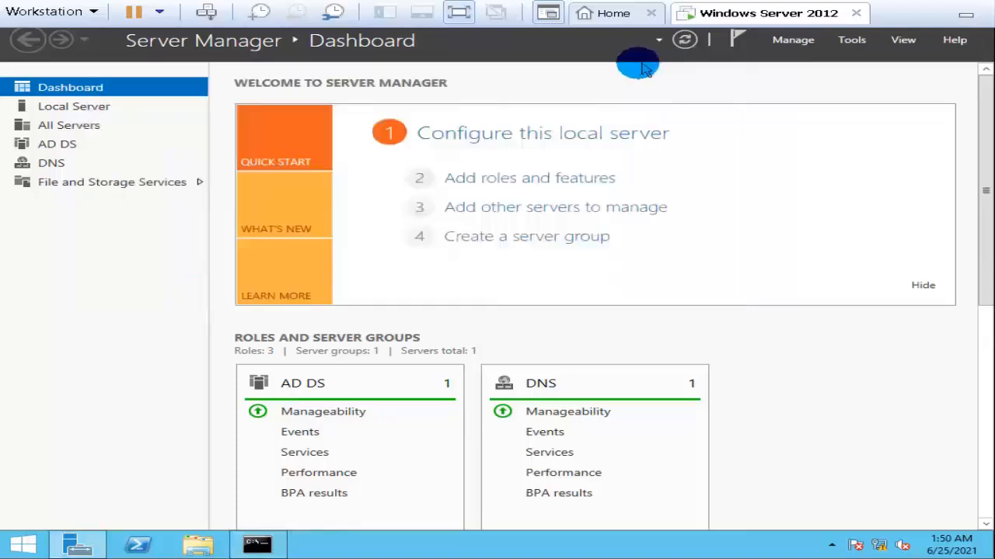
# Run mmc again, add the Active Directory Schema snap-in to the empty console, and select it in the console tree.
pyautogui.rightClick(23, 543)
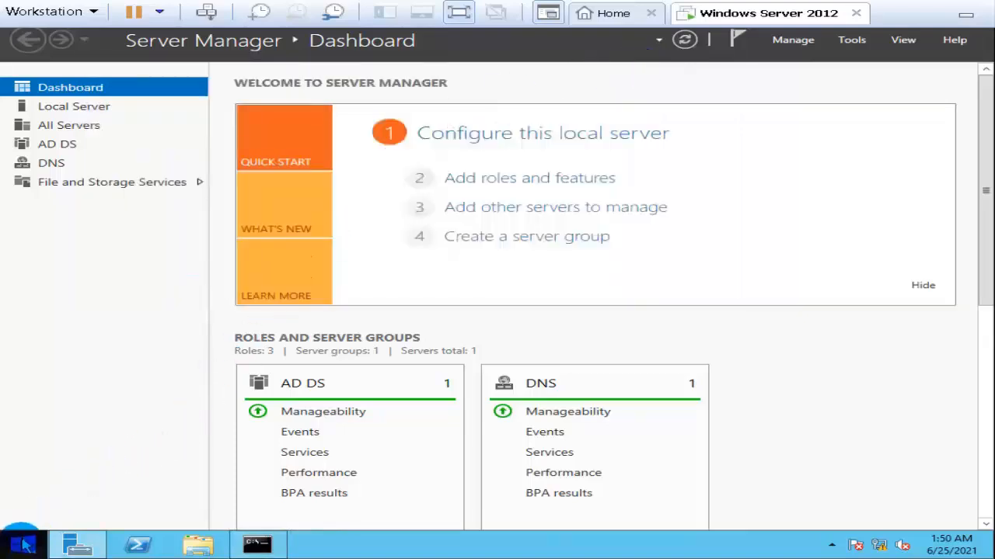
pyautogui.click(89, 493)
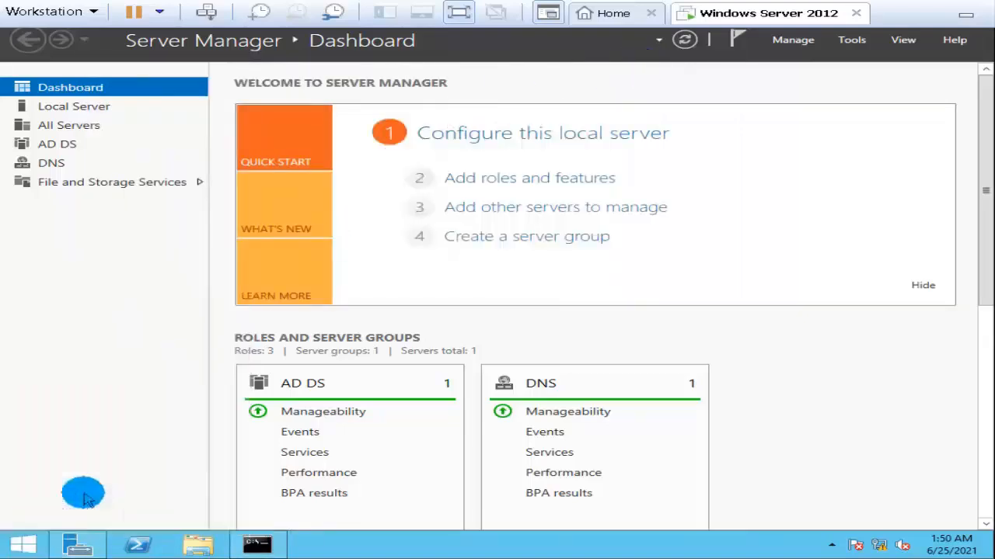
pyautogui.click(163, 497)
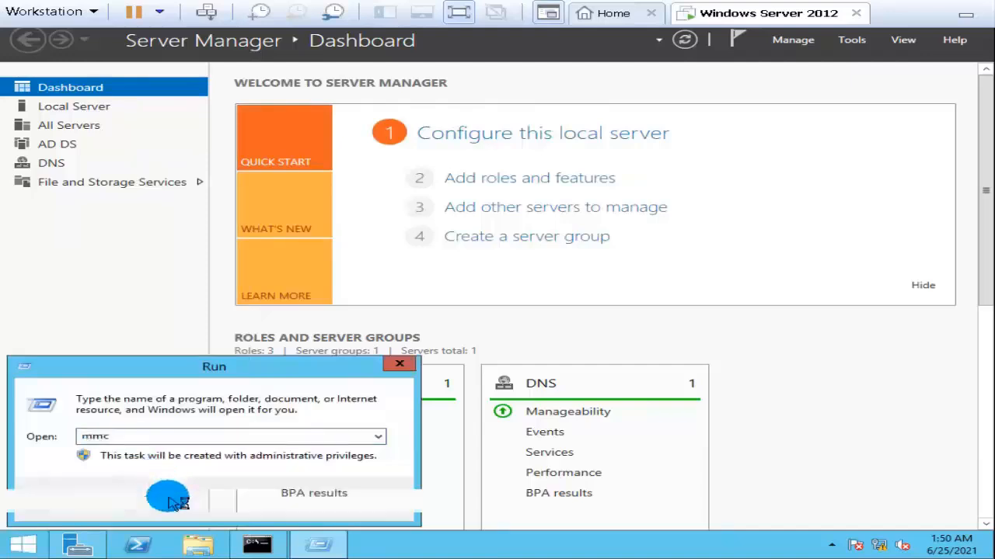
pyautogui.click(165, 128)
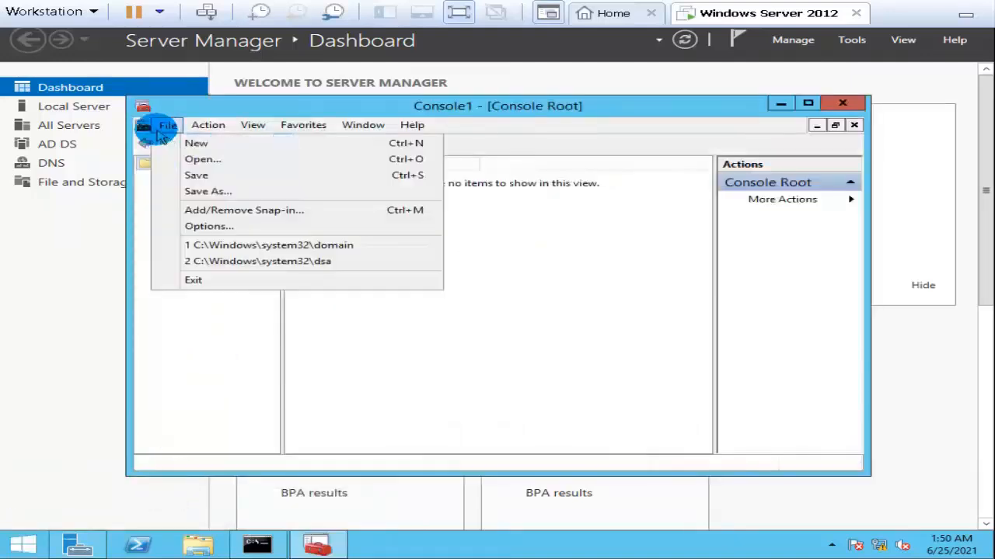
pyautogui.click(193, 211)
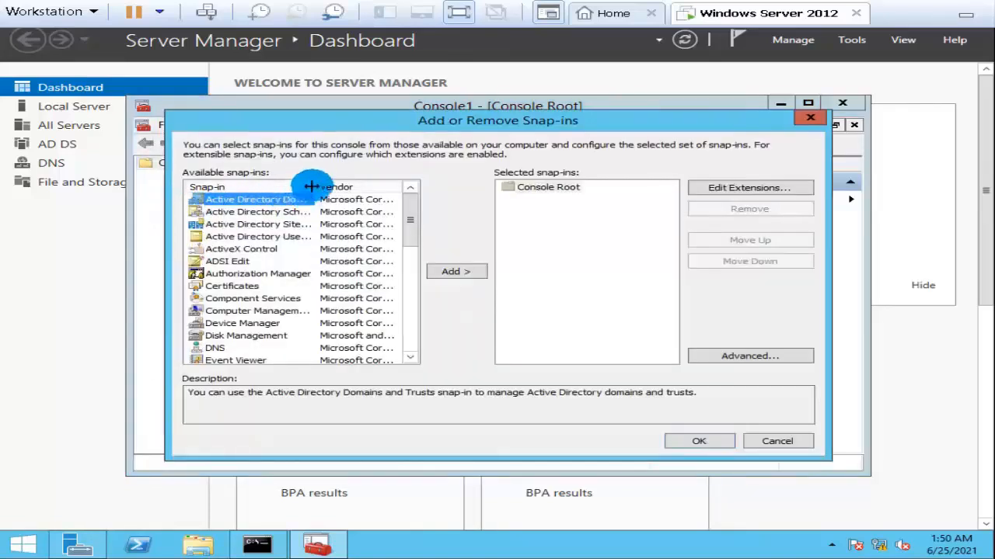
pyautogui.moveTo(311, 186); pyautogui.dragTo(416, 186)
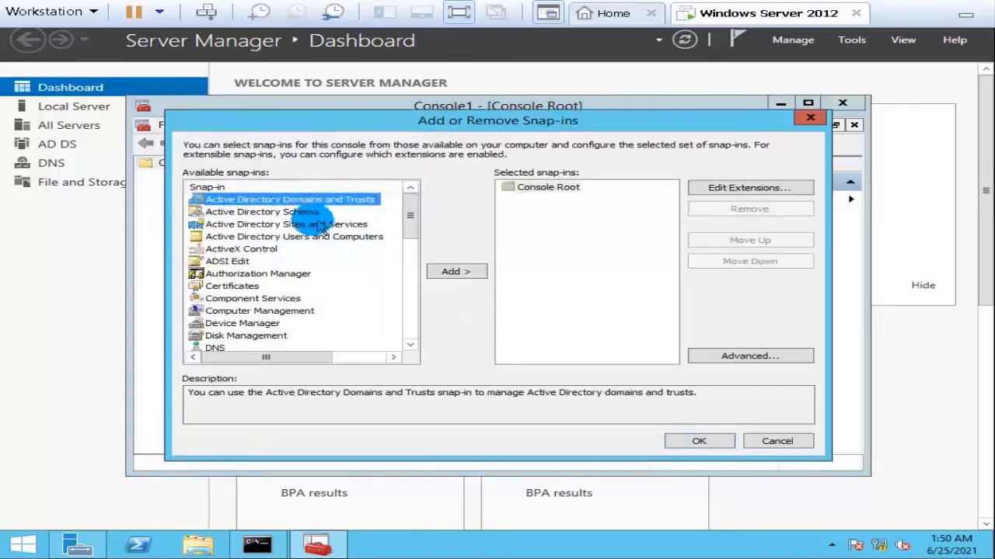
pyautogui.click(269, 213)
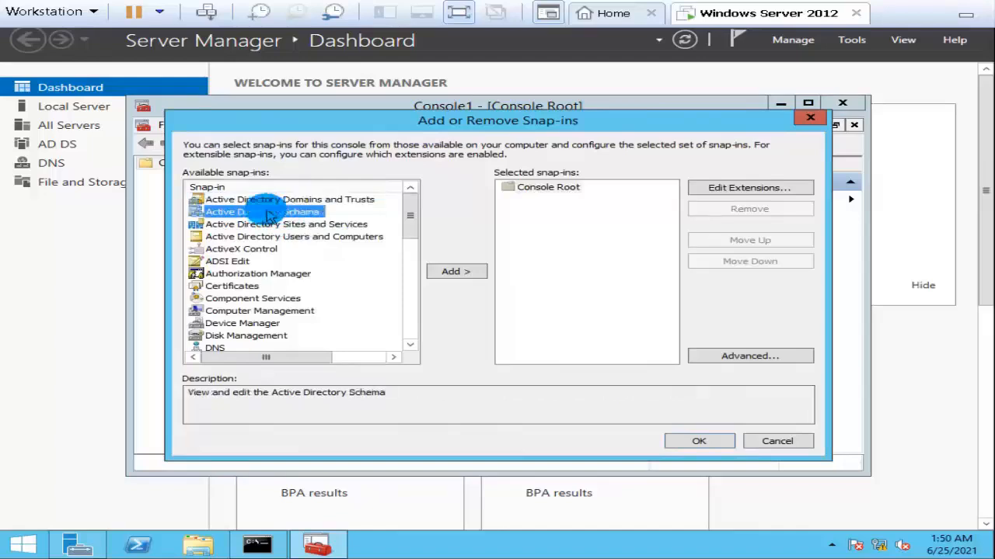
pyautogui.click(465, 275)
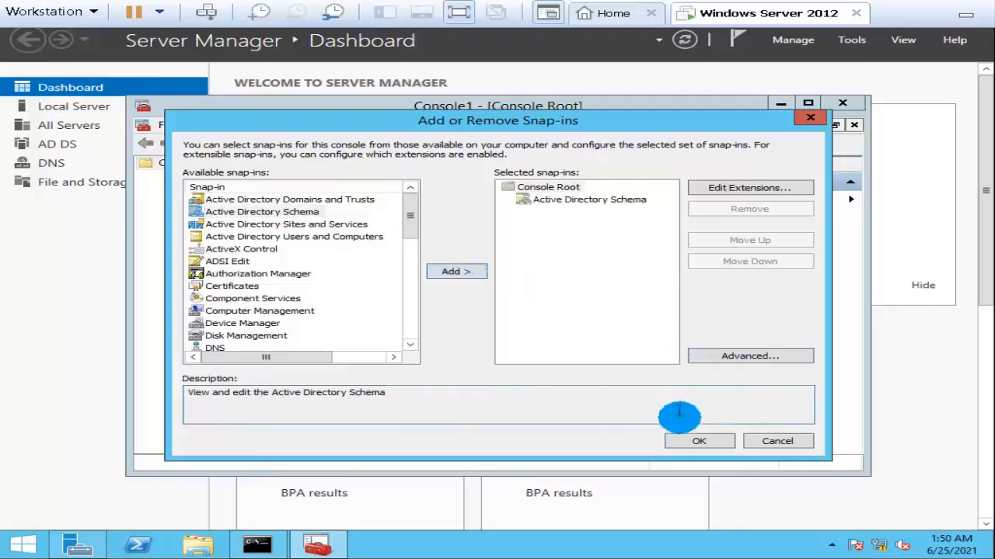
pyautogui.click(697, 449)
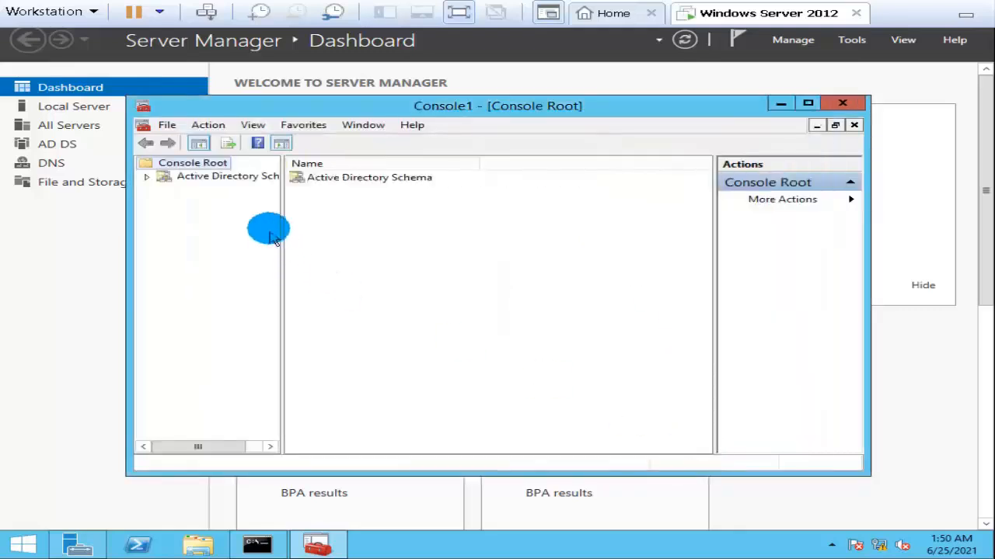
pyautogui.click(218, 176)
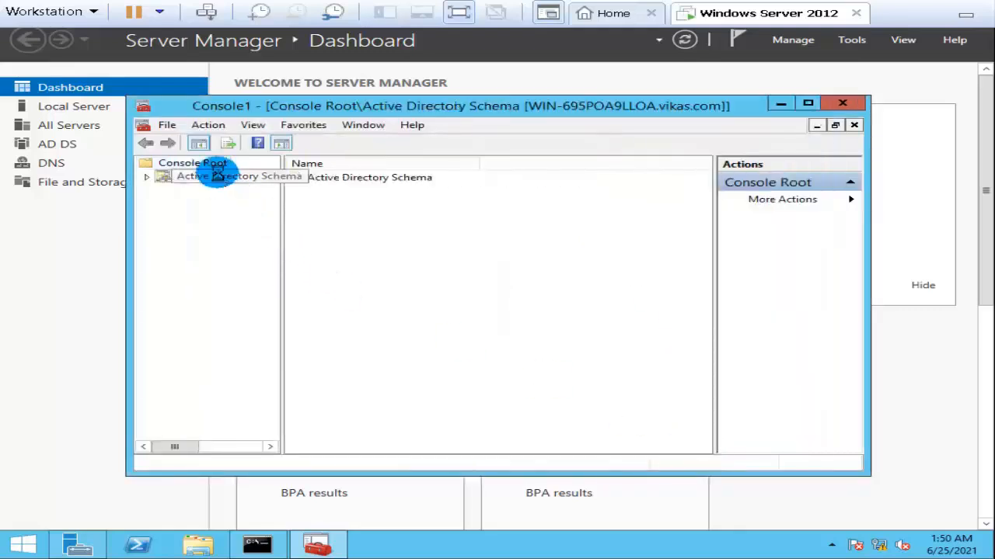
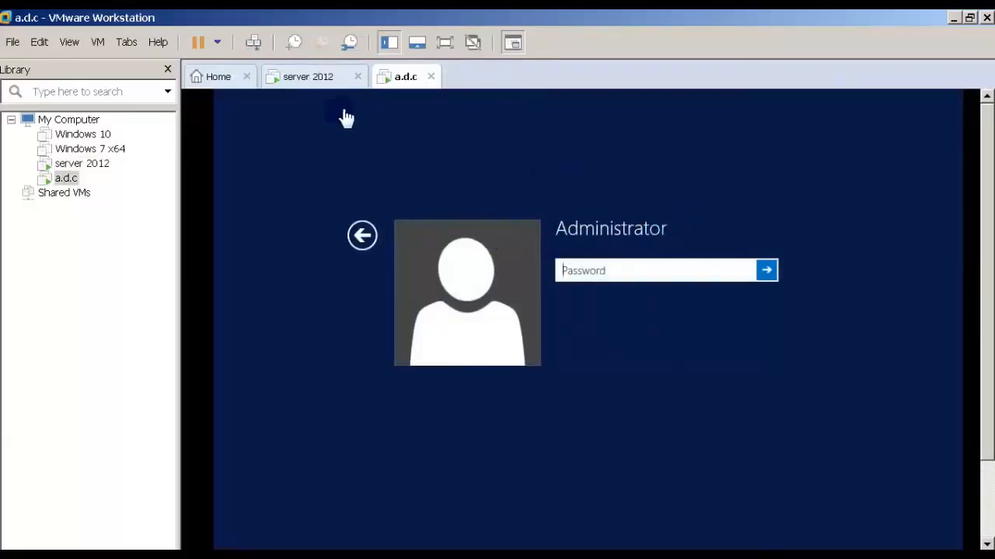
# Switch to the server 2012 virtual machine and sign in as OSRTECH\administrator with the account password.
pyautogui.click(318, 84)
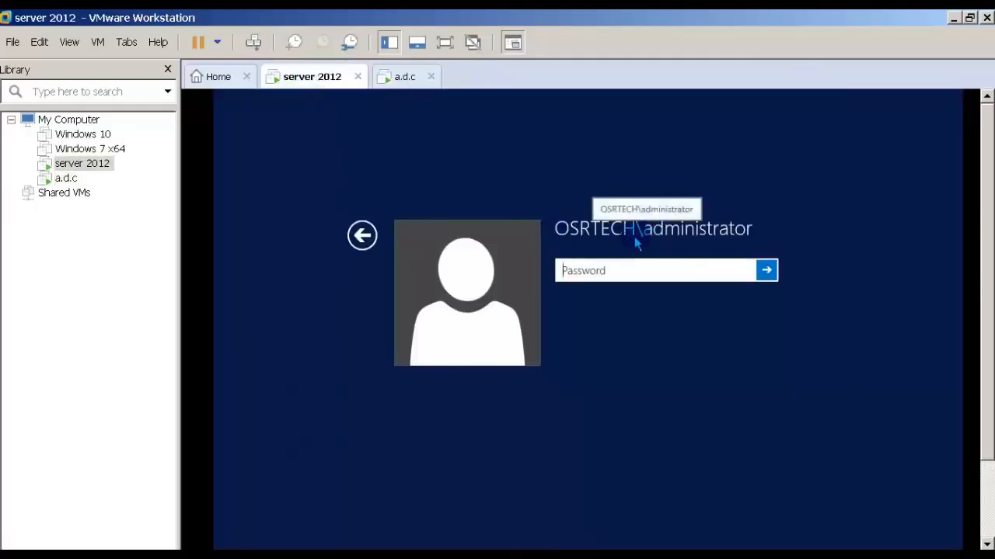
pyautogui.click(595, 269)
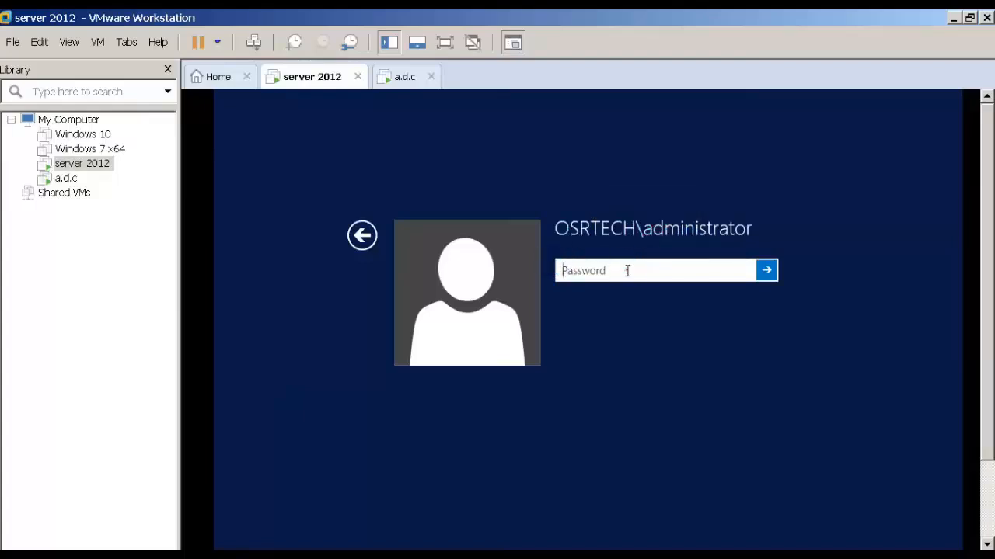
pyautogui.click(627, 271)
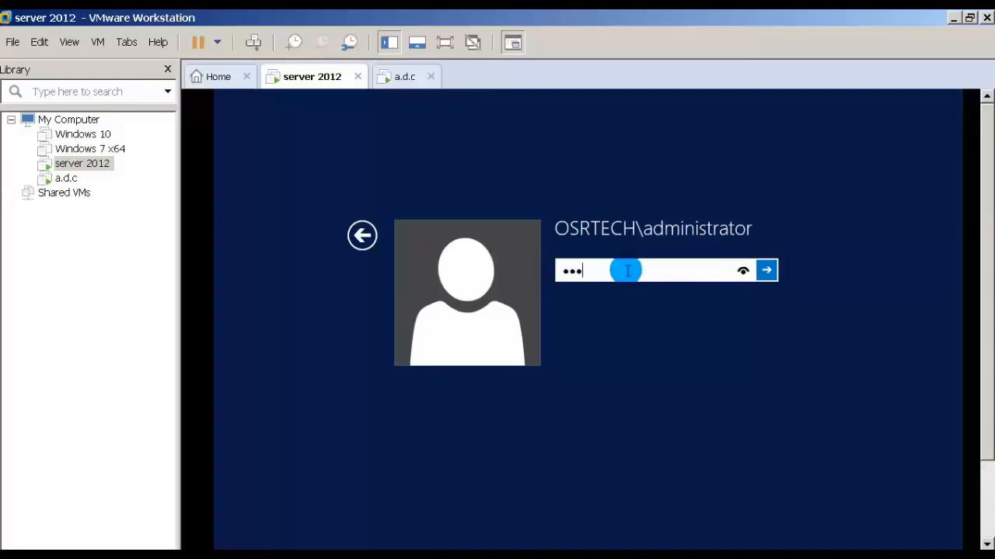
pyautogui.press('Return')
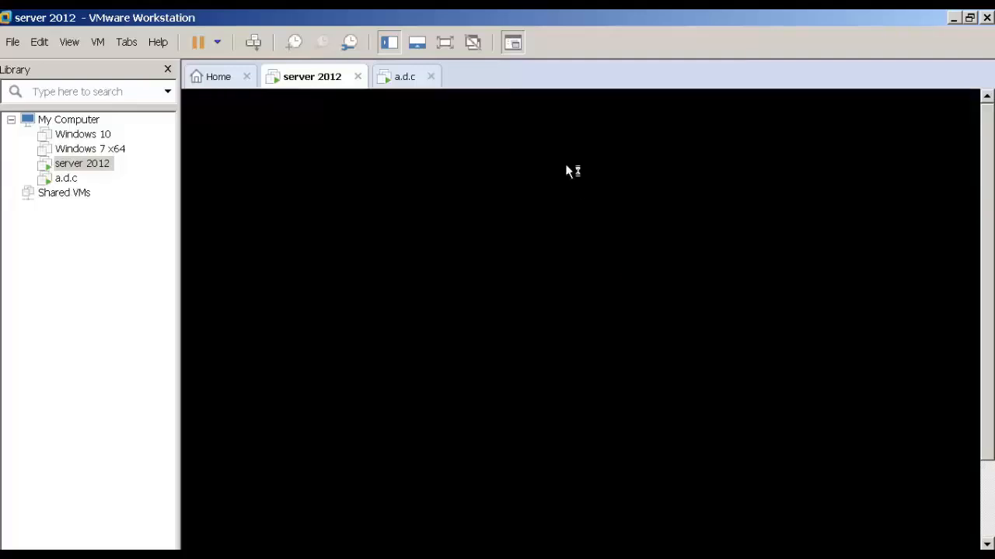
# Switch to the a.d.c virtual machine and sign in as Administrator with the account password.
pyautogui.click(400, 87)
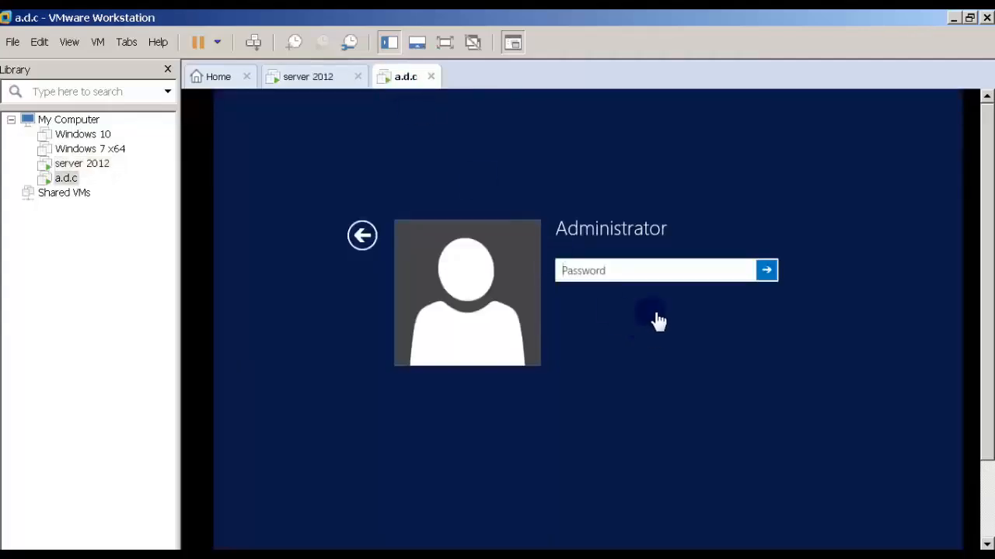
pyautogui.click(649, 270)
pyautogui.write('123456')
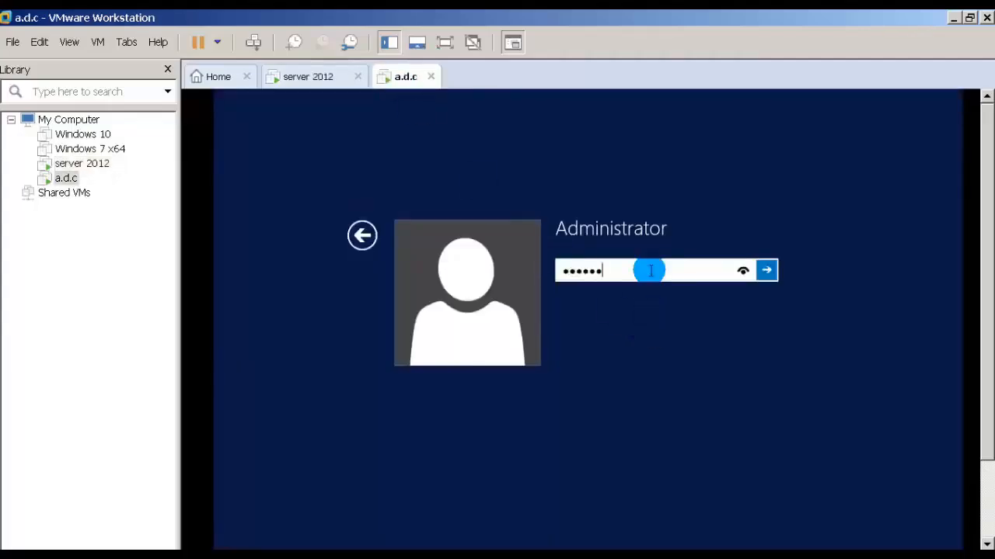
pyautogui.press('Return')
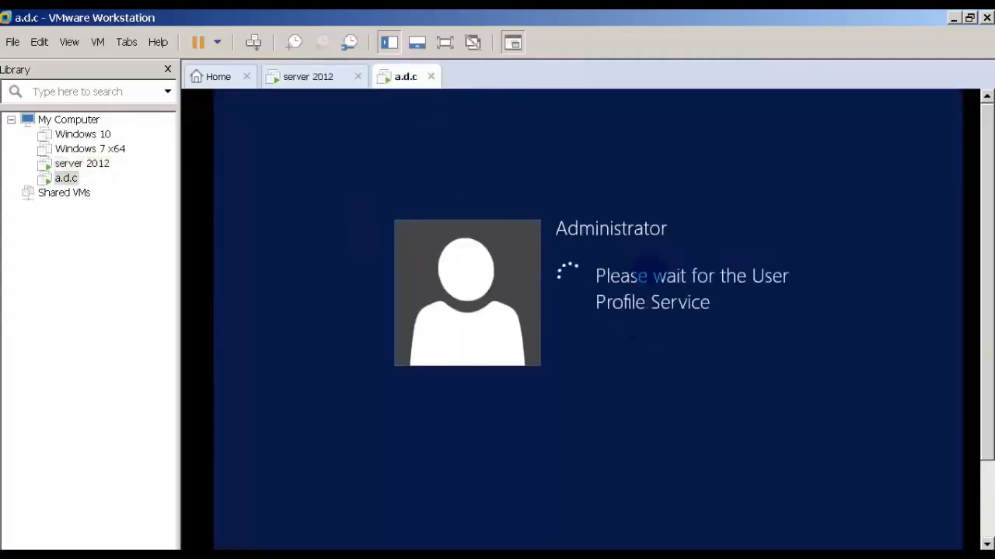
# Allow a.d.c to find devices and content on the network, and open its Network and Sharing Center.
pyautogui.click(398, 77)
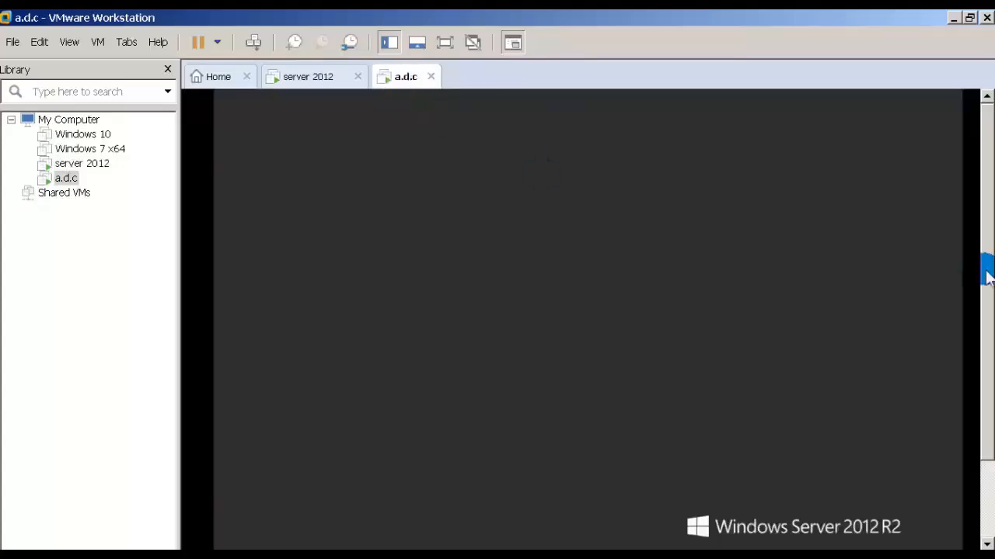
pyautogui.moveTo(989, 273); pyautogui.dragTo(990, 392)
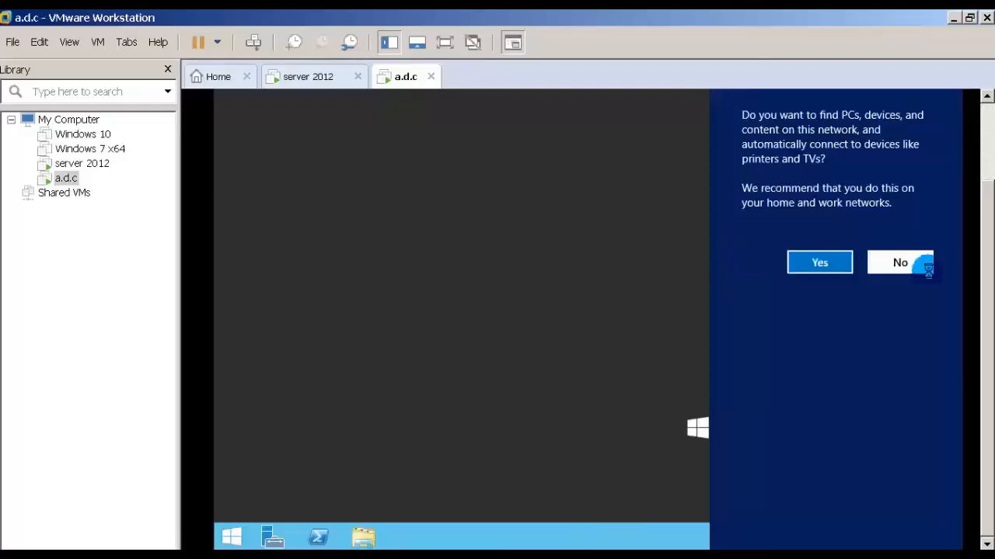
pyautogui.click(849, 264)
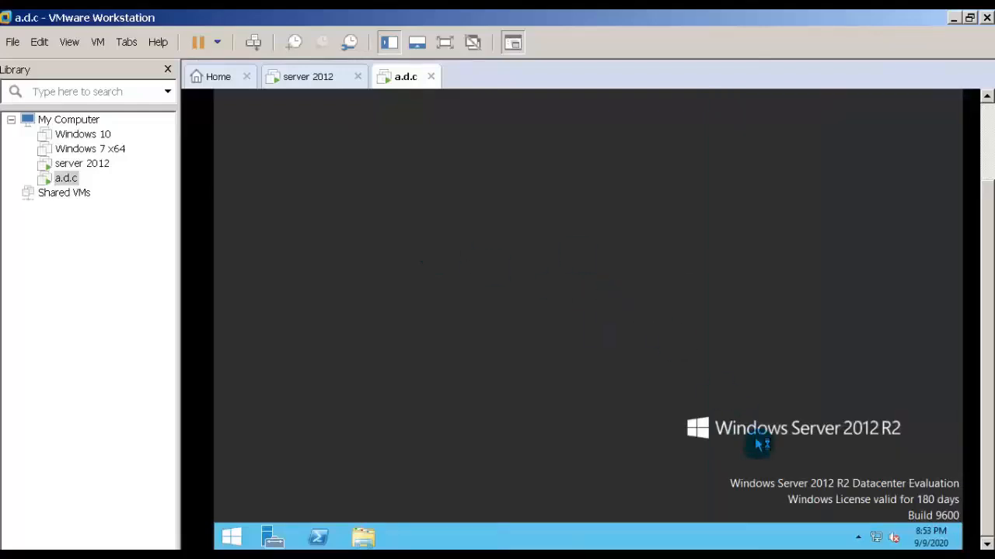
pyautogui.rightClick(881, 539)
pyautogui.click(878, 527)
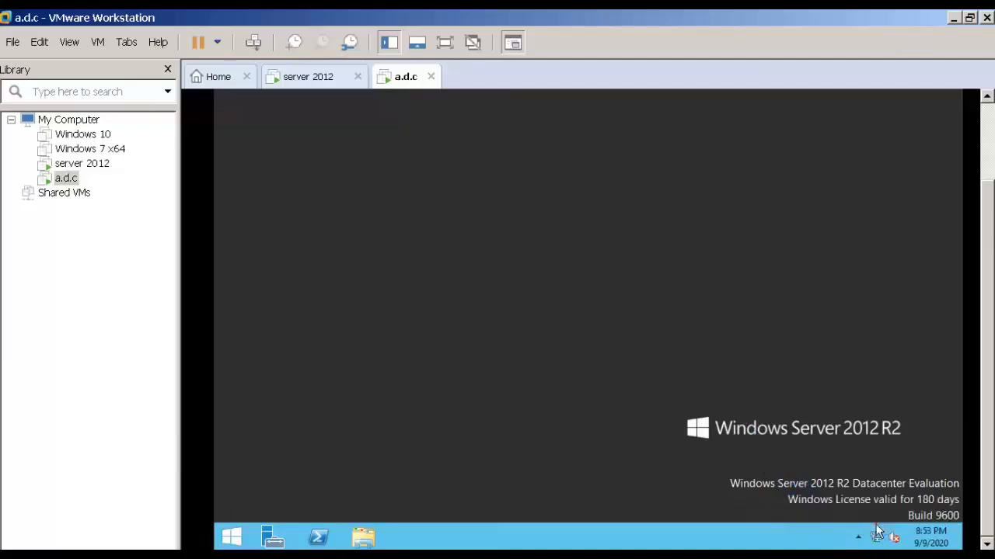
# Switch to the server 2012 virtual machine, dismiss the Shutdown Event Tracker, and open the Network and Sharing Center.
pyautogui.click(316, 78)
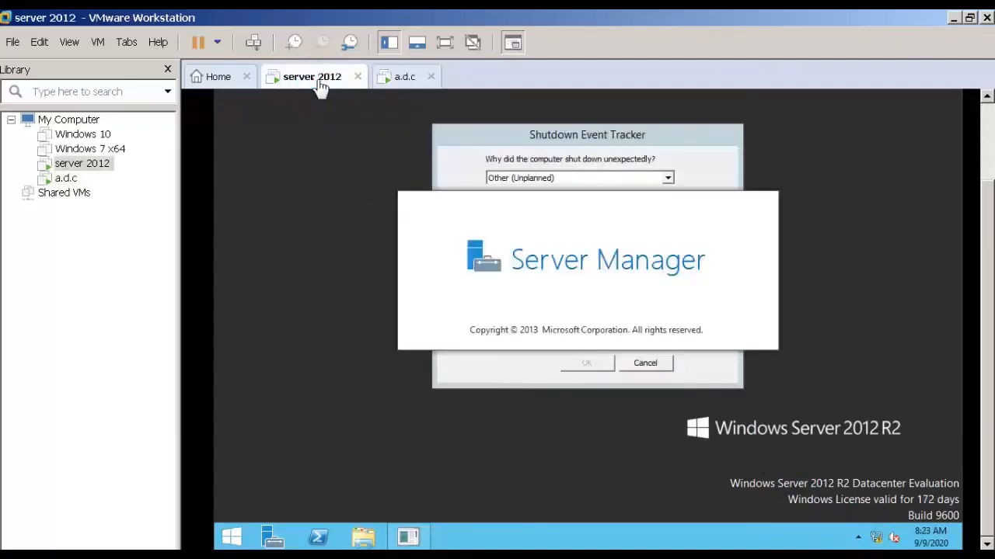
pyautogui.click(645, 363)
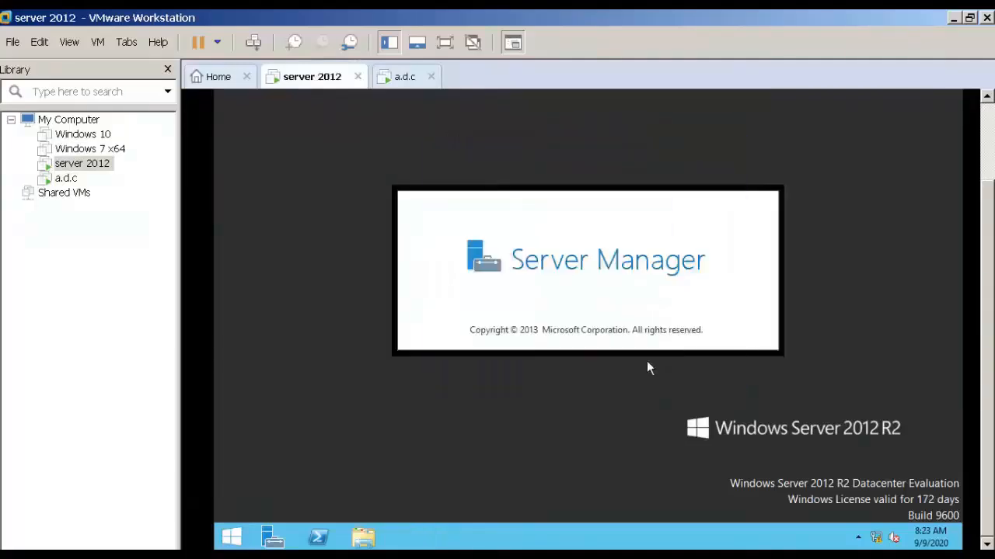
pyautogui.rightClick(876, 541)
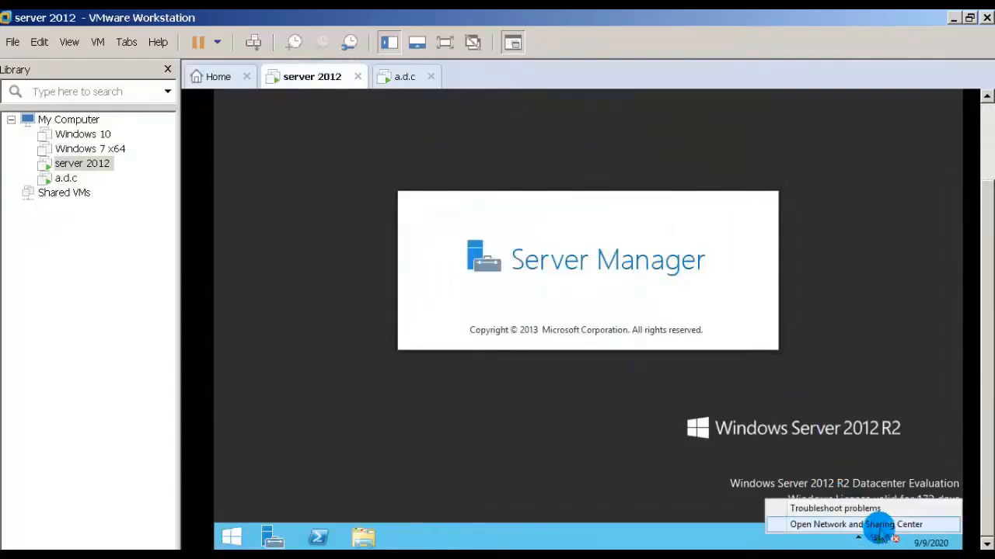
pyautogui.click(882, 527)
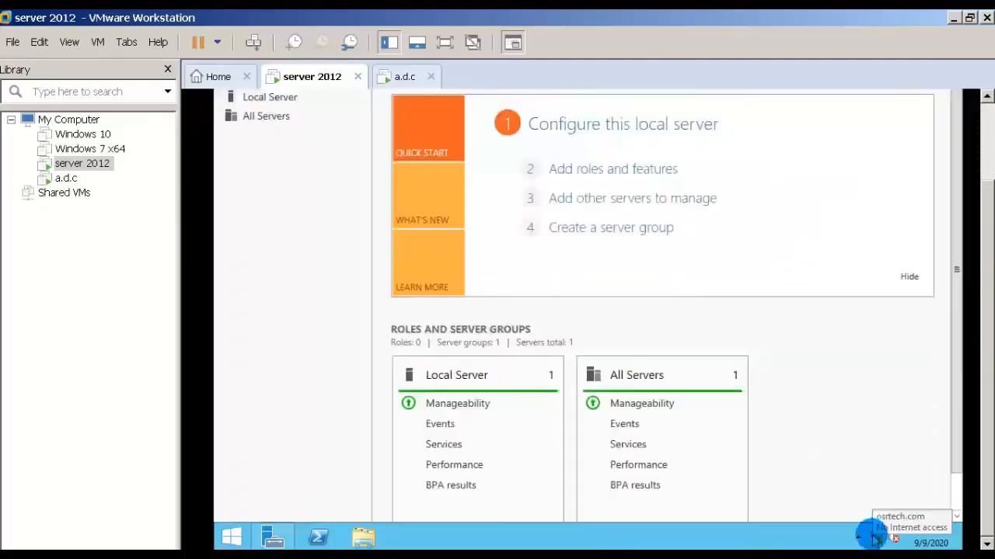
pyautogui.rightClick(878, 538)
pyautogui.click(878, 525)
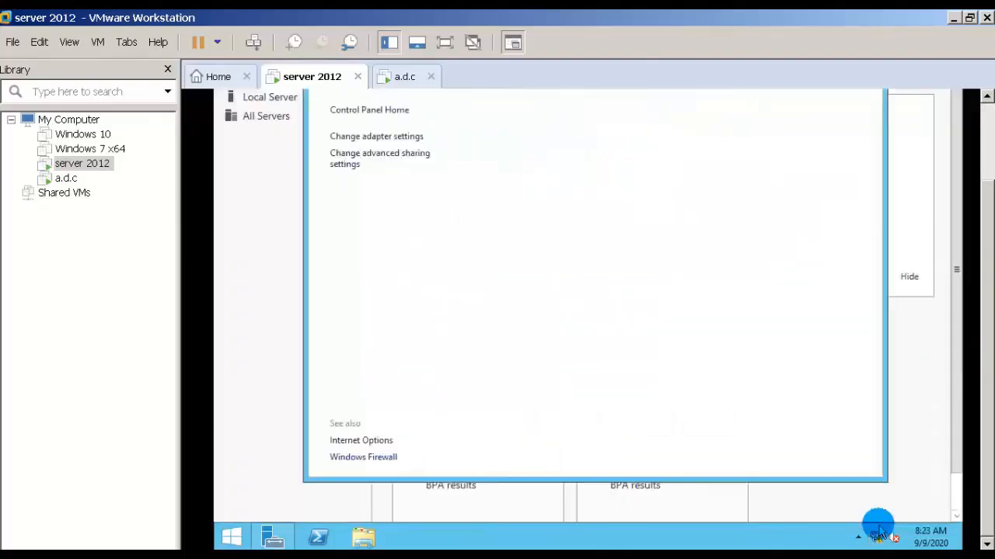
# View the network connection details of server 2012's Ethernet0 adapter to check its IPv4 address, and close the details.
pyautogui.click(364, 139)
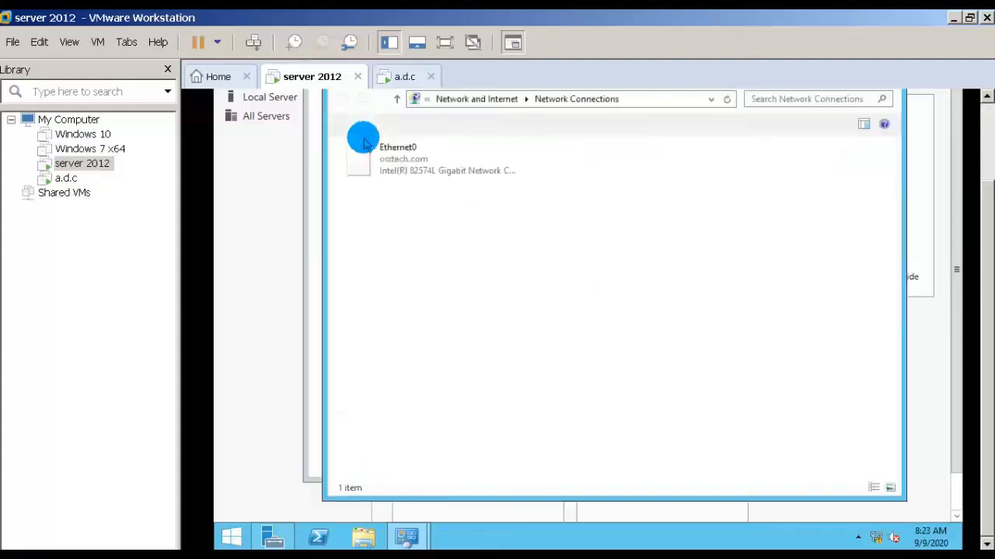
pyautogui.click(392, 160)
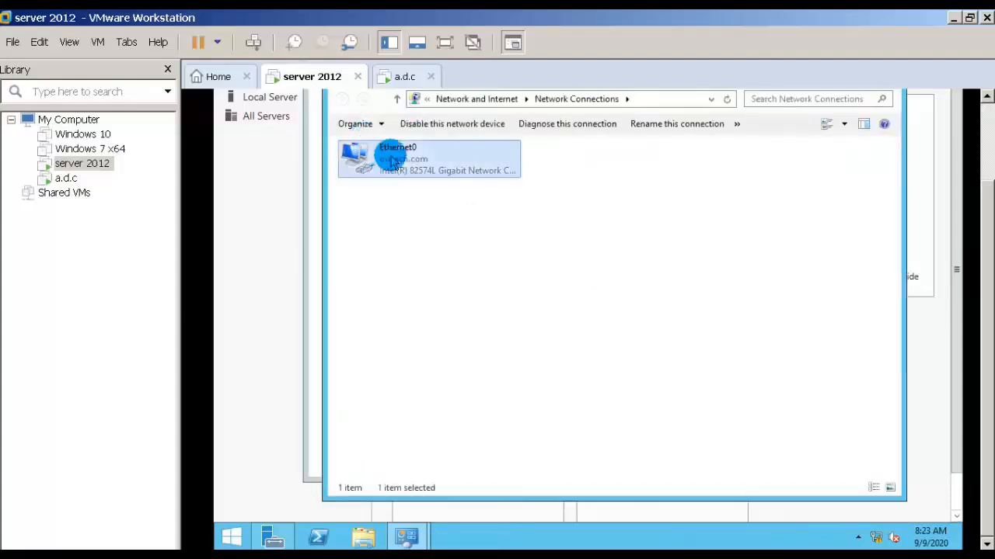
pyautogui.doubleClick(393, 160)
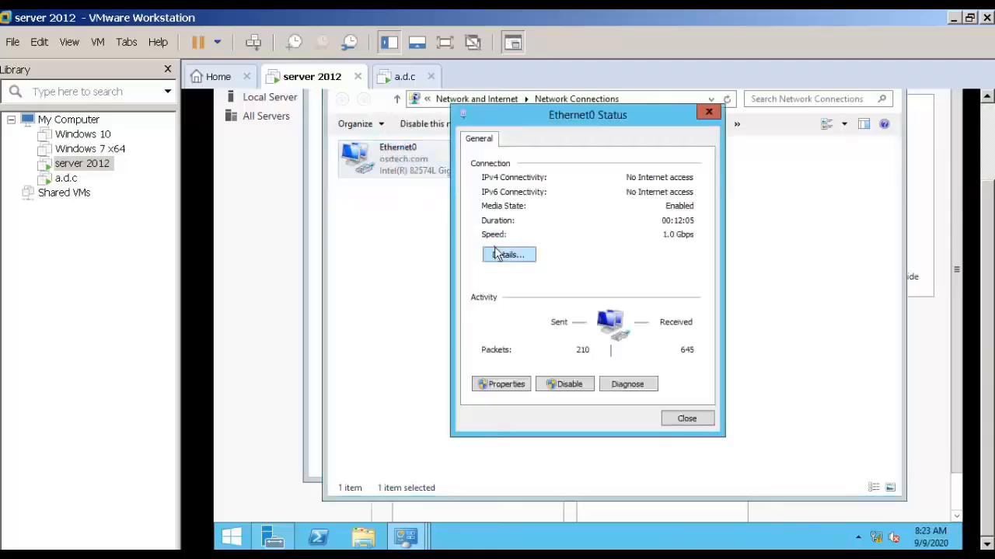
pyautogui.click(497, 255)
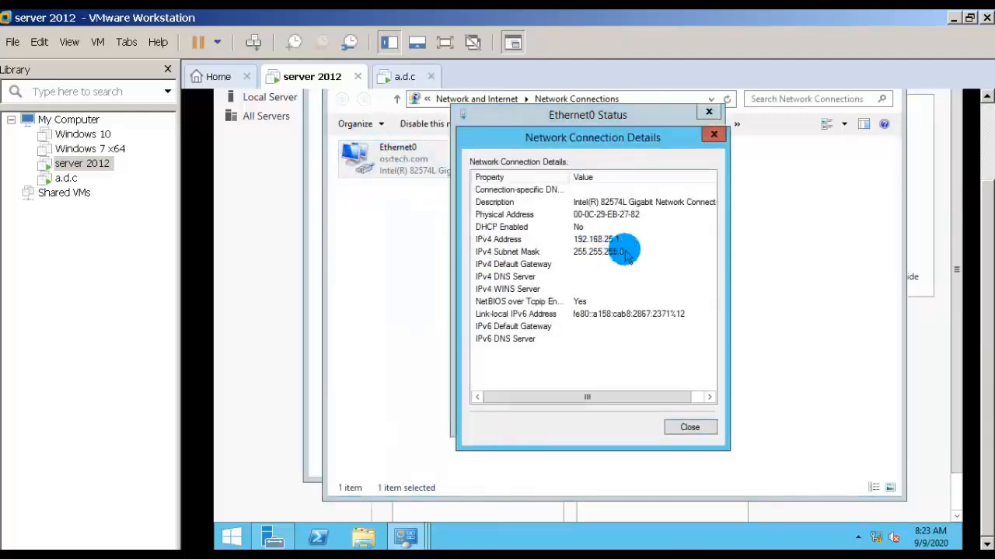
pyautogui.click(694, 428)
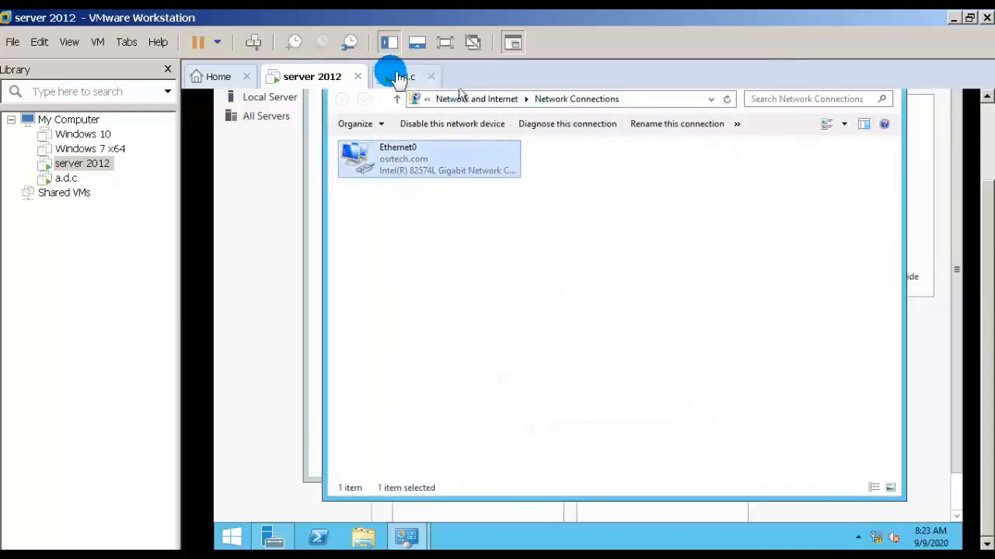
# Switch to a.d.c and open the Internet Protocol Version 4 (TCP/IPv4) properties of its Ethernet0 adapter.
pyautogui.click(400, 78)
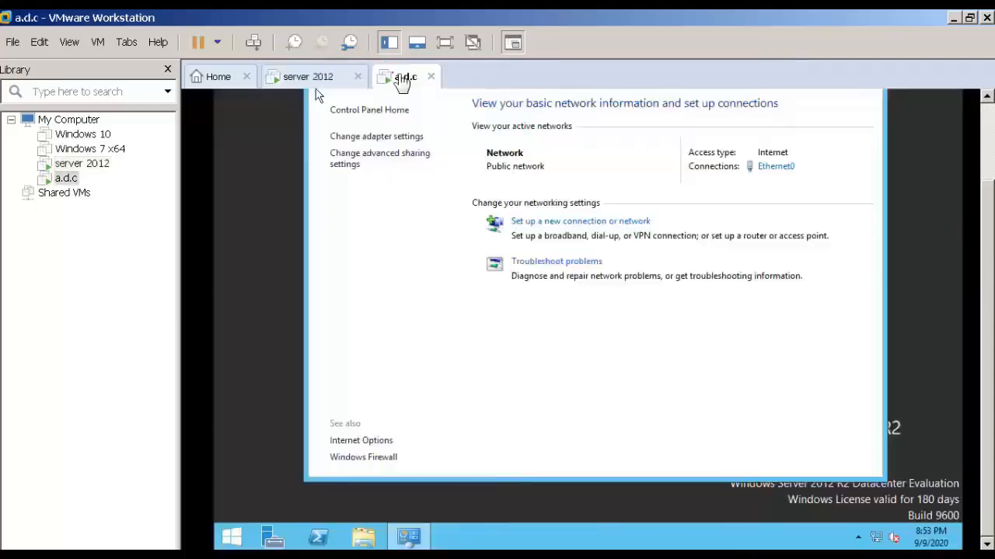
pyautogui.click(374, 138)
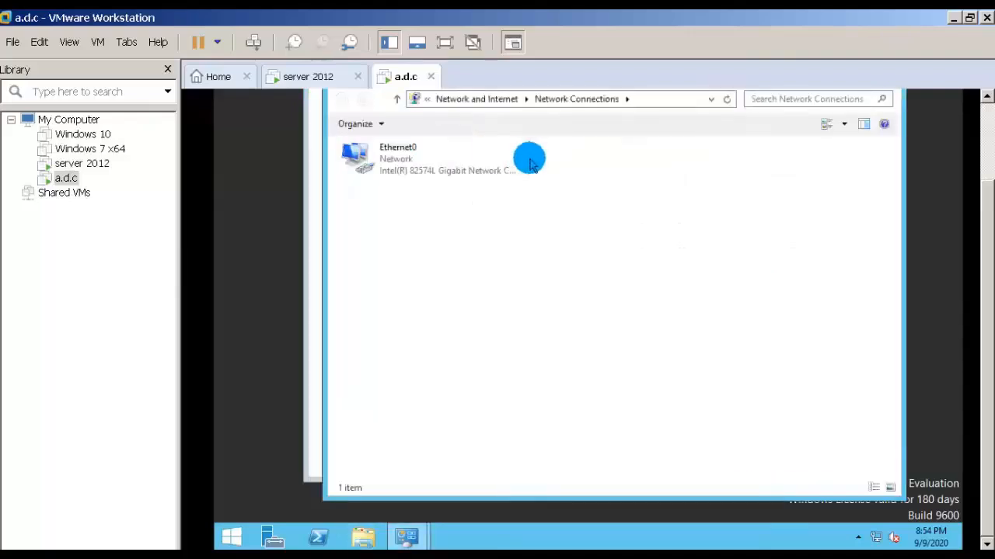
pyautogui.click(400, 168)
pyautogui.rightClick(401, 168)
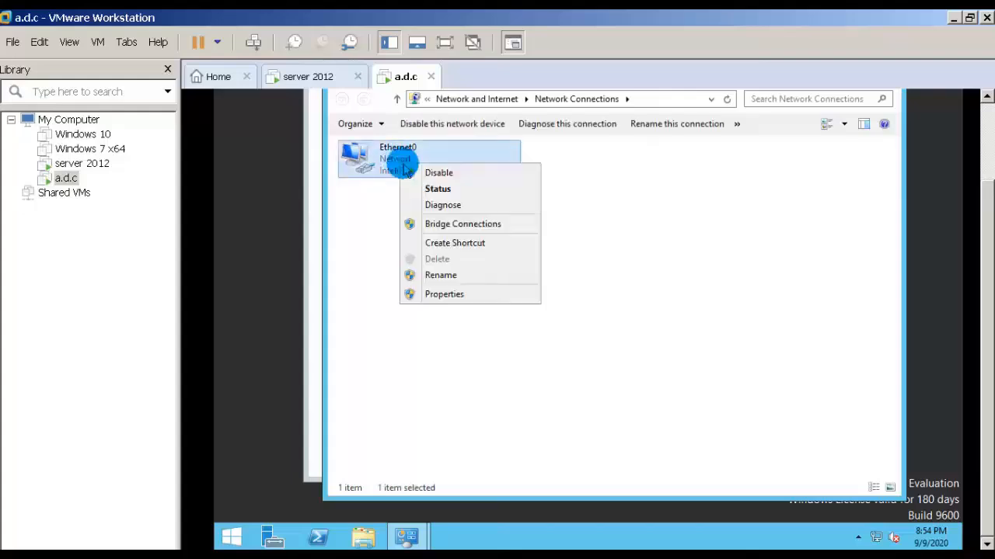
pyautogui.click(489, 295)
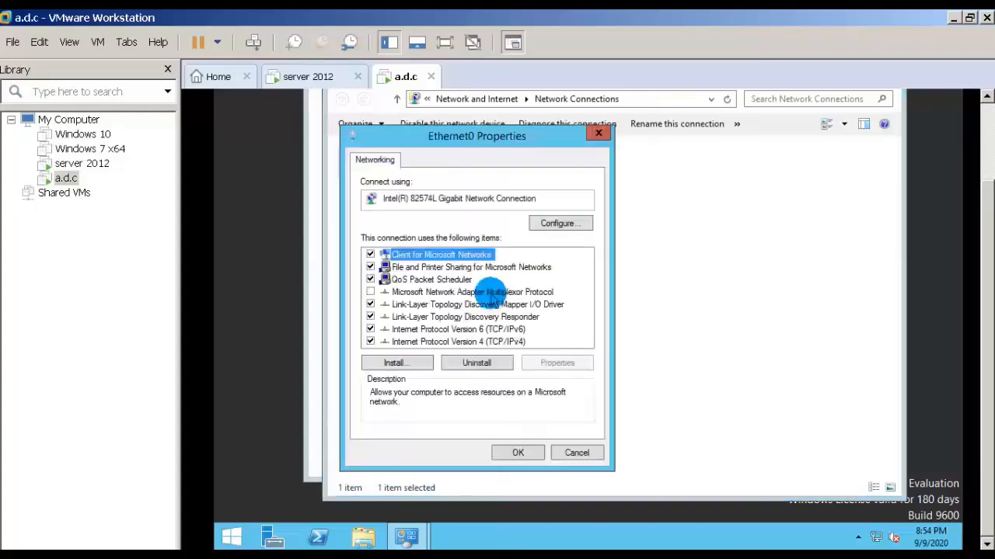
pyautogui.click(490, 343)
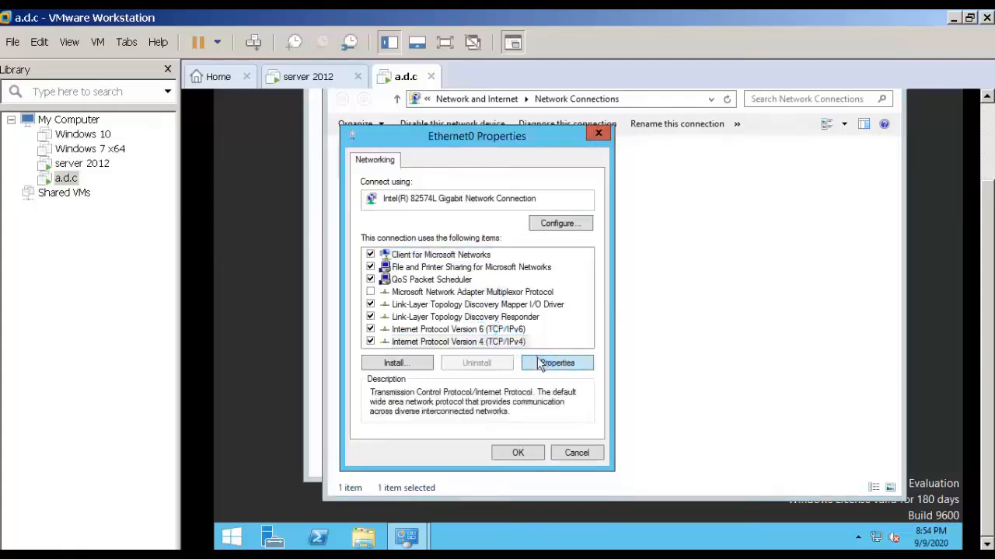
pyautogui.click(541, 365)
# Assign static IP address 192.168.25.7, subnet mask 255.255.255.0 and preferred DNS server 192.168.25.1, apply the settings, and close Network Connections.
pyautogui.click(470, 296)
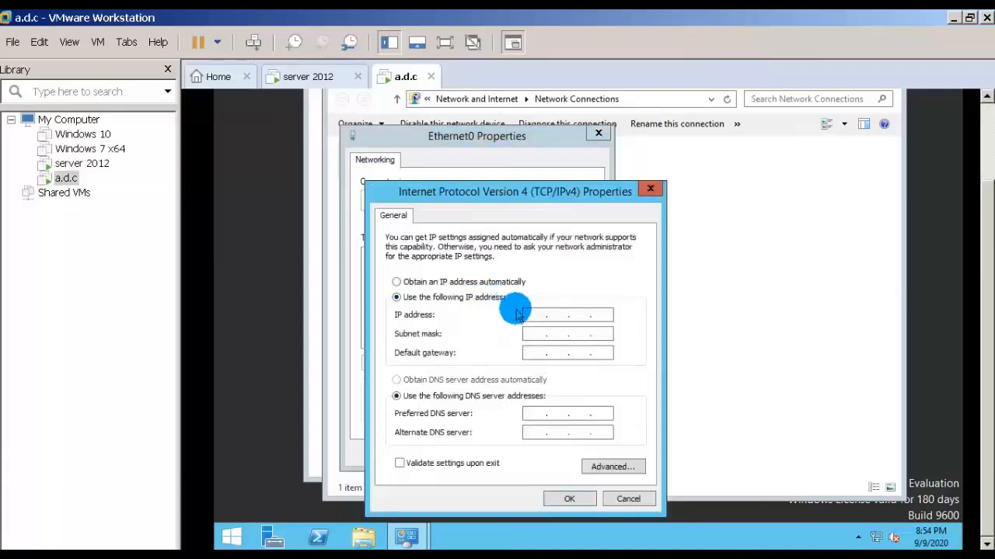
pyautogui.click(536, 315)
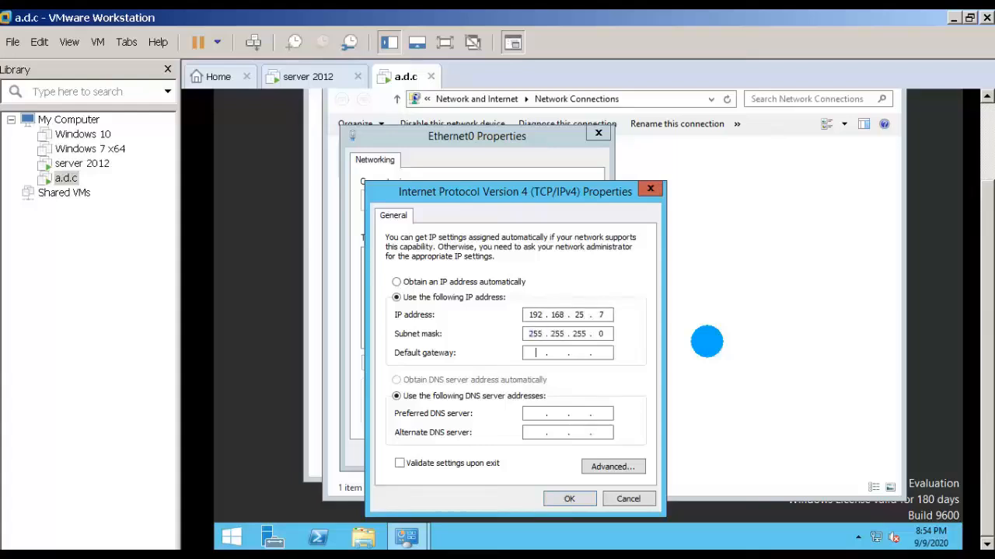
pyautogui.press('Tab')
pyautogui.press('Tab')
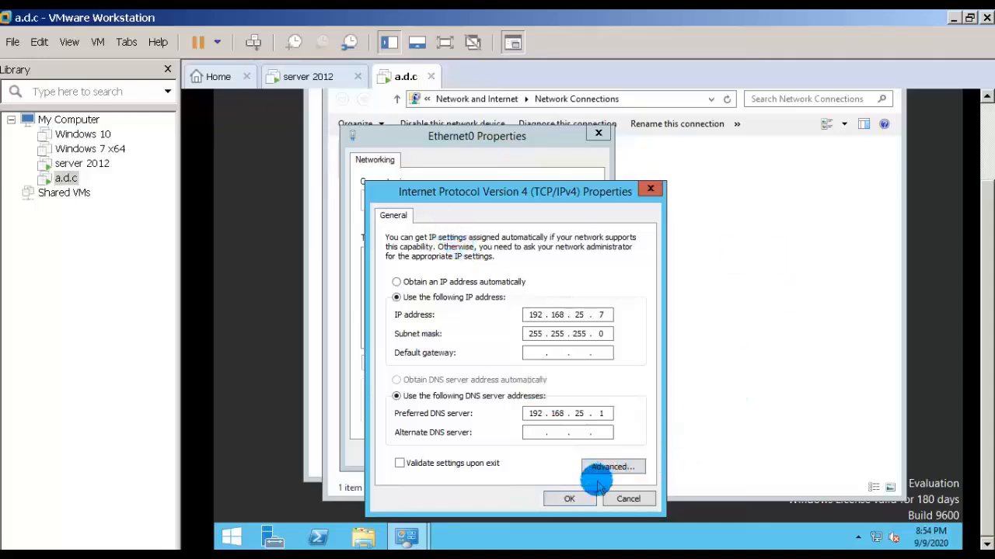
pyautogui.click(569, 498)
pyautogui.click(517, 453)
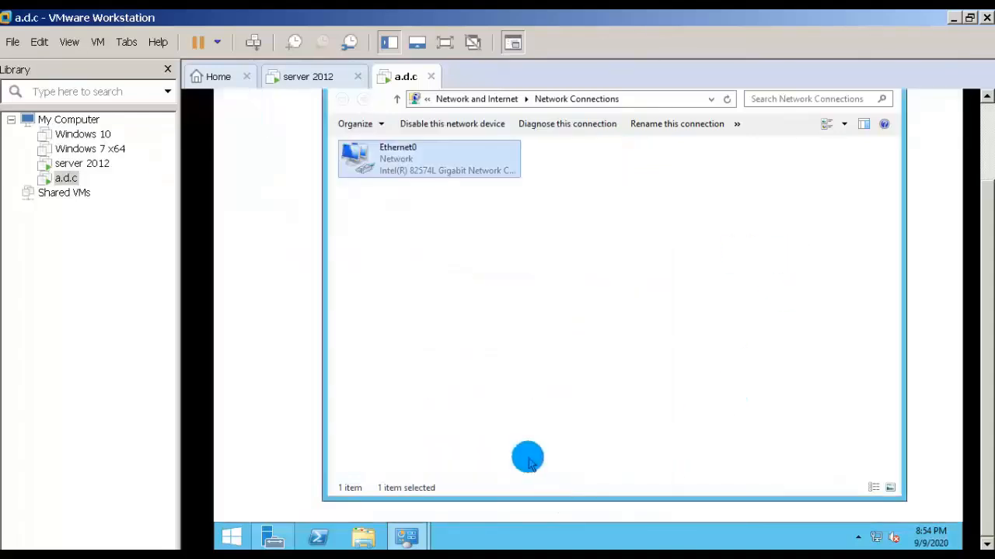
pyautogui.scroll(2, 990, 231)
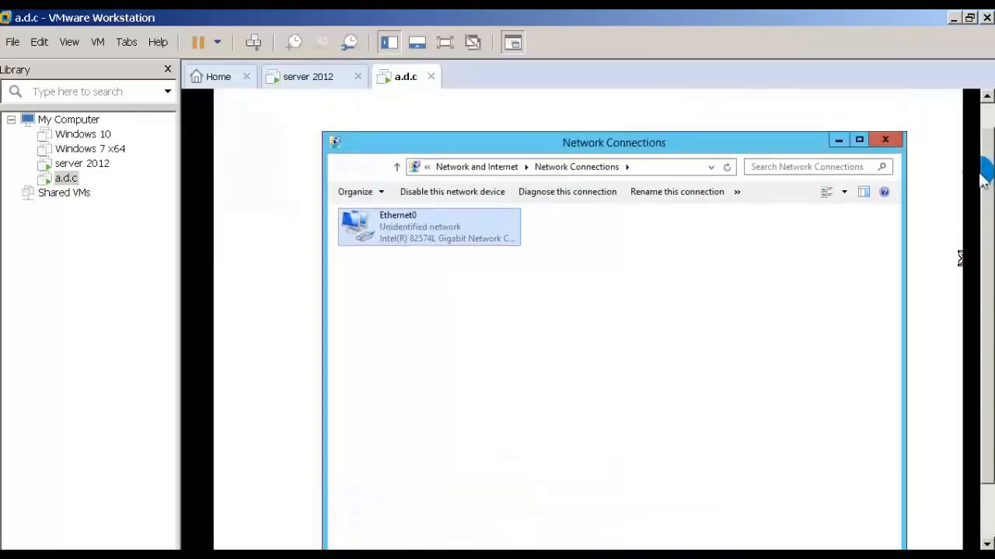
pyautogui.click(879, 139)
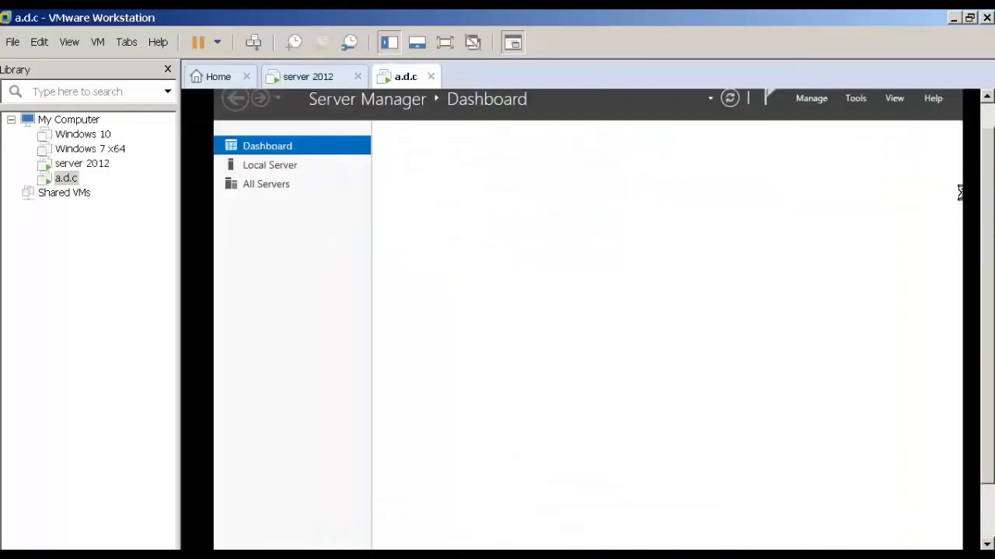
# Ping 192.168.25.1 from the Run dialog on a.d.c to test connectivity to the first server.
pyautogui.scroll(-2, 987, 228)
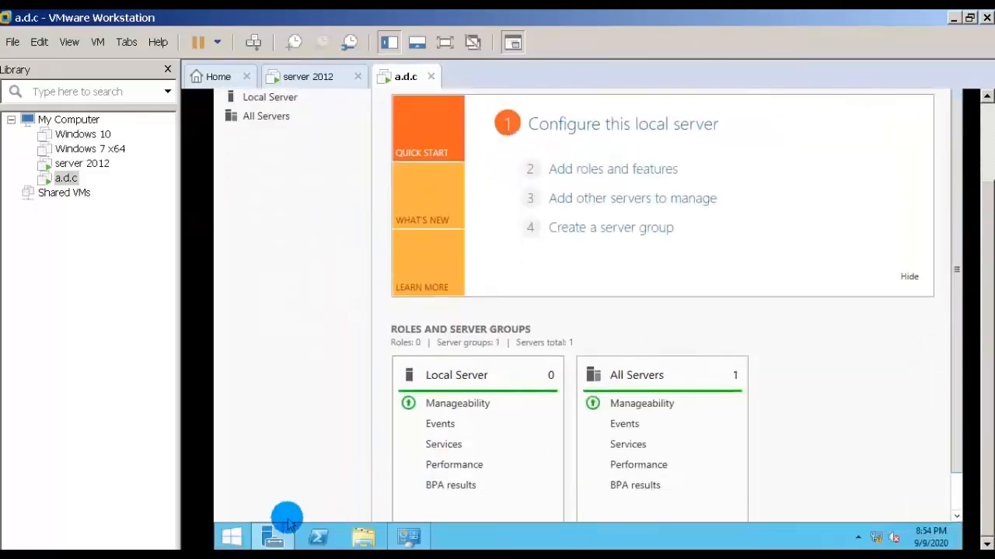
pyautogui.rightClick(233, 536)
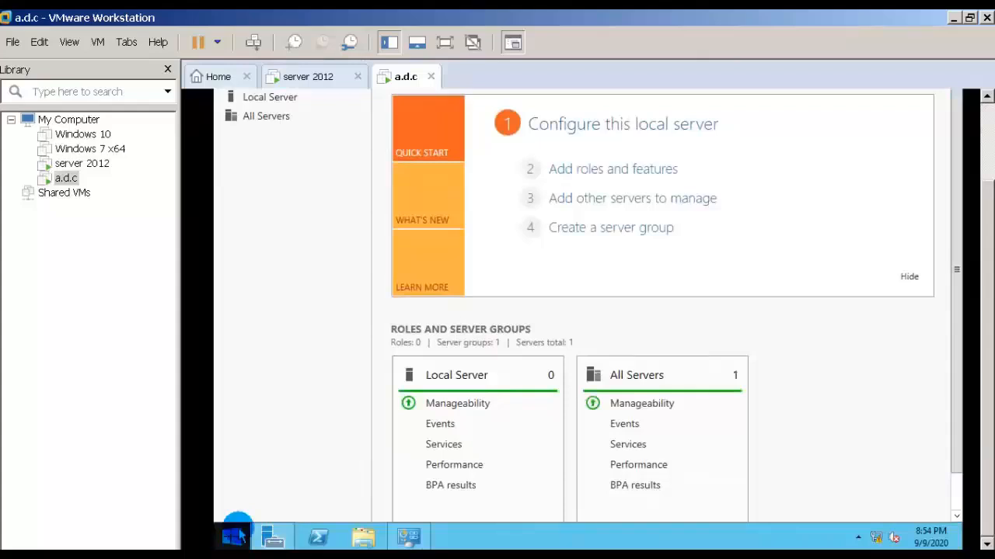
pyautogui.moveTo(318, 501)
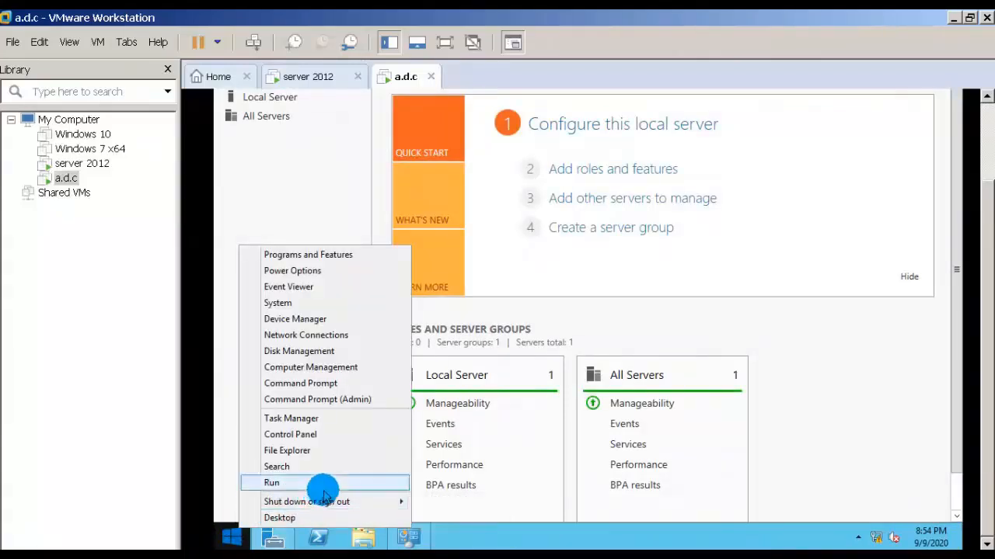
pyautogui.click(318, 483)
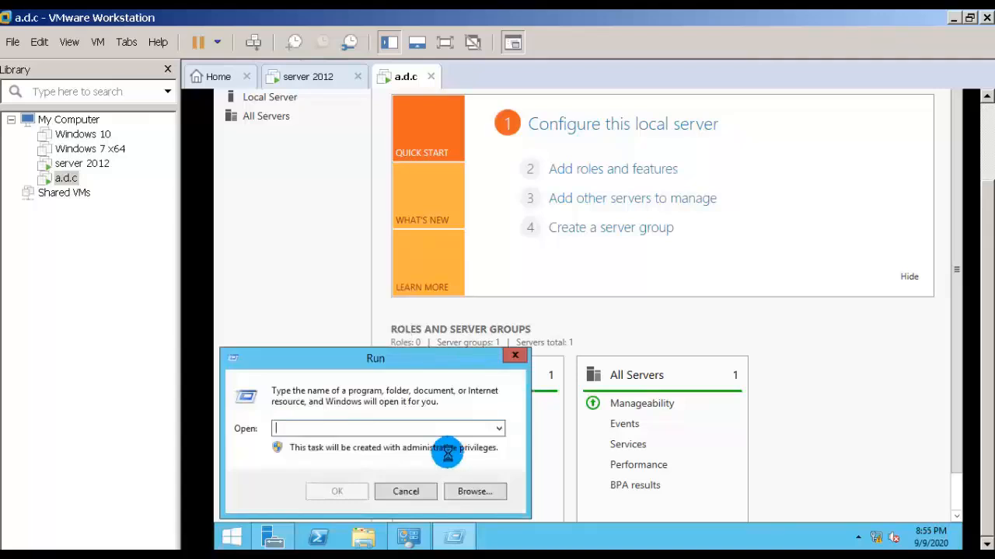
pyautogui.write('ping 192')
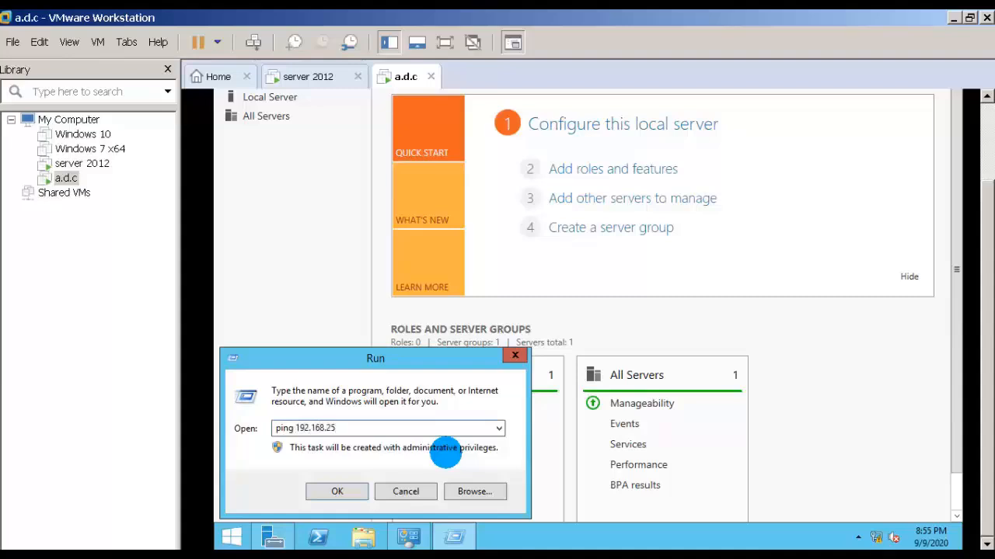
pyautogui.write('.1')
pyautogui.press('Return')
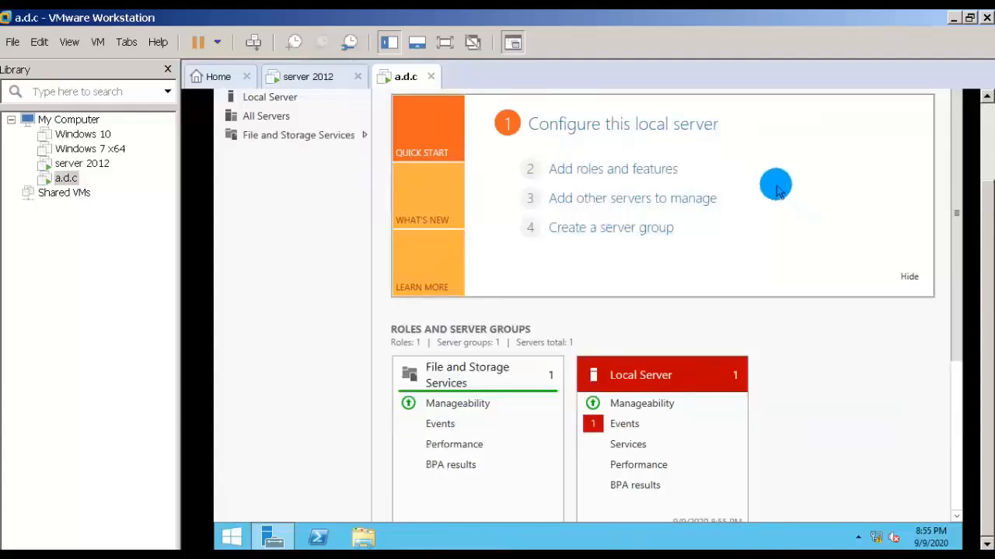
# Start adding roles and features with a role-based installation, targeting server WIN-TABDTHCCIMR from the server pool.
pyautogui.click(610, 174)
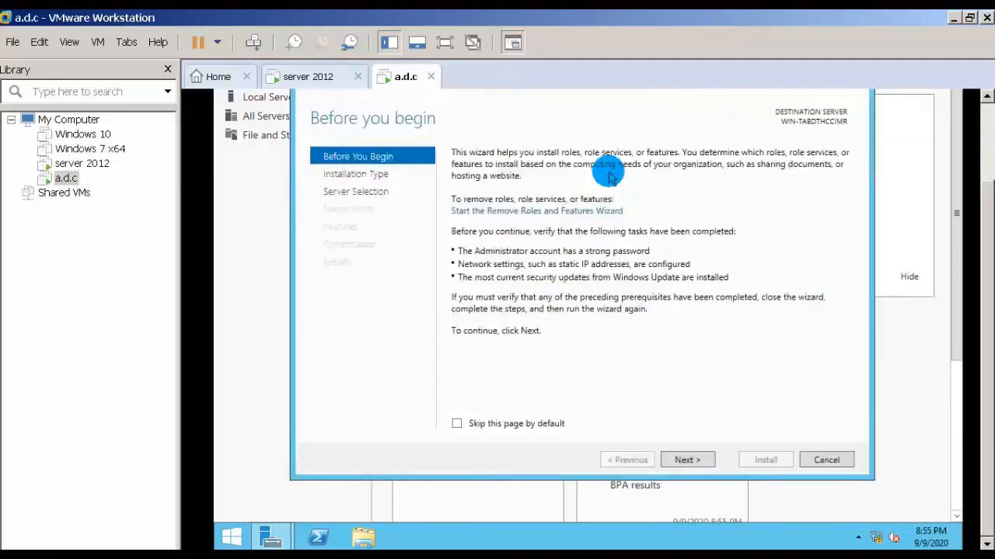
pyautogui.click(678, 461)
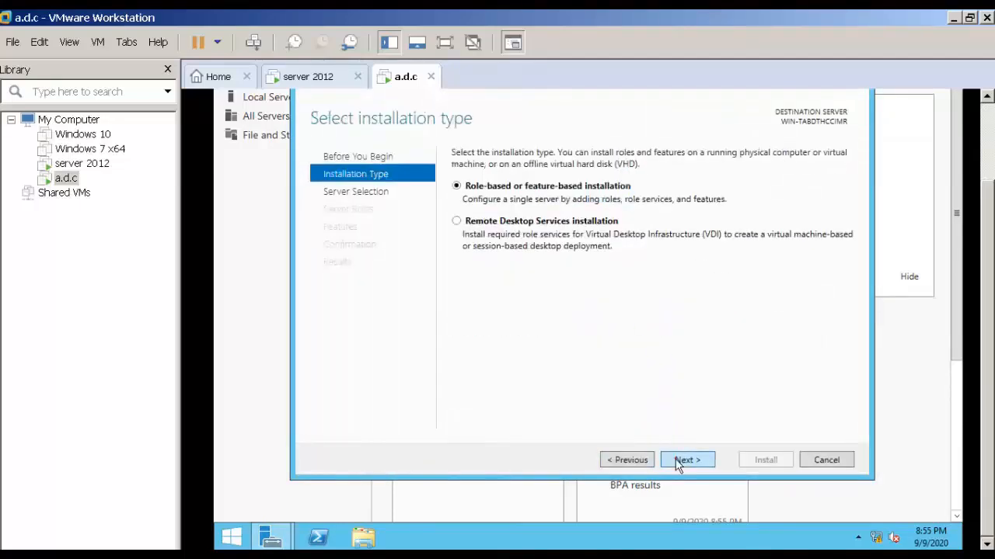
pyautogui.moveTo(987, 363); pyautogui.dragTo(986, 326)
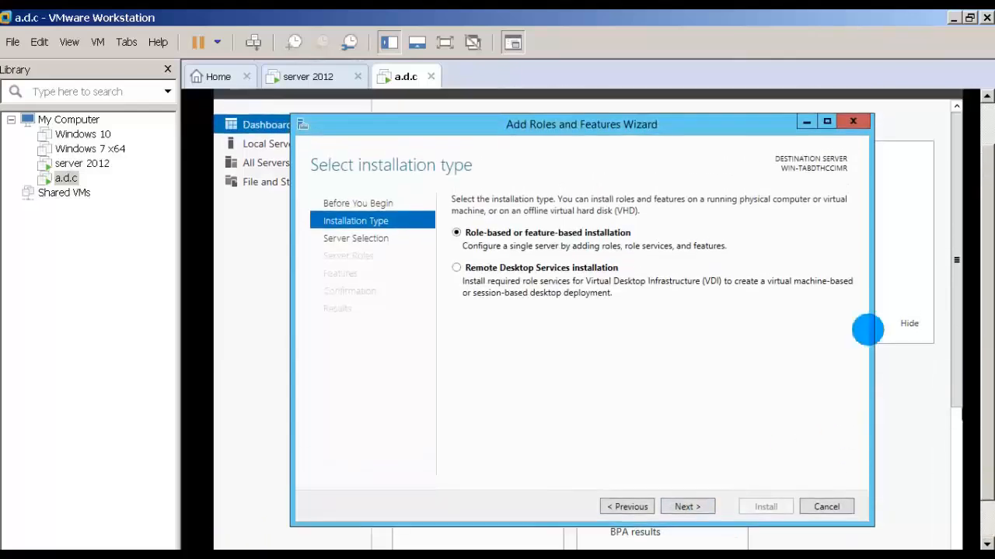
pyautogui.click(688, 509)
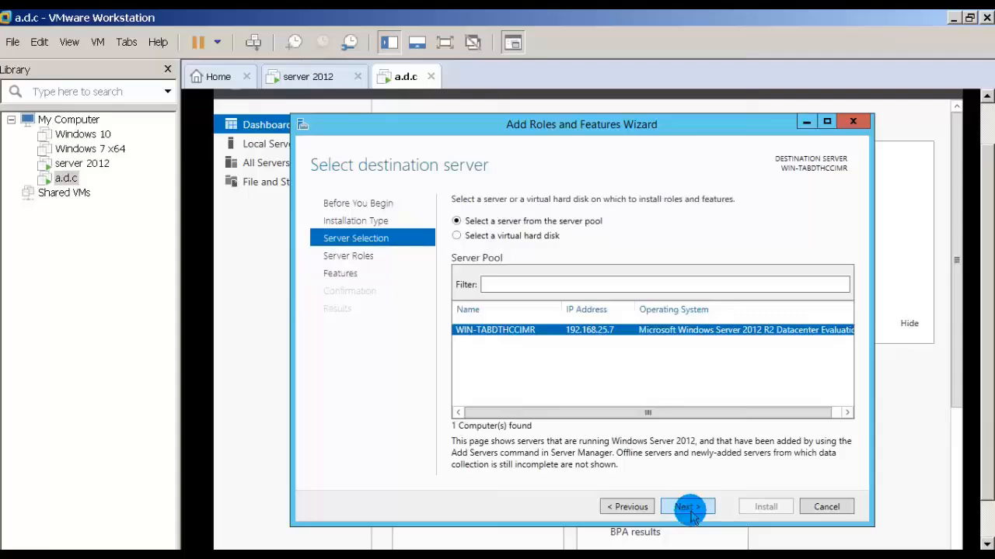
pyautogui.click(689, 508)
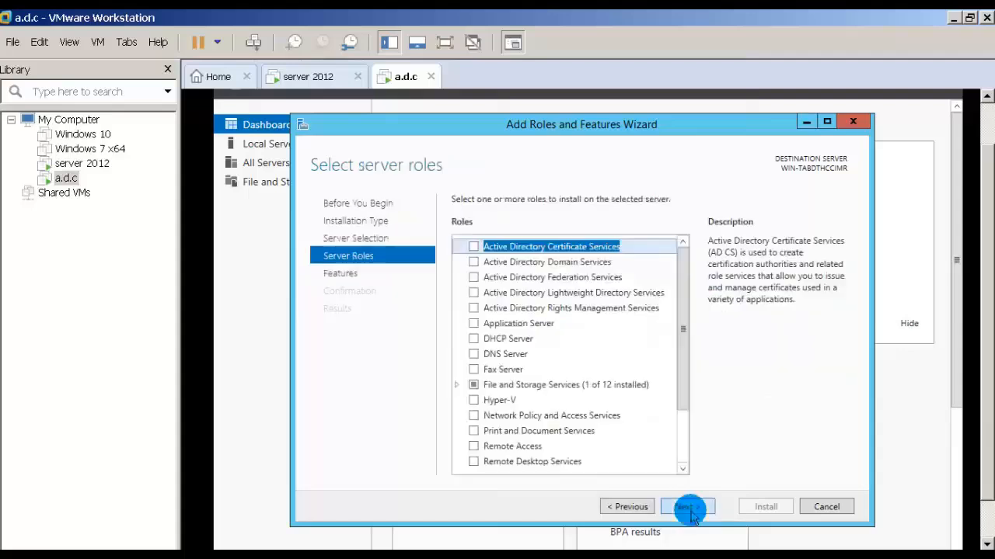
# Select the Active Directory Domain Services role with its required features, keep the default features, and install it.
pyautogui.click(473, 263)
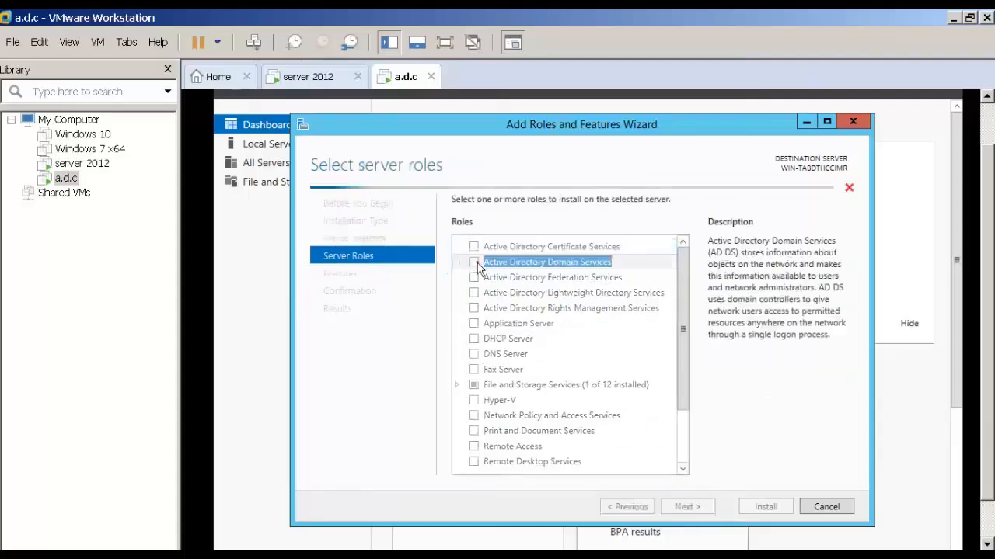
pyautogui.click(614, 446)
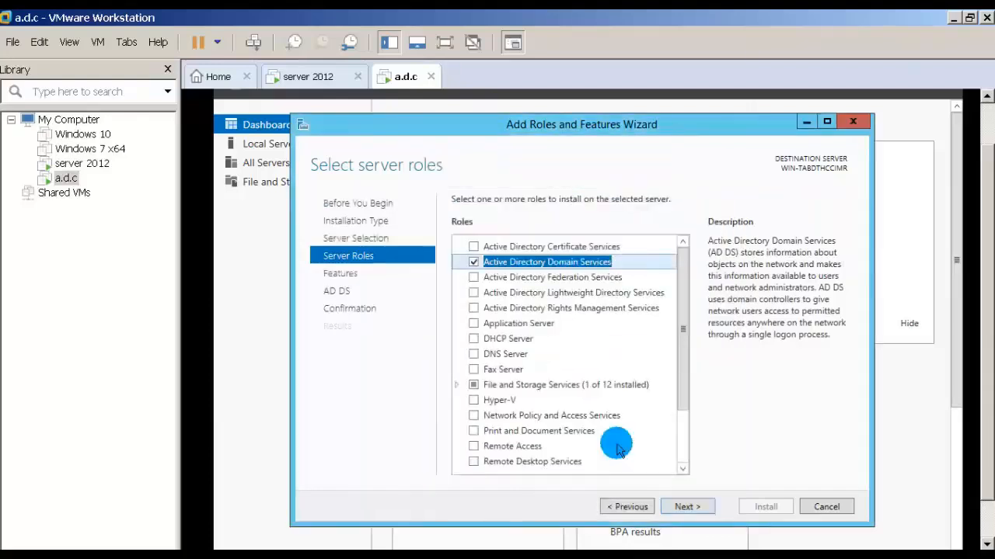
pyautogui.click(685, 506)
pyautogui.click(688, 506)
pyautogui.click(688, 507)
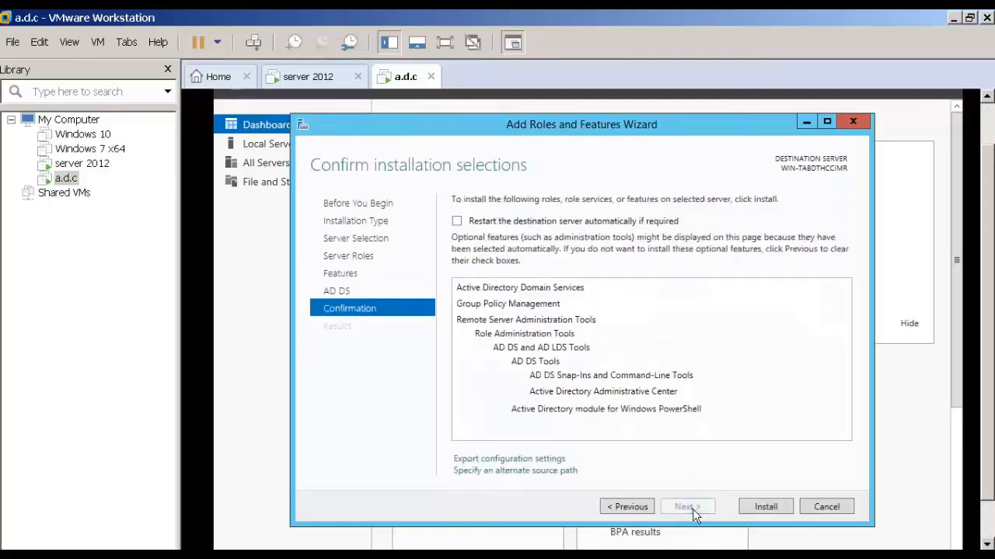
pyautogui.click(767, 507)
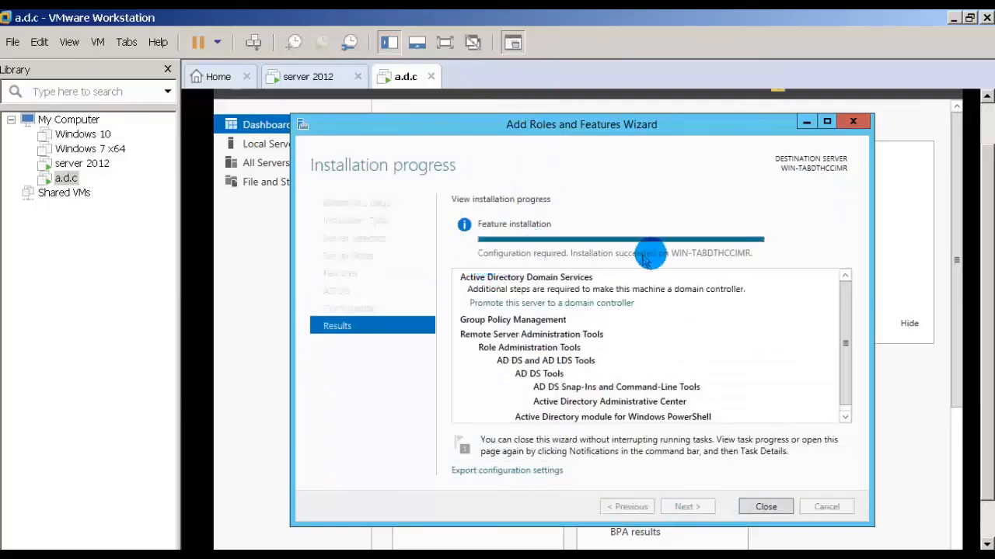
# Start promoting this server to a domain controller, choosing to add it to the existing domain osrtech.com.
pyautogui.click(533, 305)
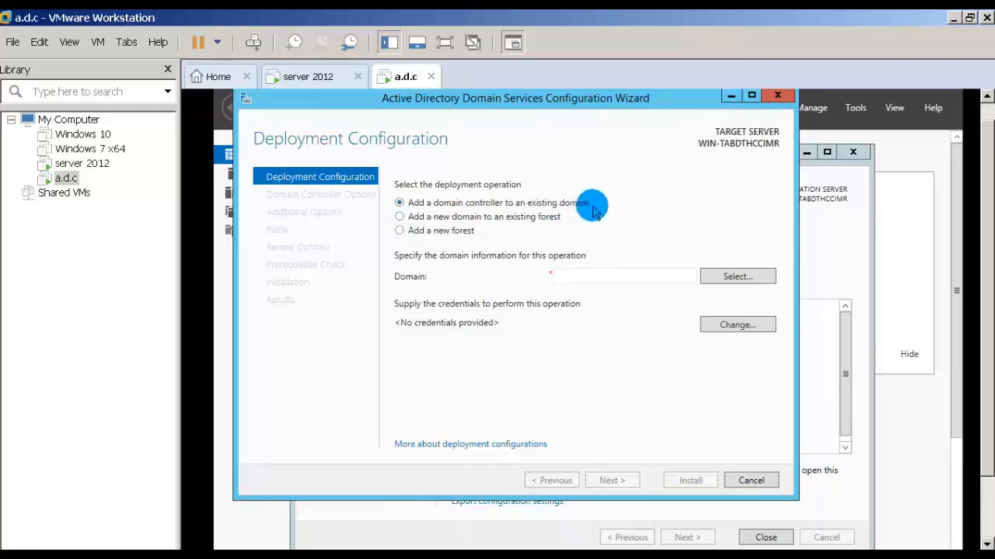
pyautogui.click(441, 232)
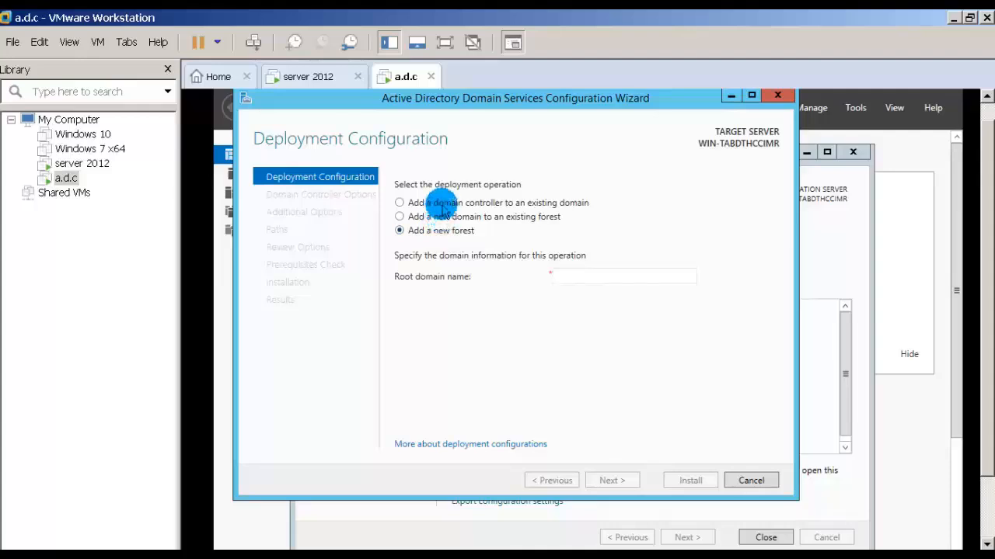
pyautogui.click(441, 206)
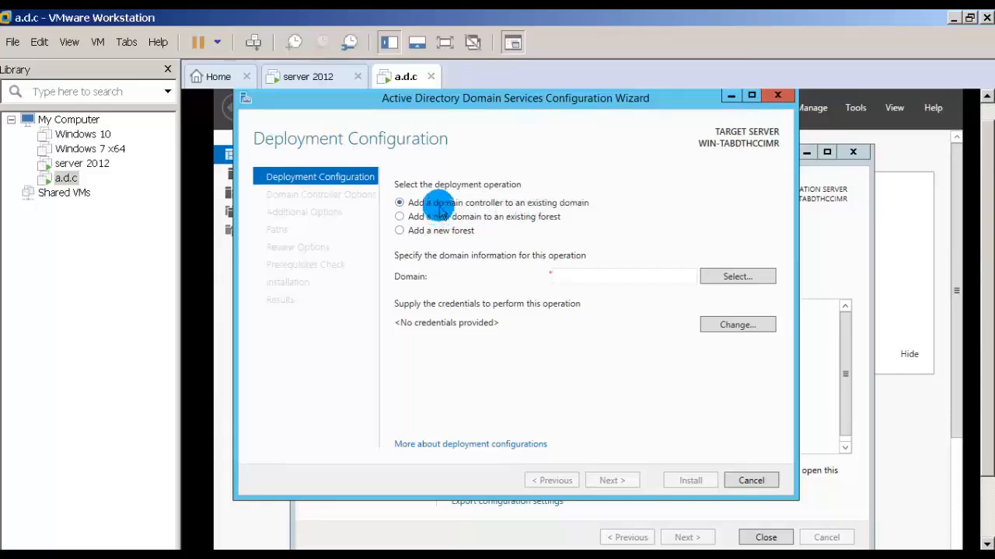
pyautogui.click(567, 274)
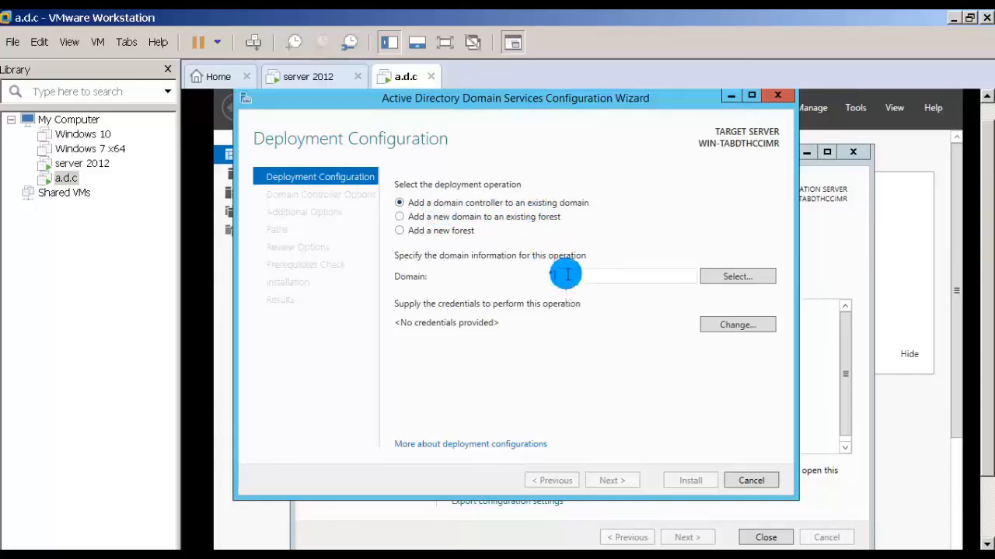
pyautogui.write('osr')
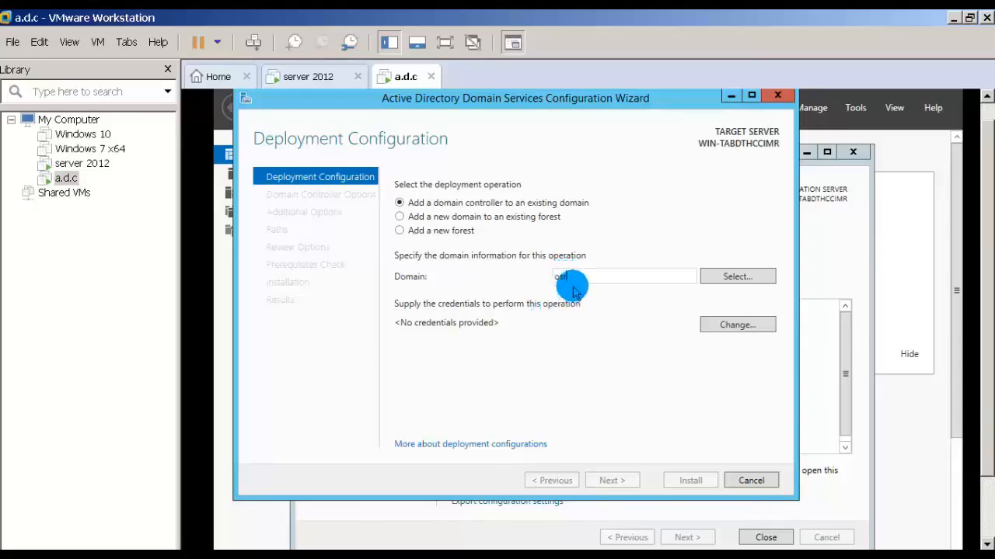
pyautogui.write('tech.com')
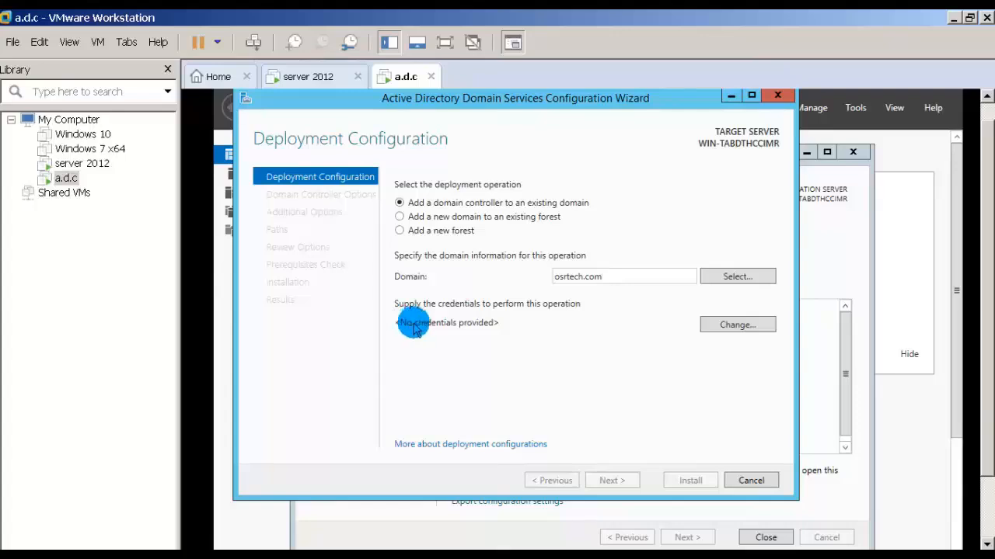
# Supply the deployment credentials with user name osrtech\administrator and the account password, and continue to the domain controller options.
pyautogui.click(748, 327)
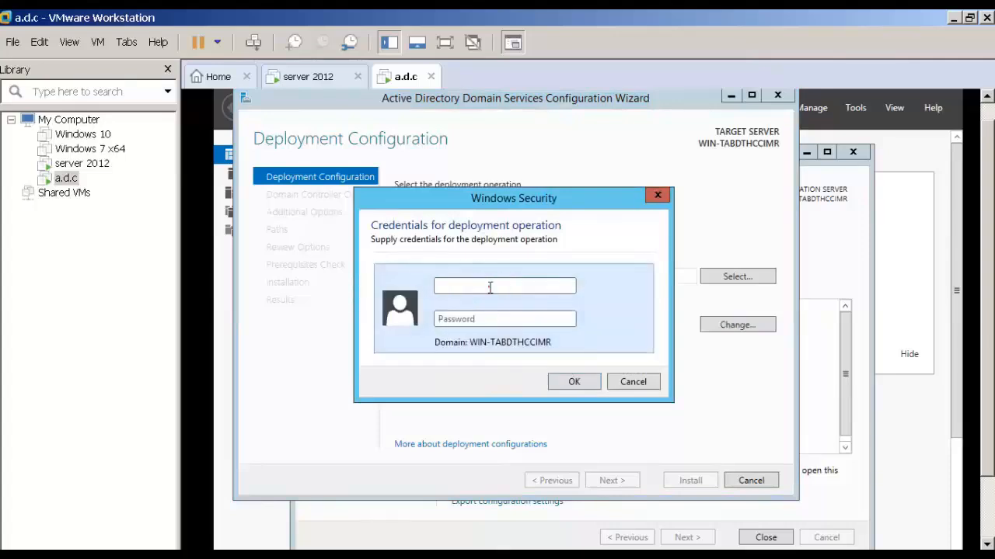
pyautogui.click(488, 287)
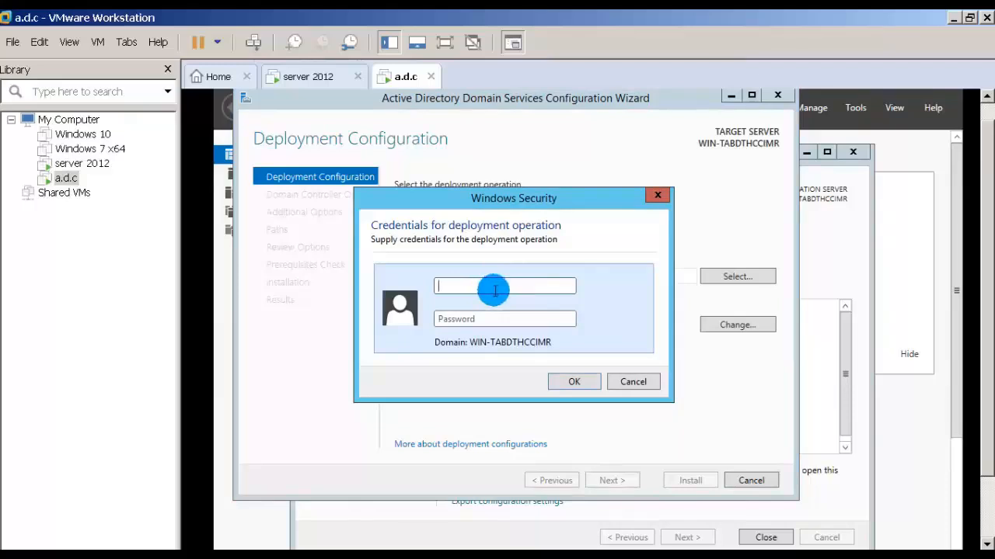
pyautogui.click(499, 295)
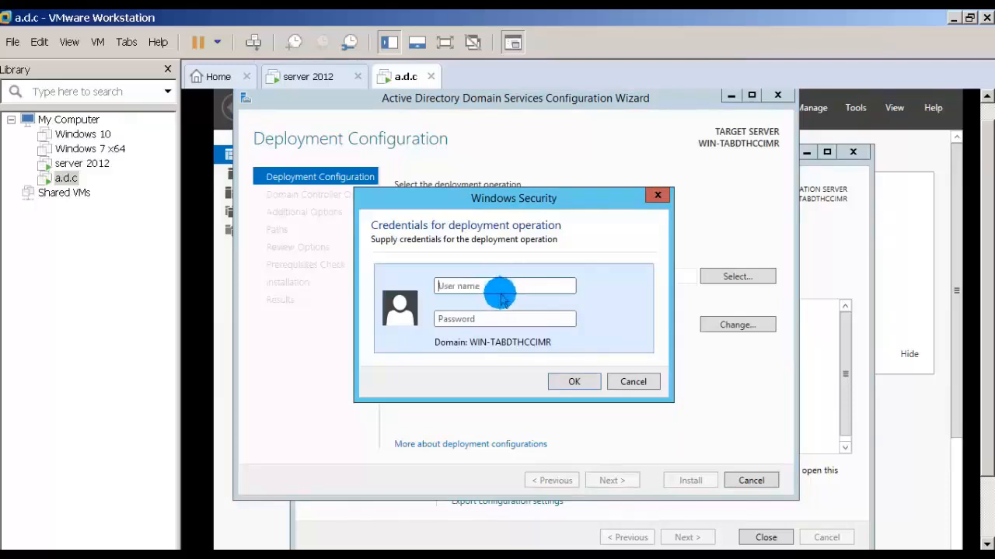
pyautogui.write('a')
pyautogui.write('srtech\\')
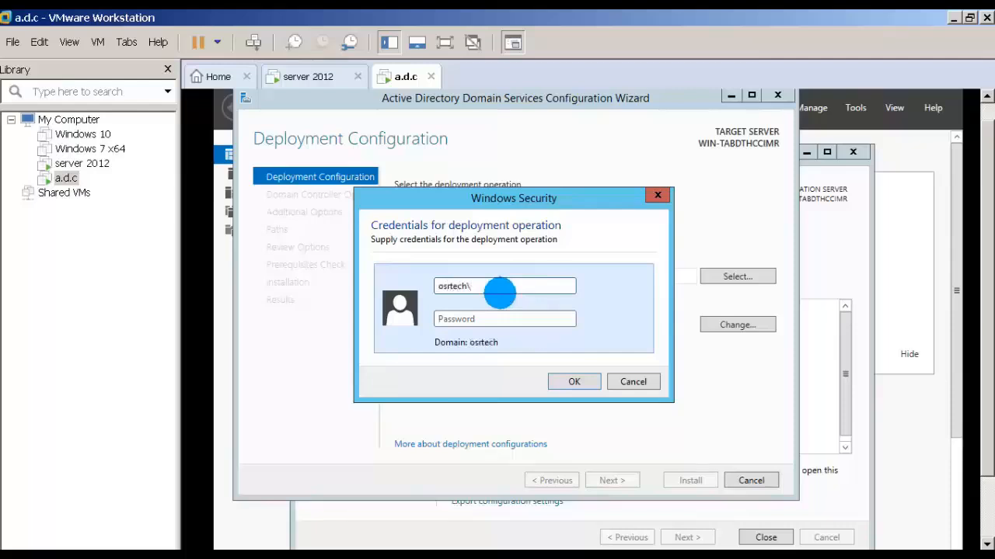
pyautogui.write('administrator')
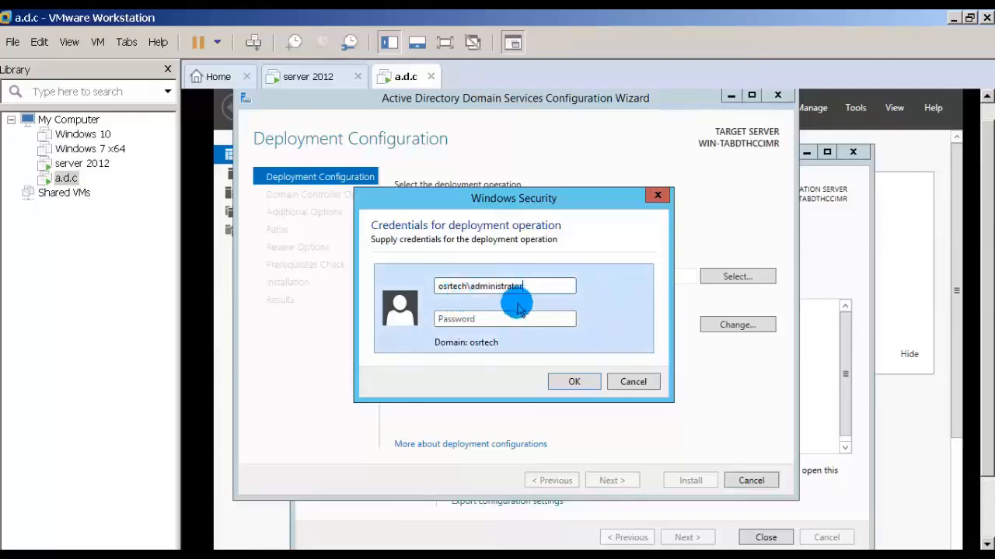
pyautogui.click(495, 317)
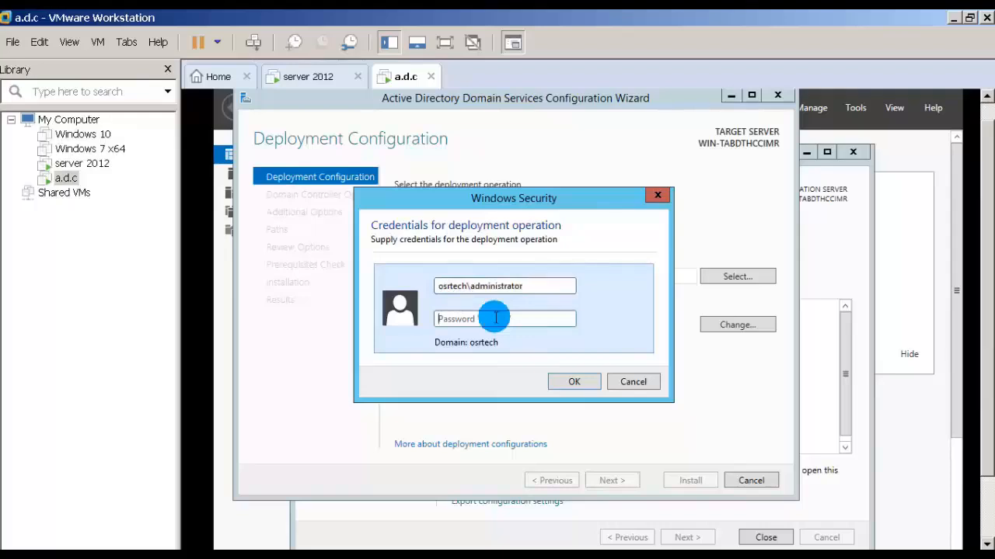
pyautogui.write('***')
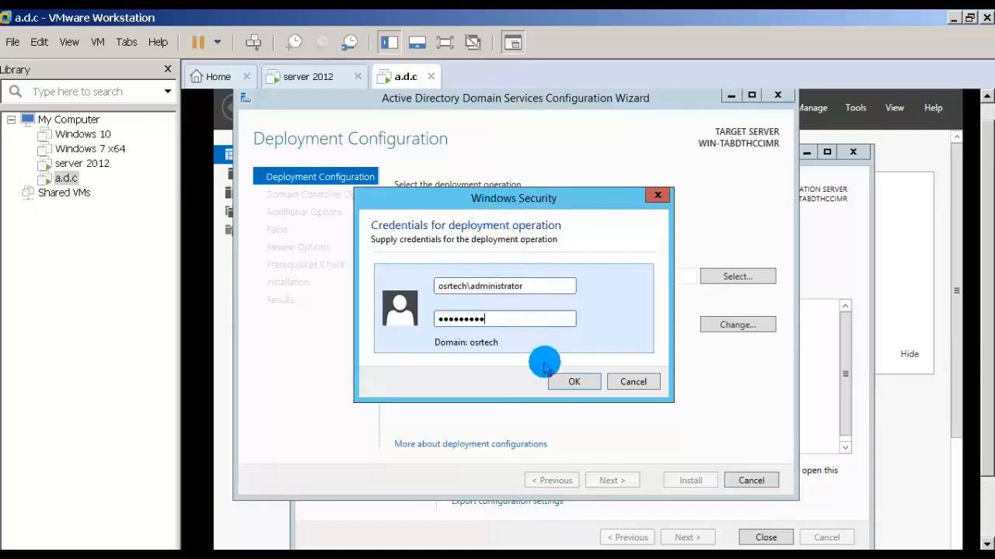
pyautogui.click(570, 382)
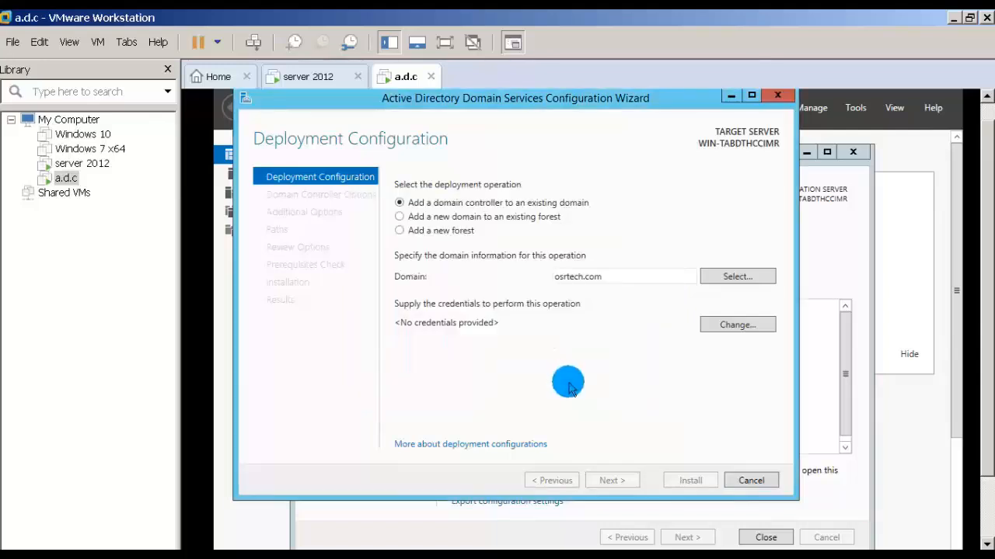
pyautogui.click(614, 480)
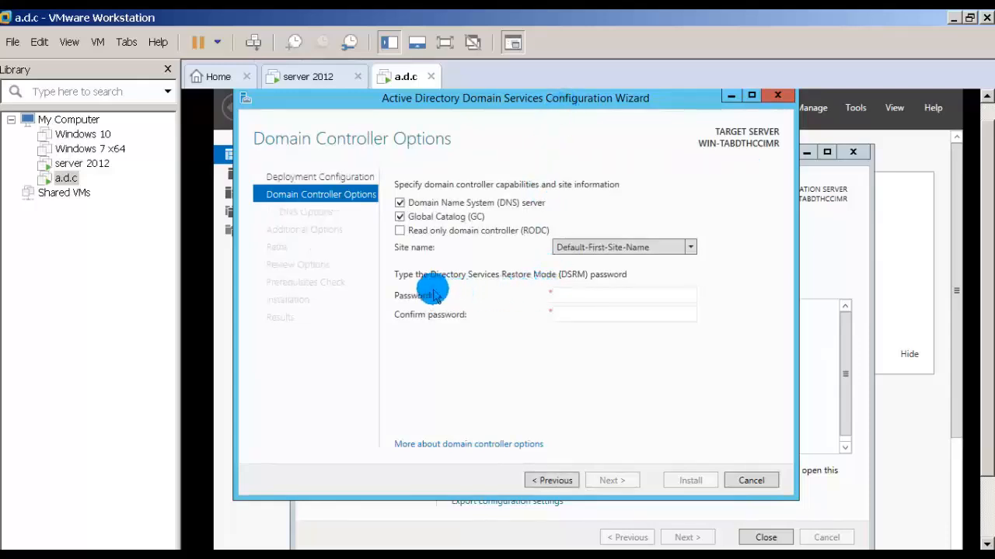
# Enter and confirm the Directory Services Restore Mode (DSRM) password, keeping the DNS server and Global Catalog options, and continue.
pyautogui.click(572, 296)
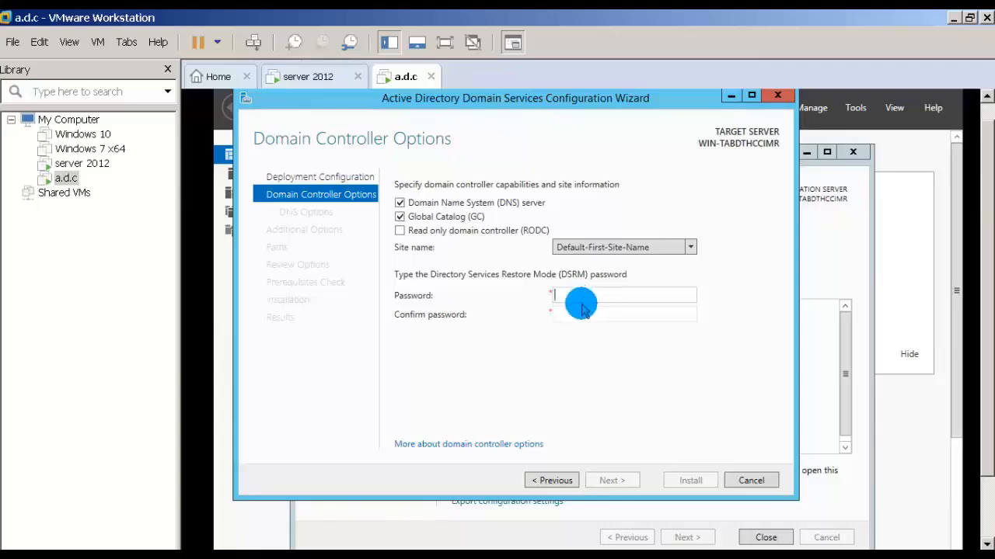
pyautogui.write('•••••••••')
pyautogui.press('Tab')
pyautogui.write('••')
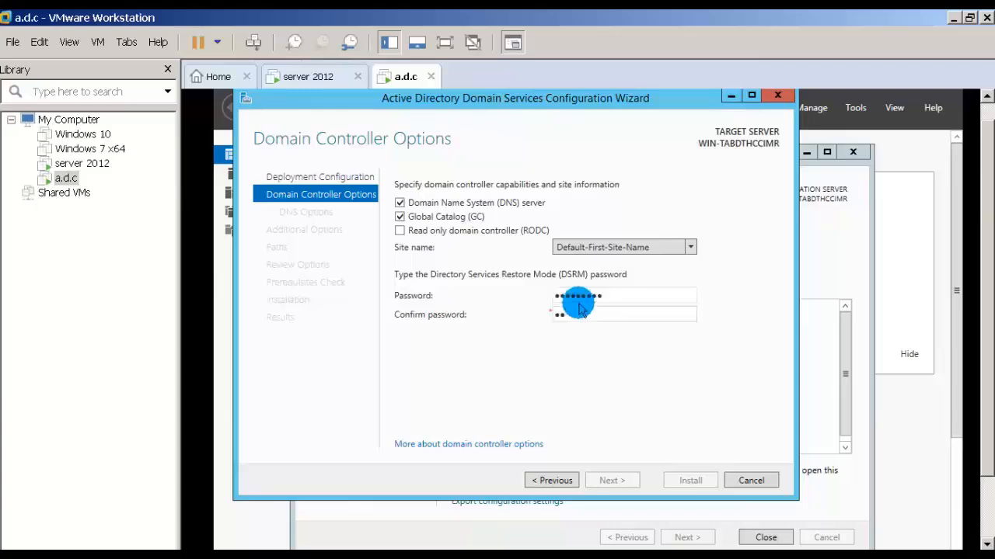
pyautogui.write('•••••••')
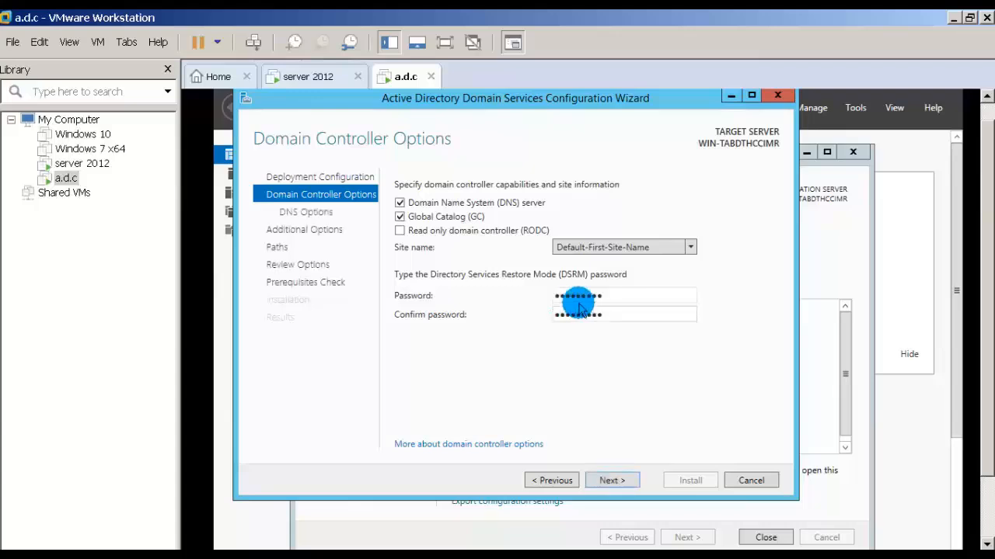
pyautogui.click(594, 480)
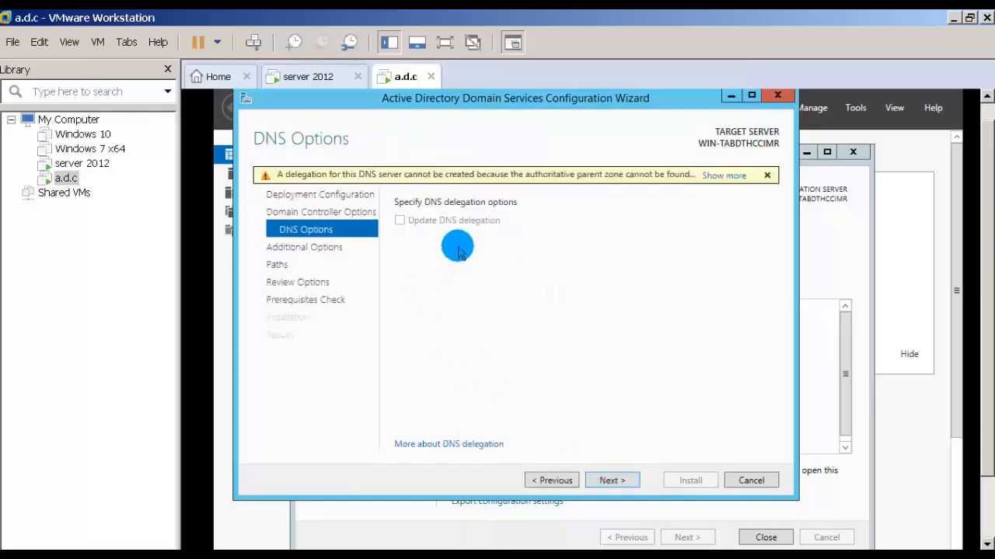
# Keep the DNS options, set replication from WIN-BFJVRAP224N.osrtech.com in the additional options, and continue to the paths.
pyautogui.click(611, 480)
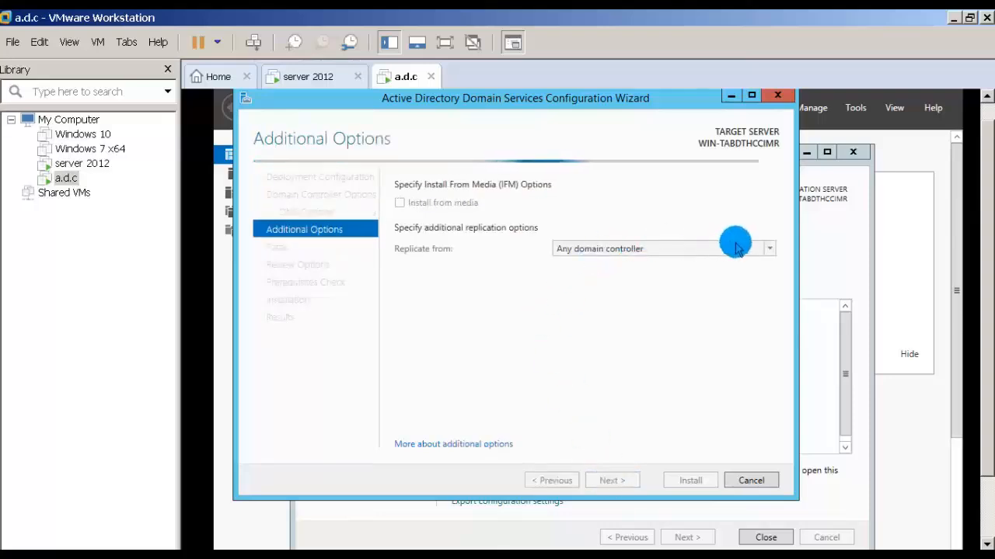
pyautogui.click(764, 248)
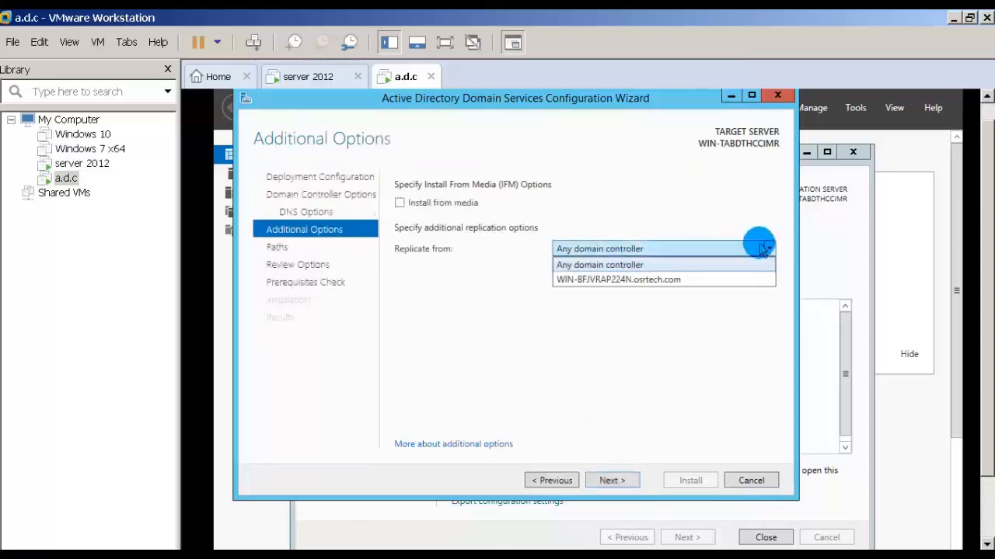
pyautogui.click(607, 281)
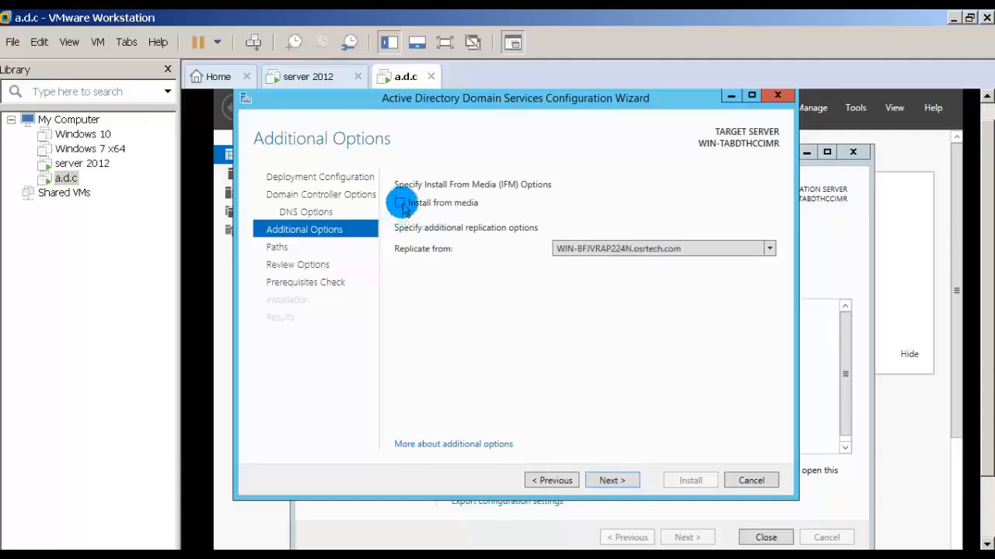
pyautogui.click(622, 482)
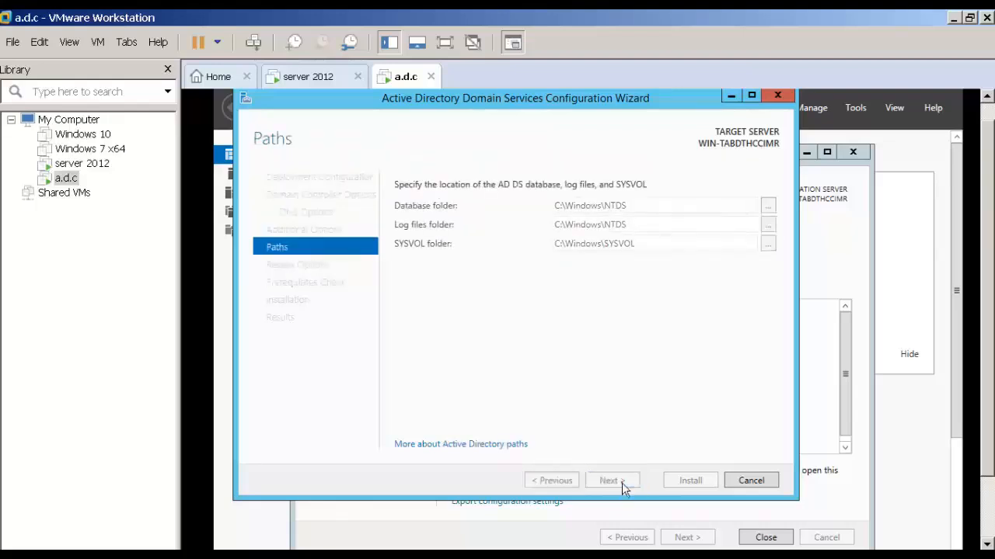
# Accept the default database, log and SYSVOL folders and the reviewed options, and install the domain controller after the prerequisites check.
pyautogui.click(621, 482)
pyautogui.click(621, 483)
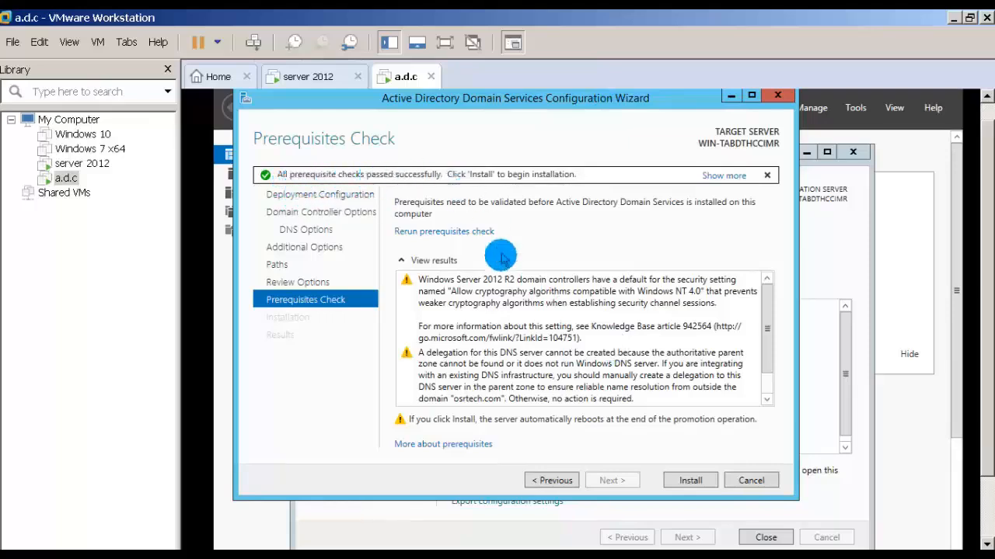
pyautogui.click(683, 482)
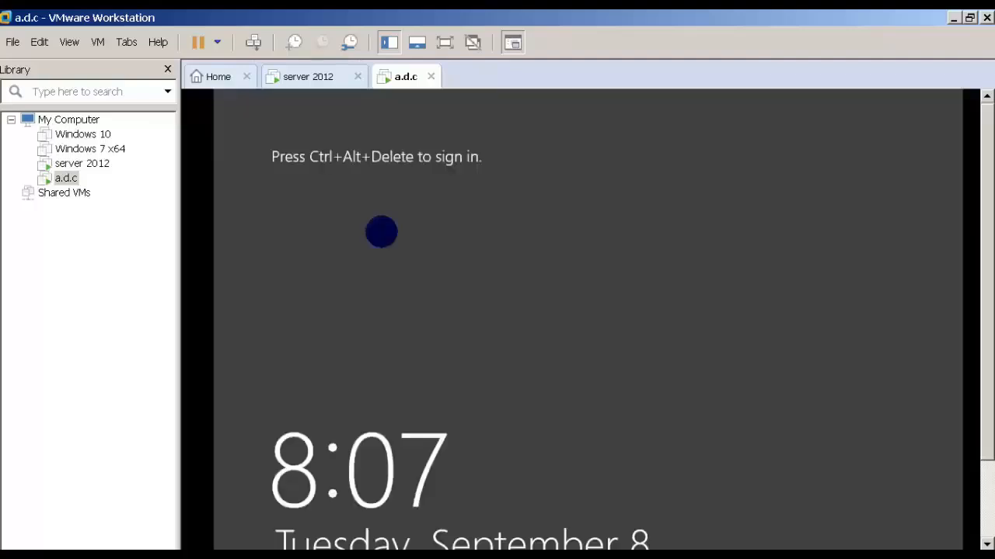
# Bring up the sign-in screen on a.d.c, and unlock the server 2012 machine with the OSRTECH administrator account's password.
pyautogui.click(252, 44)
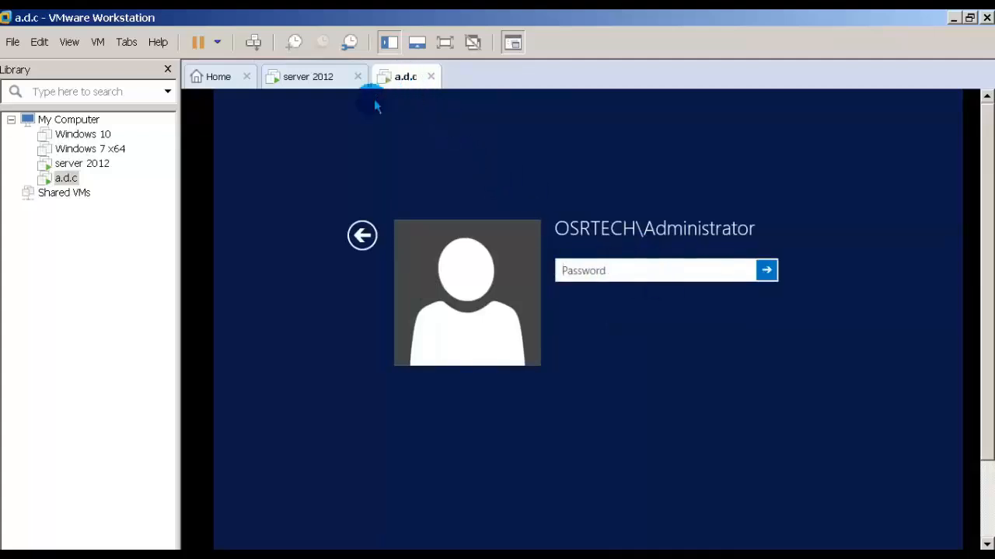
pyautogui.click(323, 78)
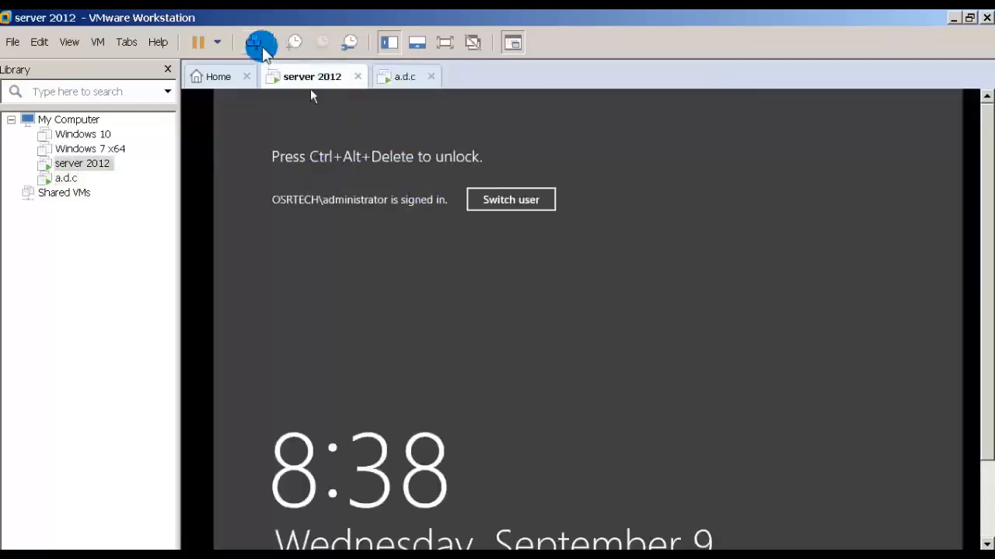
pyautogui.click(261, 45)
pyautogui.click(624, 285)
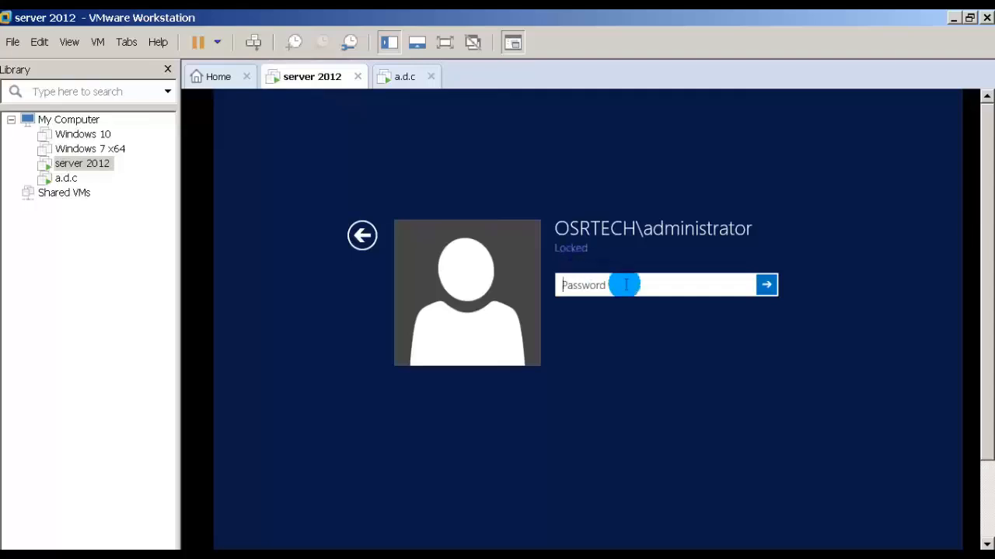
pyautogui.click(625, 285)
pyautogui.write('•')
pyautogui.press('Return')
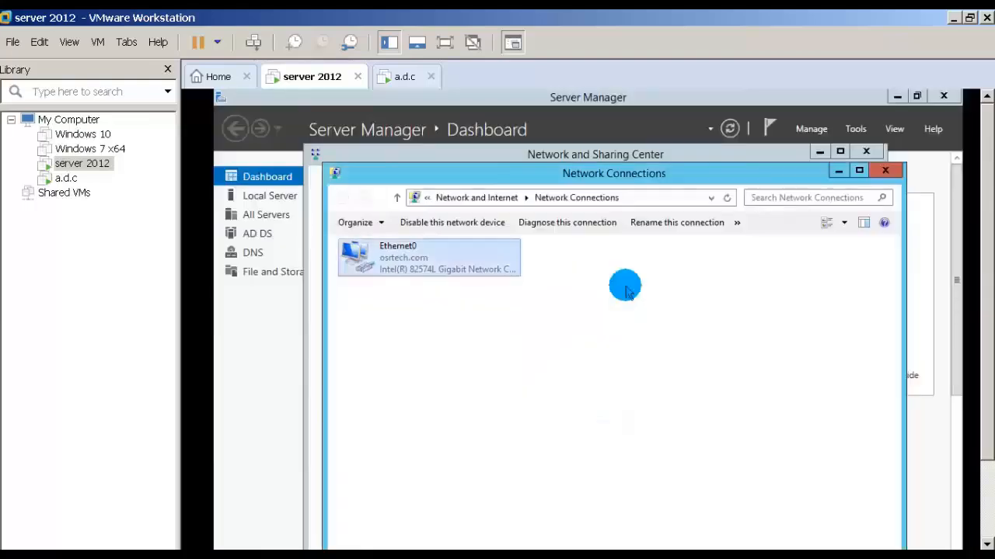
# Close the Network Connections and Network and Sharing Center windows, and sign in to a.d.c as OSRTECH\Administrator with the account password.
pyautogui.click(897, 173)
pyautogui.click(864, 150)
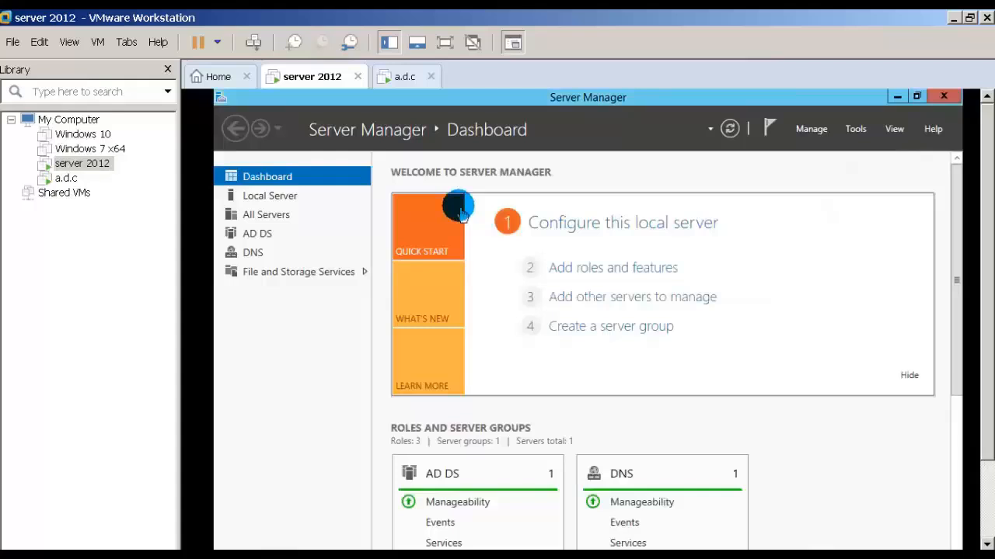
pyautogui.click(401, 77)
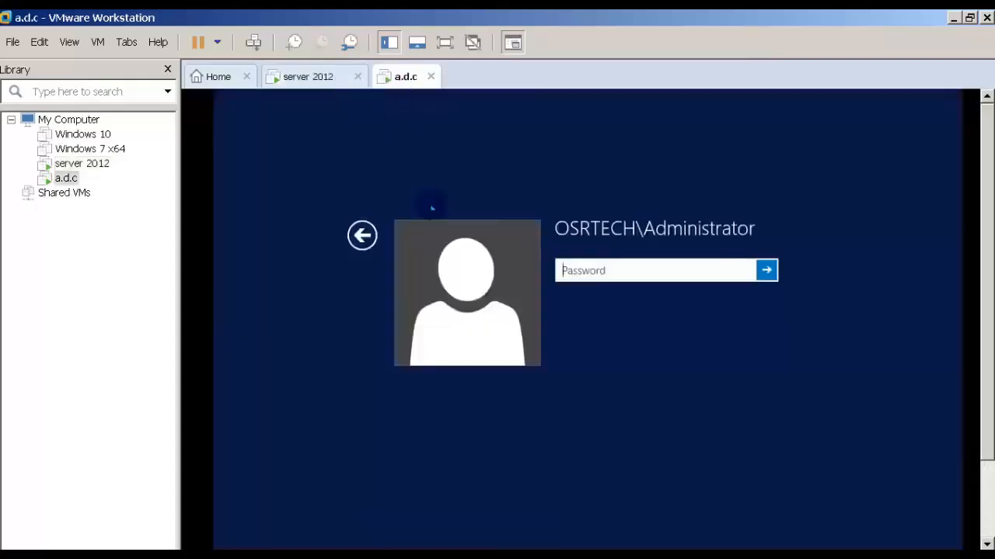
pyautogui.click(580, 266)
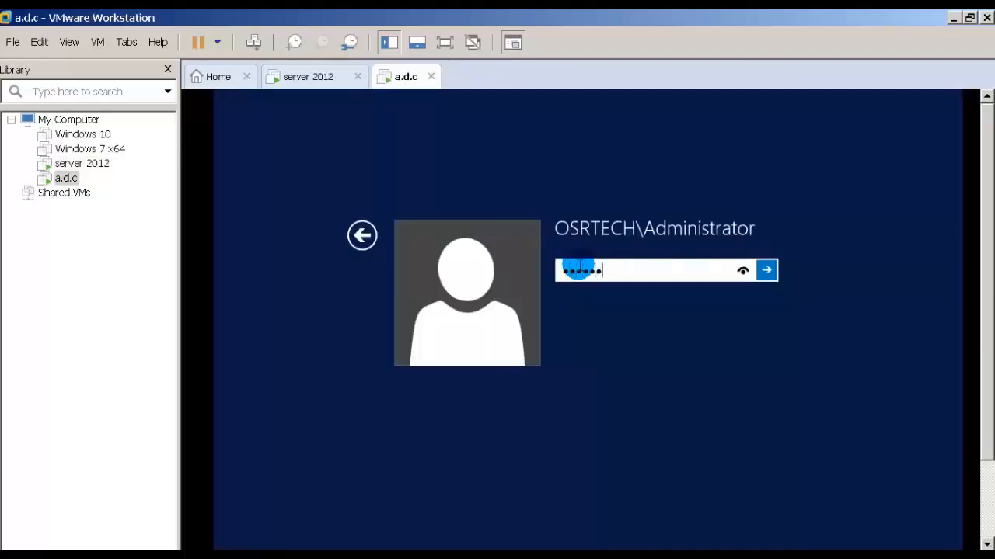
pyautogui.press('Return')
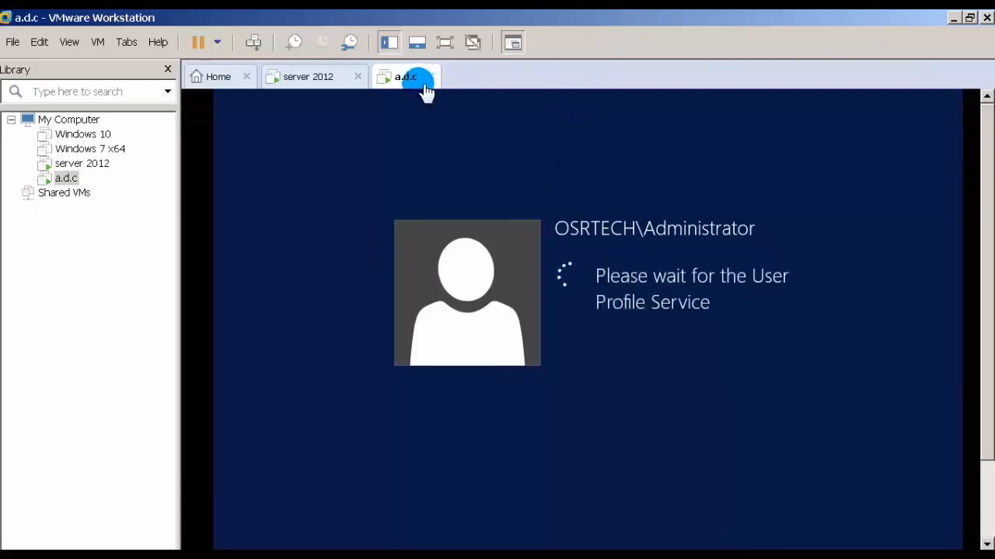
# On the server 2012 machine, open Active Directory Users and Computers and start a new user in the Users container of osrtech.com.
pyautogui.click(318, 76)
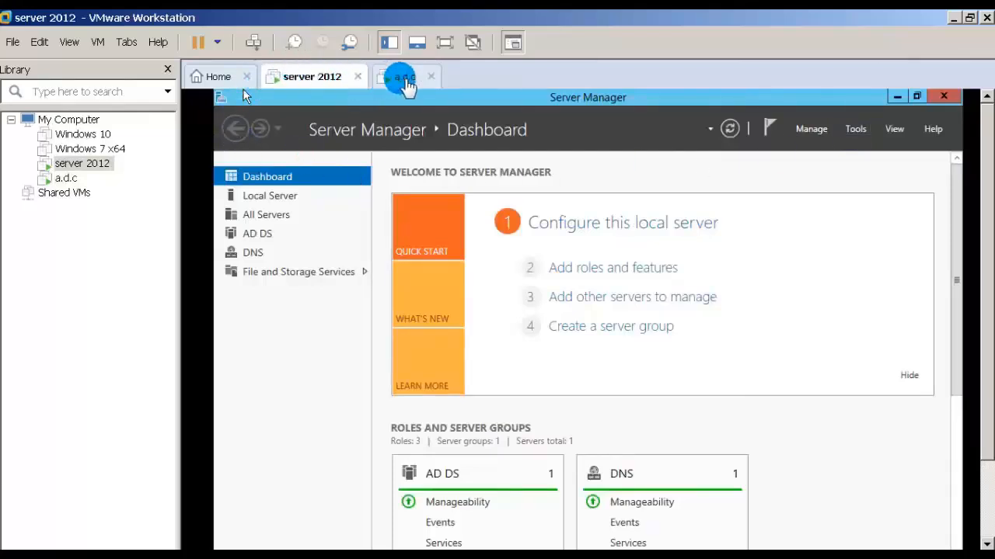
pyautogui.click(853, 132)
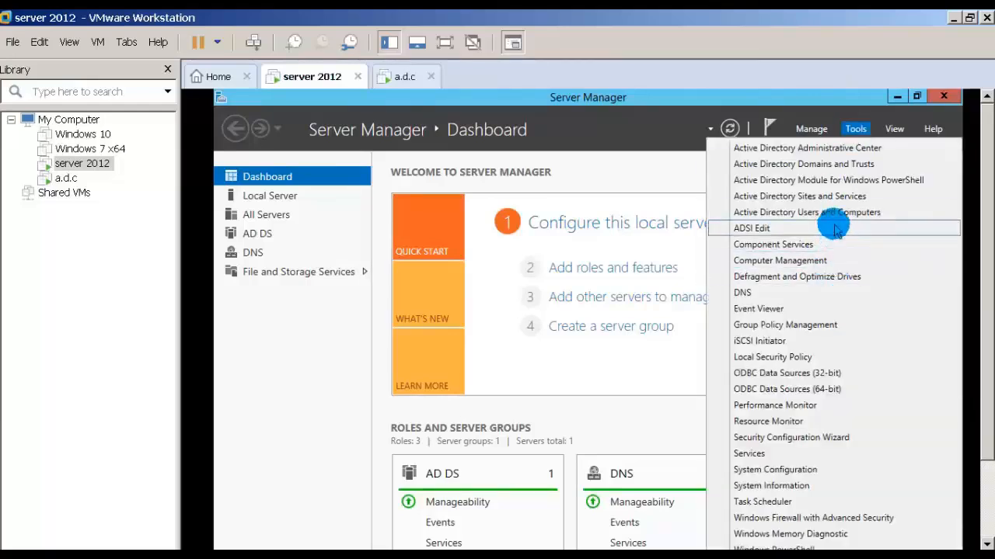
pyautogui.click(836, 215)
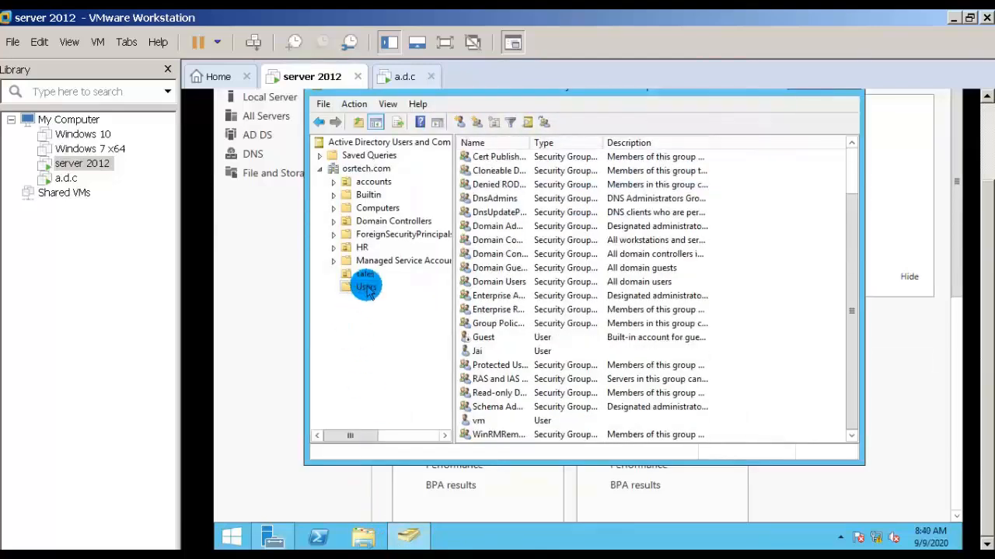
pyautogui.rightClick(367, 287)
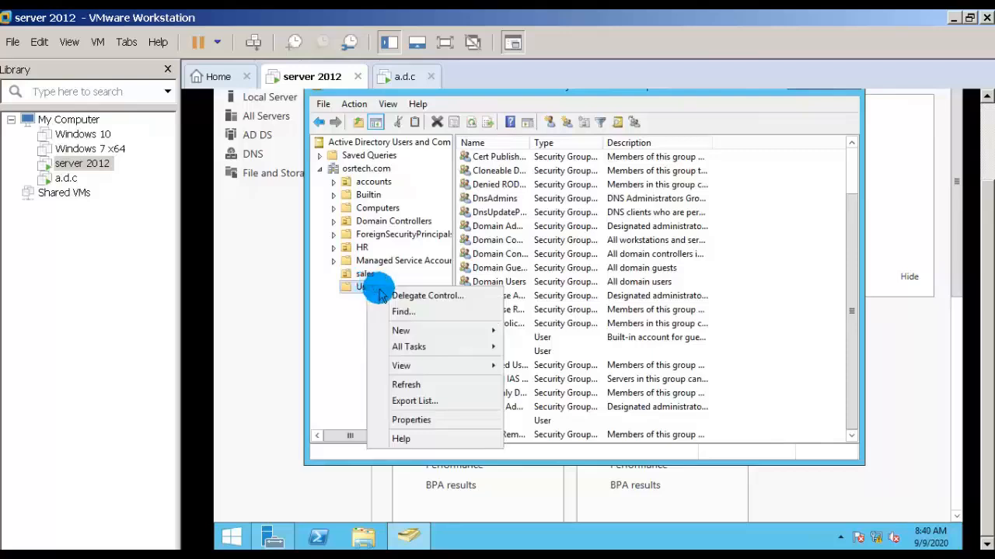
pyautogui.moveTo(408, 331)
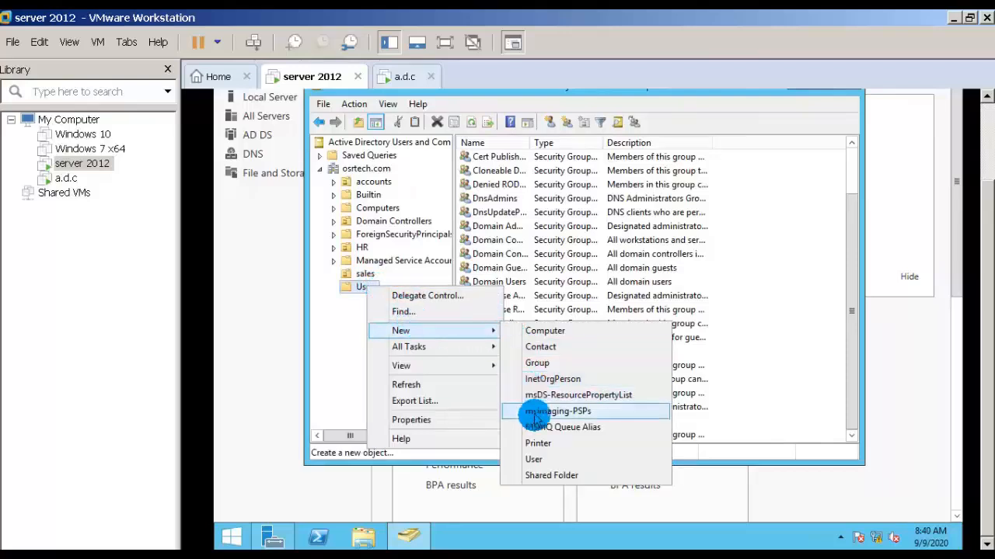
pyautogui.click(538, 459)
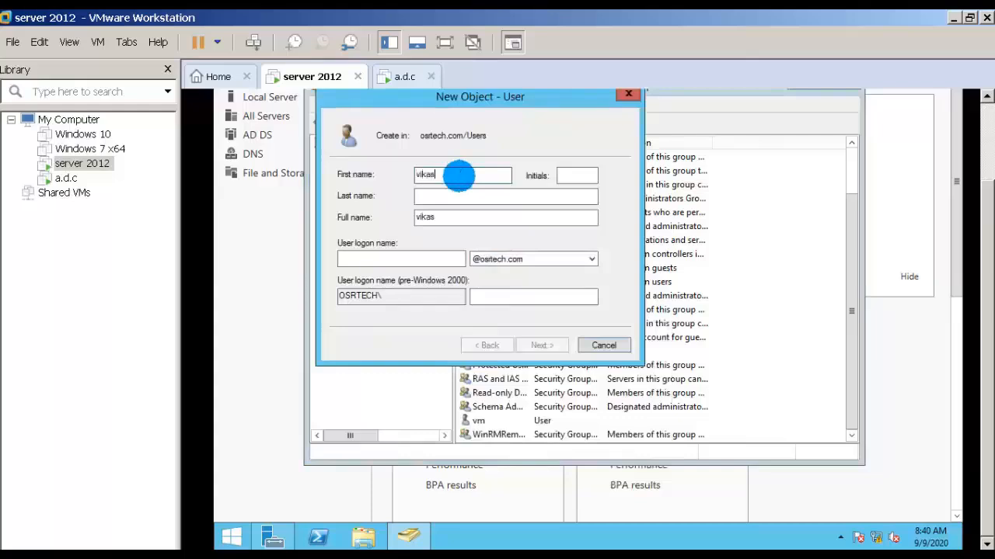
pyautogui.press('Tab')
pyautogui.press('Tab')
pyautogui.press('Tab')
pyautogui.press('Tab')
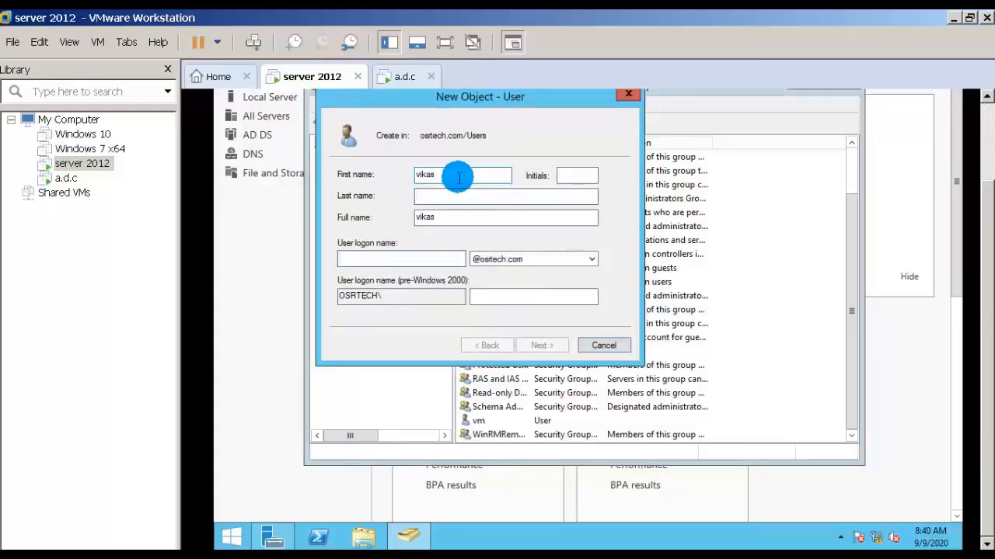
pyautogui.write('vikas')
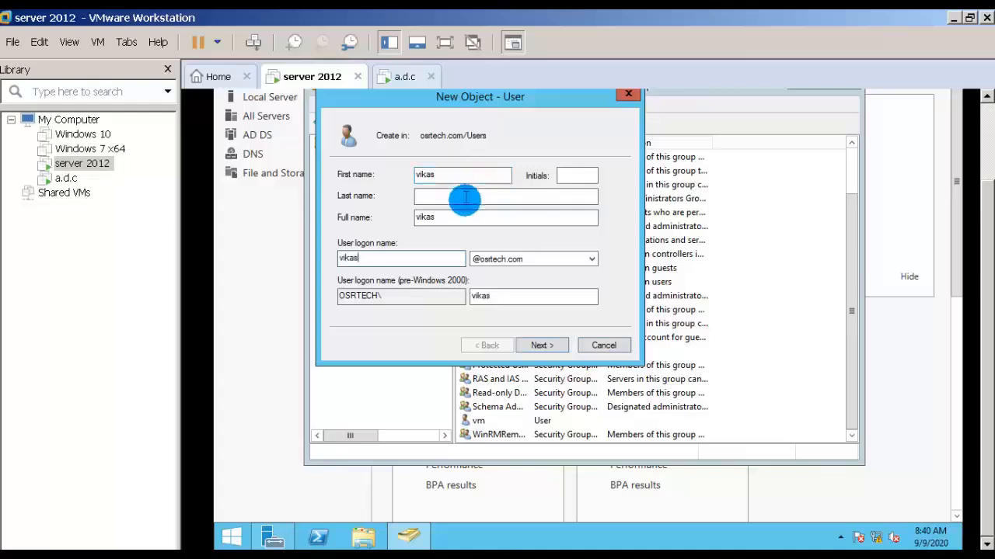
pyautogui.click(540, 347)
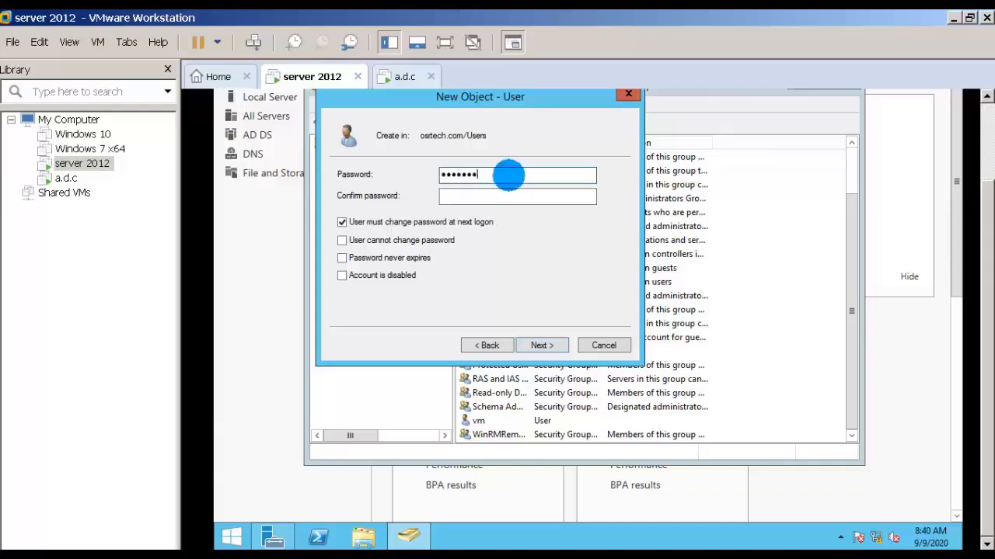
# Enter and confirm the new user's password, turn off the forced password change at next logon, and finish creating the account.
pyautogui.press('Tab')
pyautogui.write('•••')
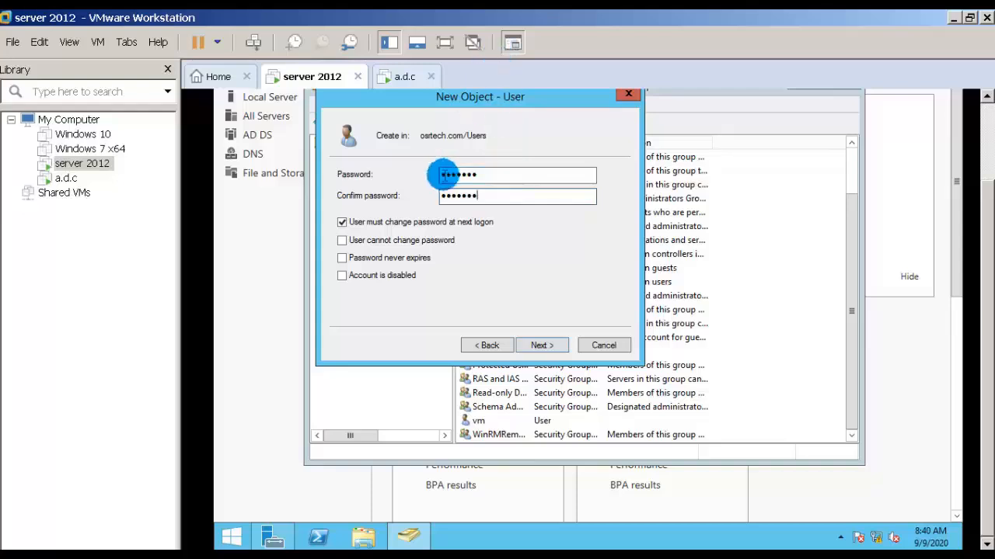
pyautogui.click(438, 225)
pyautogui.click(551, 347)
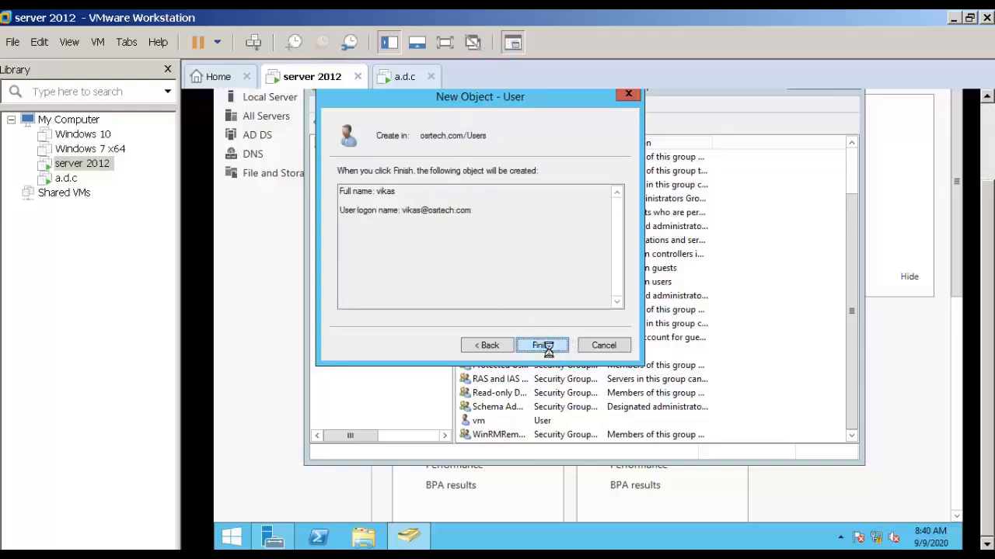
pyautogui.click(548, 348)
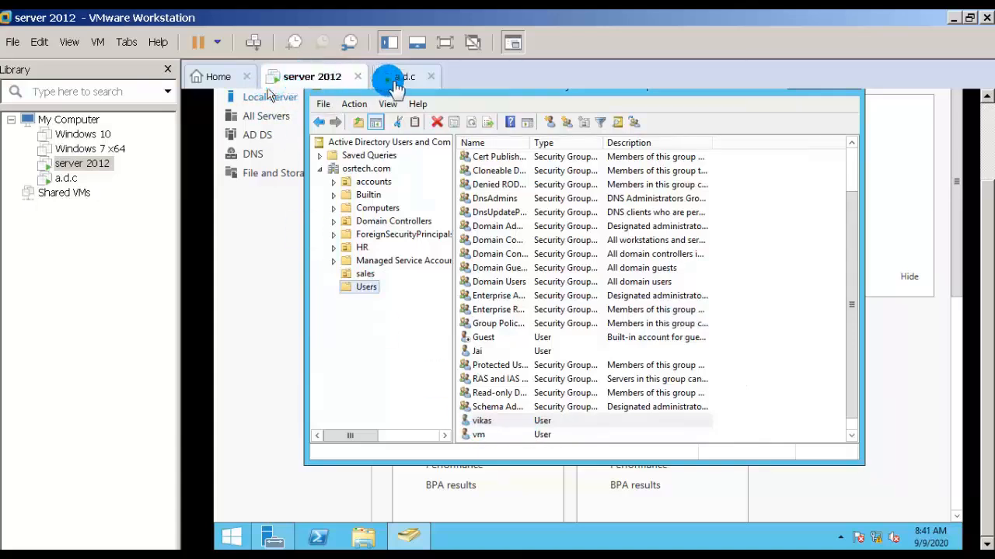
# On a.d.c, open Active Directory Users and Computers and check the osrtech.com Users container for the newly created user.
pyautogui.click(403, 78)
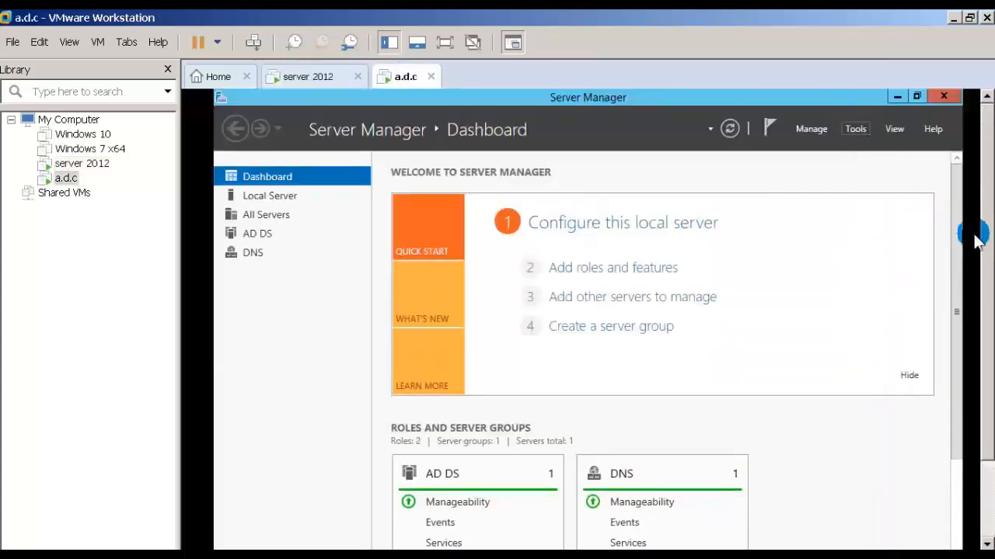
pyautogui.moveTo(986, 234)
pyautogui.mouseDown()
pyautogui.moveTo(986, 315)
pyautogui.moveTo(987, 215)
pyautogui.mouseUp()
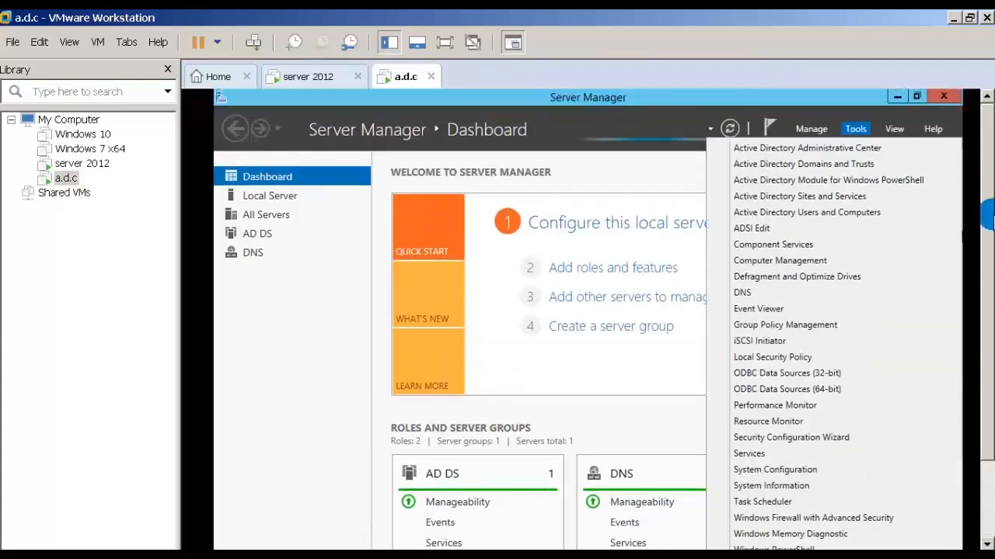
pyautogui.click(804, 215)
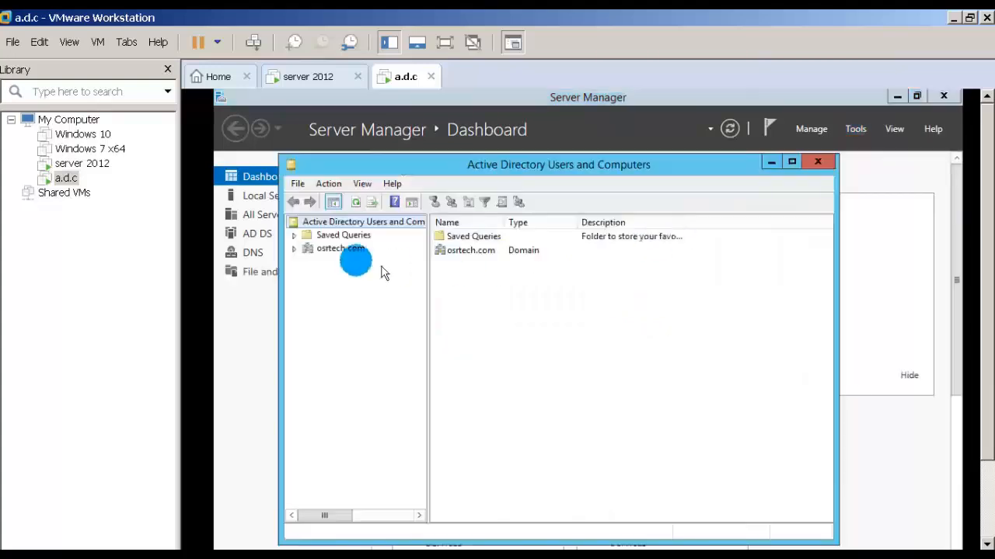
pyautogui.click(295, 249)
pyautogui.click(340, 367)
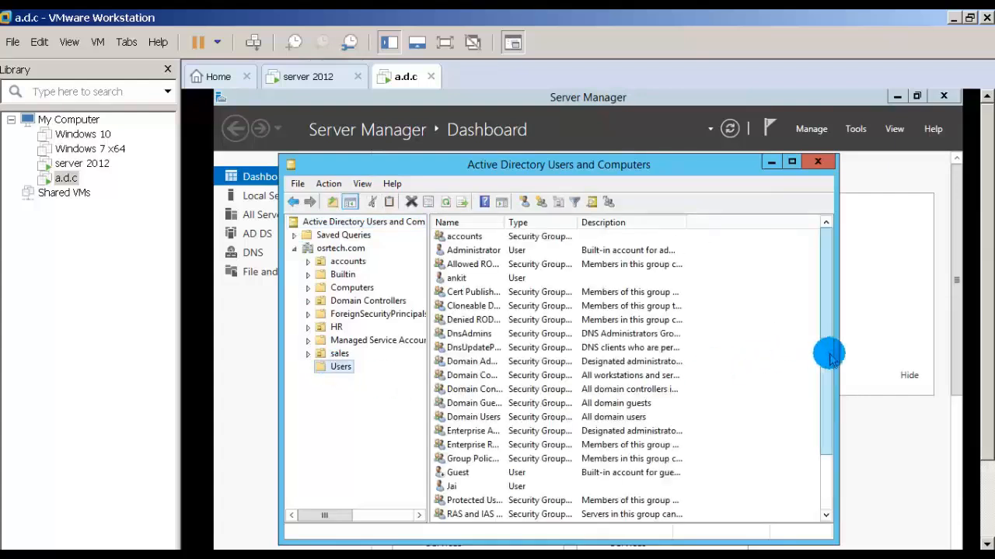
pyautogui.moveTo(826, 351); pyautogui.dragTo(836, 435)
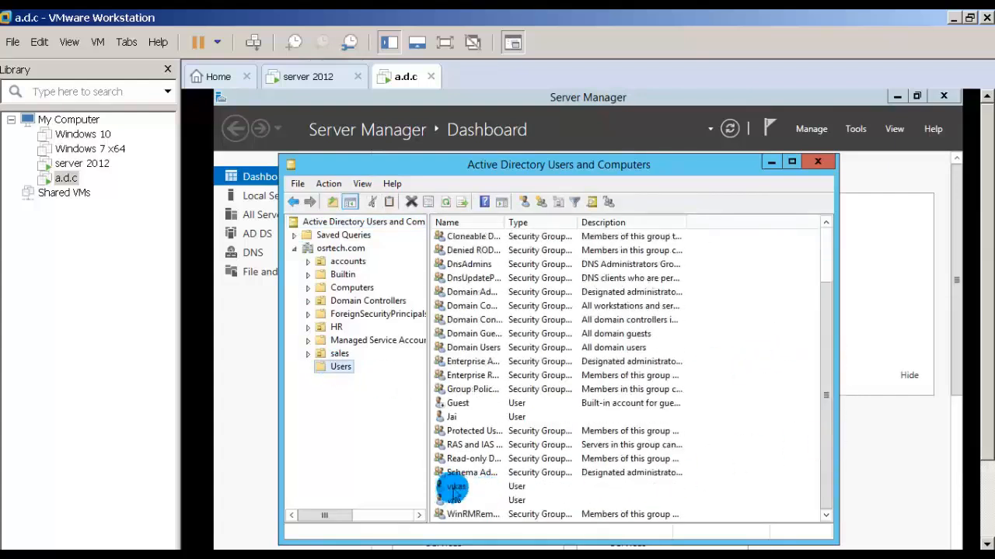
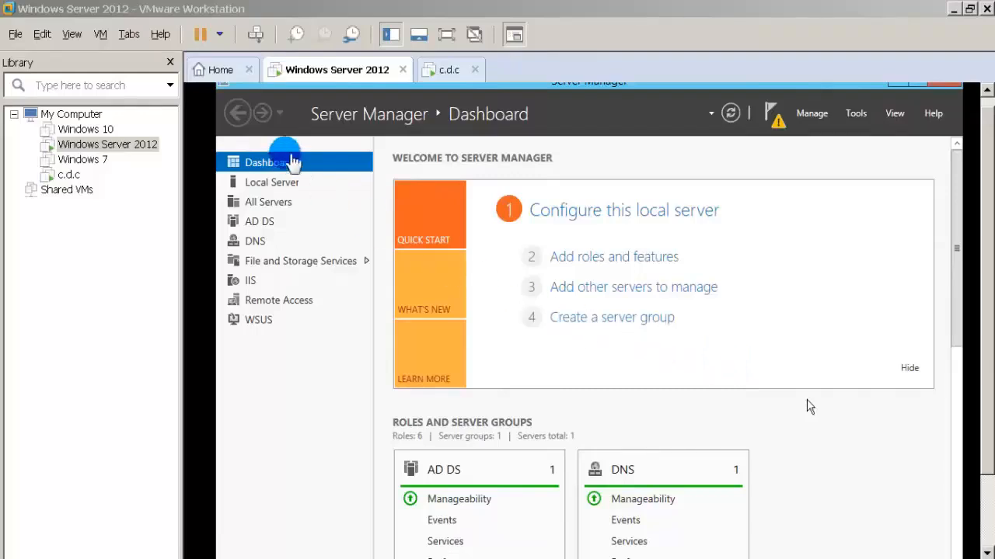
# Switch to the c.d.c virtual machine, send it the secure sign-in sequence and sign in with the account password.
pyautogui.click(335, 74)
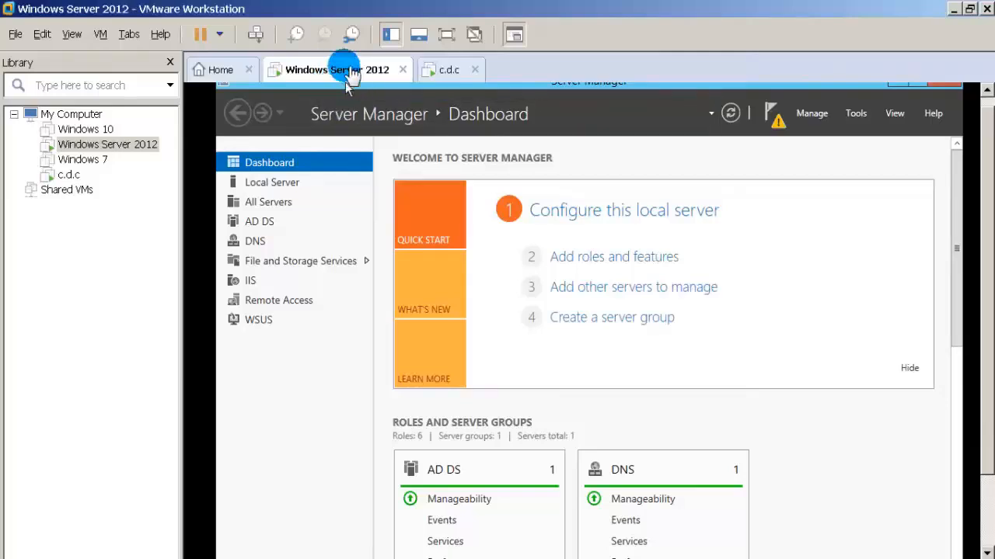
pyautogui.click(453, 72)
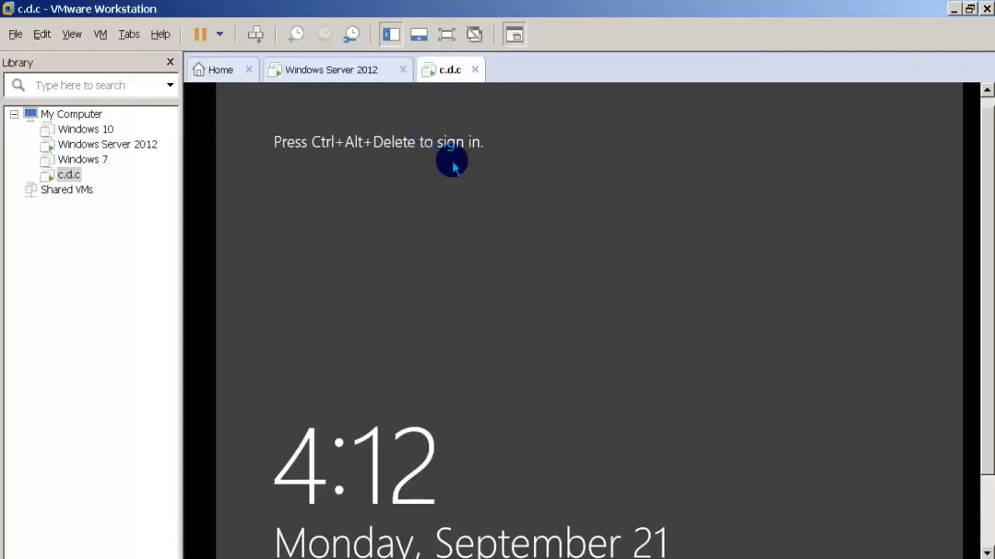
pyautogui.click(256, 35)
pyautogui.click(256, 37)
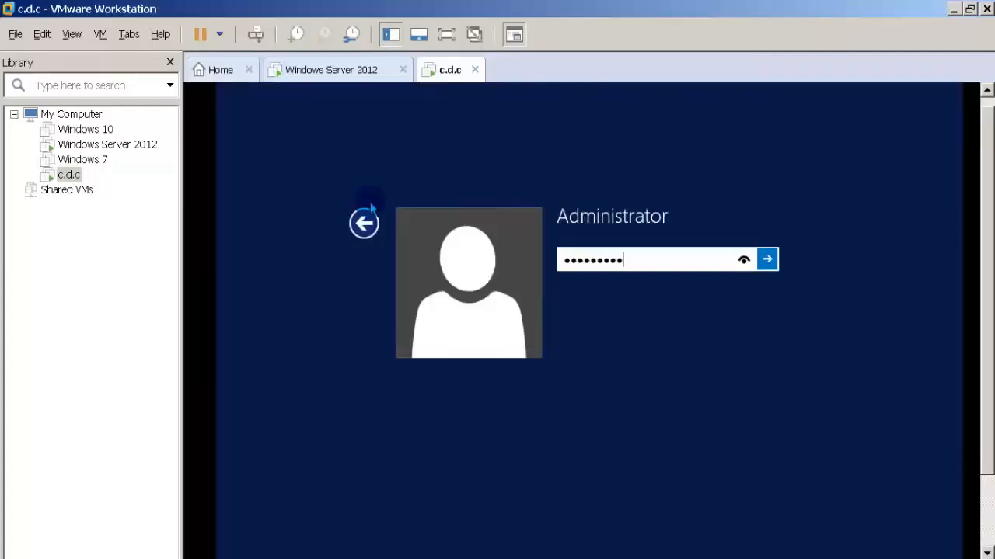
pyautogui.press('Return')
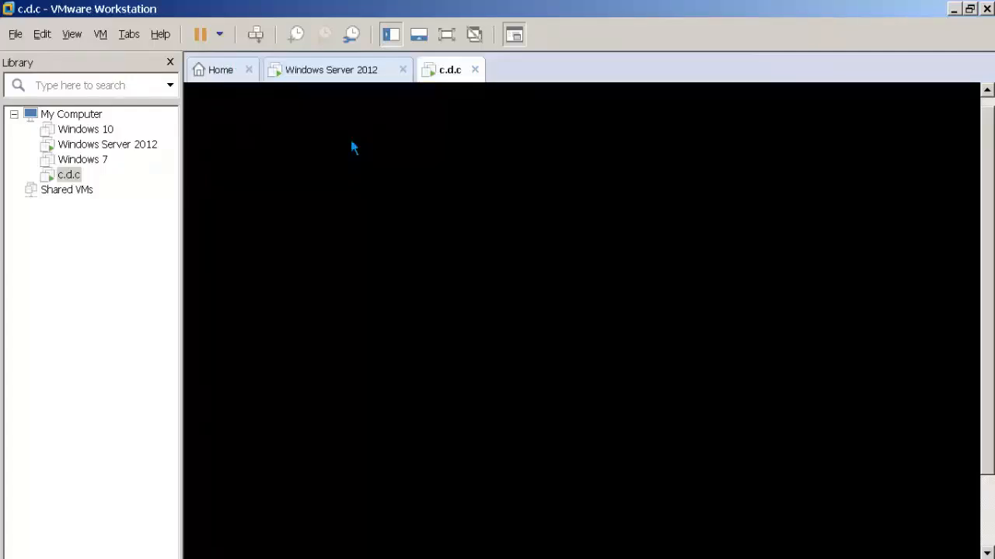
# On the Windows Server 2012 machine, check the IPv4 address in the Local Area Connection's details and close the status windows.
pyautogui.click(347, 77)
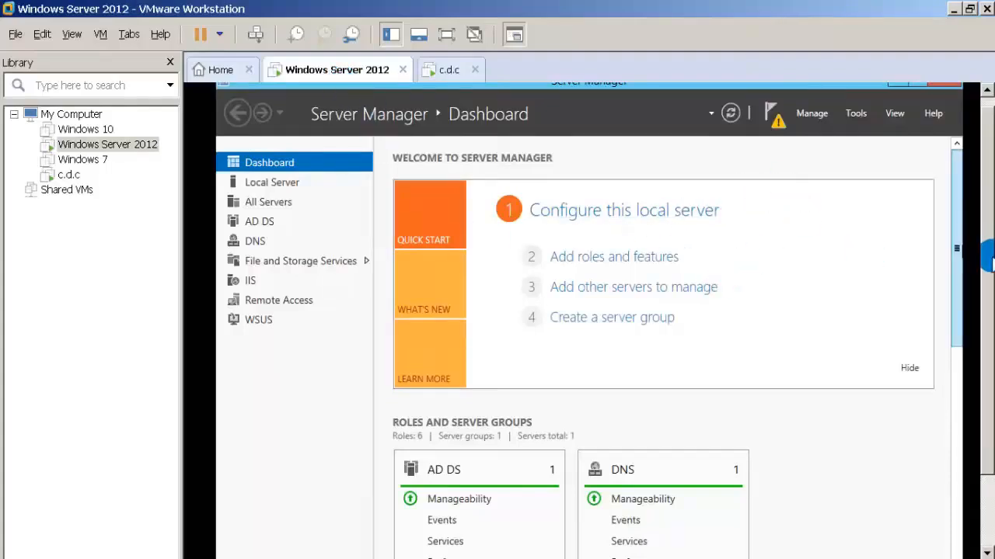
pyautogui.moveTo(987, 257); pyautogui.dragTo(986, 345)
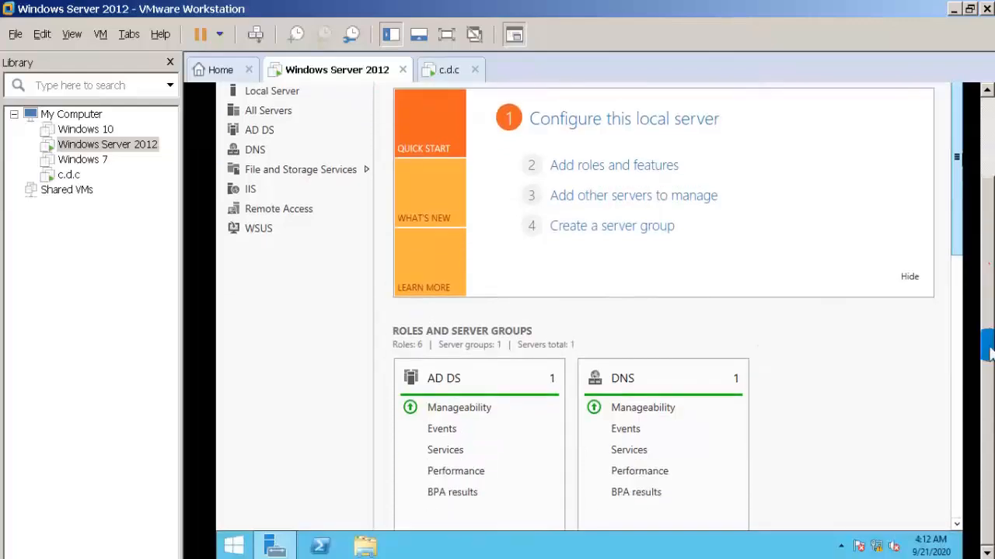
pyautogui.rightClick(879, 547)
pyautogui.click(873, 539)
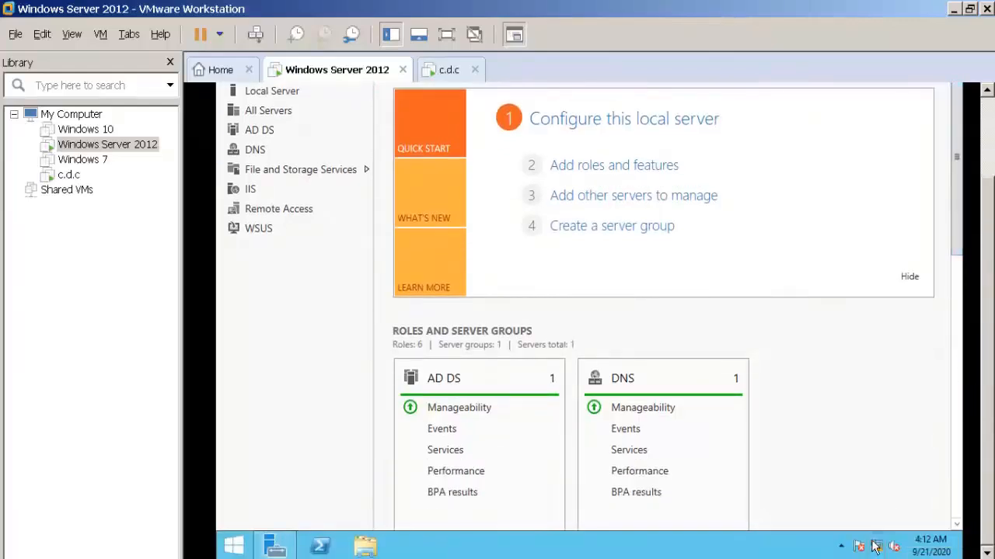
pyautogui.click(875, 547)
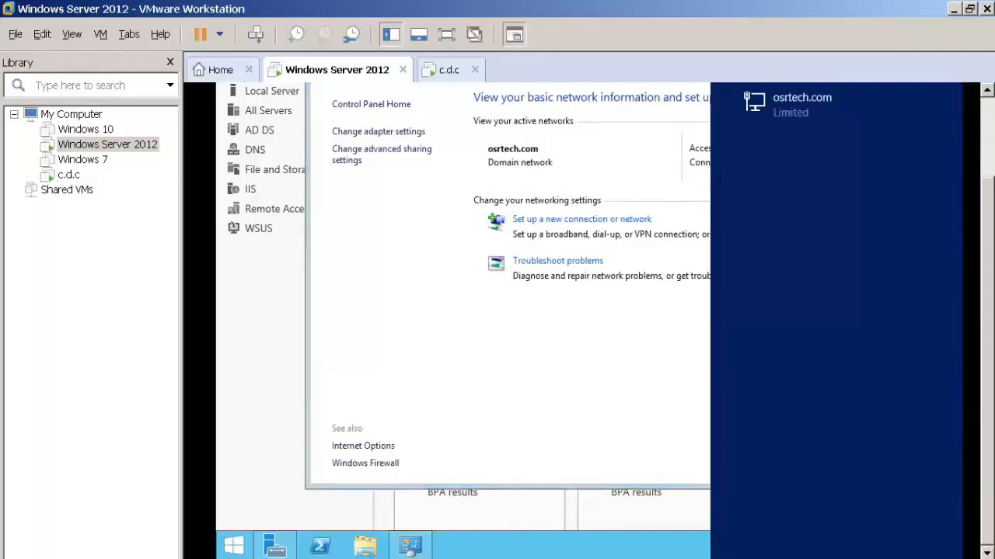
pyautogui.click(383, 134)
pyautogui.click(386, 135)
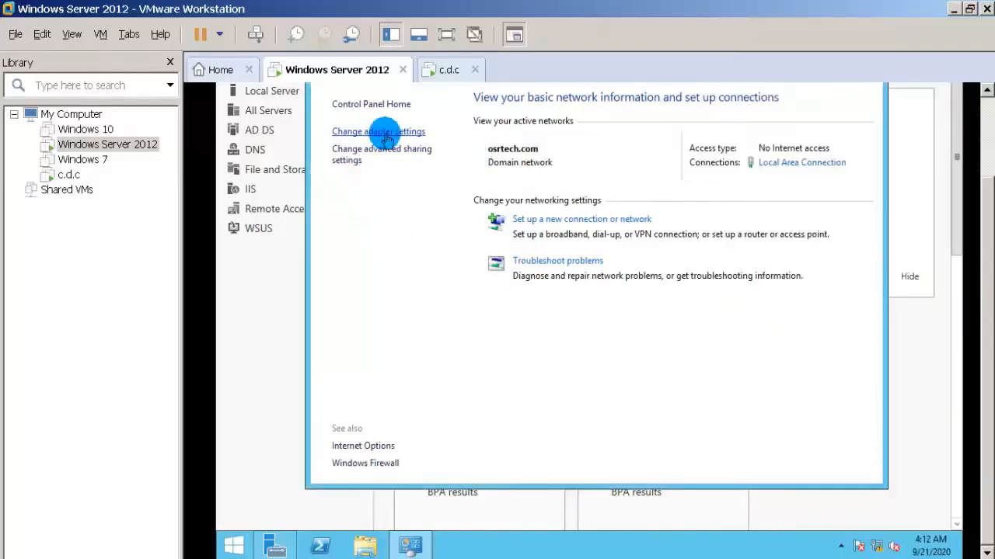
pyautogui.doubleClick(387, 147)
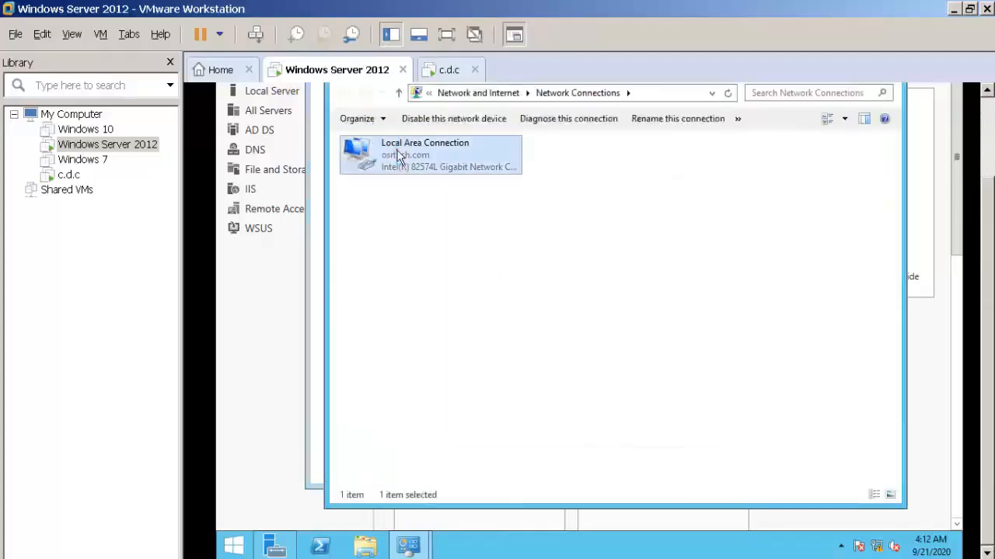
pyautogui.click(509, 256)
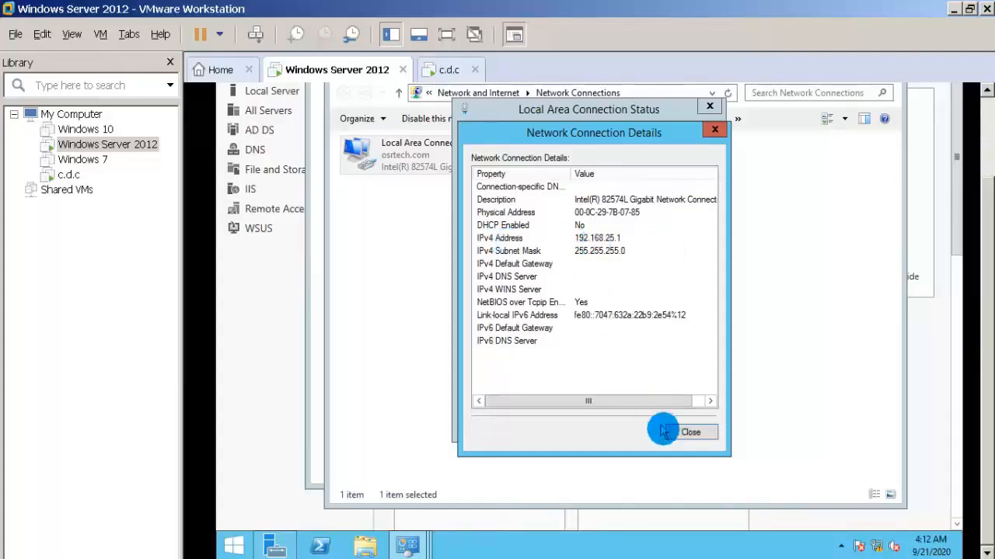
pyautogui.click(690, 433)
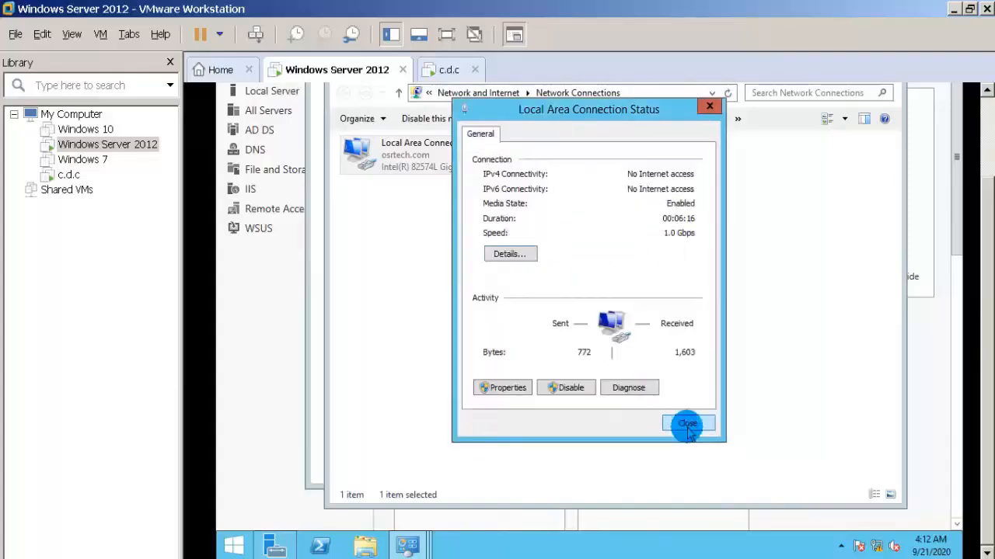
pyautogui.click(687, 426)
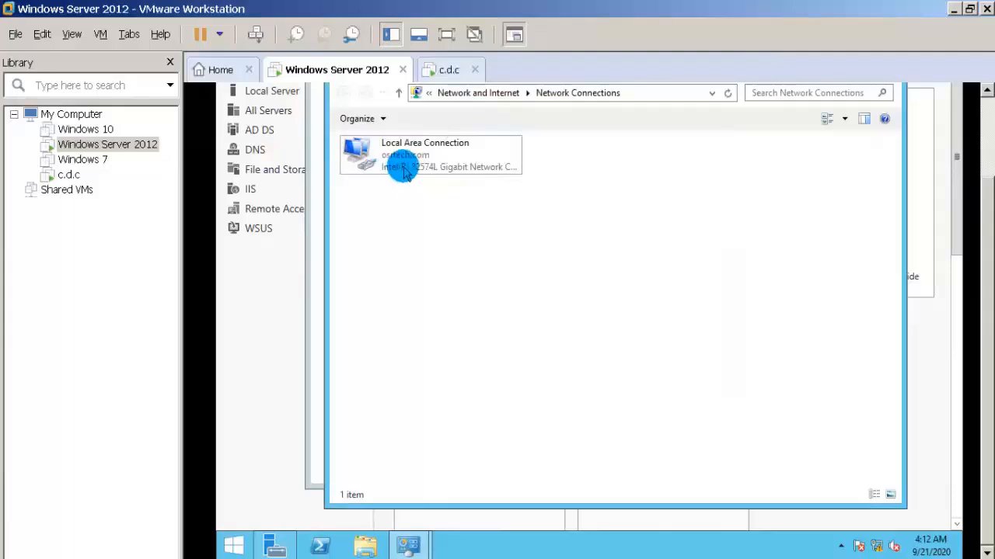
# Return to the c.d.c machine, decline automatic device discovery on the network and dismiss the Shutdown Event Tracker.
pyautogui.click(449, 72)
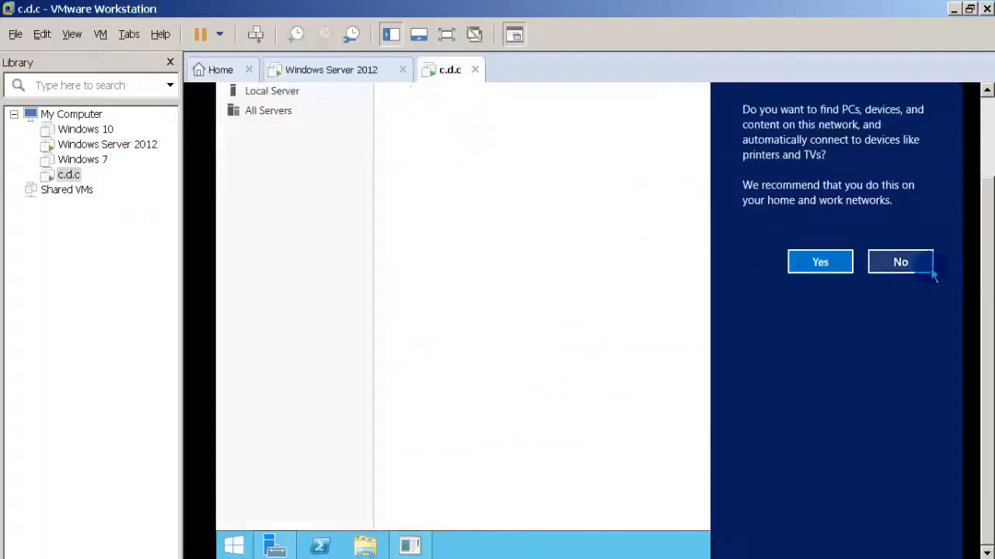
pyautogui.click(875, 262)
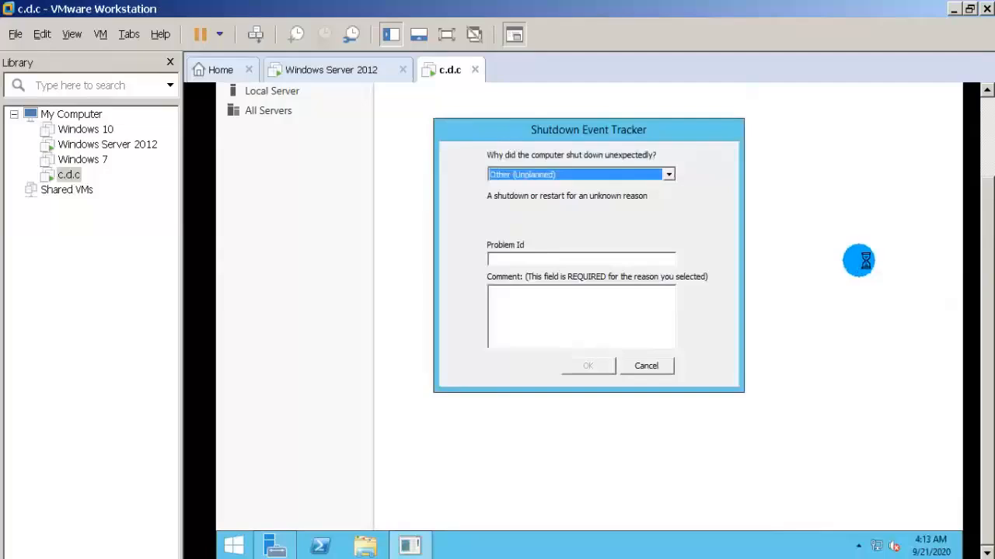
pyautogui.click(668, 365)
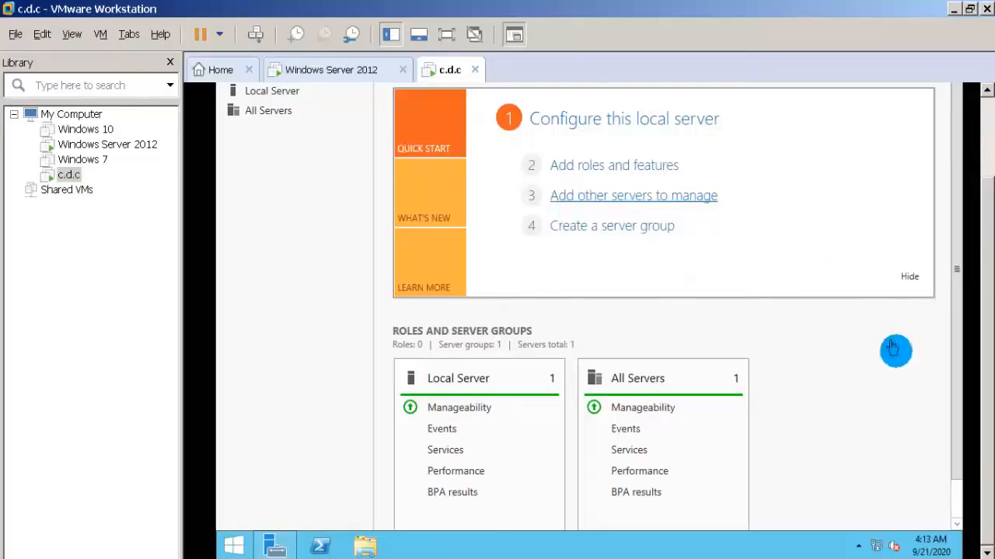
# Set c.d.c's Ethernet0 adapter to static IPv4 address 192.168.25.8, subnet mask 255.255.255.0 and preferred DNS server 192.168.25.1.
pyautogui.rightClick(876, 547)
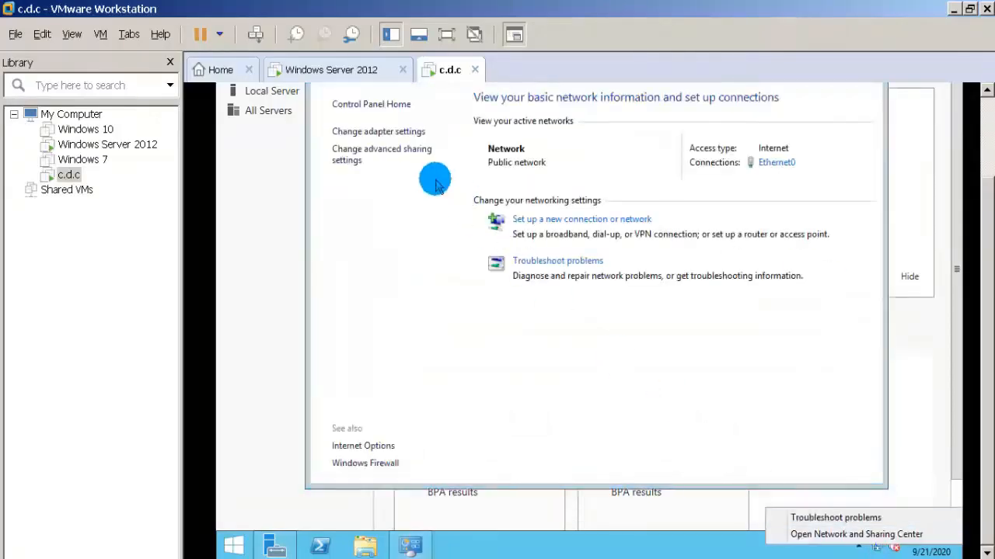
pyautogui.click(403, 131)
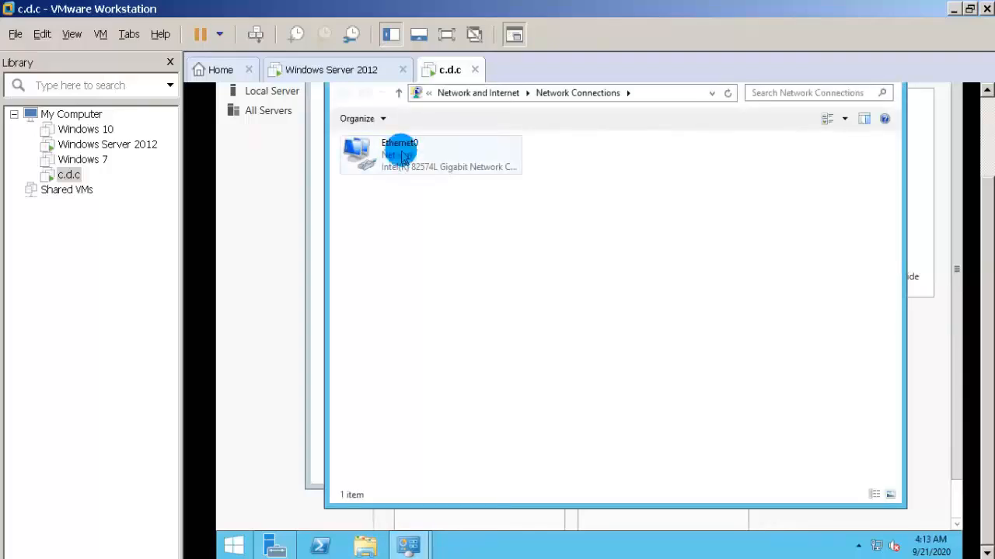
pyautogui.rightClick(402, 151)
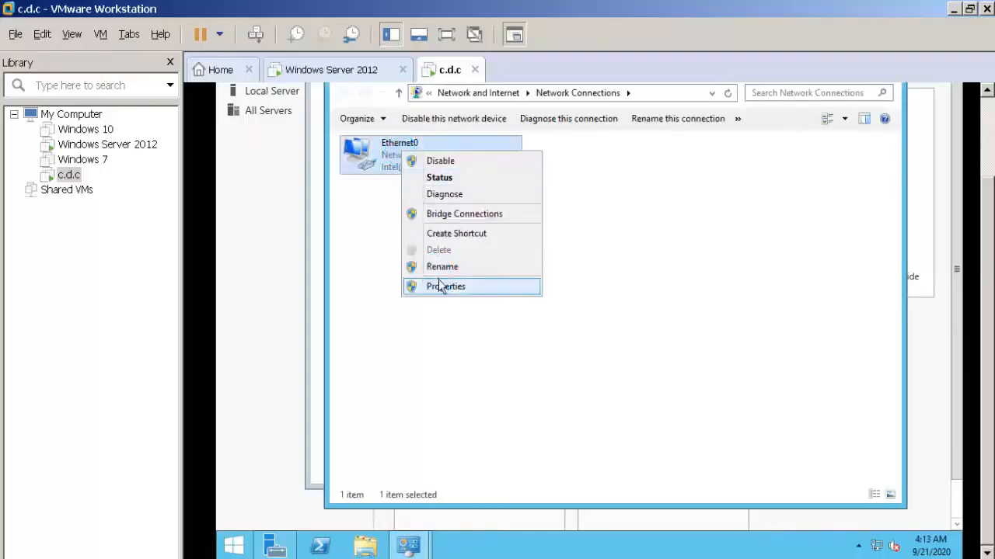
pyautogui.click(442, 285)
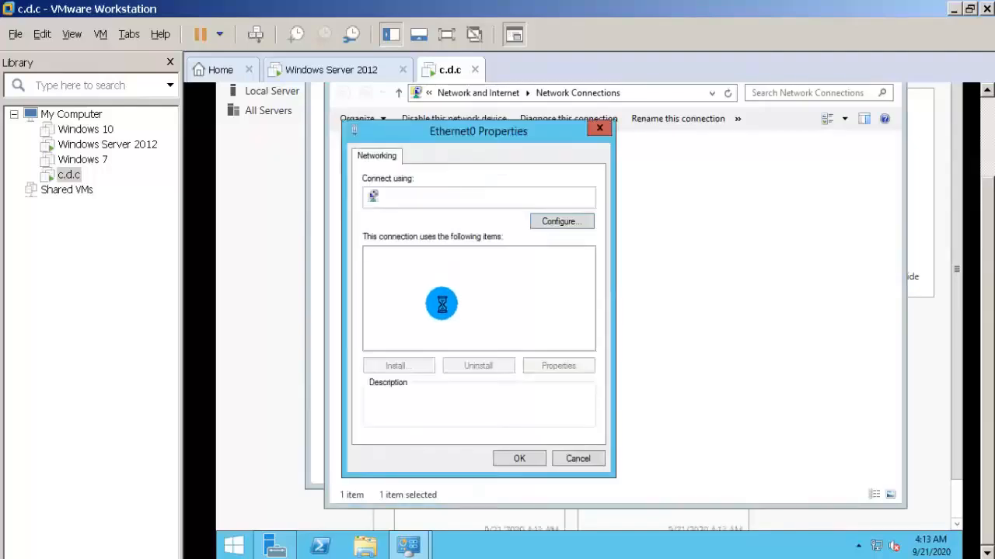
pyautogui.doubleClick(458, 344)
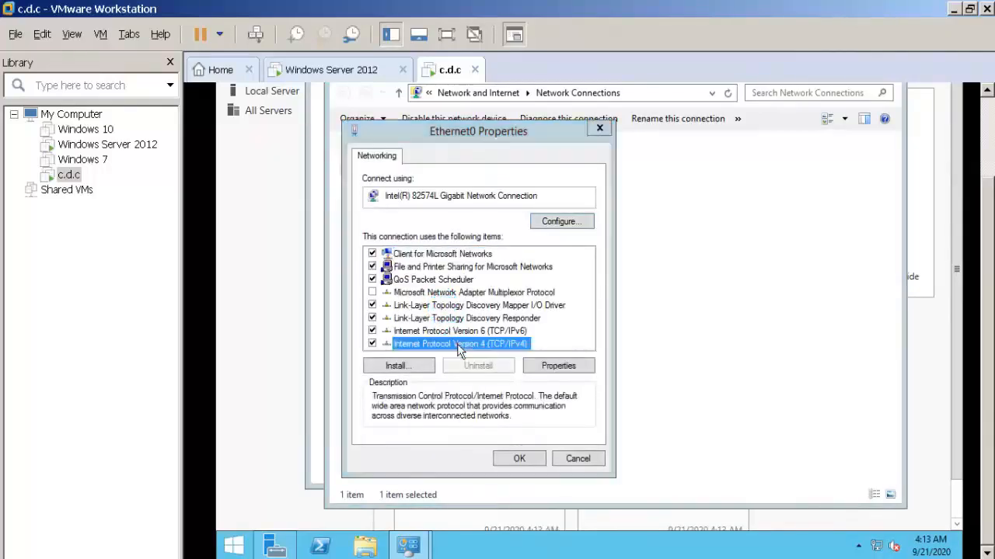
pyautogui.click(469, 301)
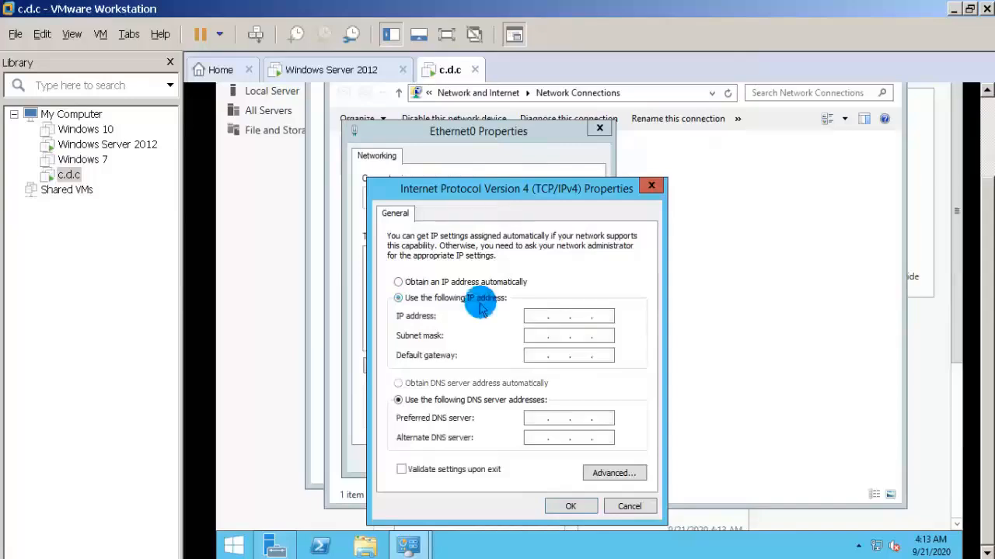
pyautogui.click(534, 317)
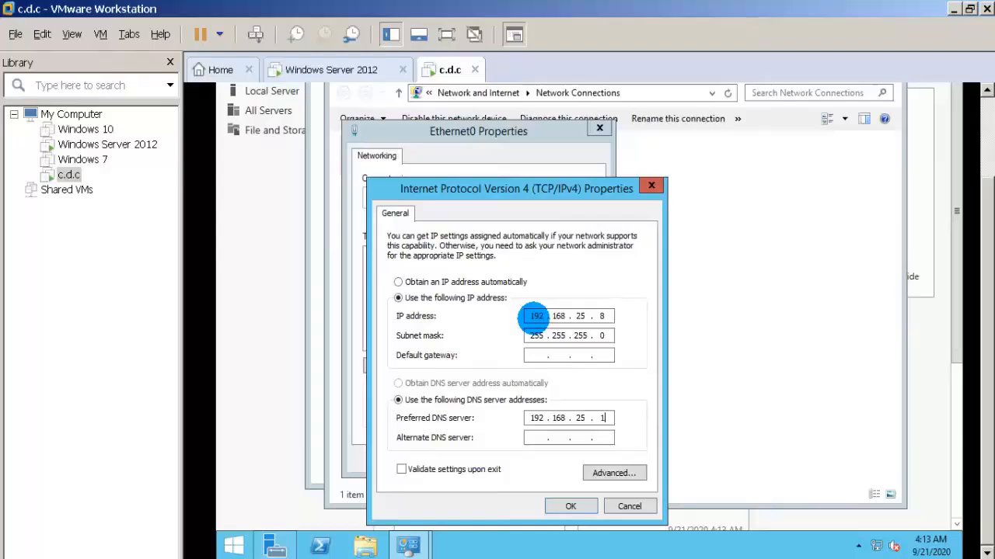
pyautogui.click(566, 506)
pyautogui.click(519, 460)
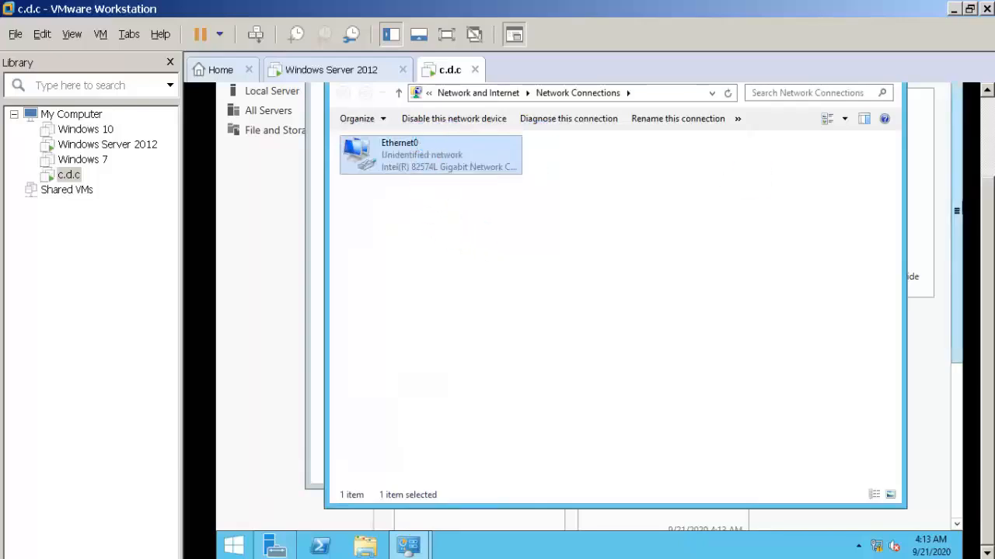
pyautogui.moveTo(990, 236); pyautogui.dragTo(988, 199)
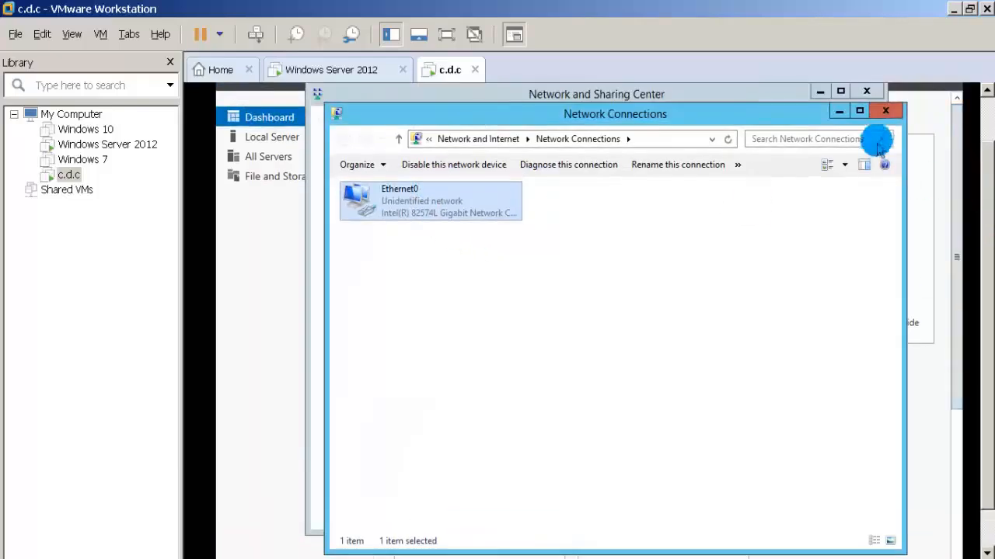
pyautogui.click(861, 112)
pyautogui.click(880, 125)
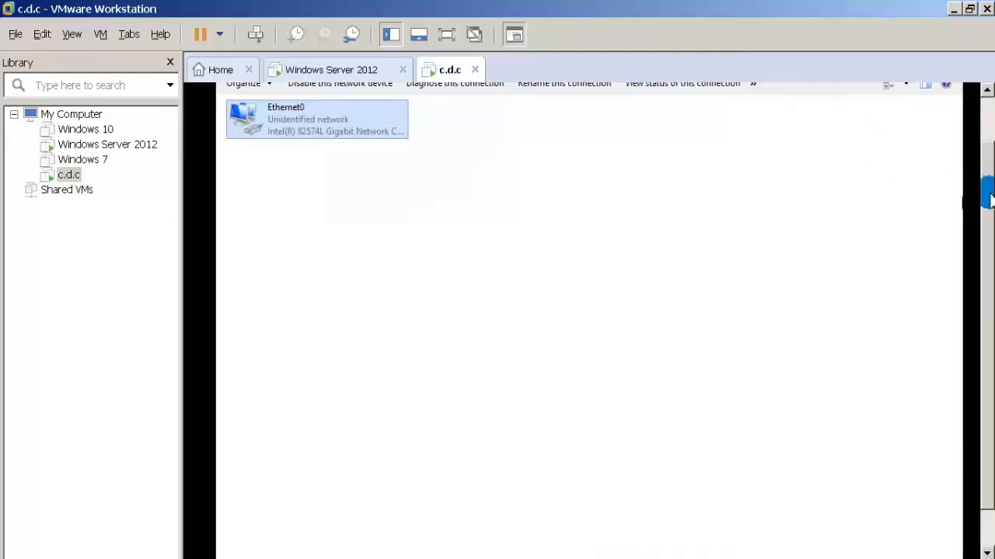
pyautogui.moveTo(985, 195); pyautogui.dragTo(987, 227)
pyautogui.click(331, 397)
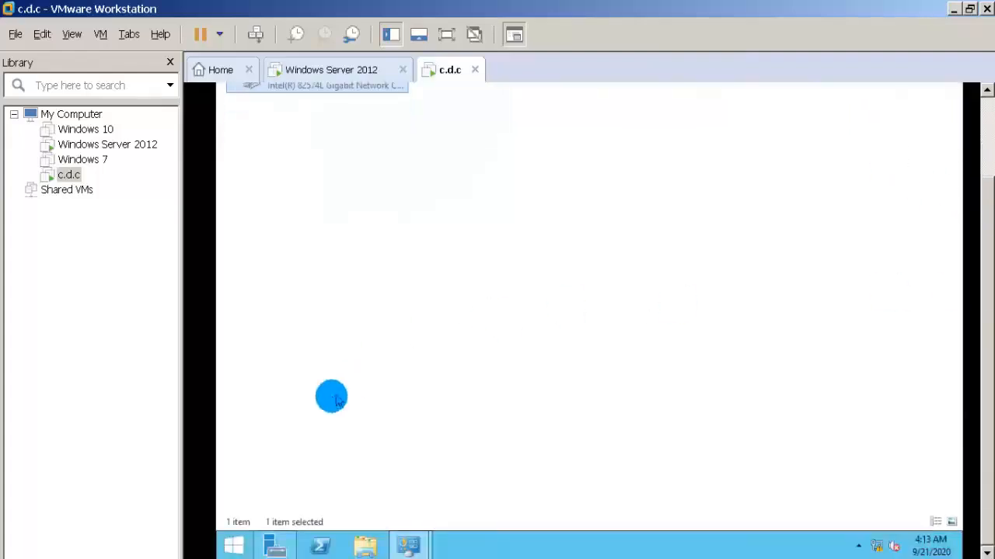
pyautogui.click(399, 546)
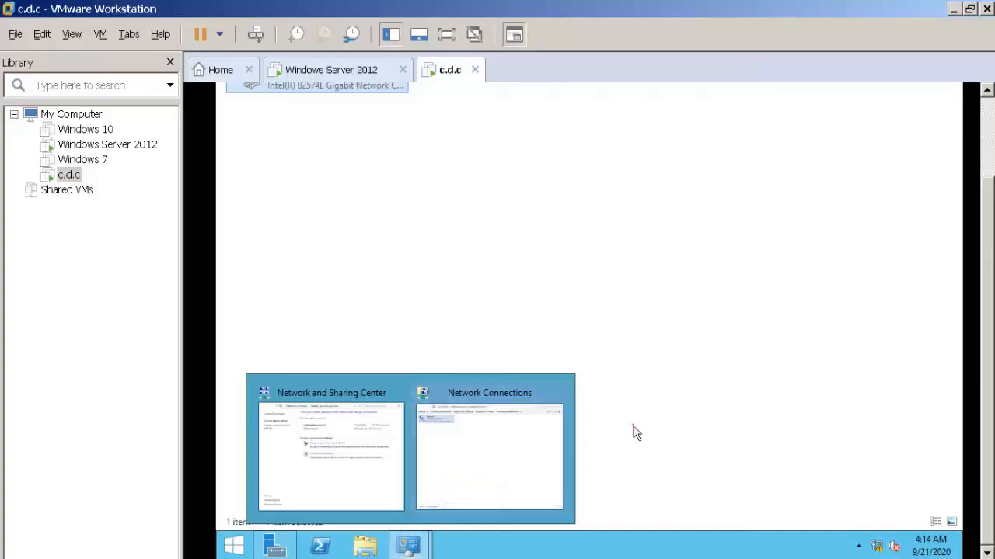
pyautogui.click(489, 236)
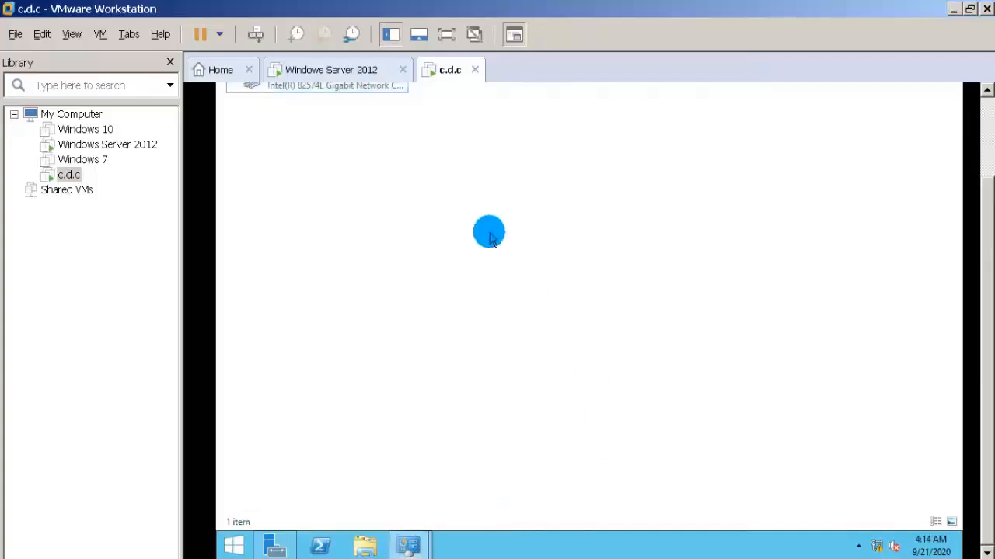
# From Server Manager, start adding roles and features with role-based installation, keep the 192.168.25.8 server as destination, and continue to the server roles.
pyautogui.click(278, 548)
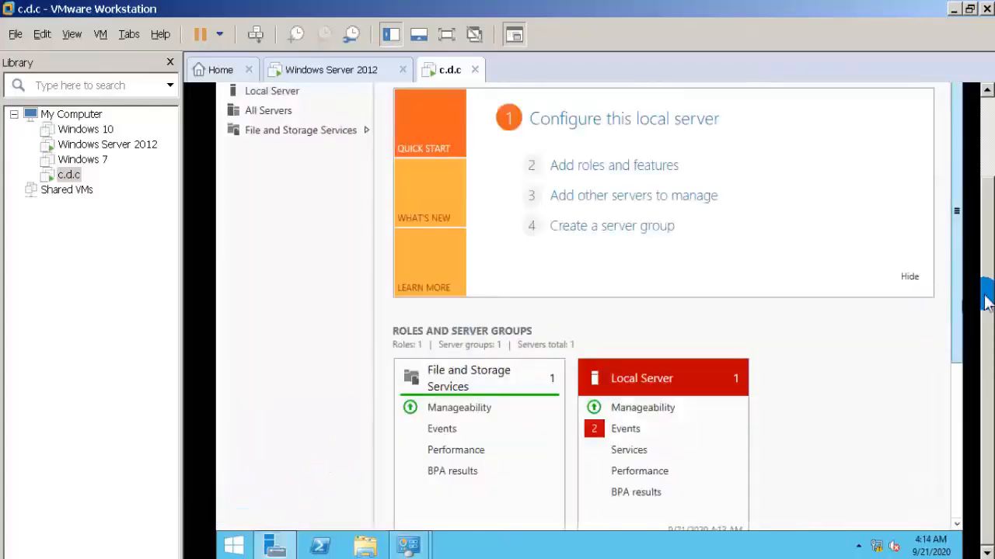
pyautogui.moveTo(991, 304); pyautogui.dragTo(991, 250)
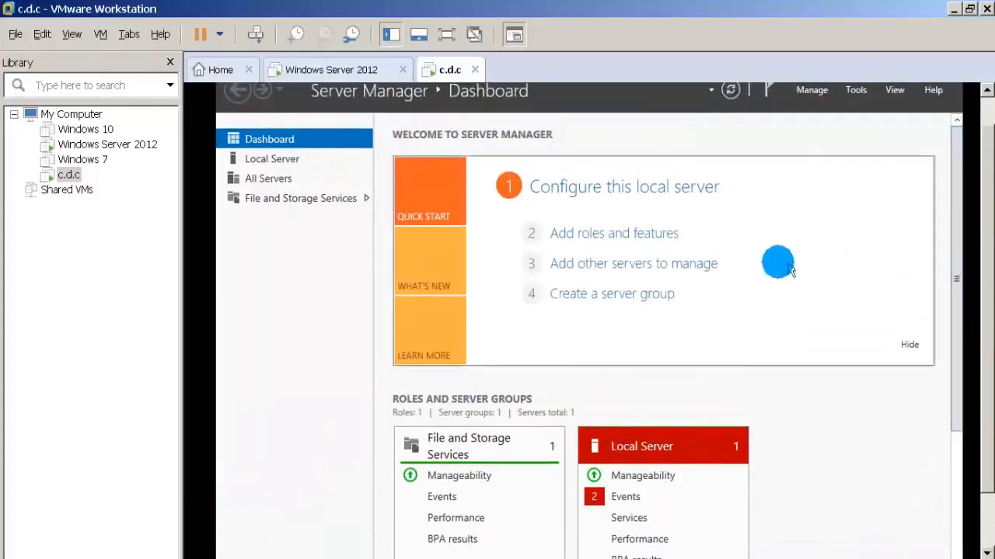
pyautogui.click(603, 251)
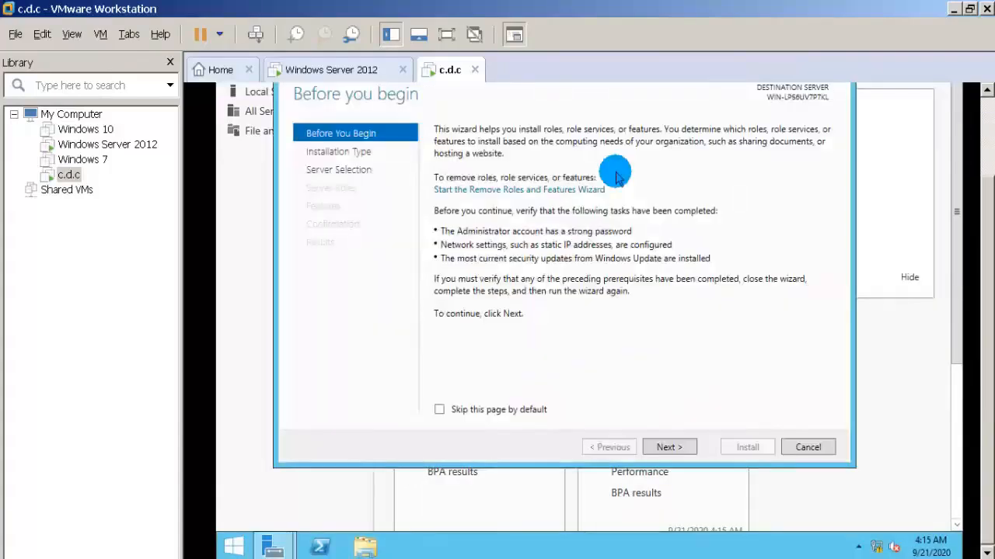
pyautogui.click(667, 447)
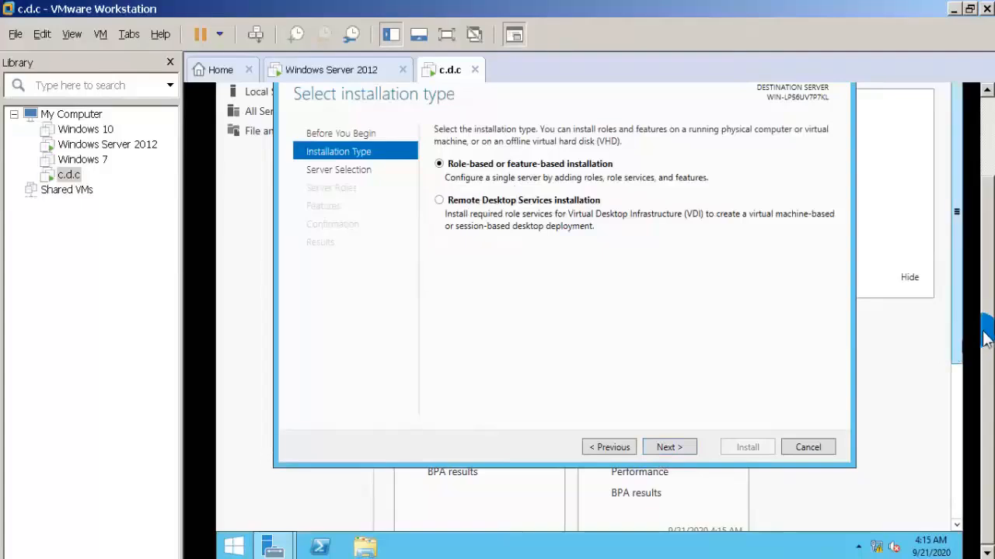
pyautogui.click(669, 506)
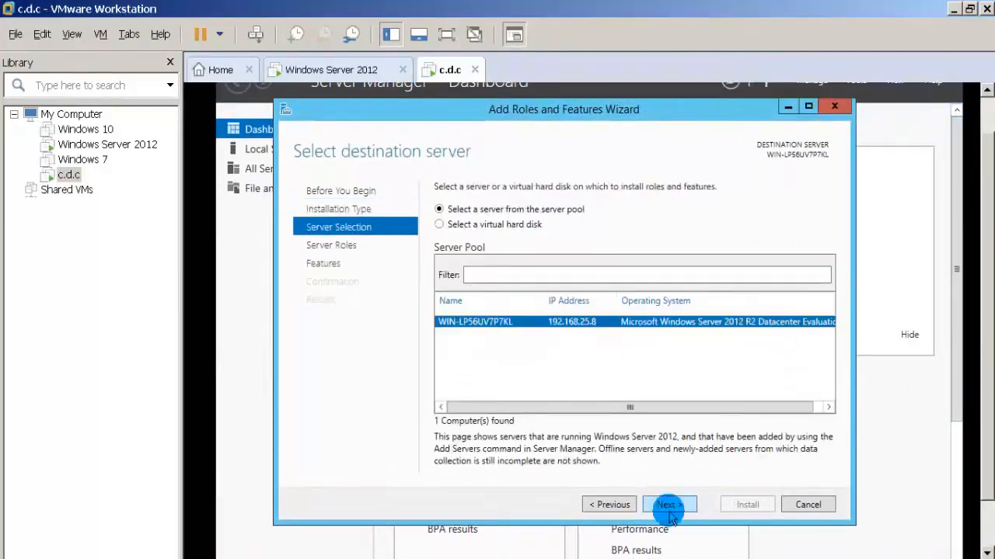
pyautogui.click(669, 506)
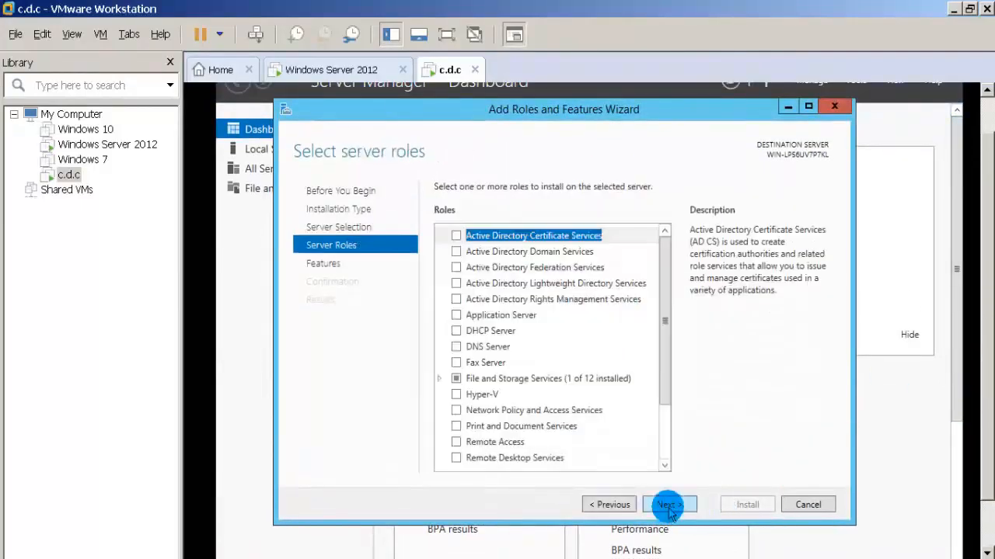
# Select the Active Directory Domain Services role with its required features and management tools, keep the default features, and start the installation.
pyautogui.click(669, 506)
pyautogui.click(599, 504)
pyautogui.click(598, 504)
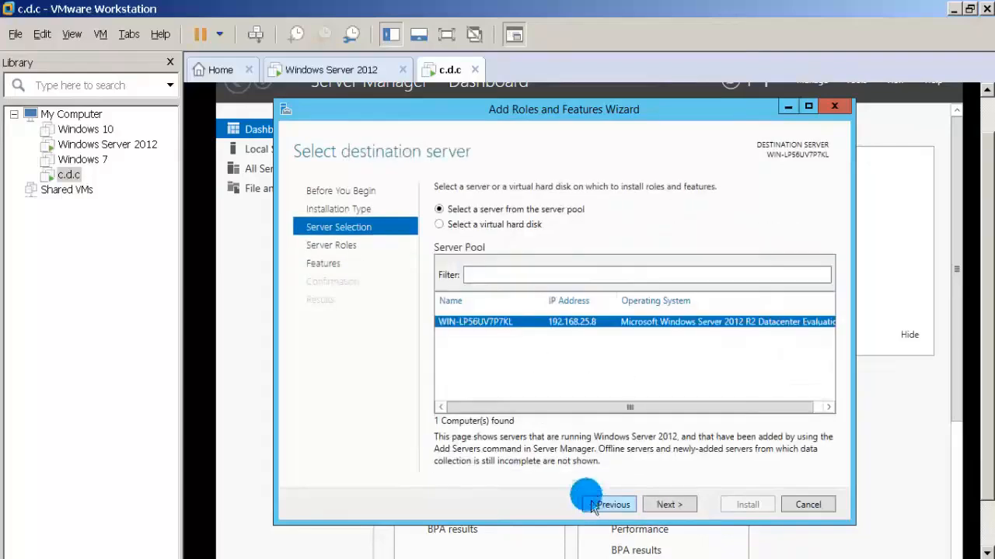
pyautogui.click(652, 502)
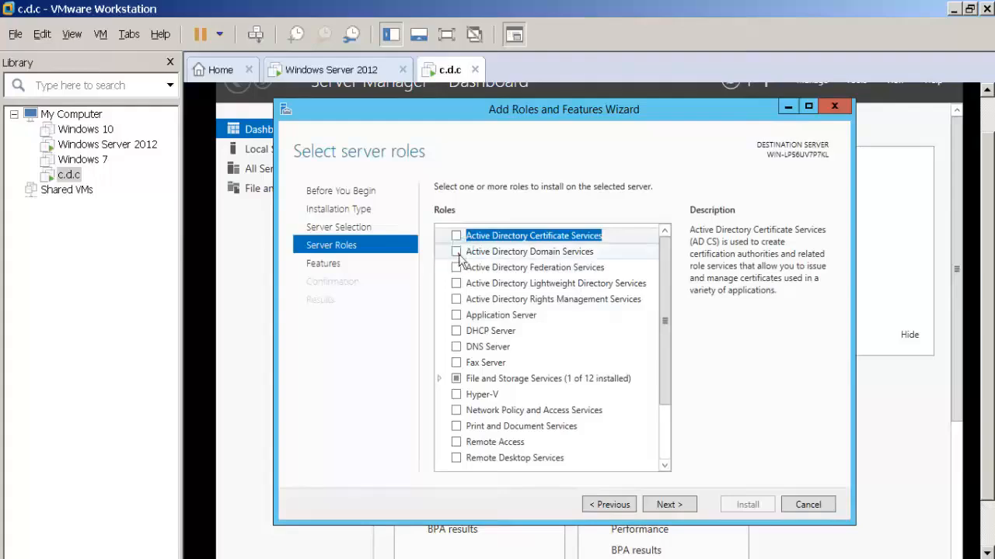
pyautogui.click(456, 252)
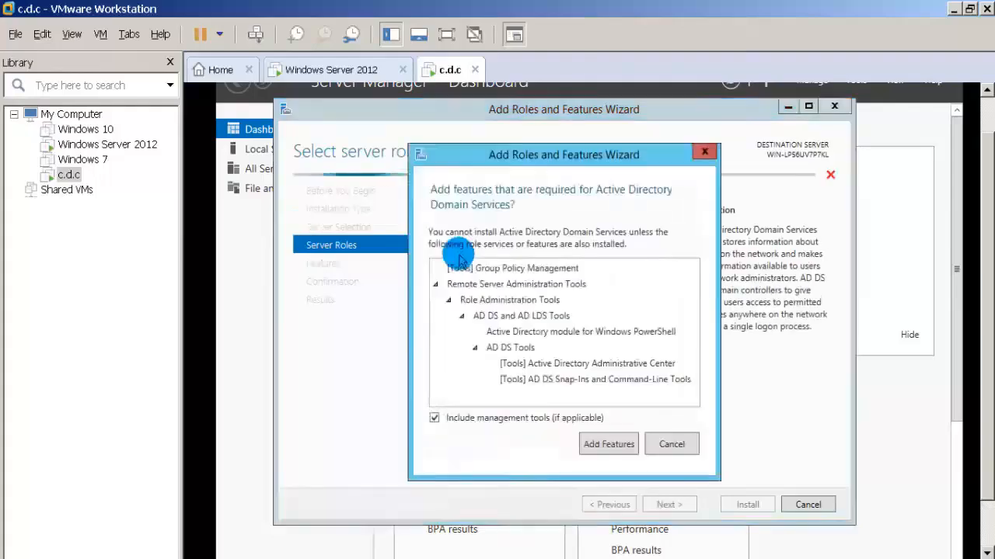
pyautogui.click(610, 445)
pyautogui.click(671, 501)
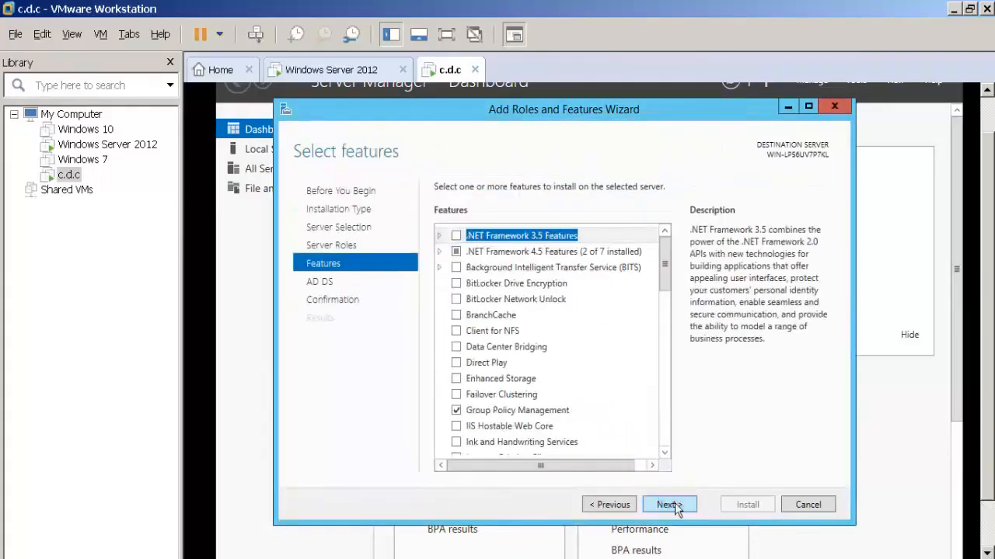
pyautogui.click(668, 504)
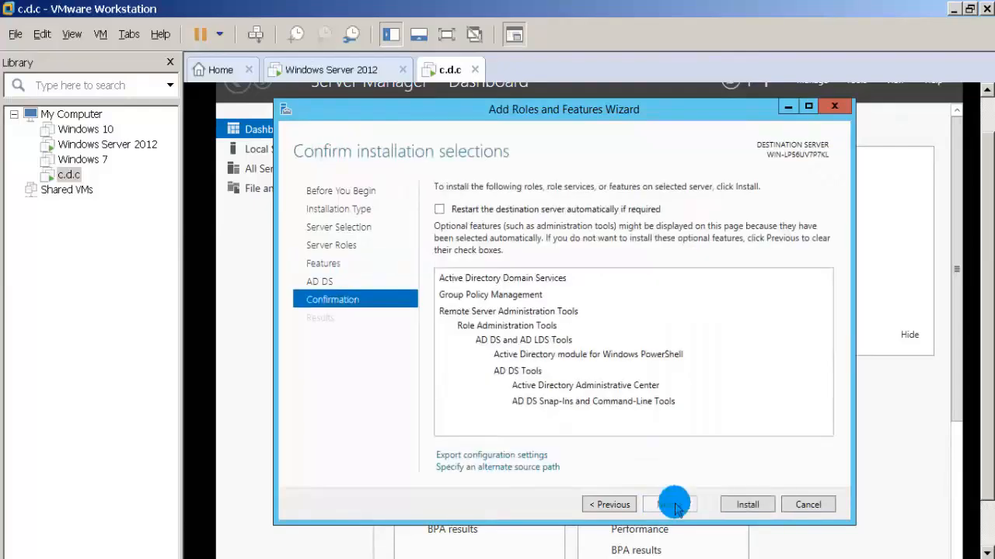
pyautogui.click(730, 509)
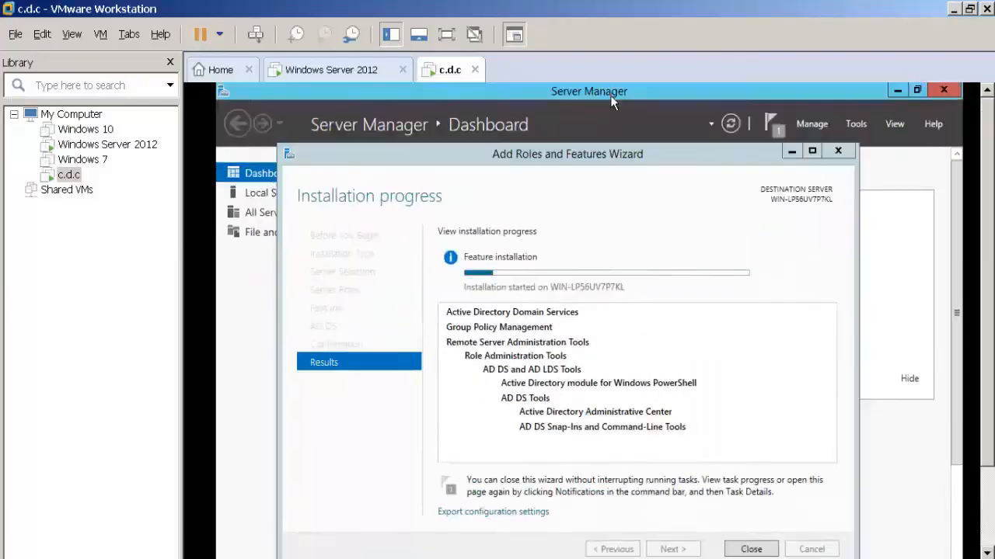
# Once the role installation completes, start promoting this server to a domain controller and bring up the deployment configuration.
pyautogui.click(610, 95)
pyautogui.moveTo(592, 157); pyautogui.dragTo(591, 148)
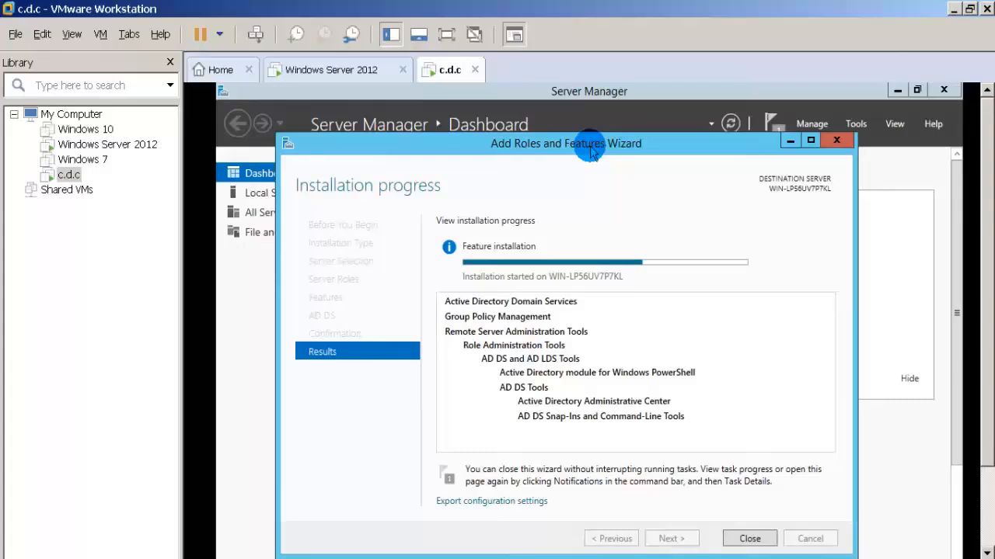
pyautogui.moveTo(591, 149); pyautogui.dragTo(598, 144)
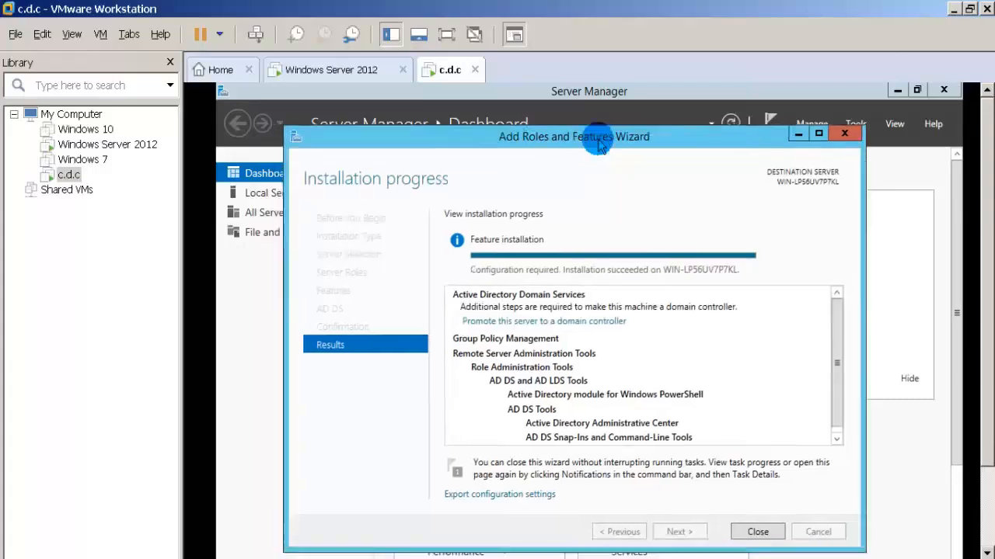
pyautogui.click(488, 323)
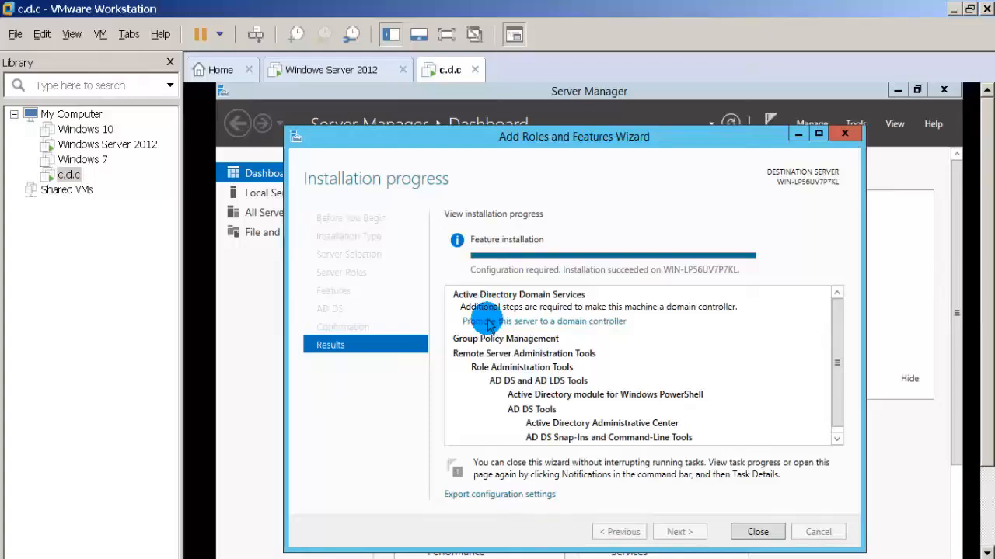
pyautogui.moveTo(985, 392); pyautogui.dragTo(988, 478)
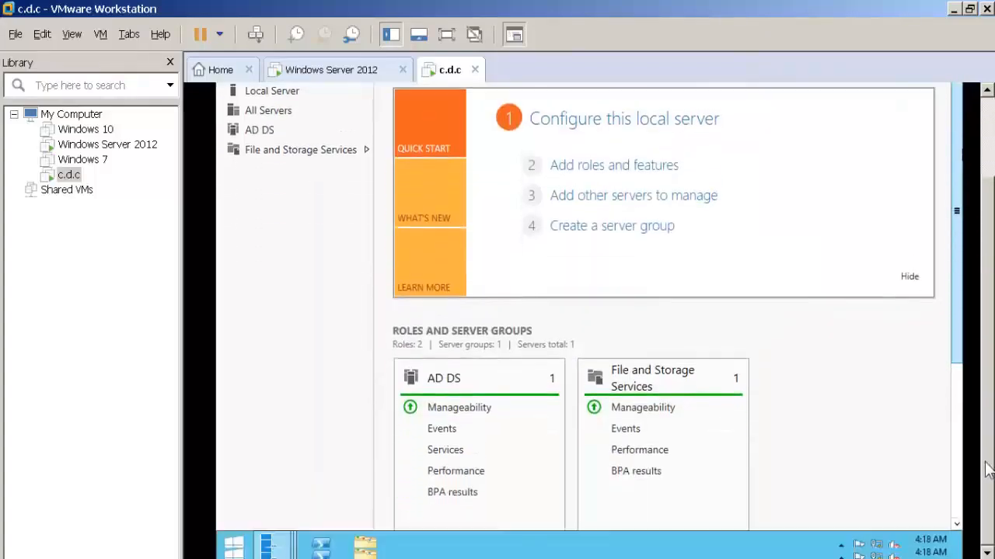
pyautogui.click(274, 541)
pyautogui.click(429, 471)
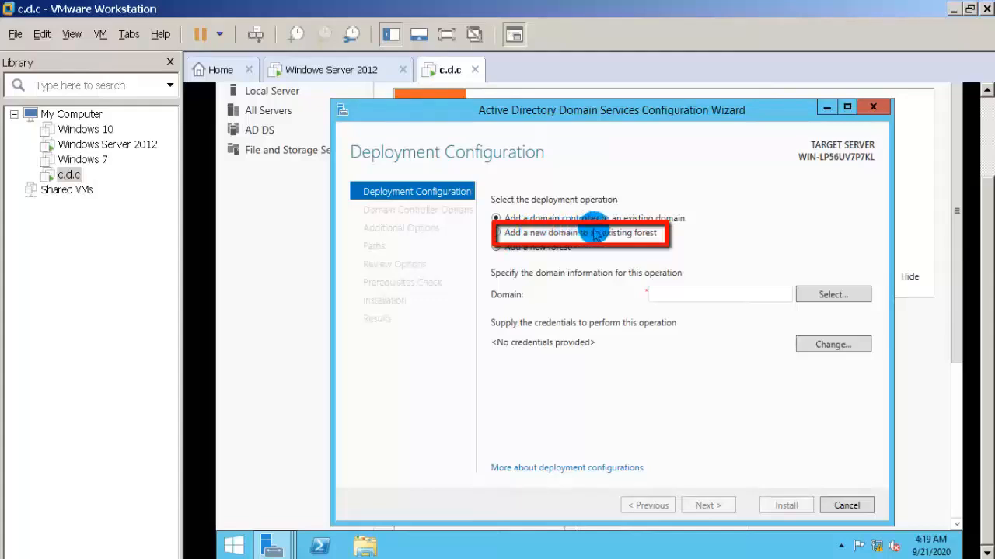
# Choose to add a new domain to an existing forest as a child domain, with parent domain osrtech.com and new domain name delhi.
pyautogui.click(496, 233)
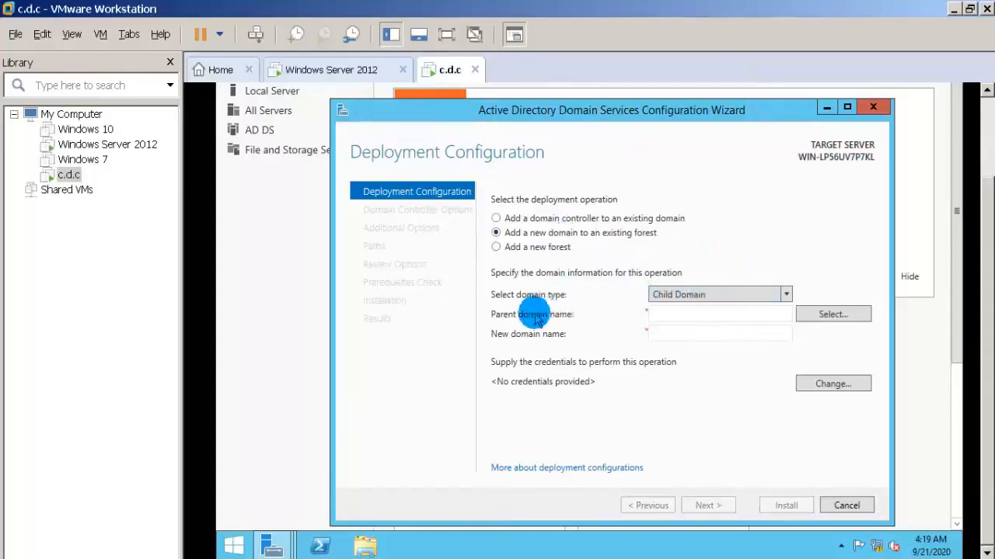
pyautogui.click(663, 312)
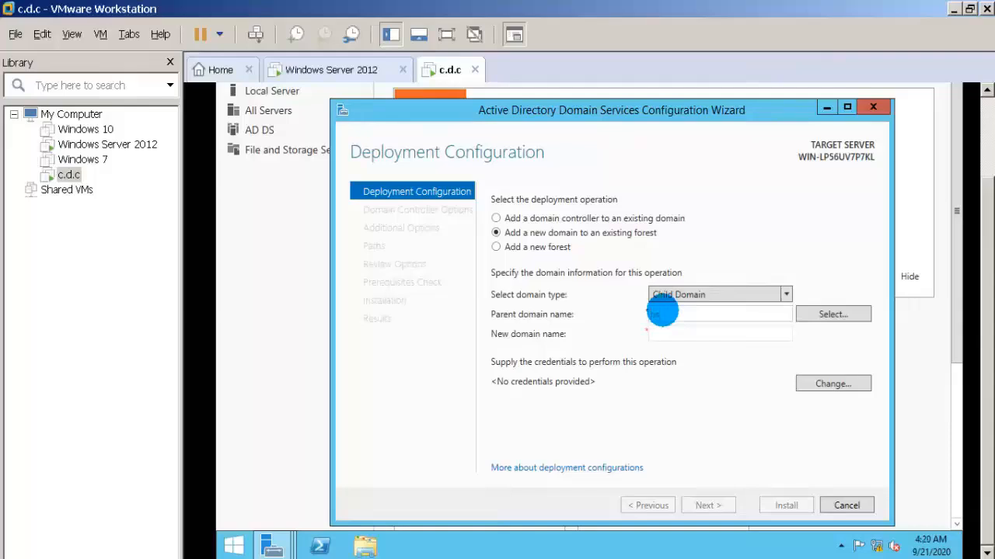
pyautogui.write('osrtech.com')
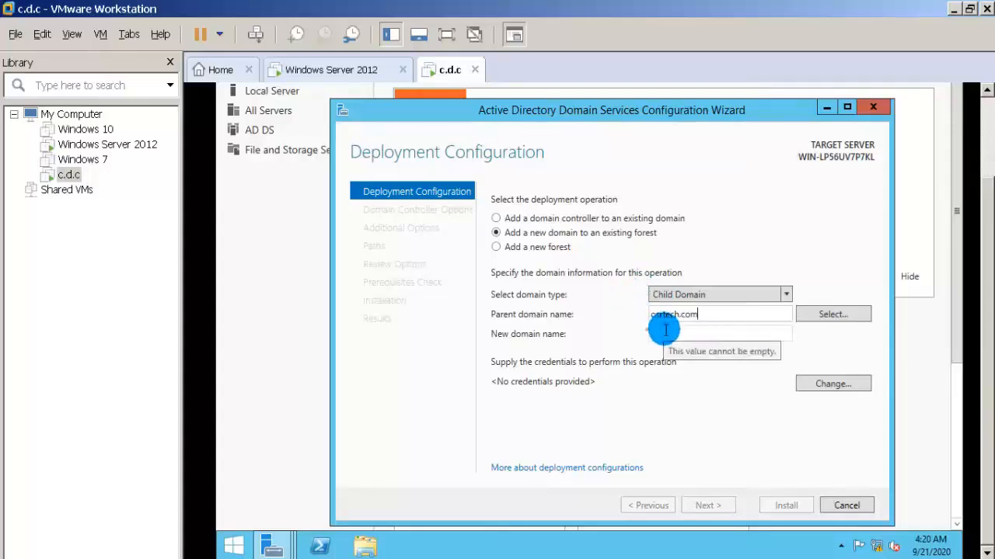
pyautogui.click(665, 332)
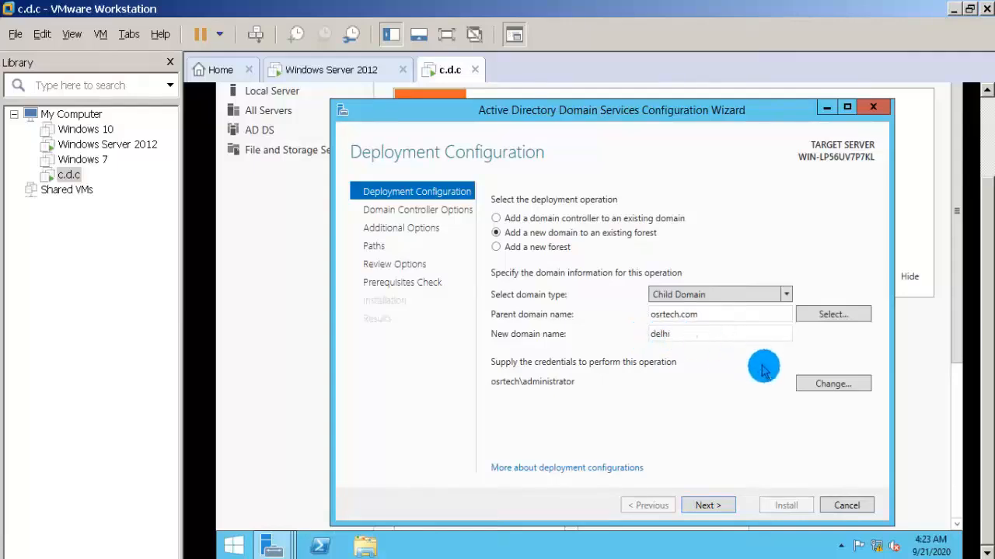
# Supply the deployment credentials as osrtech\administrator with the account password, and continue to the domain controller options.
pyautogui.click(813, 384)
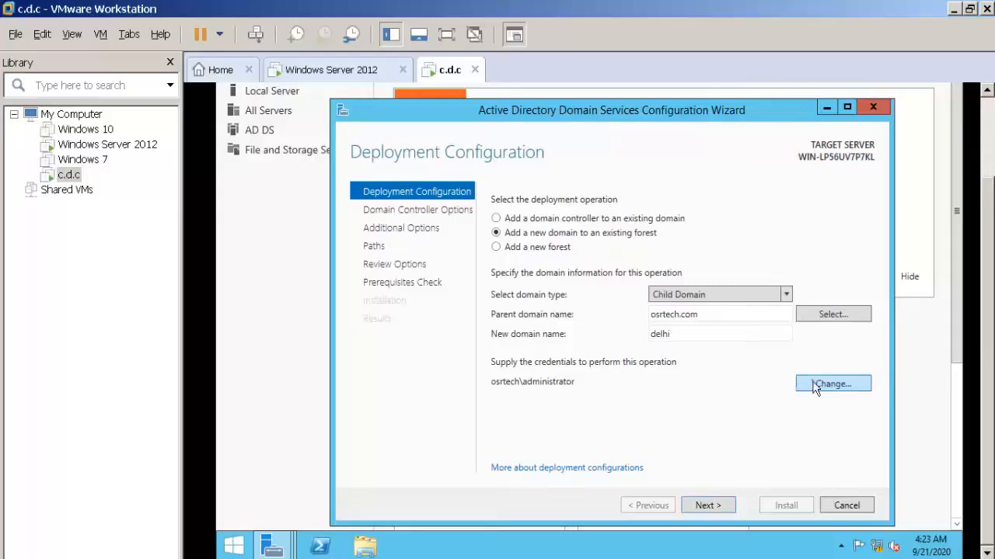
pyautogui.click(590, 306)
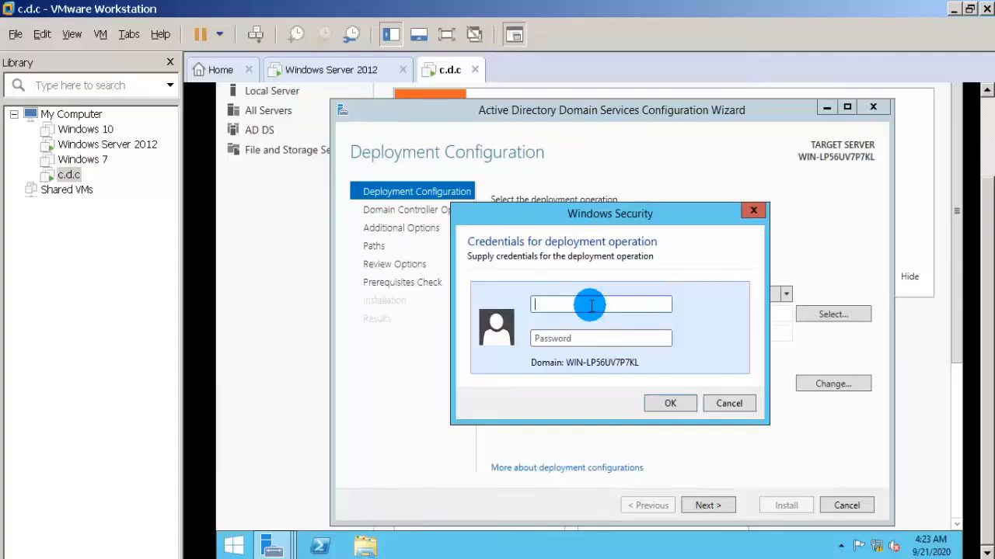
pyautogui.write('osrtech\\')
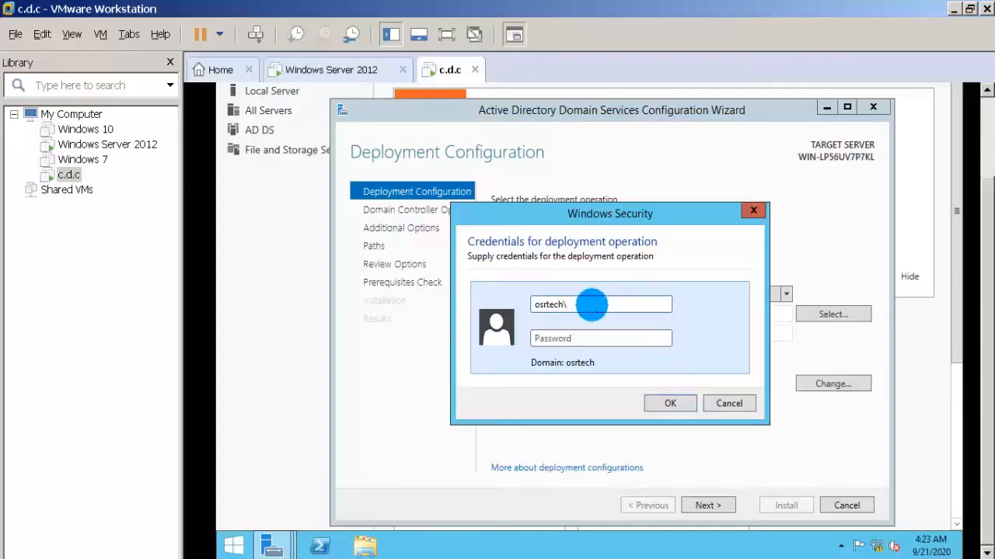
pyautogui.write('administratprP@')
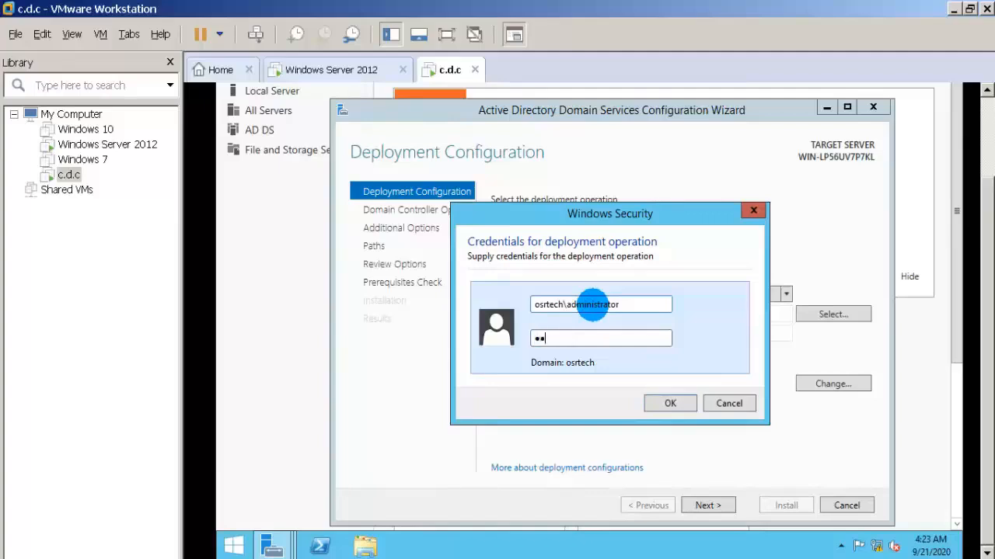
pyautogui.write('•••••••••••')
pyautogui.press('BackSpace')
pyautogui.press('BackSpace')
pyautogui.press('BackSpace')
pyautogui.press('BackSpace')
pyautogui.press('BackSpace')
pyautogui.press('BackSpace')
pyautogui.press('BackSpace')
pyautogui.press('BackSpace')
pyautogui.press('BackSpace')
pyautogui.press('BackSpace')
pyautogui.press('BackSpace')
pyautogui.press('BackSpace')
pyautogui.press('BackSpace')
pyautogui.write('P@••••••••')
pyautogui.press('Return')
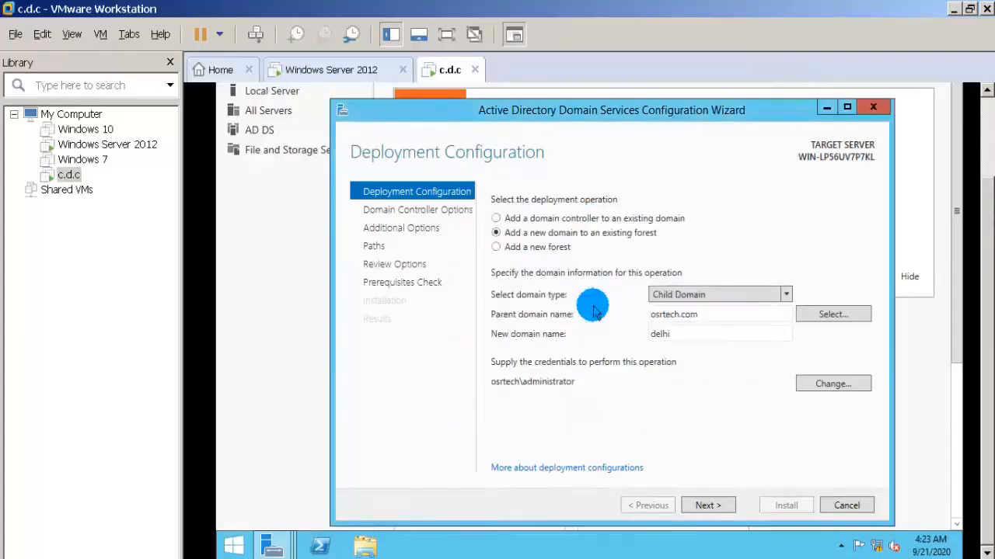
pyautogui.click(703, 505)
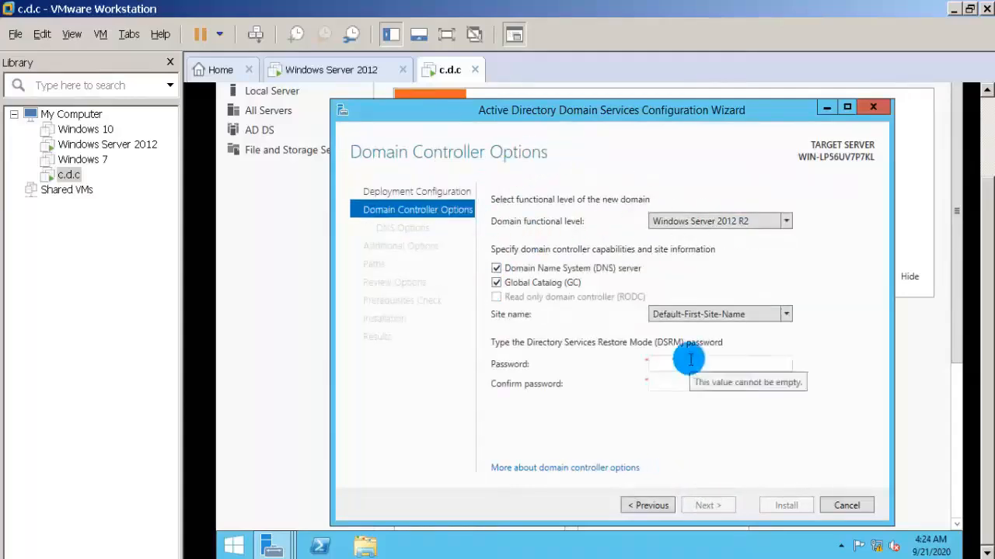
# Enter and confirm the Directory Services Restore Mode password, keeping the default functional level, DNS server and Global Catalog options, and continue.
pyautogui.click(689, 361)
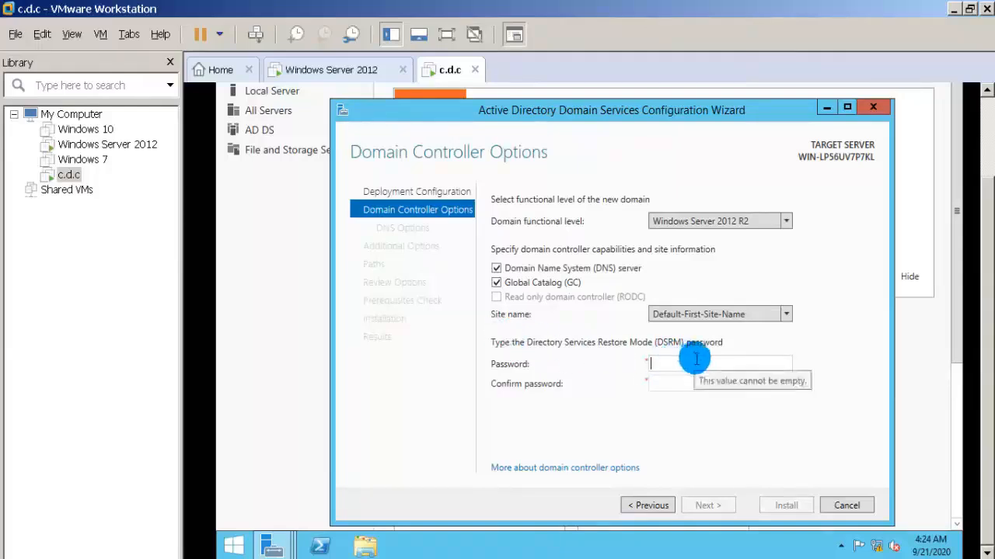
pyautogui.write('***')
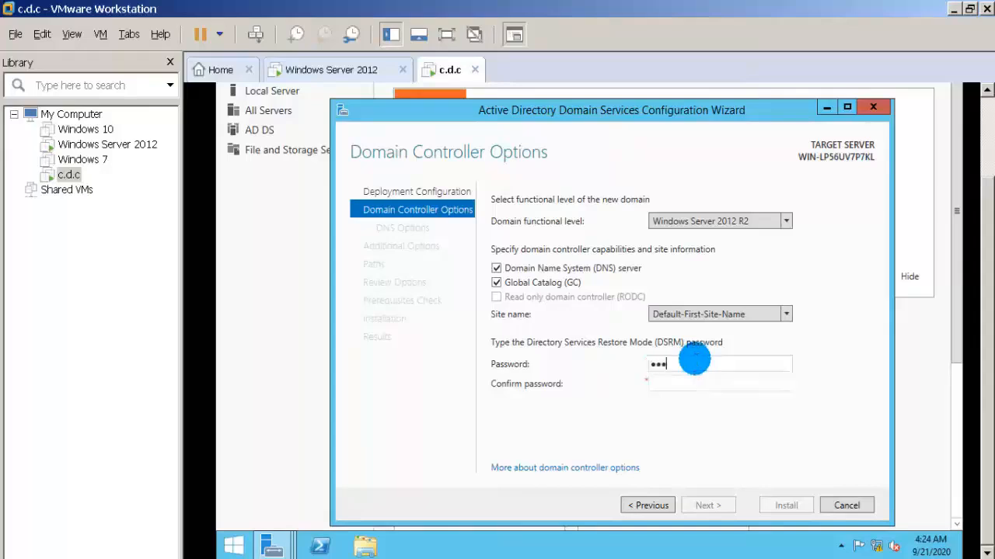
pyautogui.write('***')
pyautogui.press('Tab')
pyautogui.write('***')
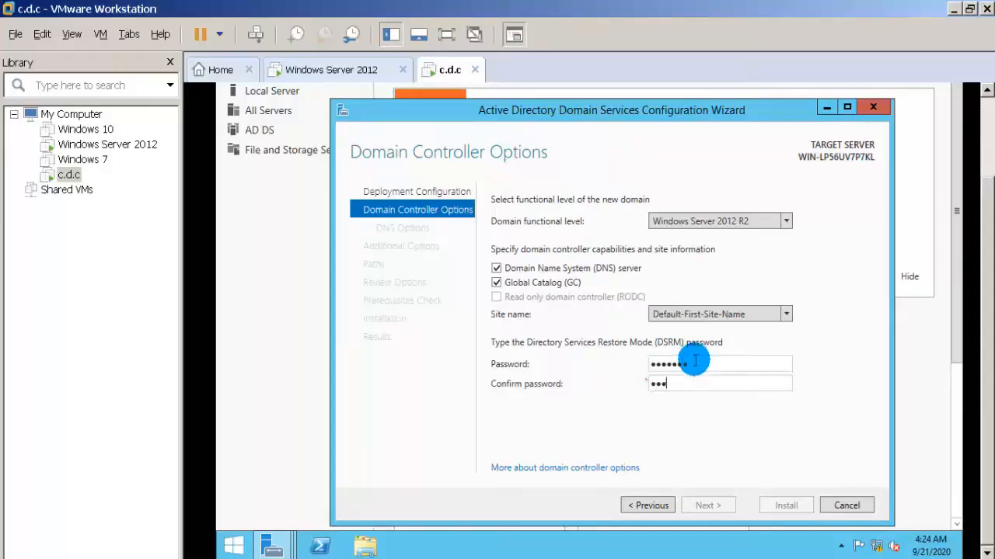
pyautogui.write('***')
pyautogui.press('BackSpace')
pyautogui.press('BackSpace')
pyautogui.press('BackSpace')
pyautogui.press('BackSpace')
pyautogui.press('BackSpace')
pyautogui.press('BackSpace')
pyautogui.write('*******')
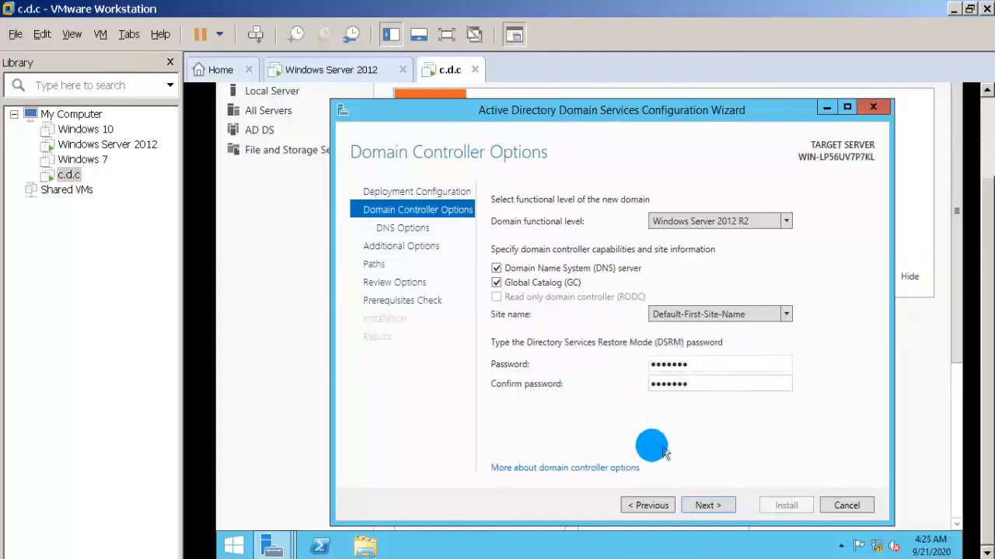
pyautogui.click(702, 507)
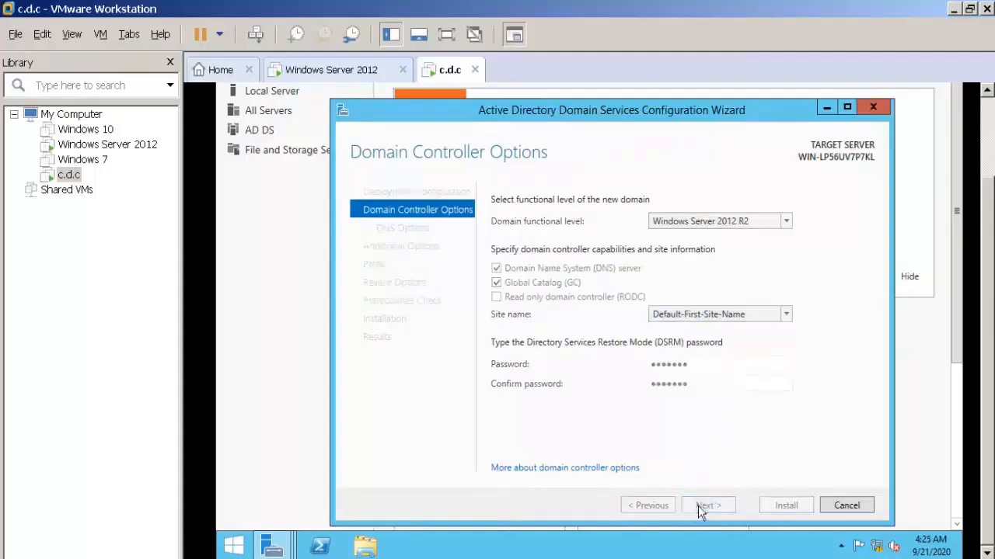
# Accept the DNS options, NetBIOS name DELHI, default folder paths and reviewed selections, complete the promotion, and dismiss the sign-out notice.
pyautogui.click(702, 505)
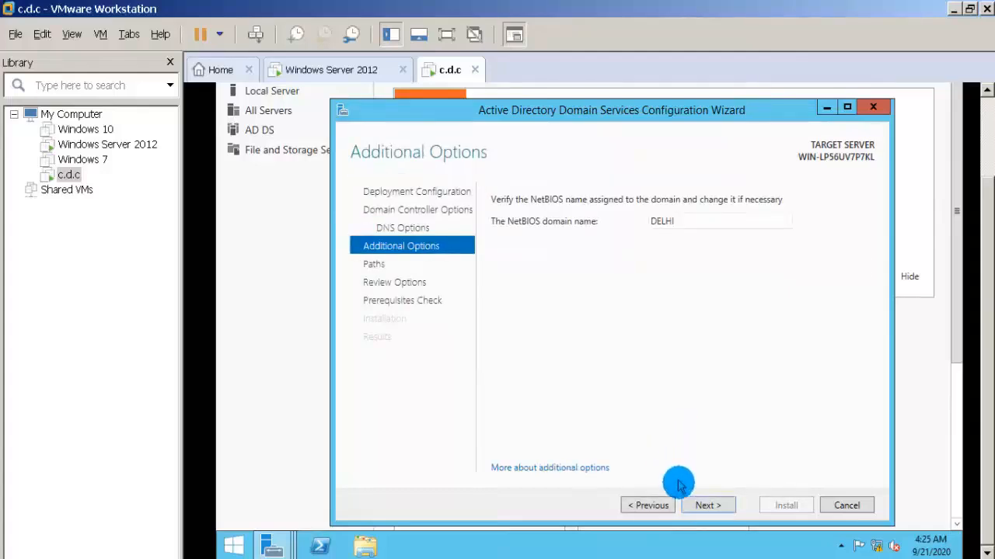
pyautogui.click(700, 505)
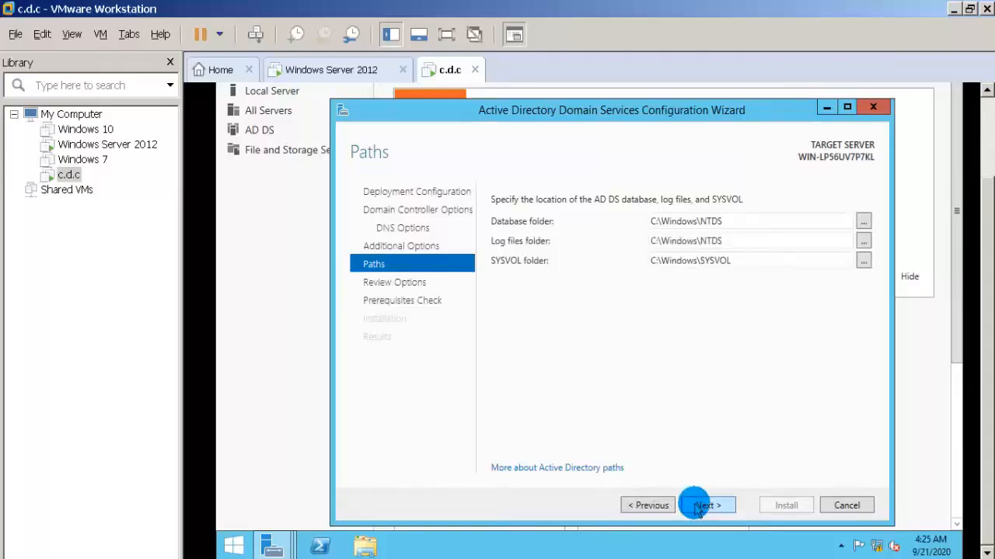
pyautogui.click(699, 506)
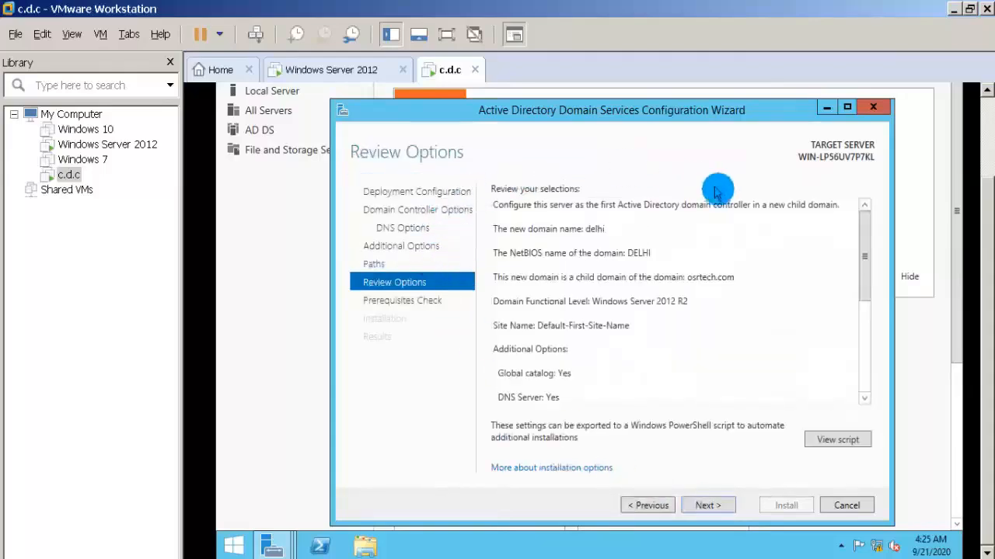
pyautogui.click(702, 507)
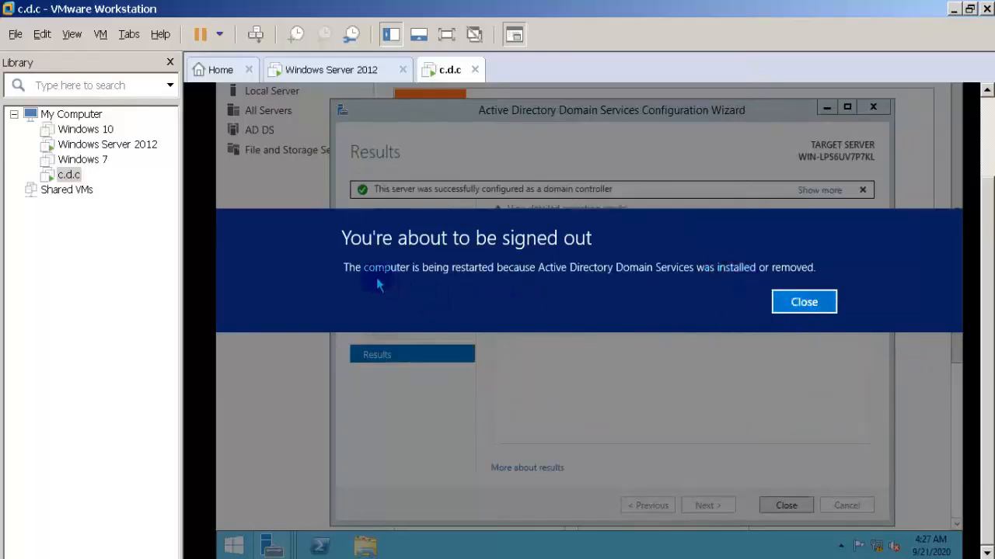
pyautogui.click(800, 307)
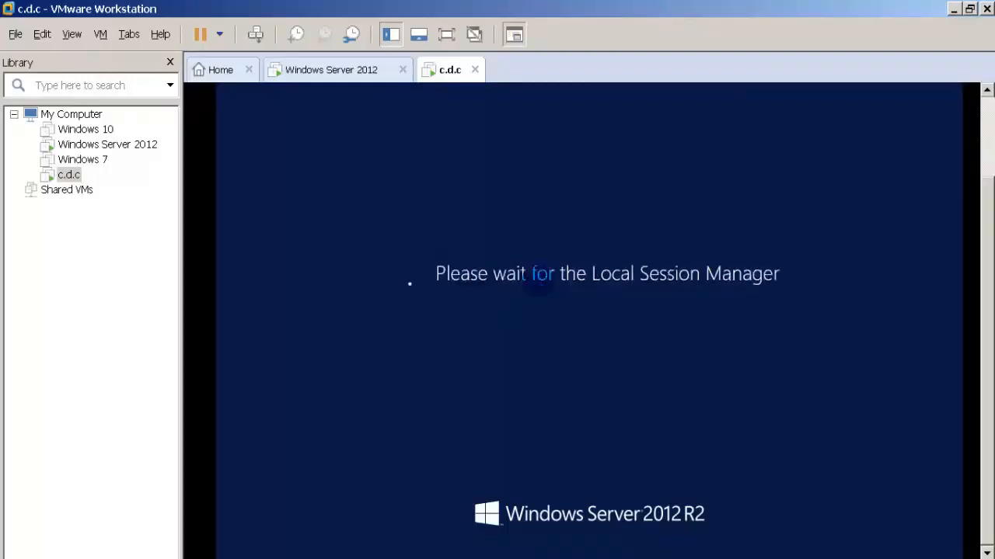
# Sign in to the c.d.c server as DELHI\Administrator with the account password.
pyautogui.press('ctrl+alt+Insert')
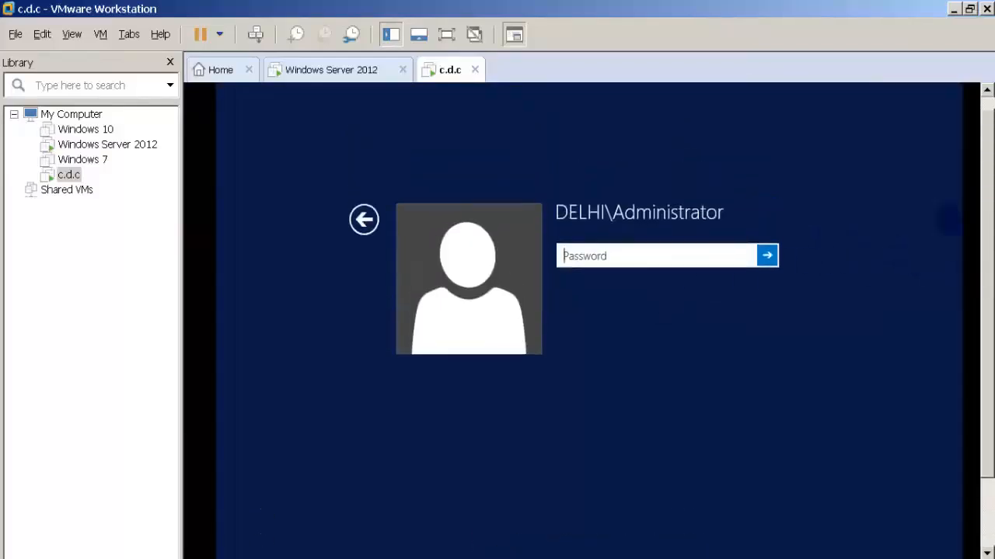
pyautogui.click(592, 261)
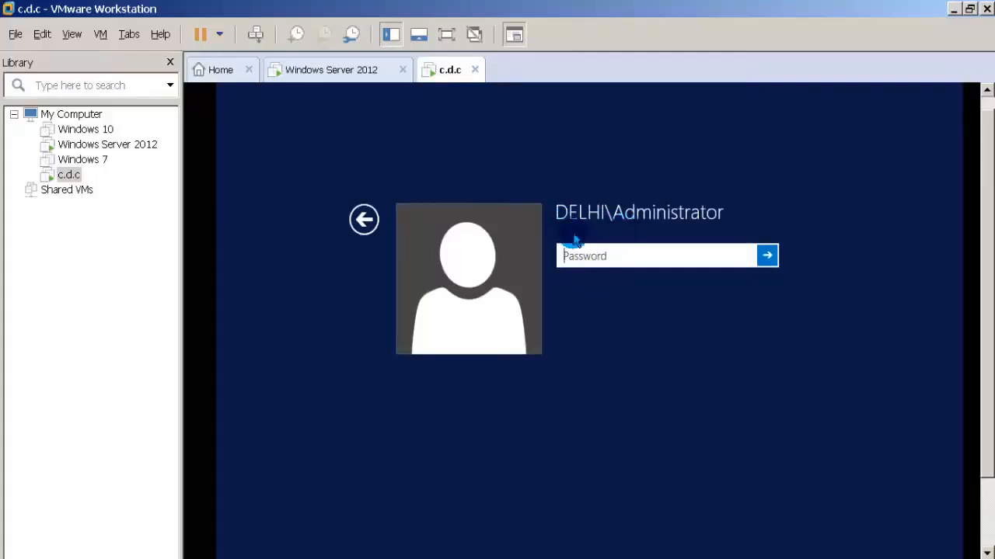
pyautogui.click(605, 255)
pyautogui.click(631, 254)
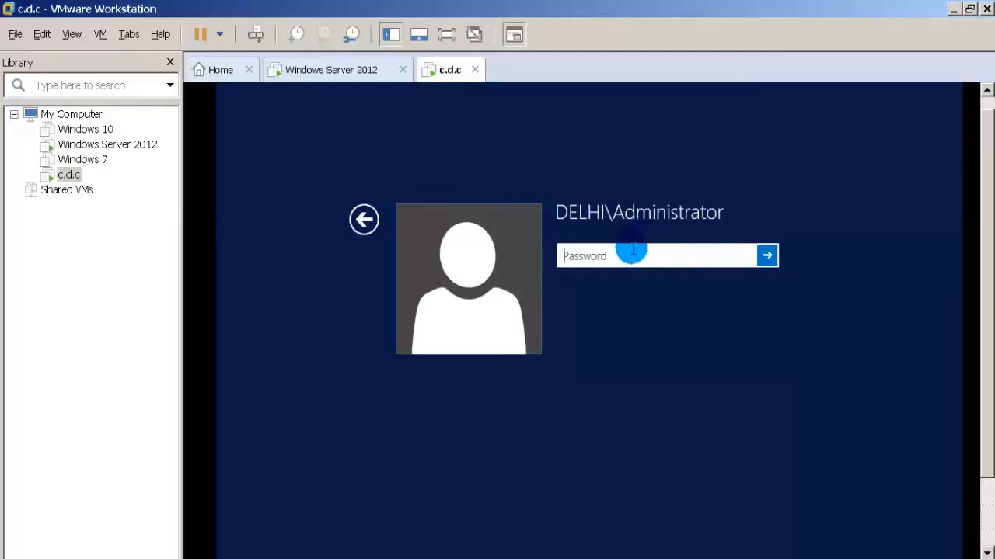
pyautogui.click(630, 255)
pyautogui.write('*****')
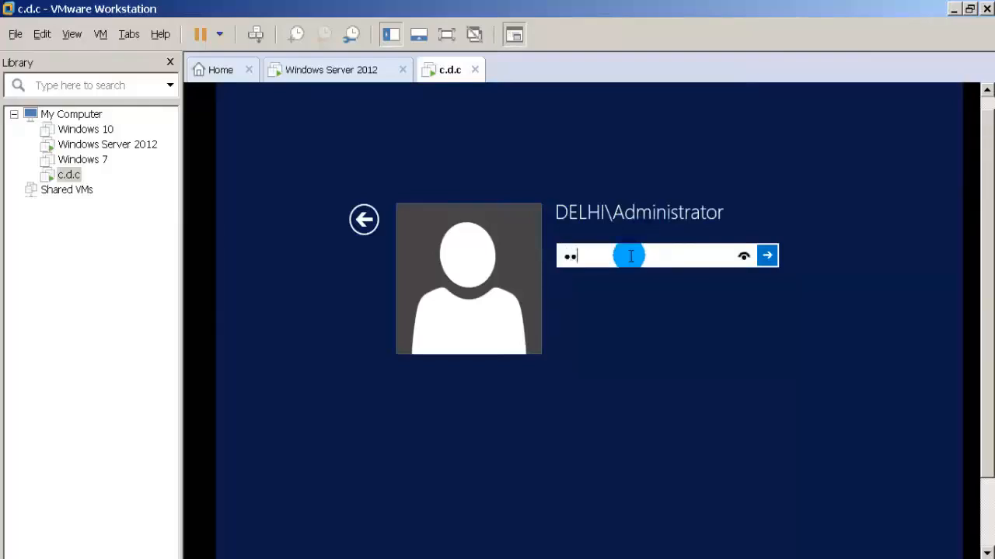
pyautogui.write('***')
pyautogui.press('Return')
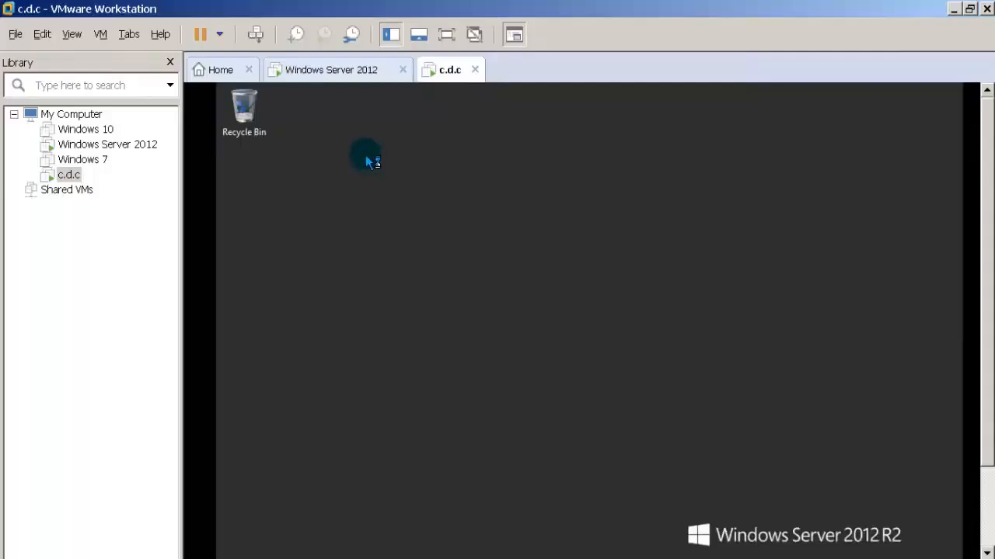
# Switch to the Windows Server 2012 virtual machine and close the Network Connections and Network and Sharing Center windows.
pyautogui.click(450, 83)
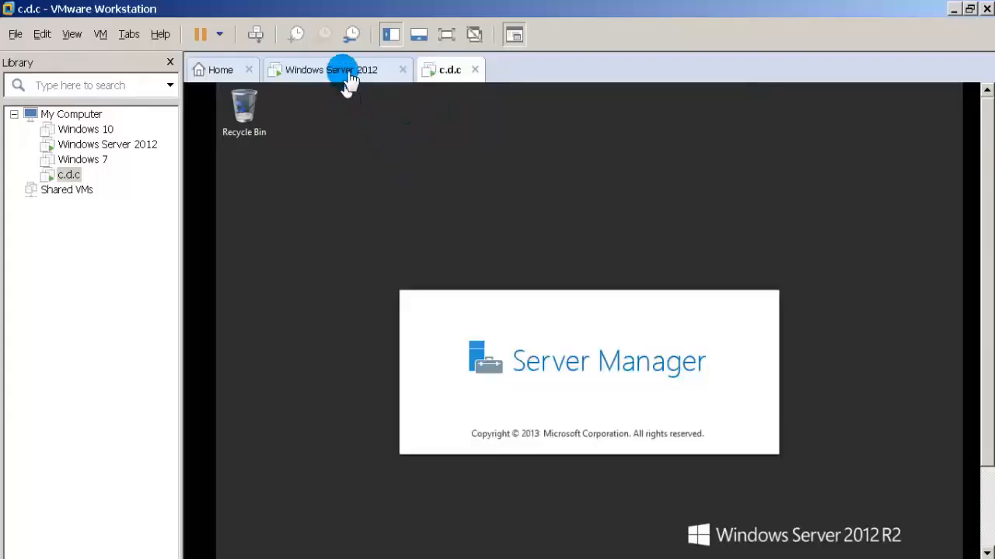
pyautogui.click(349, 77)
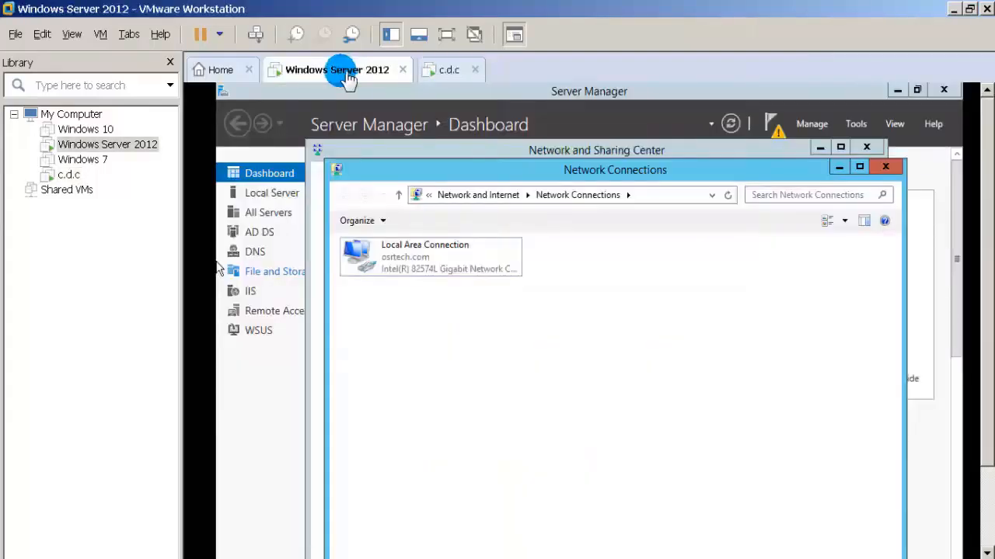
pyautogui.click(885, 169)
pyautogui.click(872, 151)
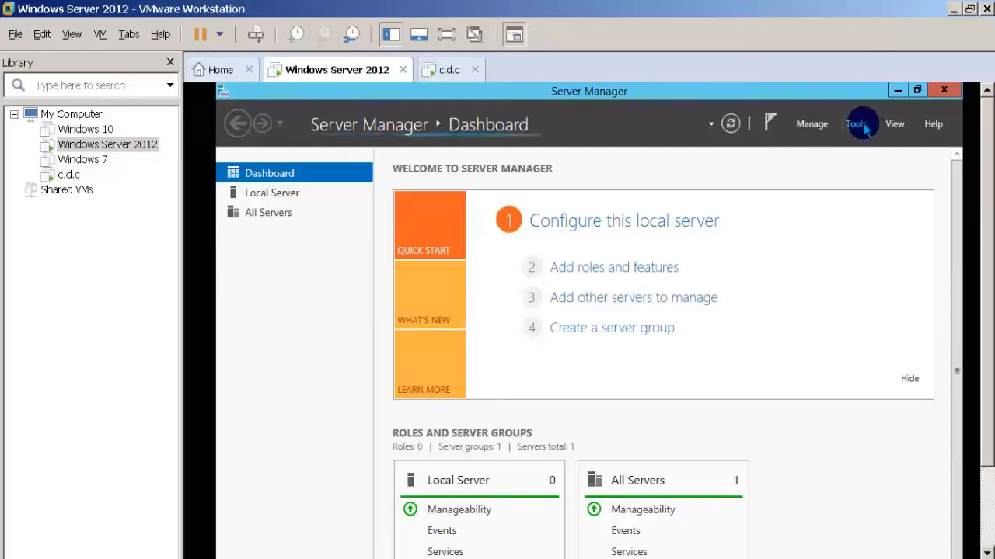
# Open Active Directory Users and Computers, change its managed domain to the child domain delhi.osrtech.com, and expand that domain.
pyautogui.click(866, 129)
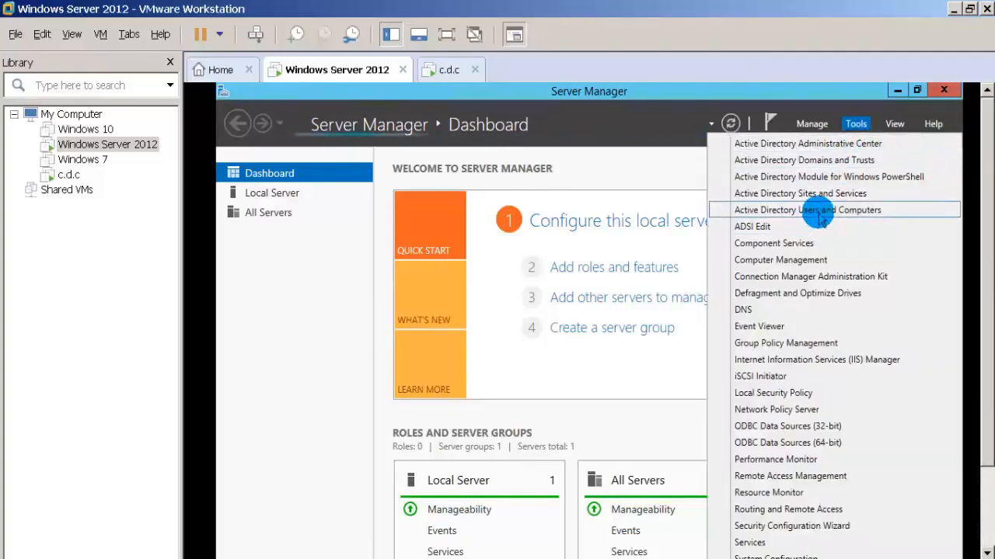
pyautogui.click(820, 218)
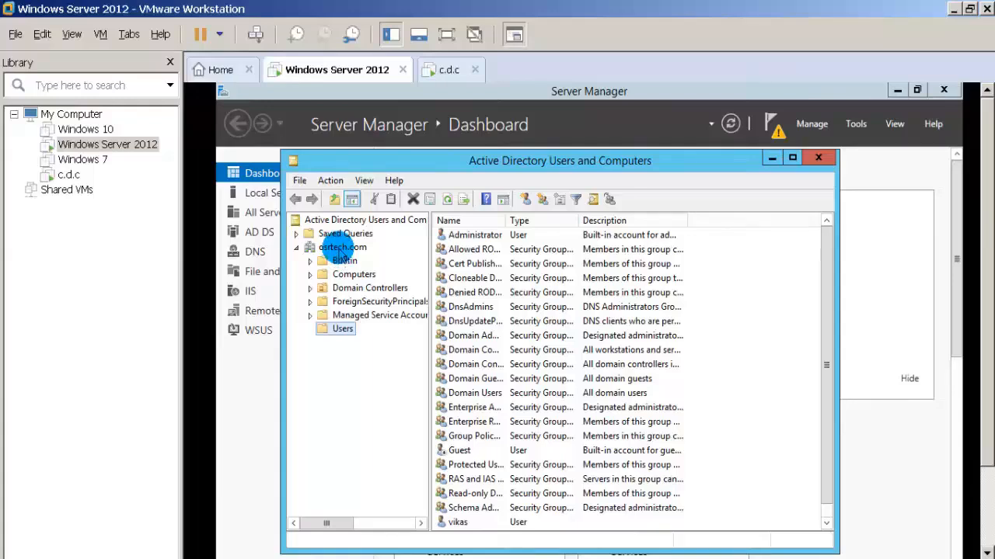
pyautogui.rightClick(340, 253)
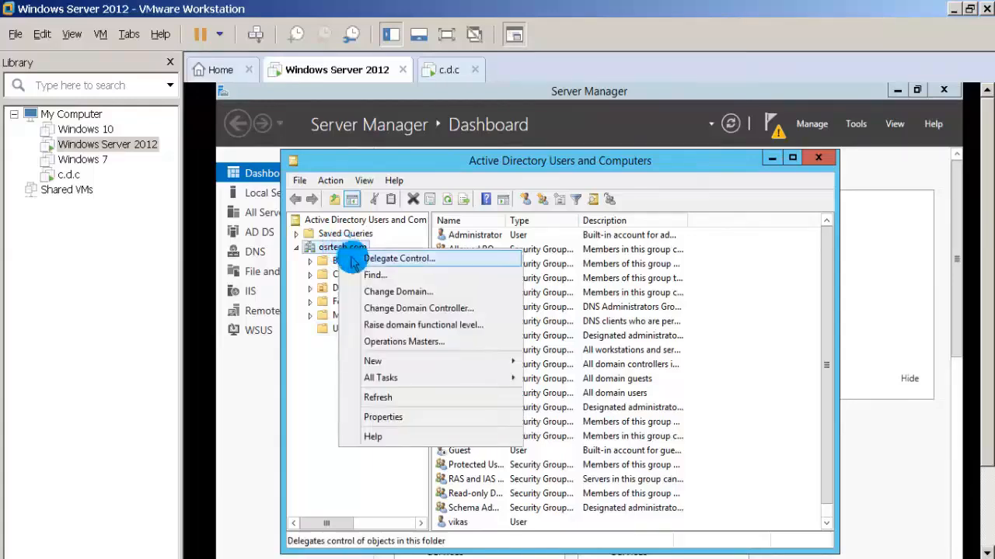
pyautogui.click(399, 293)
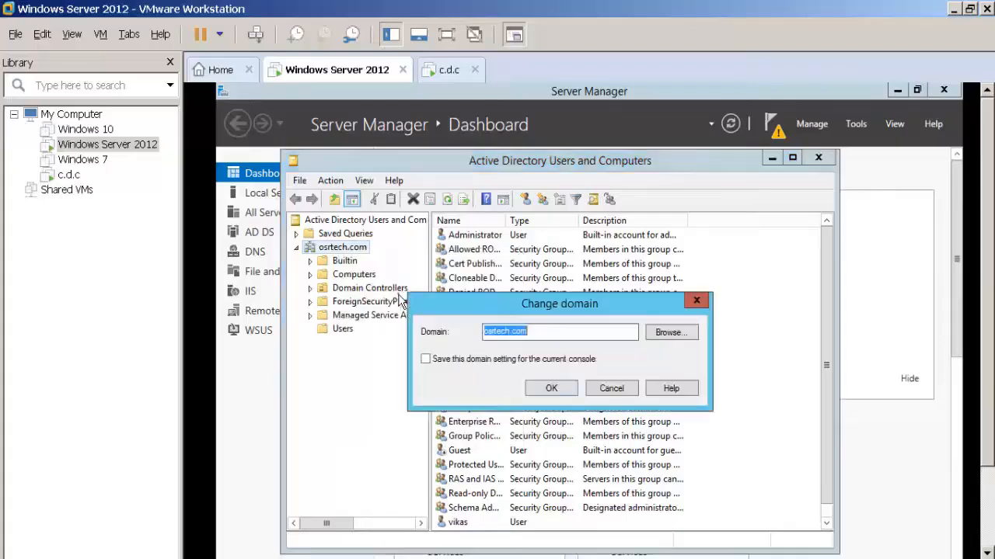
pyautogui.click(659, 337)
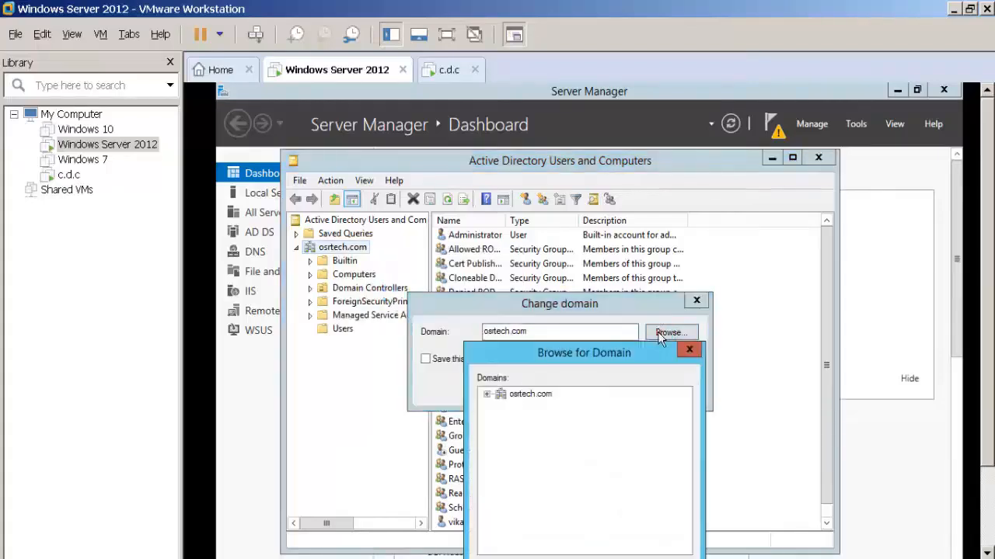
pyautogui.click(485, 397)
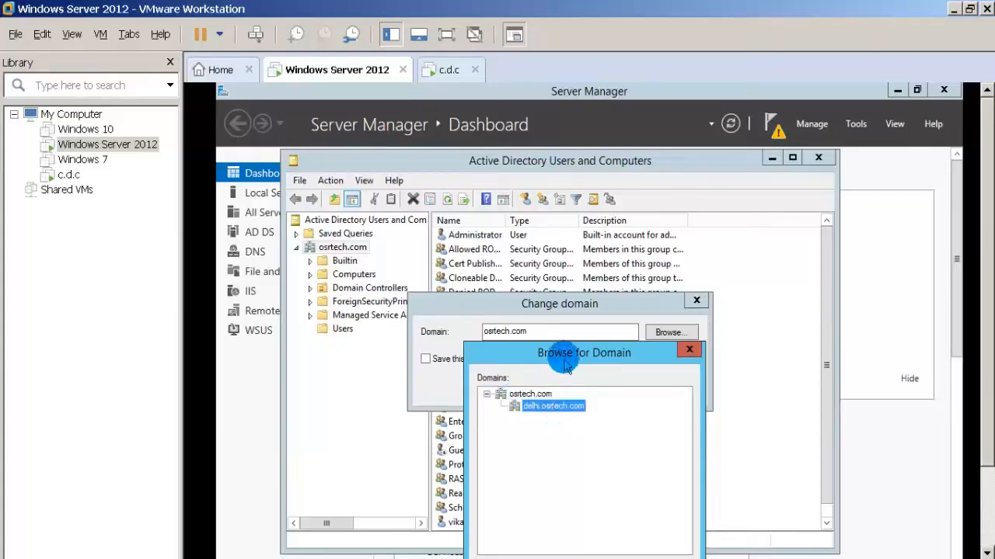
pyautogui.moveTo(557, 355); pyautogui.dragTo(557, 275)
pyautogui.click(595, 497)
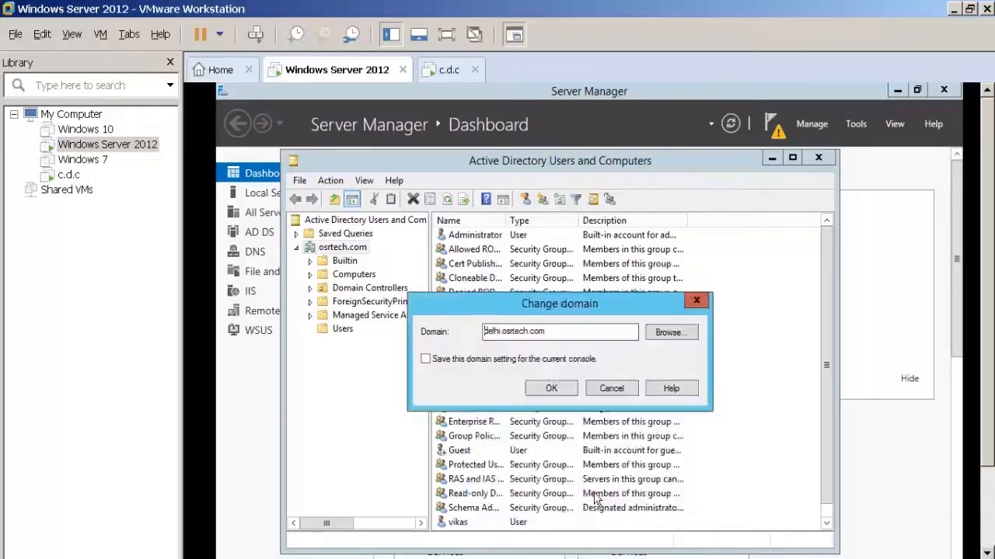
pyautogui.click(546, 388)
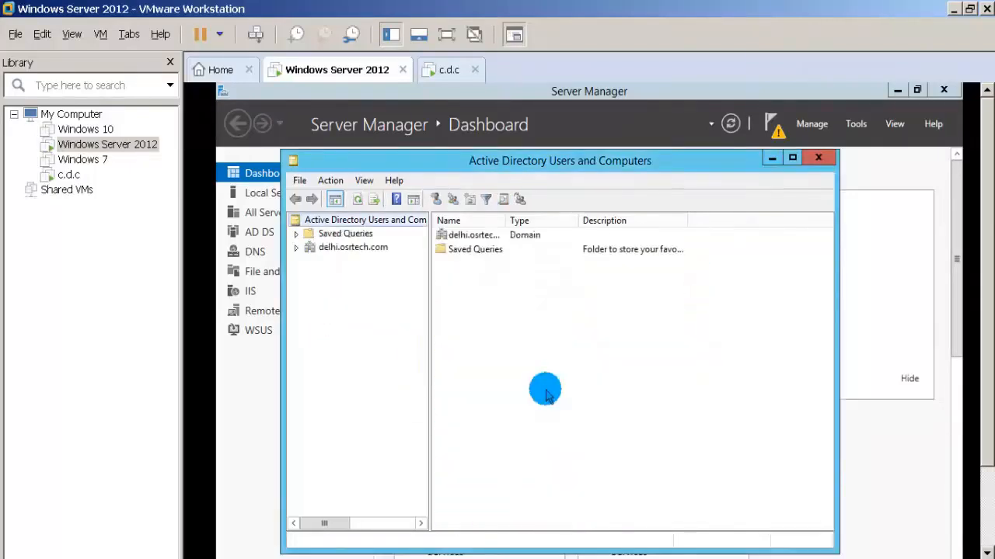
pyautogui.click(296, 247)
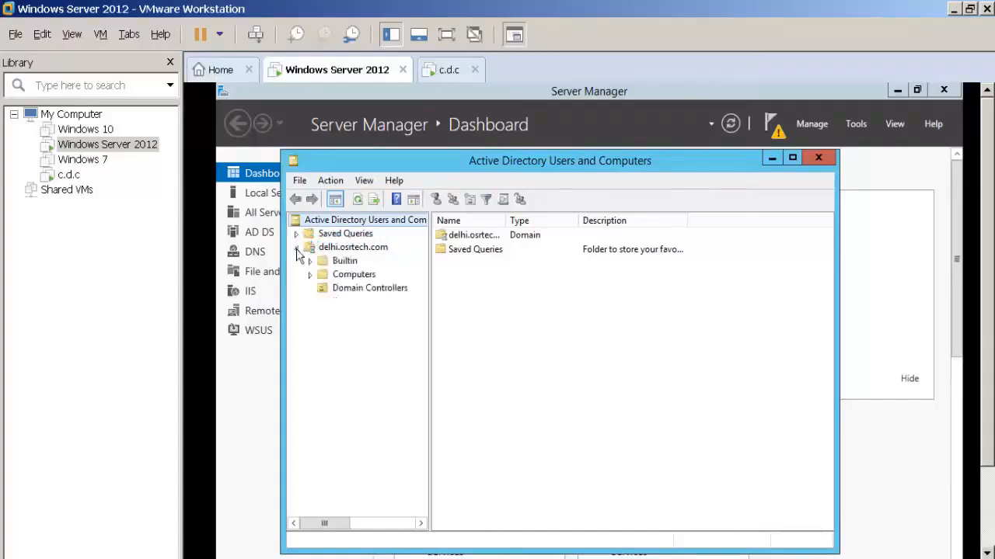
pyautogui.rightClick(340, 251)
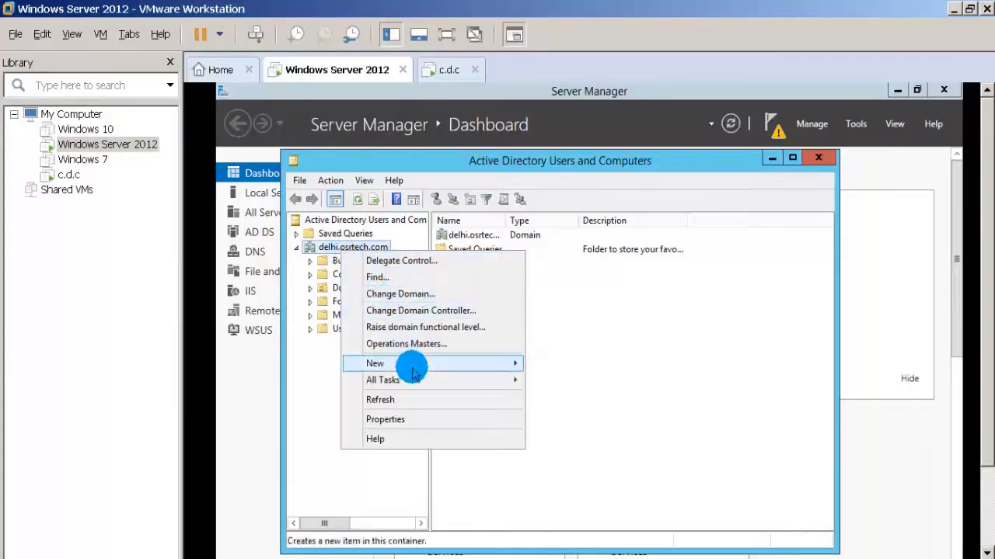
pyautogui.moveTo(412, 372)
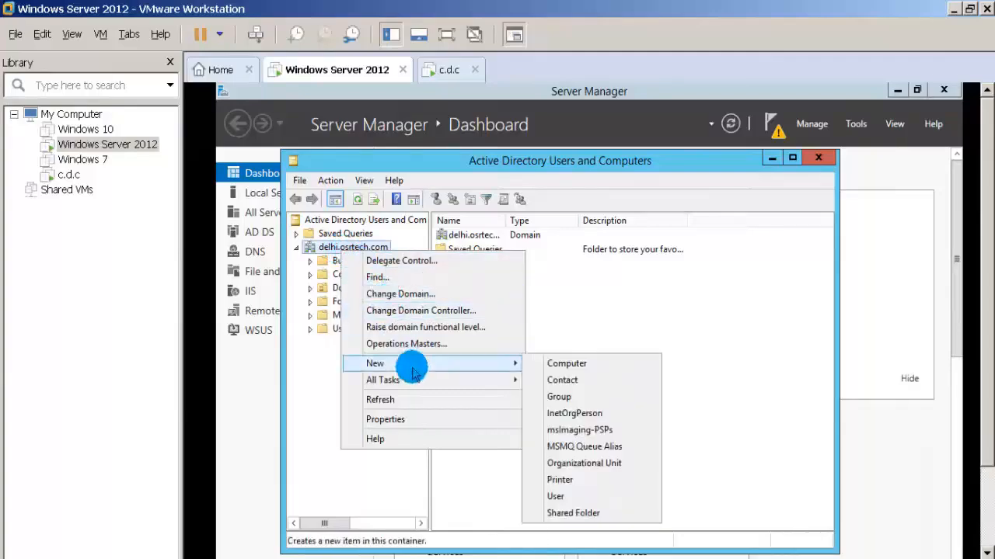
pyautogui.click(402, 294)
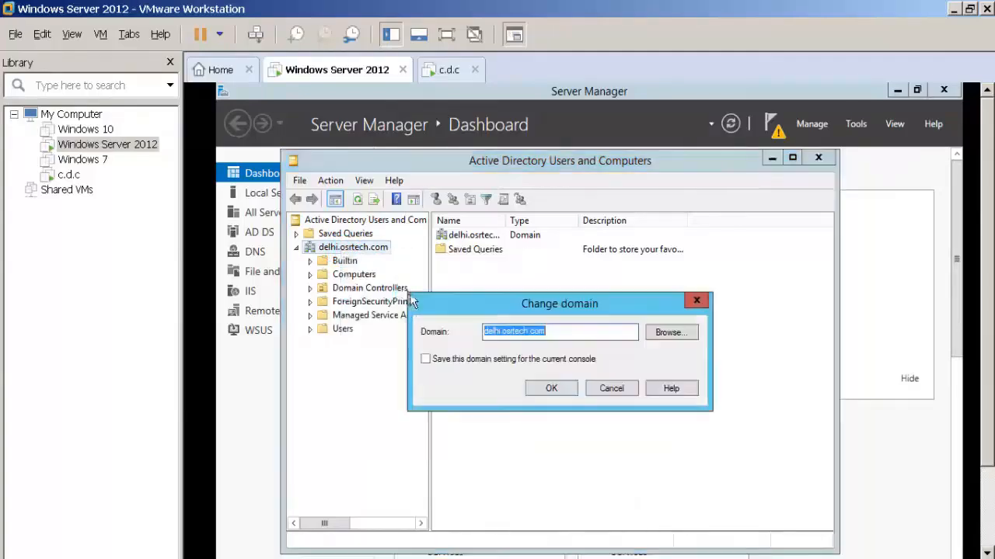
pyautogui.click(667, 333)
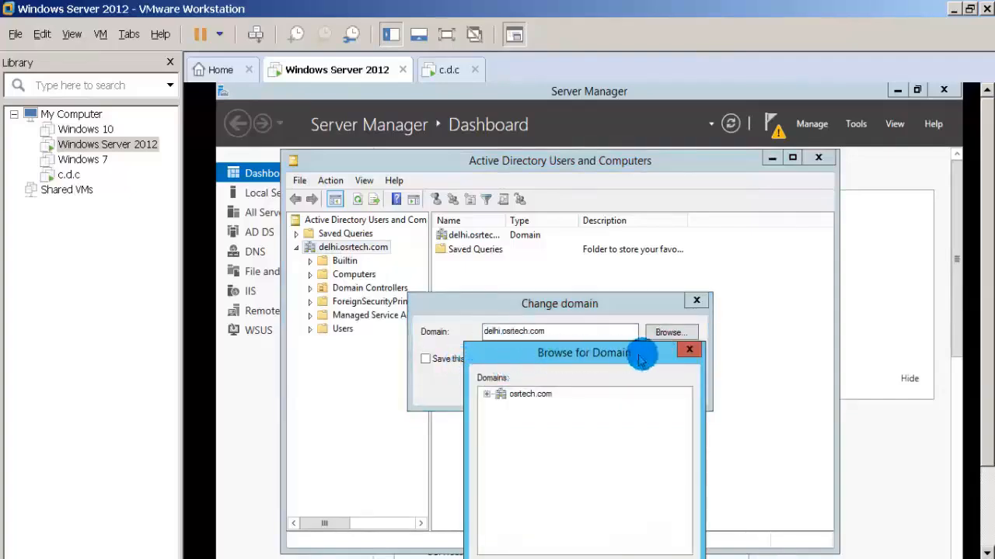
pyautogui.click(688, 349)
pyautogui.click(613, 390)
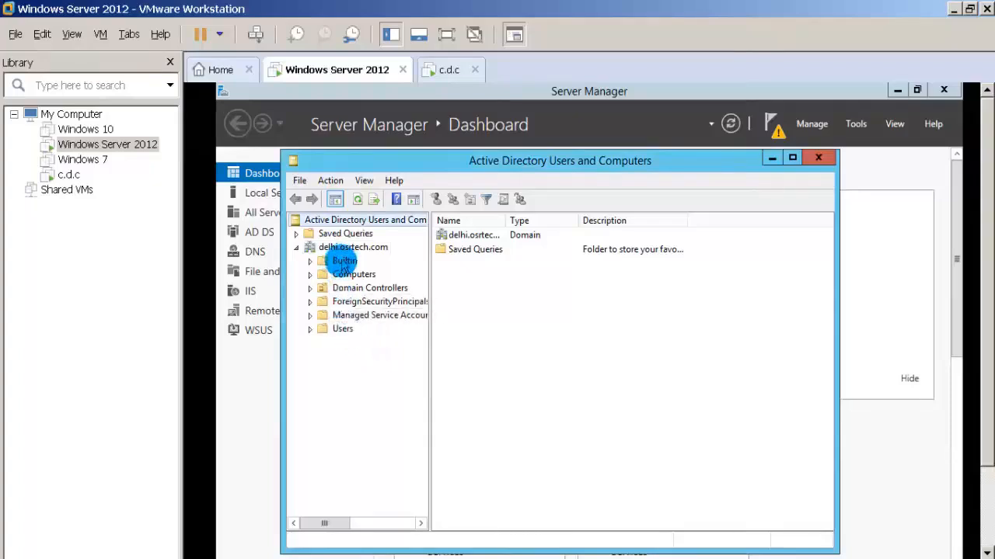
# Start a new user in the Users container of delhi.osrtech.com, fill in the first name and logon name, and continue.
pyautogui.click(342, 329)
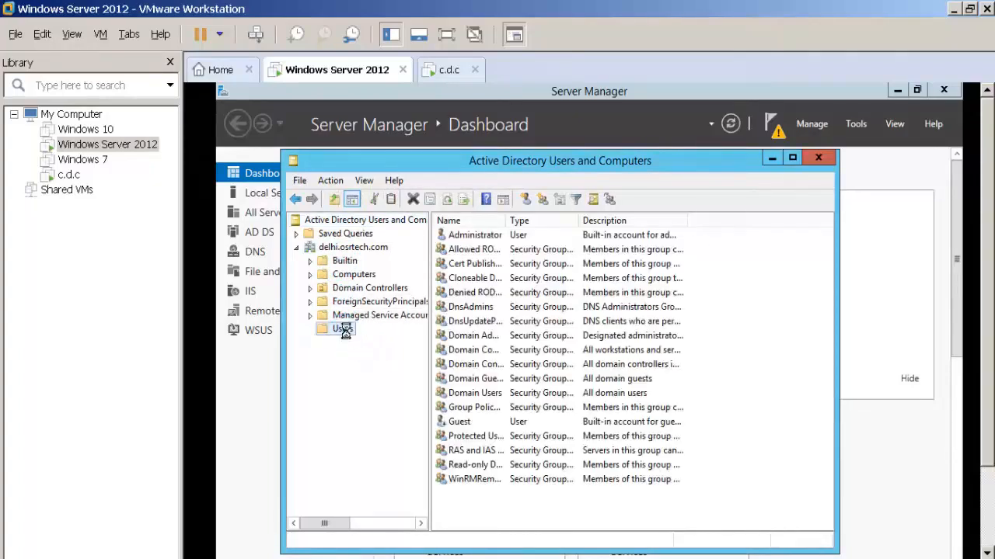
pyautogui.rightClick(342, 329)
pyautogui.moveTo(483, 379)
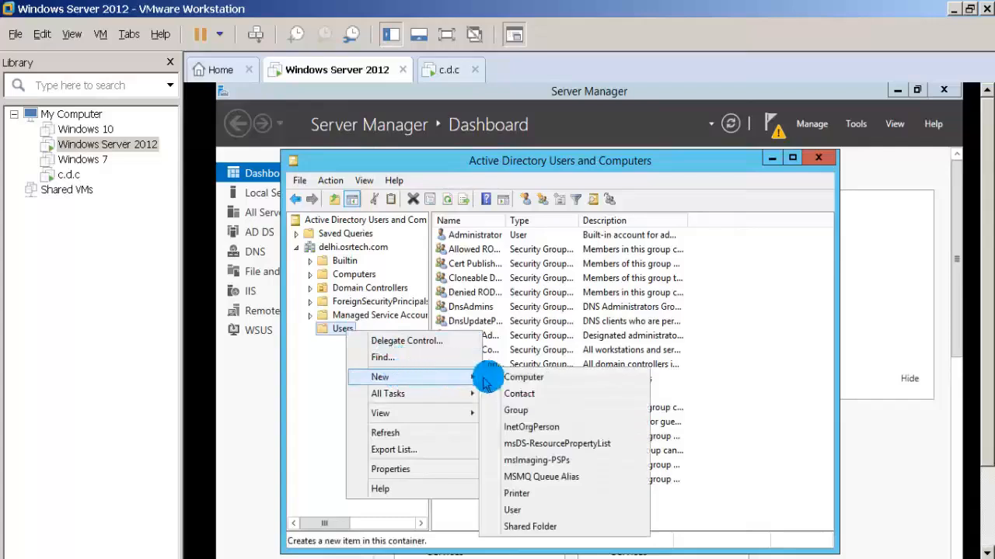
pyautogui.click(542, 509)
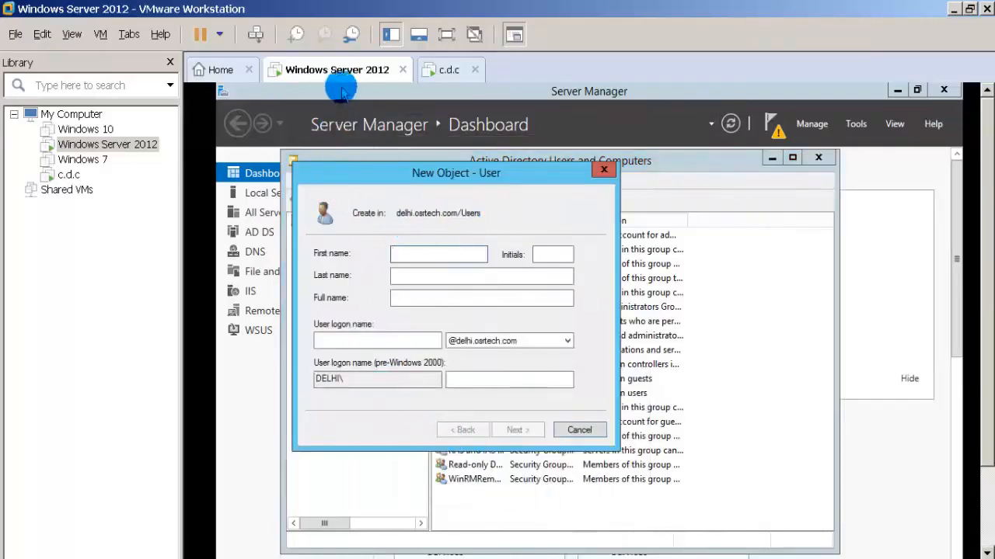
pyautogui.click(420, 254)
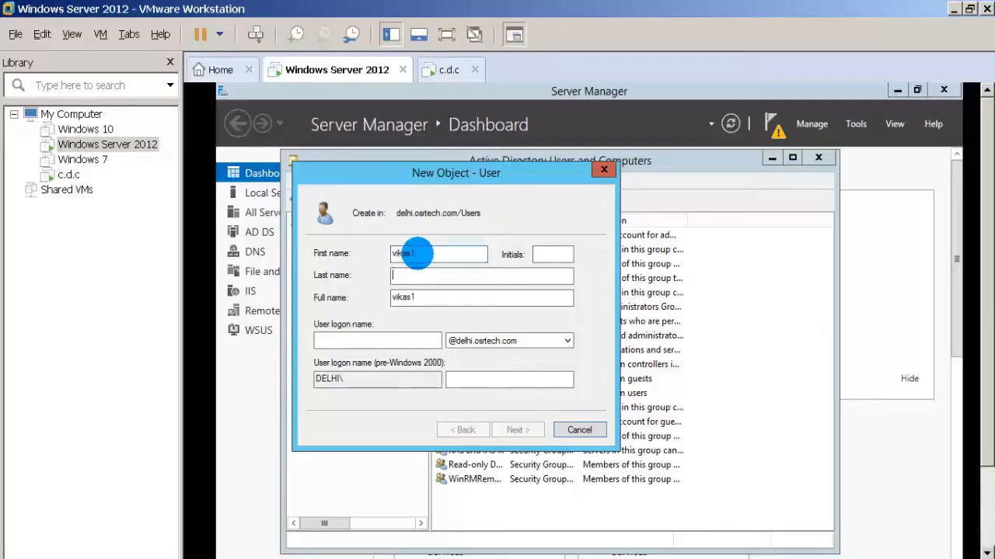
pyautogui.write('vikas1')
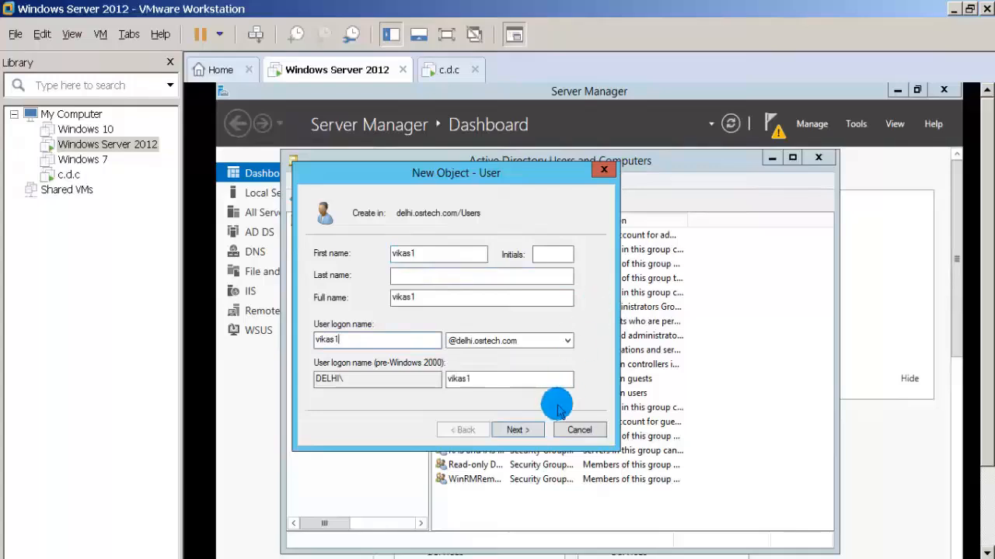
pyautogui.click(522, 429)
# Enter and confirm the new user's password, keep the required password change at next logon, and finish creating the account.
pyautogui.click(448, 256)
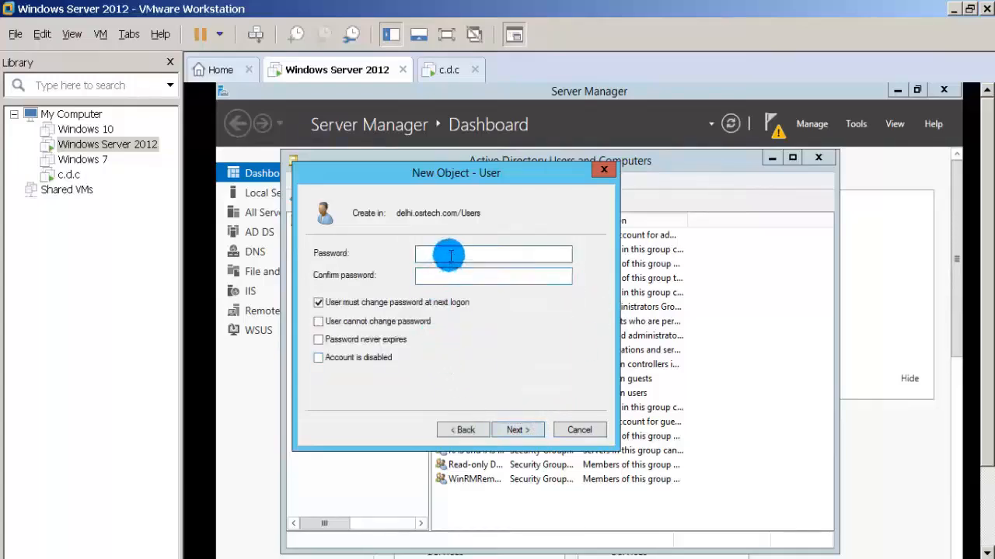
pyautogui.click(449, 255)
pyautogui.write('•')
pyautogui.press('Tab')
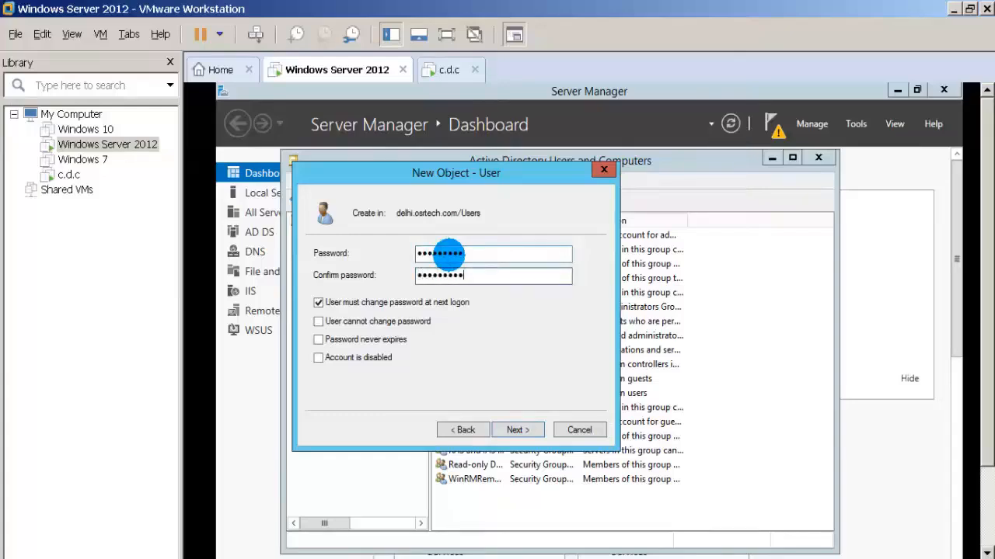
pyautogui.press('Return')
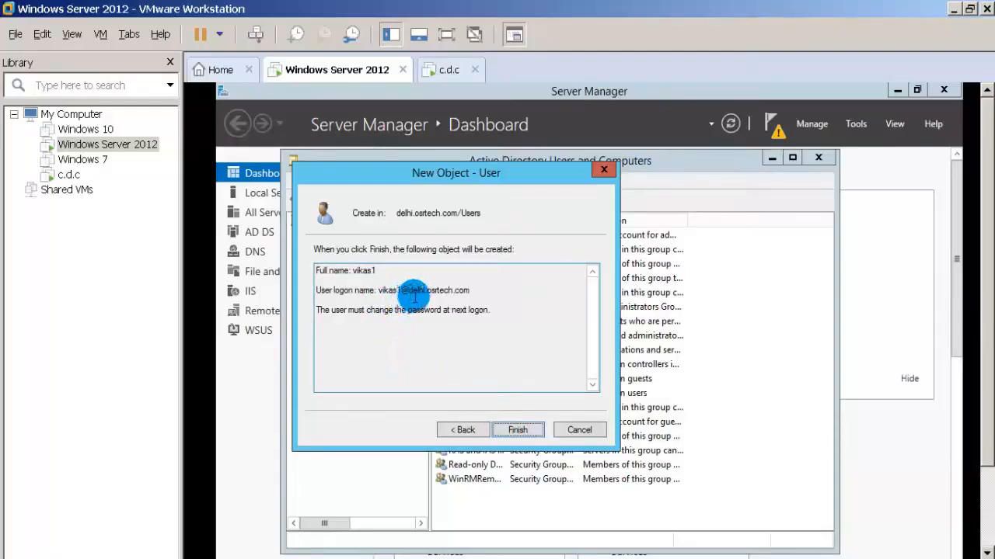
pyautogui.click(517, 430)
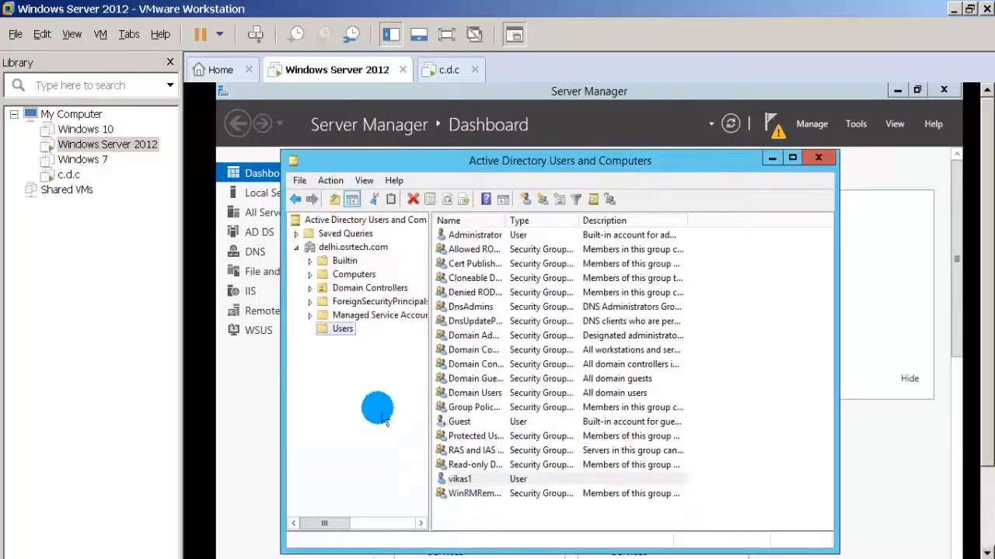
# Change the managed domain in Active Directory Users and Computers back to the parent domain osrtech.com and display its containers.
pyautogui.rightClick(348, 248)
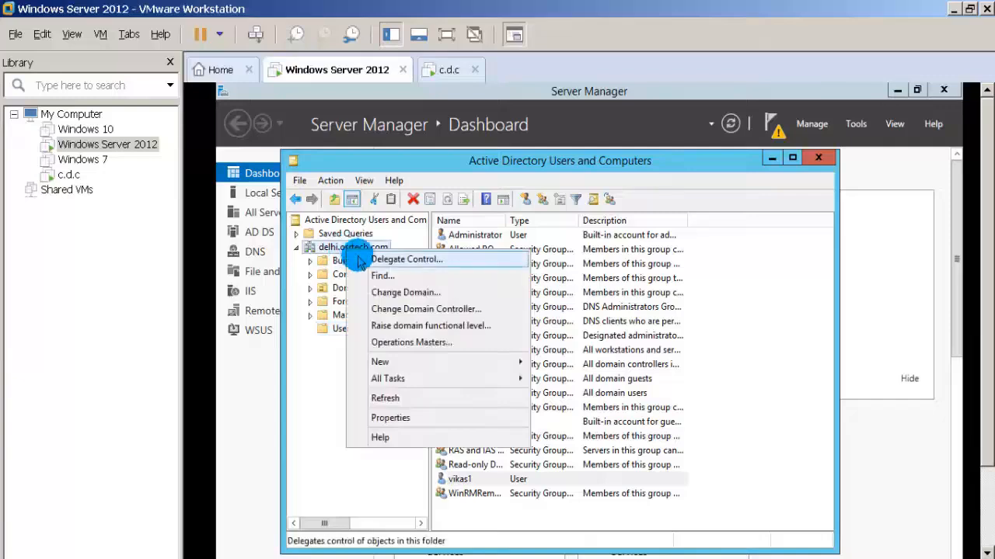
pyautogui.click(380, 292)
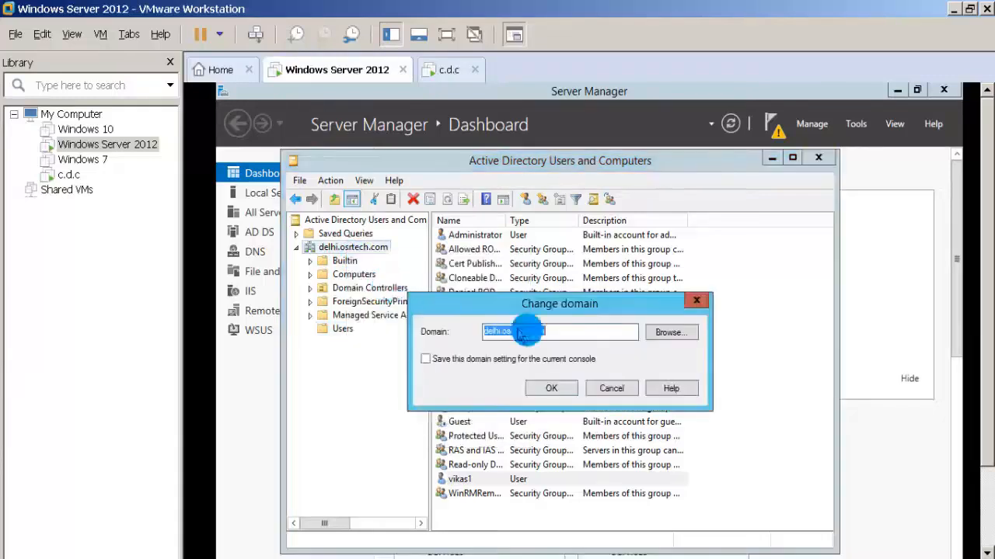
pyautogui.click(657, 333)
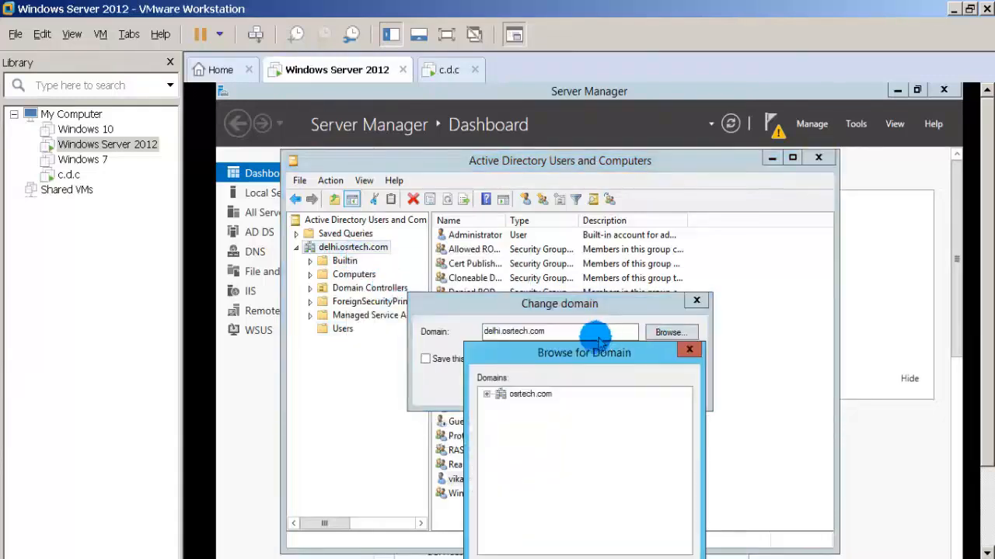
pyautogui.click(519, 394)
pyautogui.moveTo(540, 354); pyautogui.dragTo(537, 242)
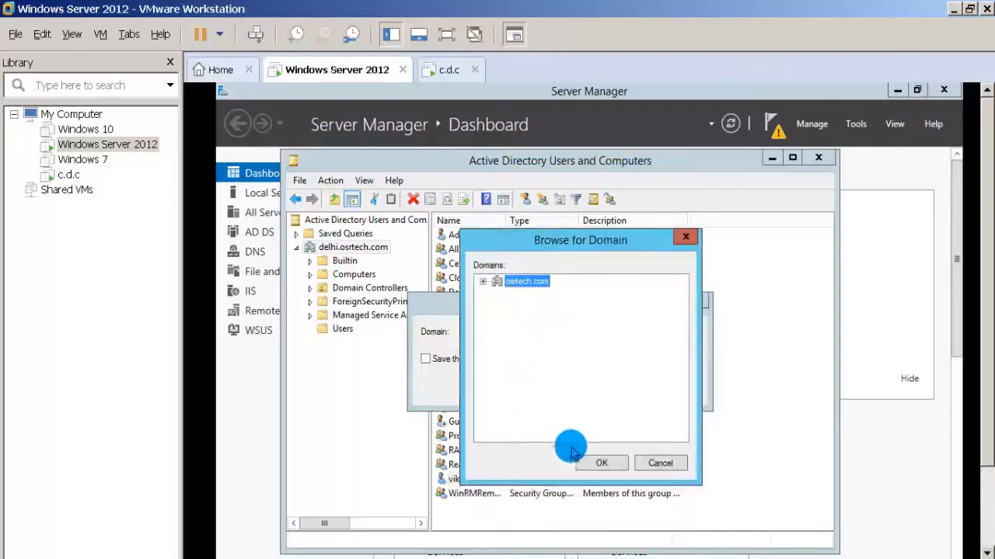
pyautogui.click(594, 462)
pyautogui.click(535, 384)
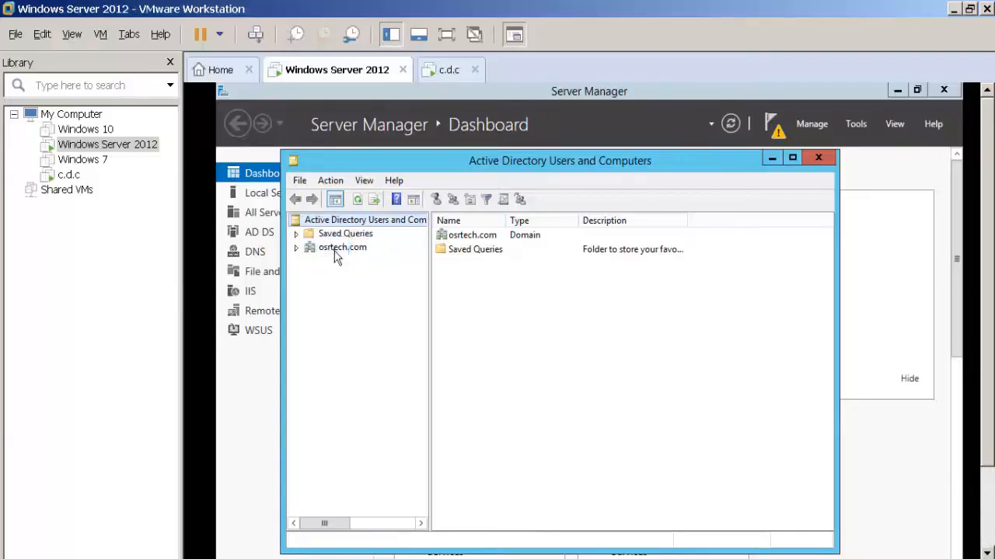
pyautogui.click(335, 254)
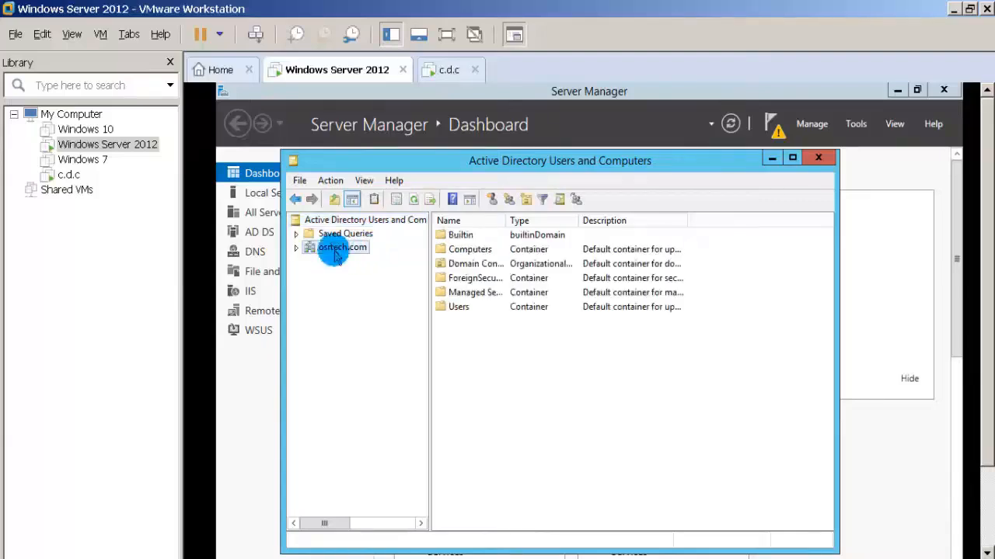
# Switch to the c.d.c virtual machine, open Active Directory Users and Computers, and show the Users container of delhi.osrtech.com.
pyautogui.click(447, 69)
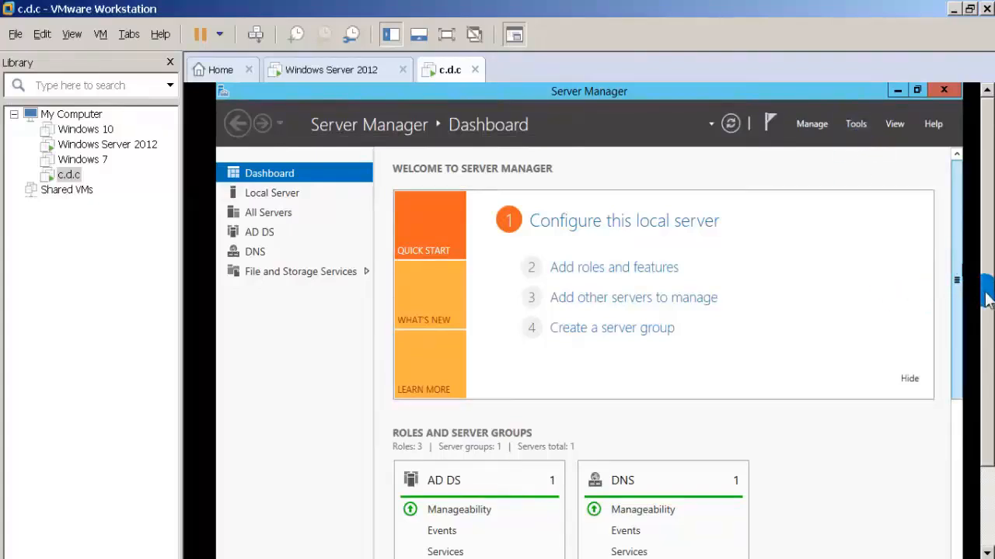
pyautogui.moveTo(987, 293)
pyautogui.mouseDown()
pyautogui.moveTo(990, 382)
pyautogui.moveTo(987, 285)
pyautogui.mouseUp()
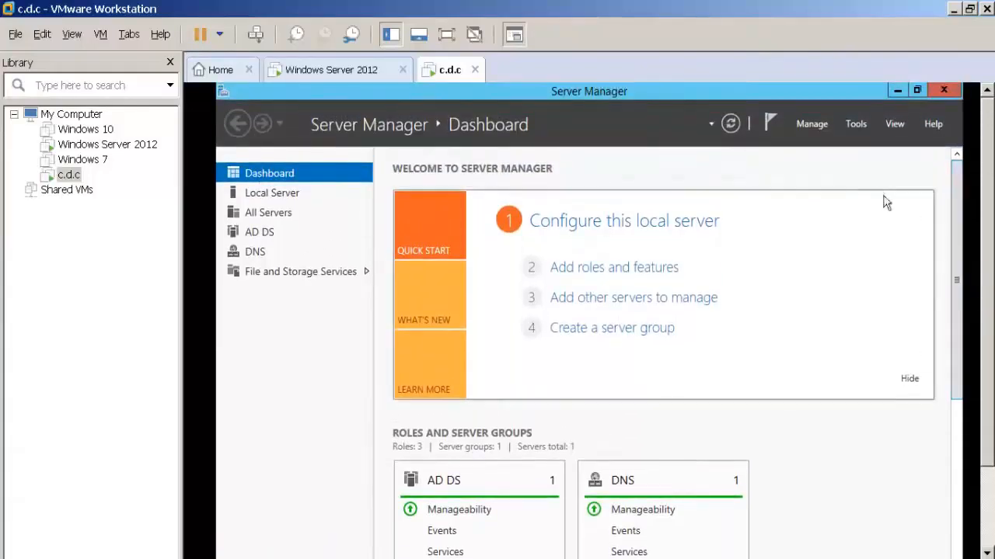
pyautogui.click(856, 126)
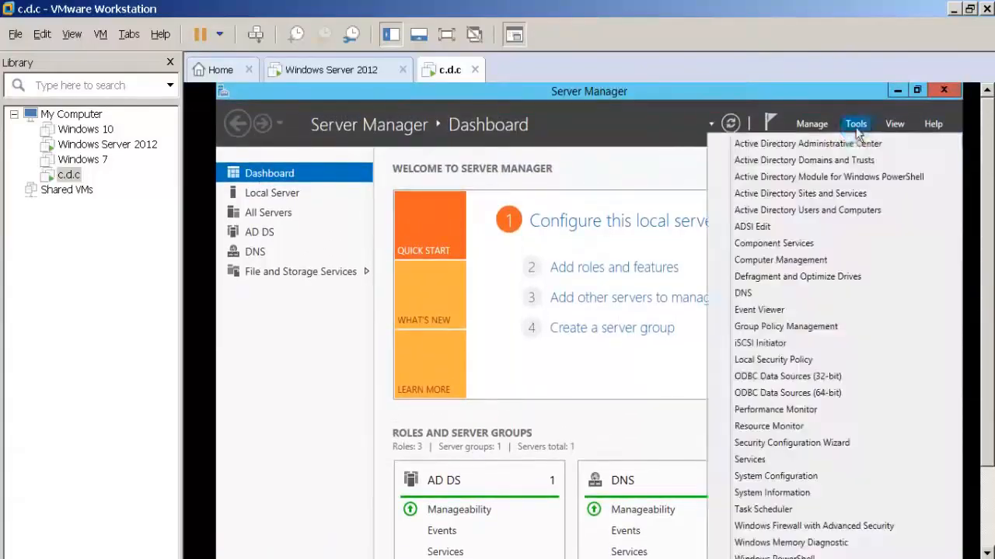
pyautogui.click(814, 208)
pyautogui.click(809, 213)
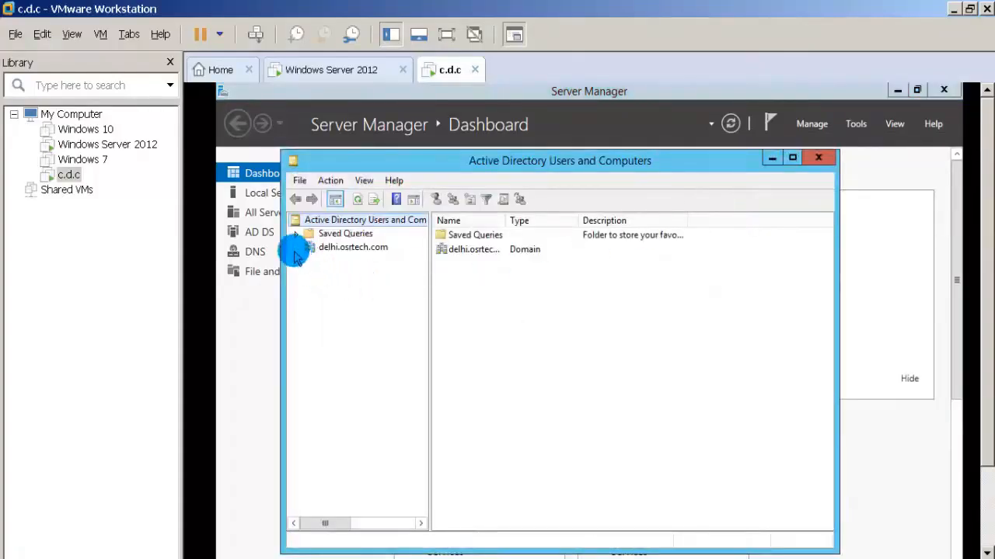
pyautogui.click(296, 248)
pyautogui.click(342, 329)
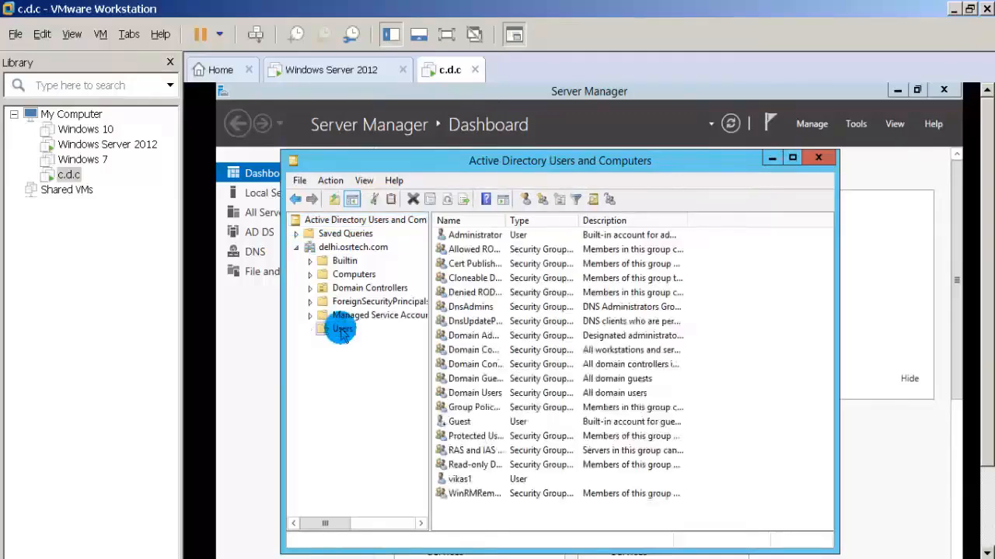
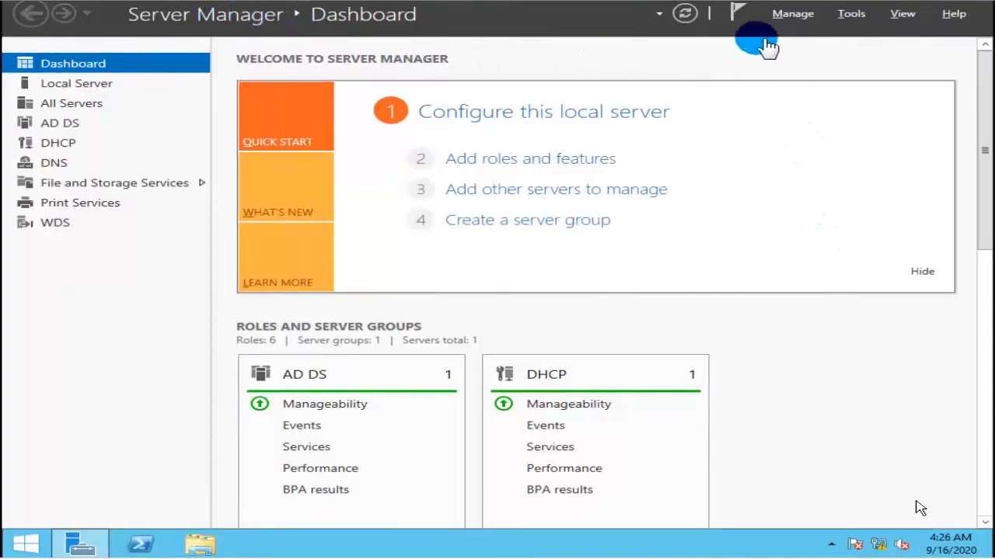
# Open Active Directory Users and Computers and locate the user account near the end of the Users container in osrtech.com.
pyautogui.click(849, 14)
pyautogui.click(850, 15)
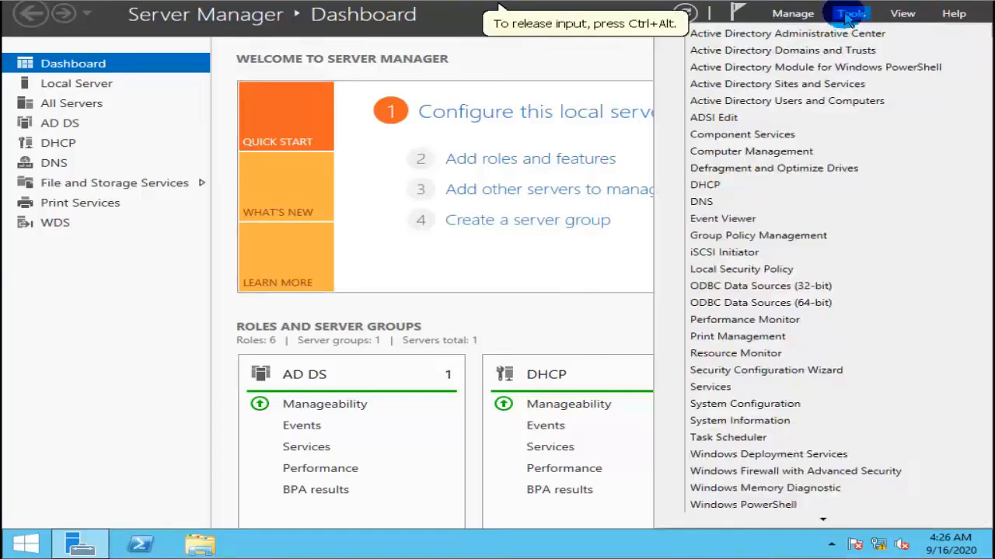
pyautogui.click(816, 103)
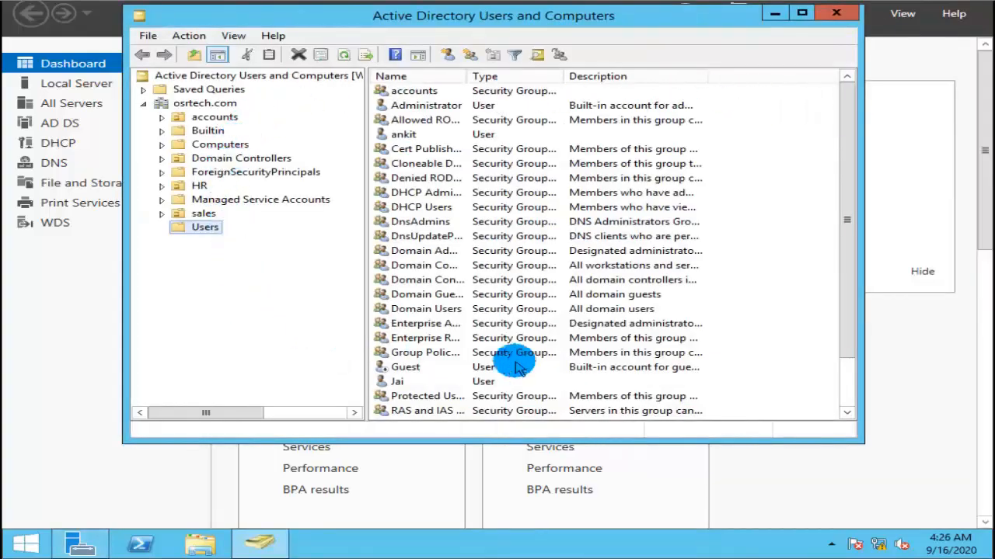
pyautogui.click(855, 372)
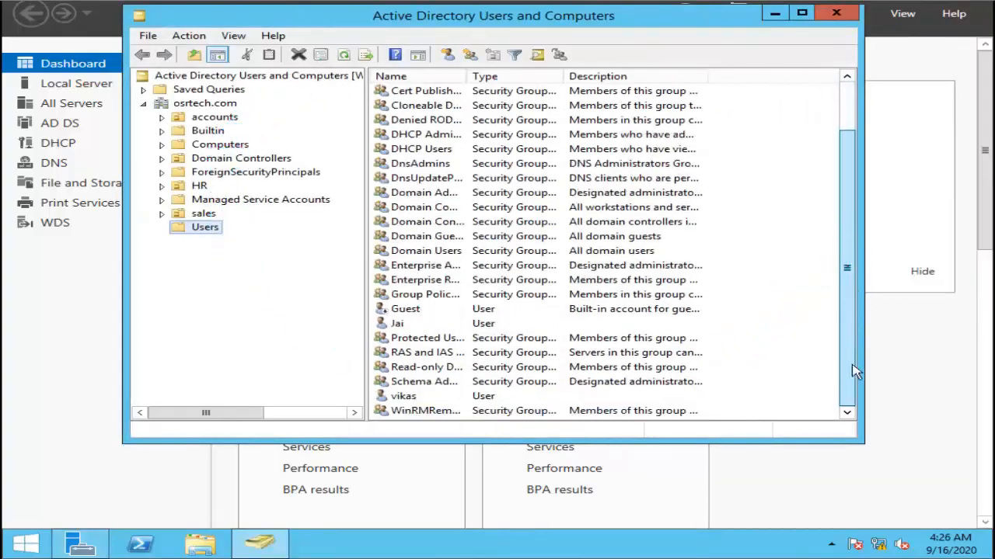
pyautogui.click(400, 398)
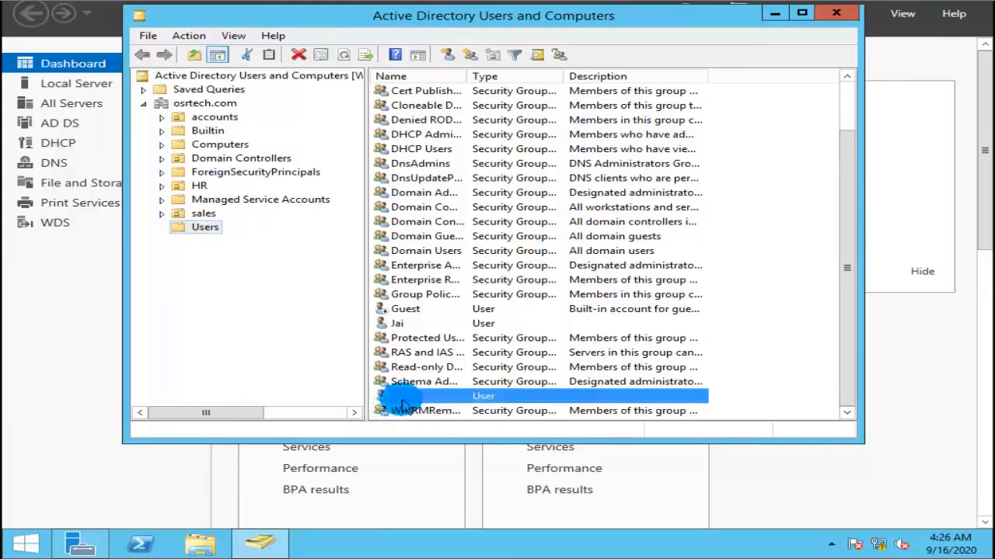
pyautogui.click(313, 335)
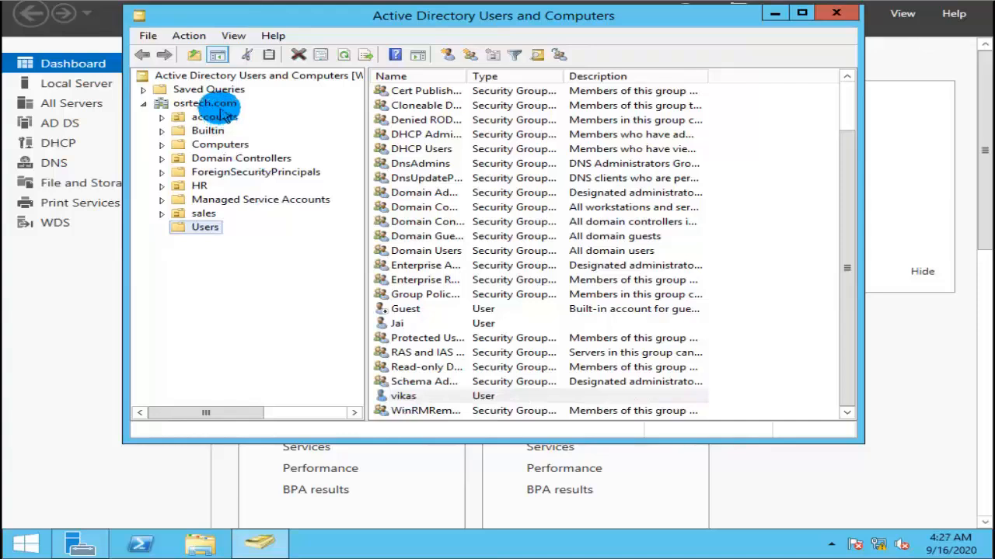
# Start delegating control of the osrtech.com domain, find the located user through an advanced search, and add that account as the delegate.
pyautogui.rightClick(222, 106)
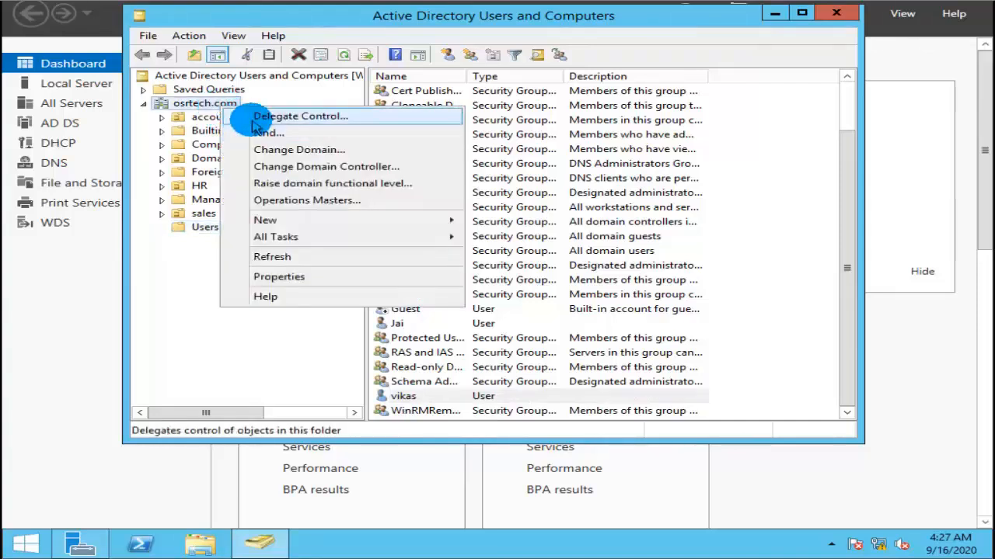
pyautogui.click(253, 118)
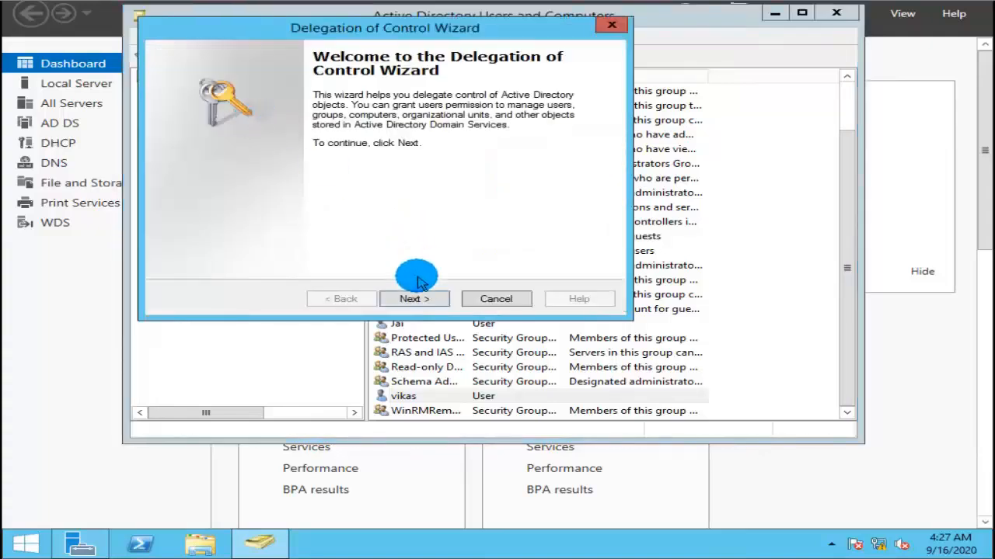
pyautogui.click(415, 295)
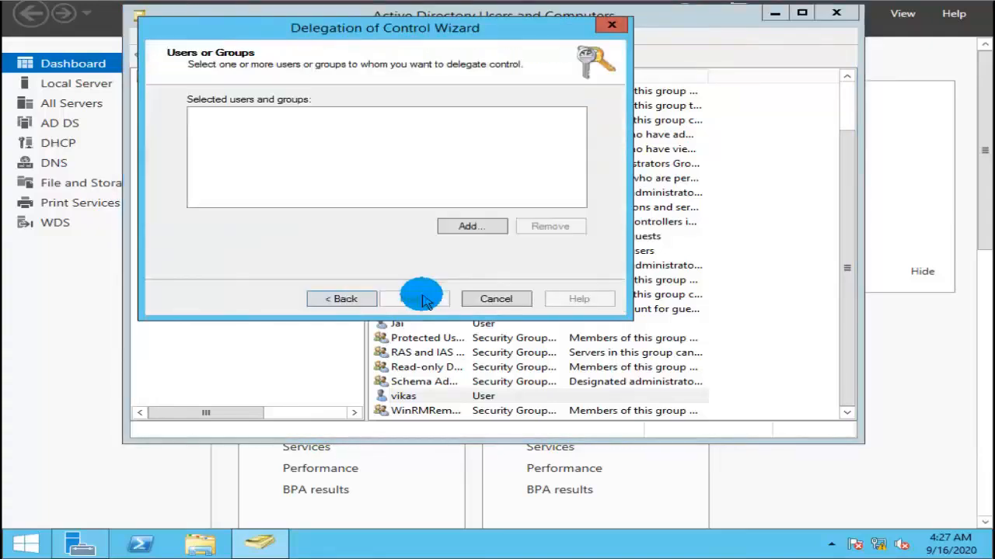
pyautogui.click(467, 227)
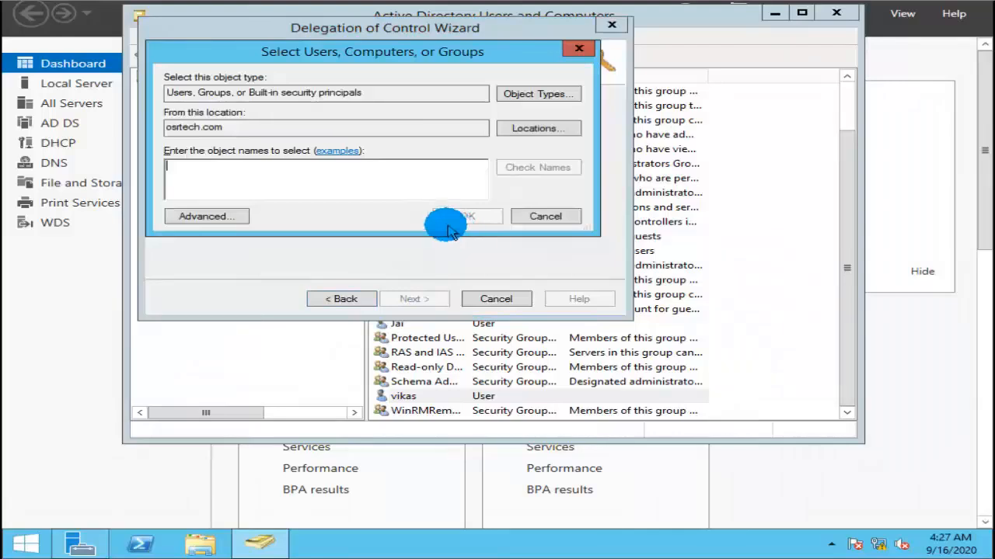
pyautogui.click(224, 217)
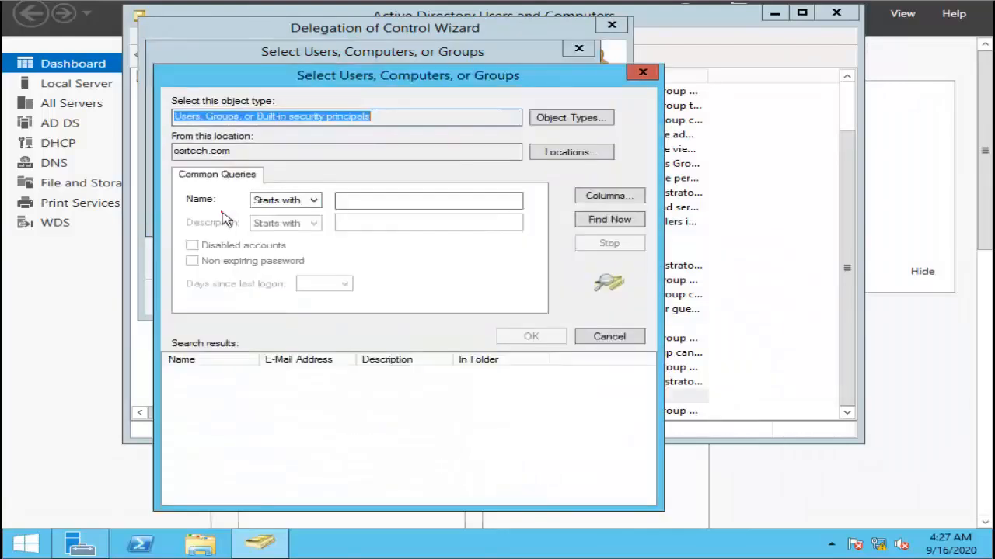
pyautogui.click(595, 221)
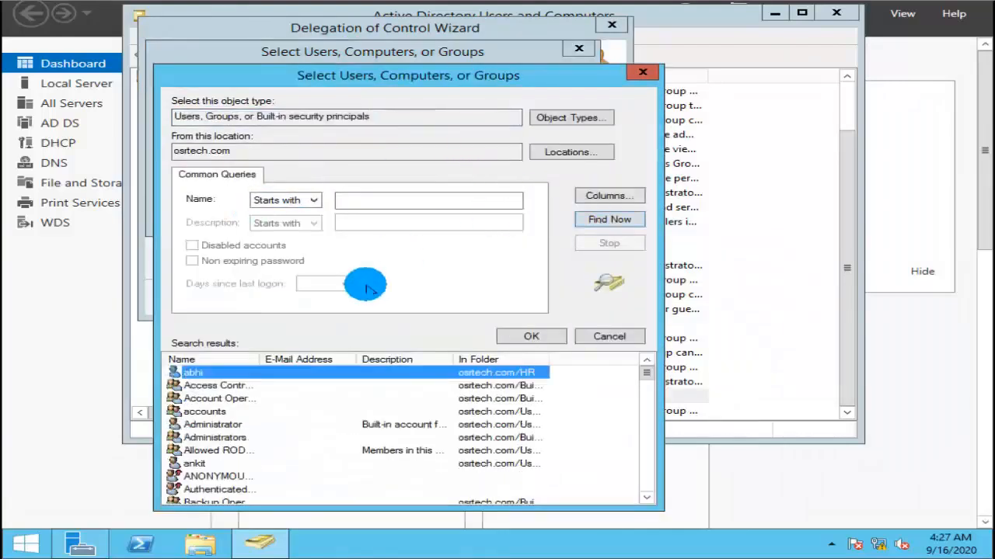
pyautogui.press('v')
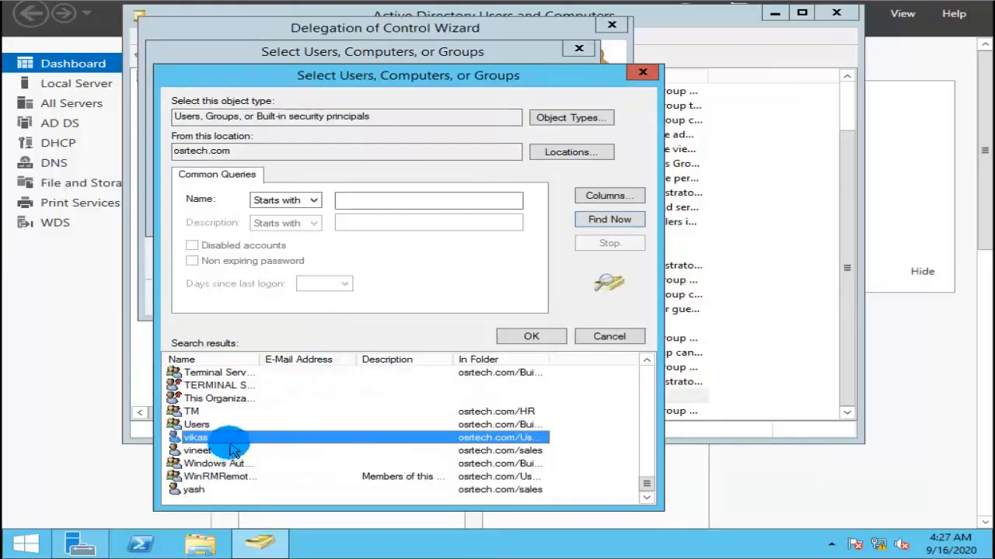
pyautogui.click(526, 336)
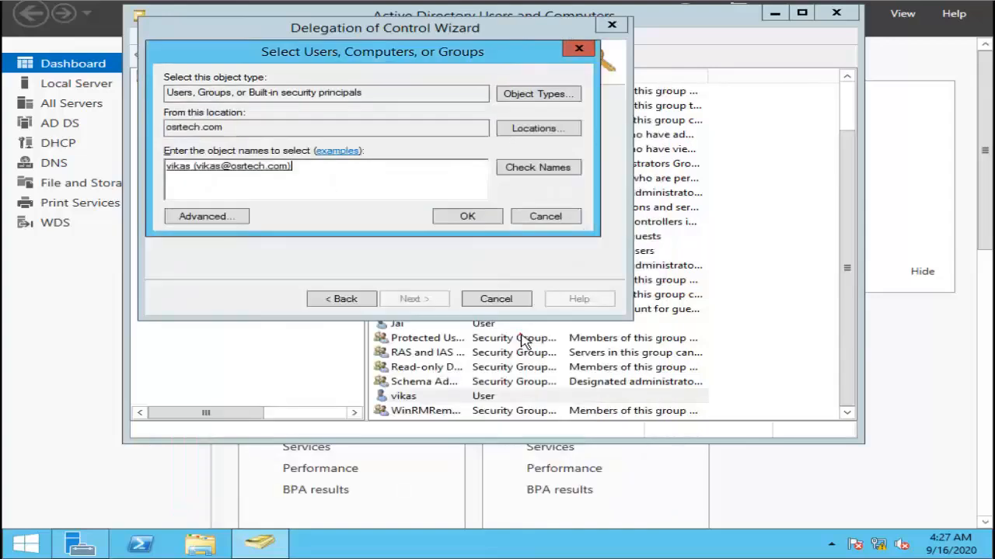
pyautogui.click(469, 223)
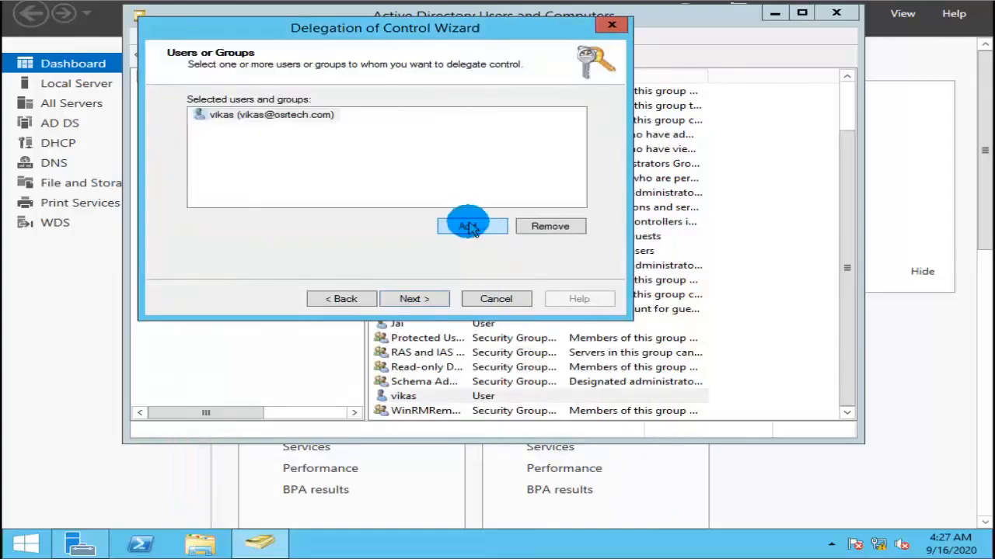
pyautogui.click(412, 299)
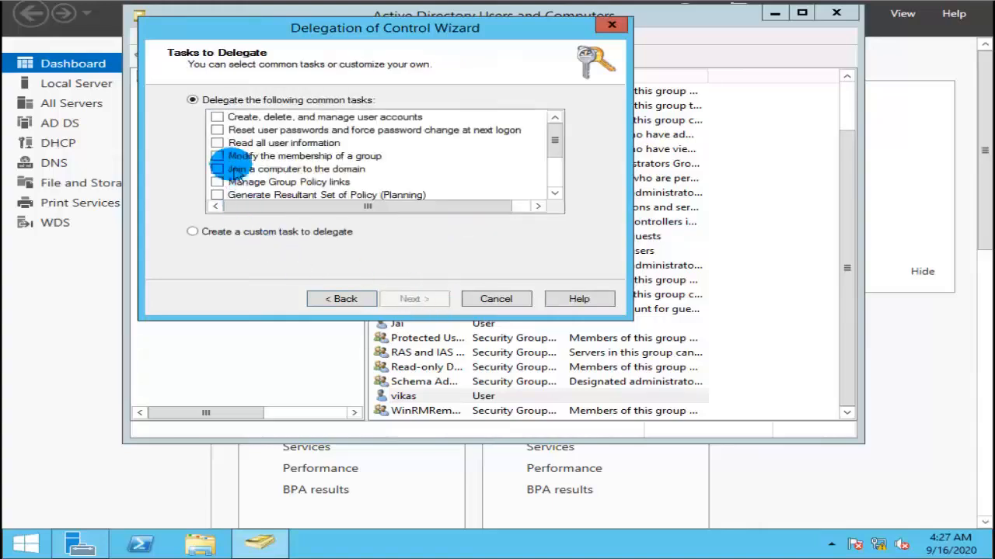
# Delegate the first five common tasks, from managing user accounts to joining a computer to the domain, finish the wizard and close the console.
pyautogui.click(217, 116)
pyautogui.click(217, 130)
pyautogui.click(217, 143)
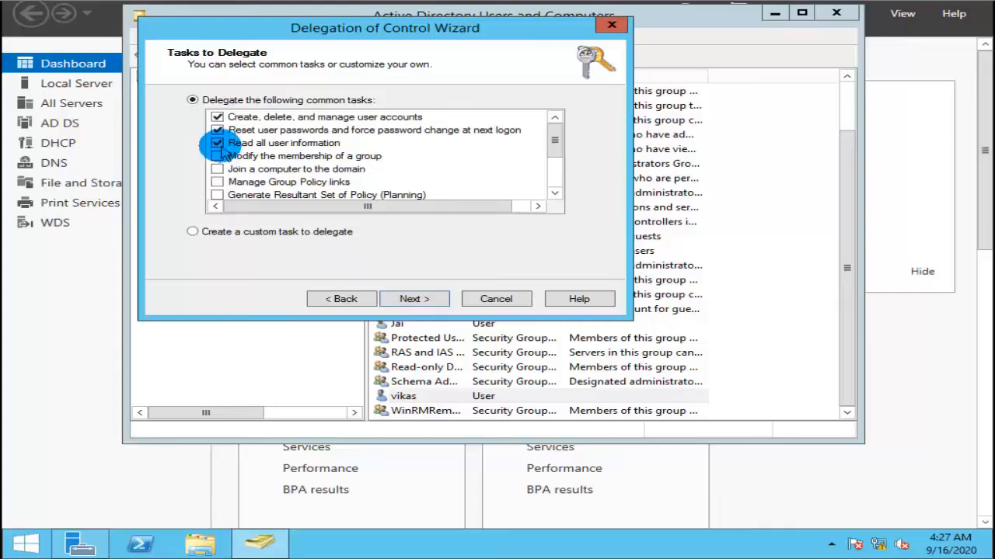
pyautogui.click(218, 145)
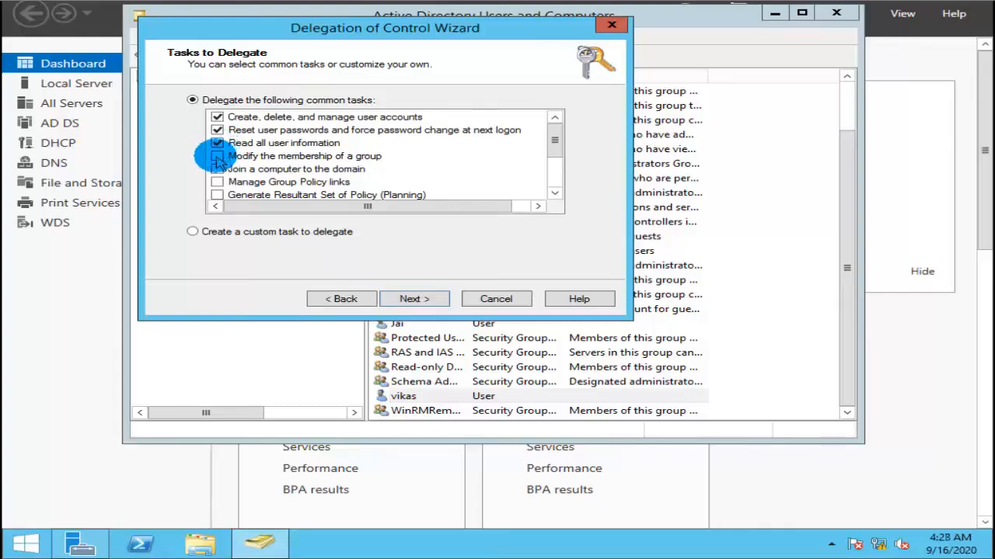
pyautogui.click(218, 157)
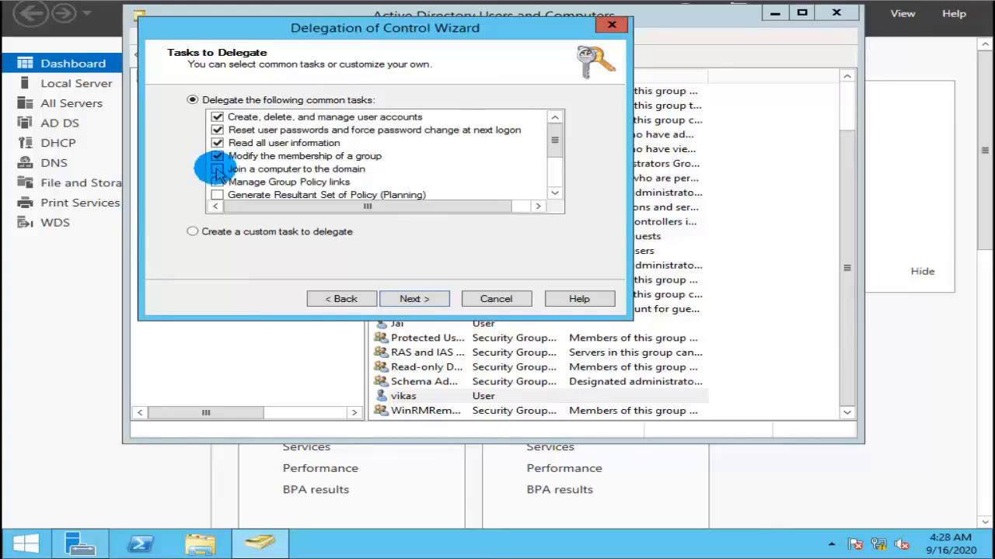
pyautogui.click(218, 171)
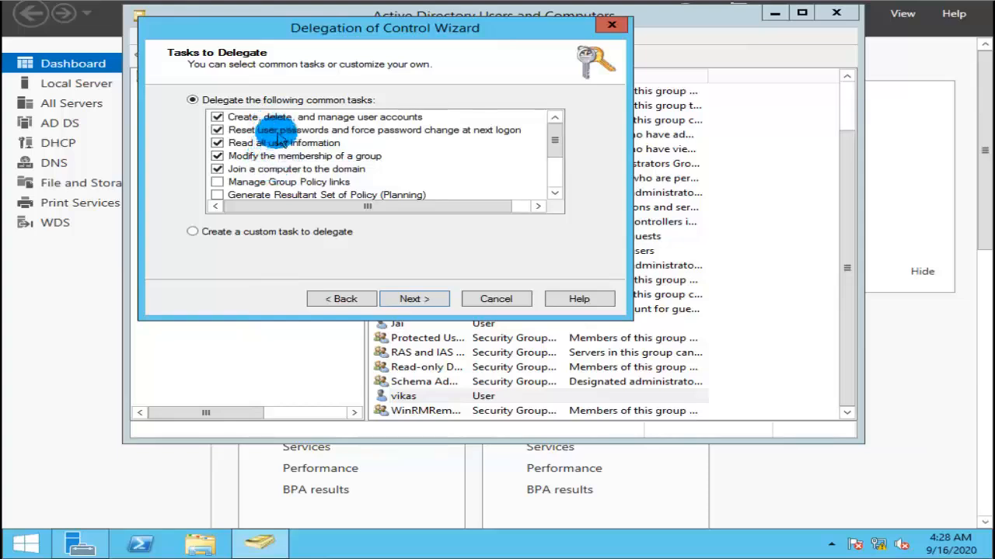
pyautogui.click(409, 300)
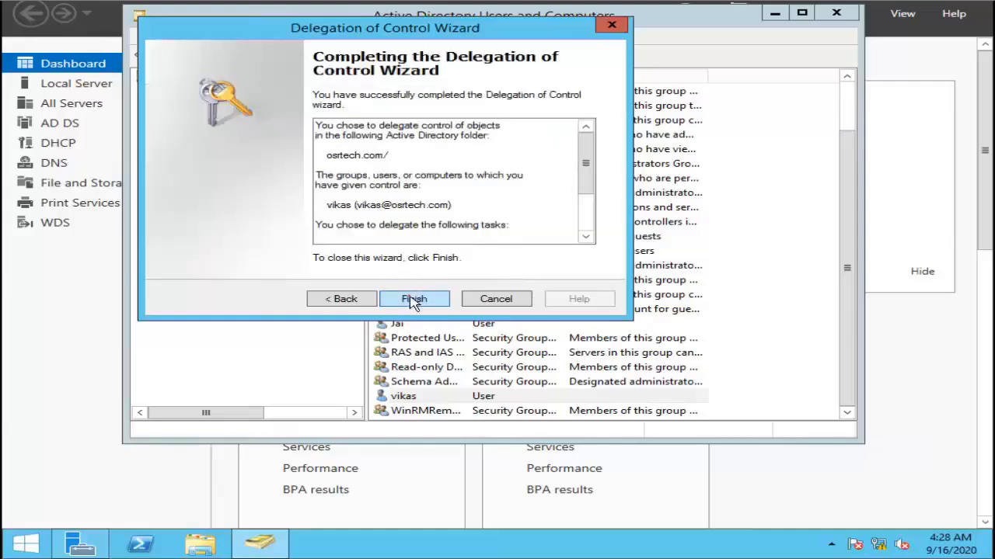
pyautogui.click(412, 300)
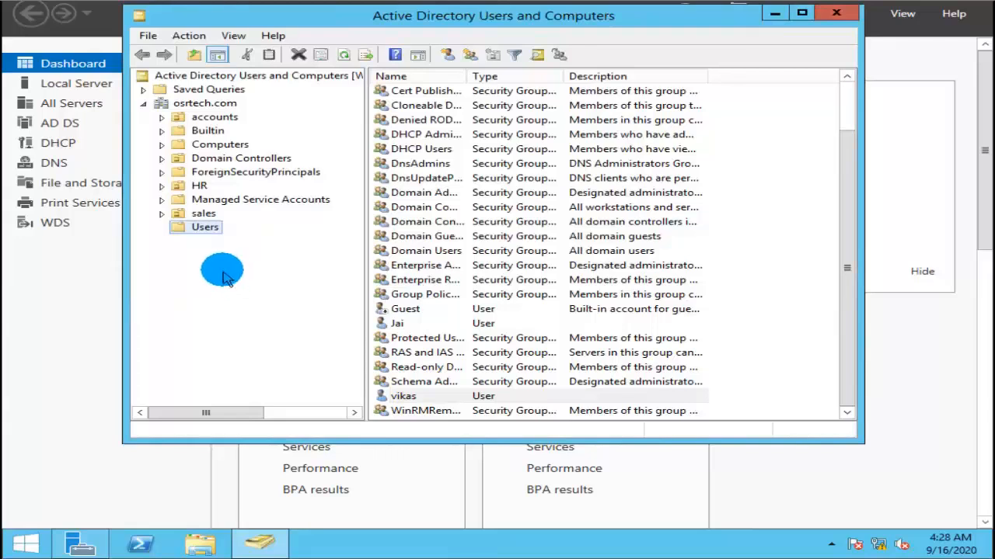
pyautogui.click(835, 17)
pyautogui.click(365, 144)
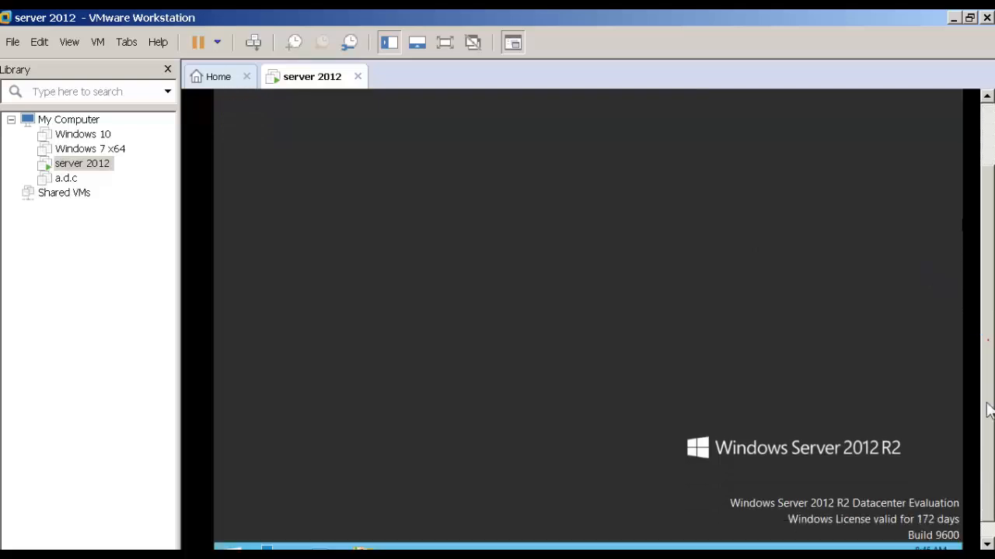
# Open Active Directory Administrative Center from Server Manager on the server 2012 machine and display the containers of the osrtech (local) domain.
pyautogui.moveTo(986, 336); pyautogui.dragTo(989, 434)
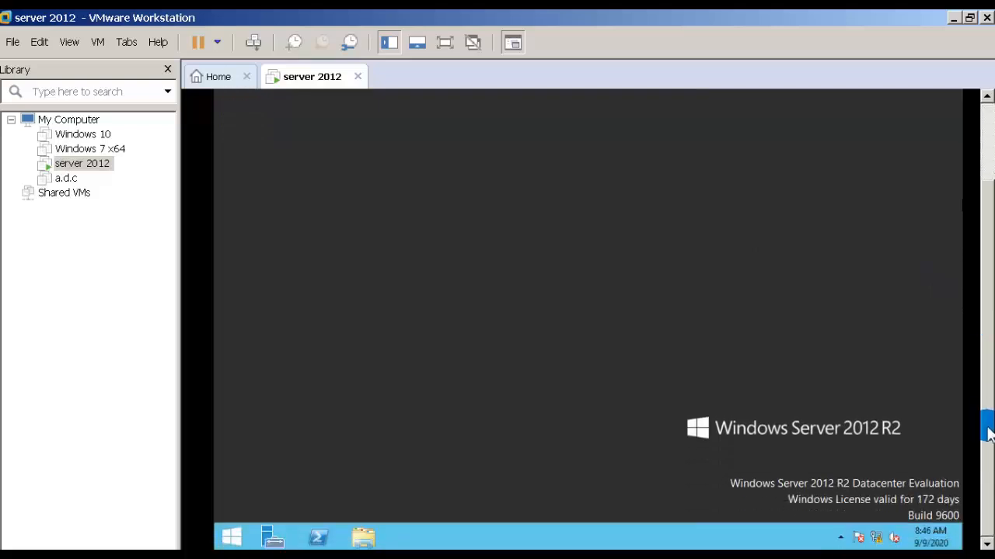
pyautogui.click(268, 539)
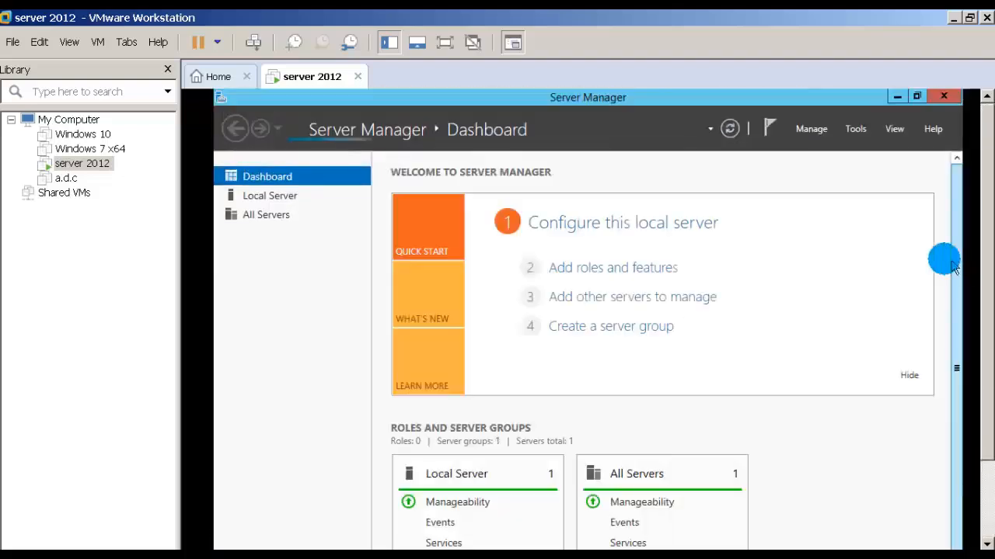
pyautogui.click(854, 130)
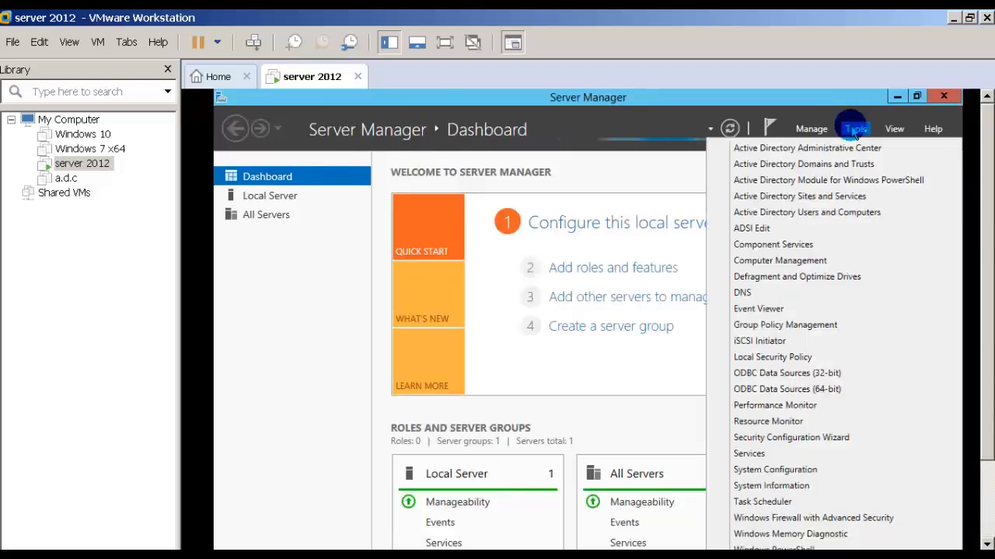
pyautogui.click(801, 148)
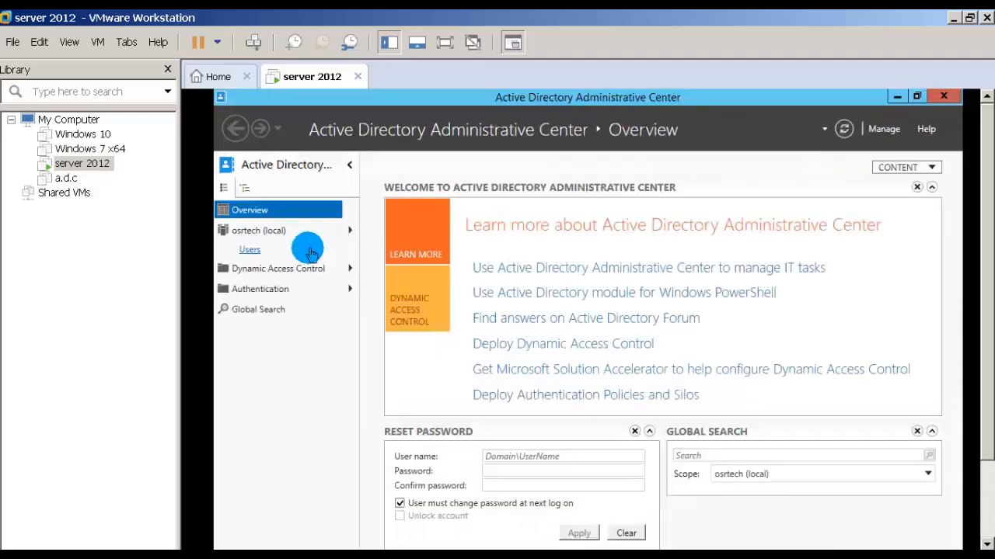
pyautogui.click(247, 252)
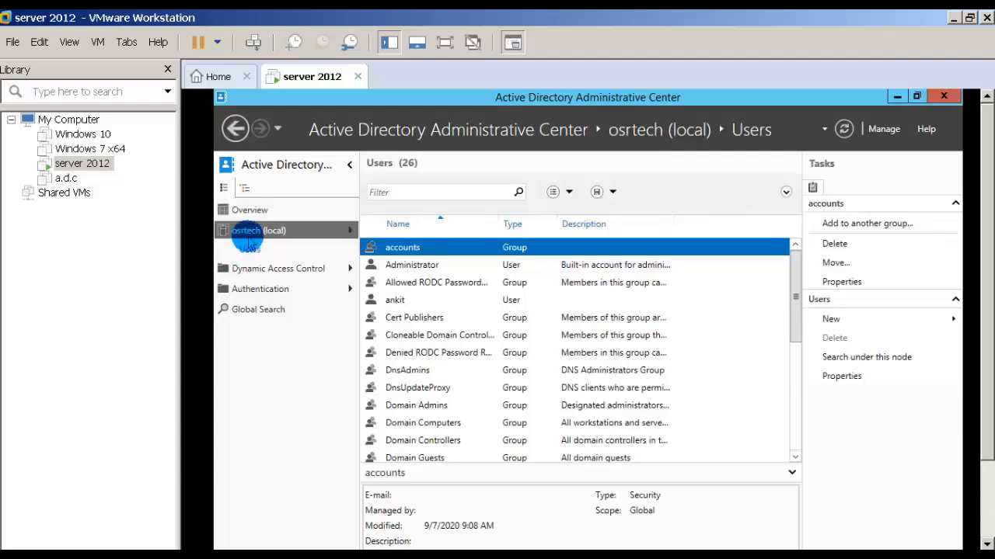
pyautogui.click(259, 212)
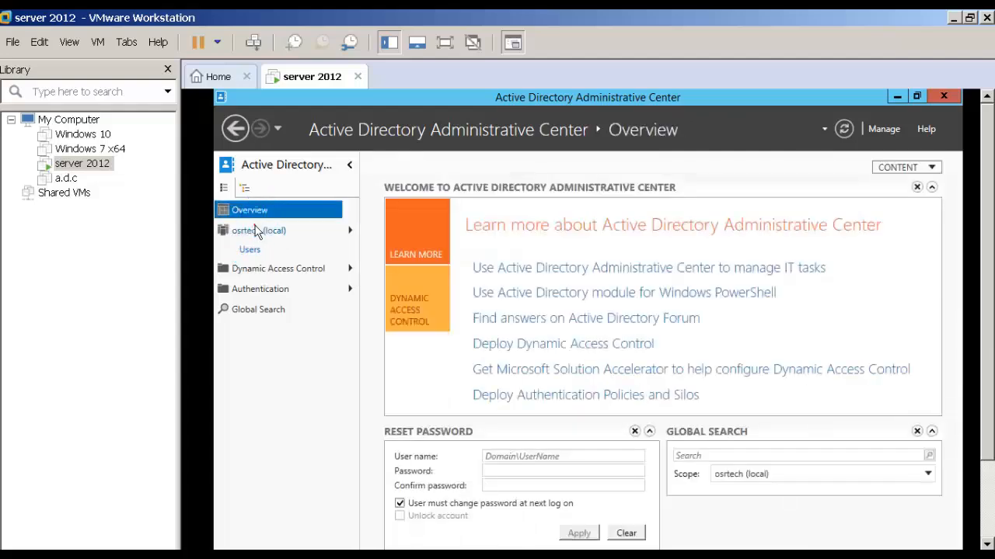
pyautogui.click(252, 232)
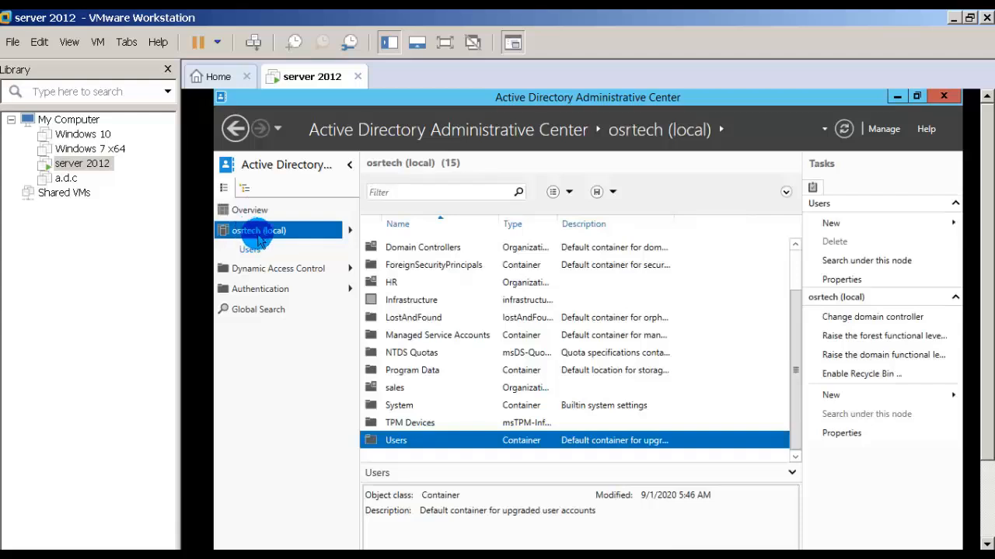
pyautogui.moveTo(266, 240)
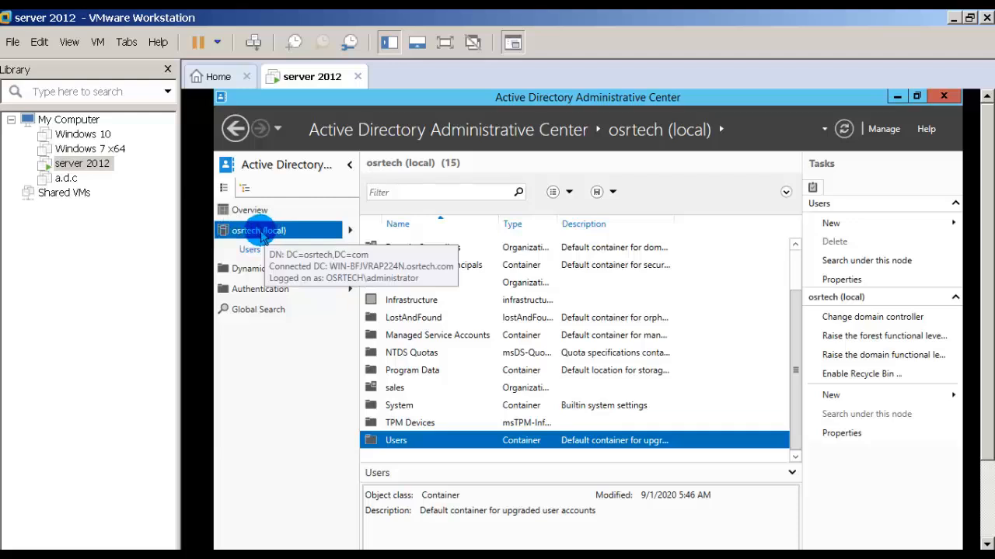
# Enable the Active Directory Recycle Bin for osrtech (local), accept the confirmation and notice, and refresh the Administrative Center.
pyautogui.click(861, 376)
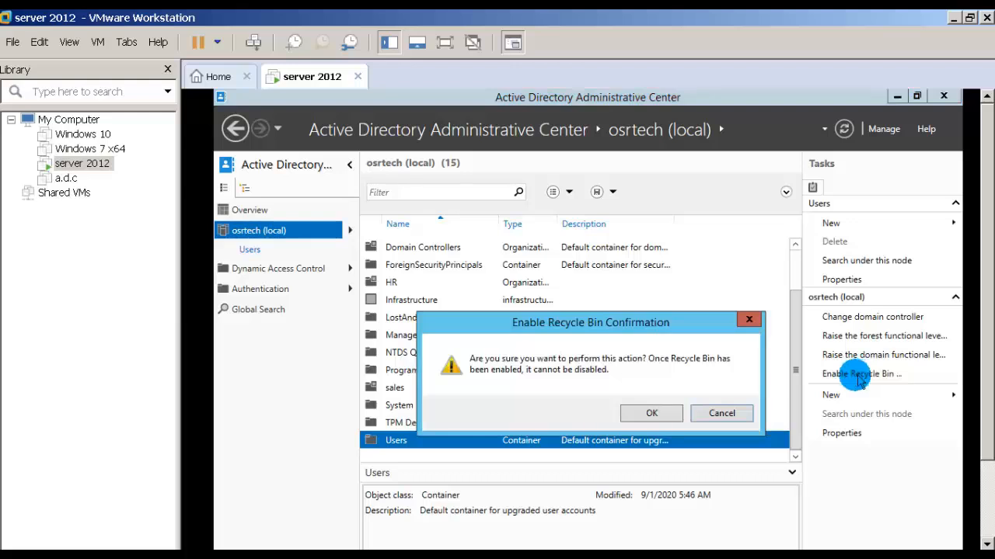
pyautogui.click(651, 413)
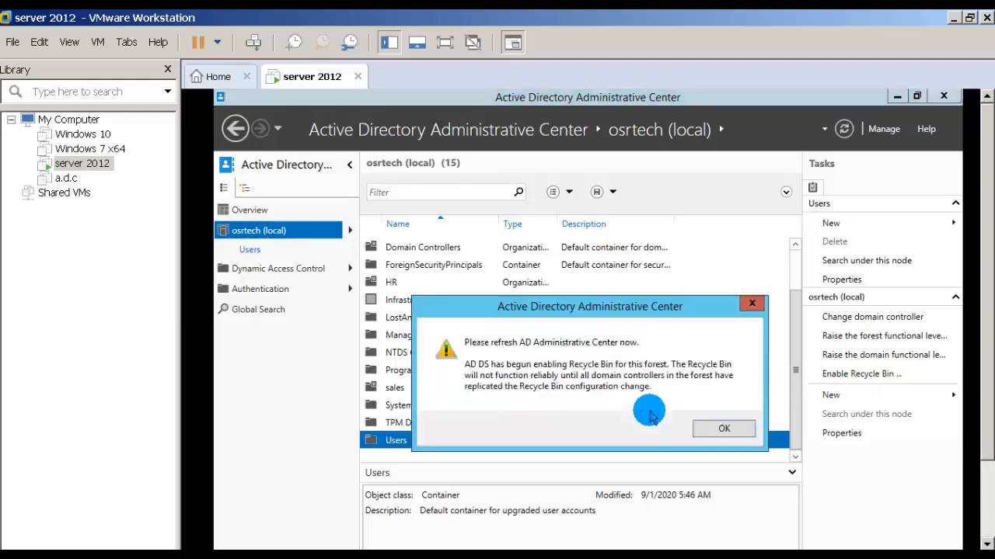
pyautogui.click(725, 428)
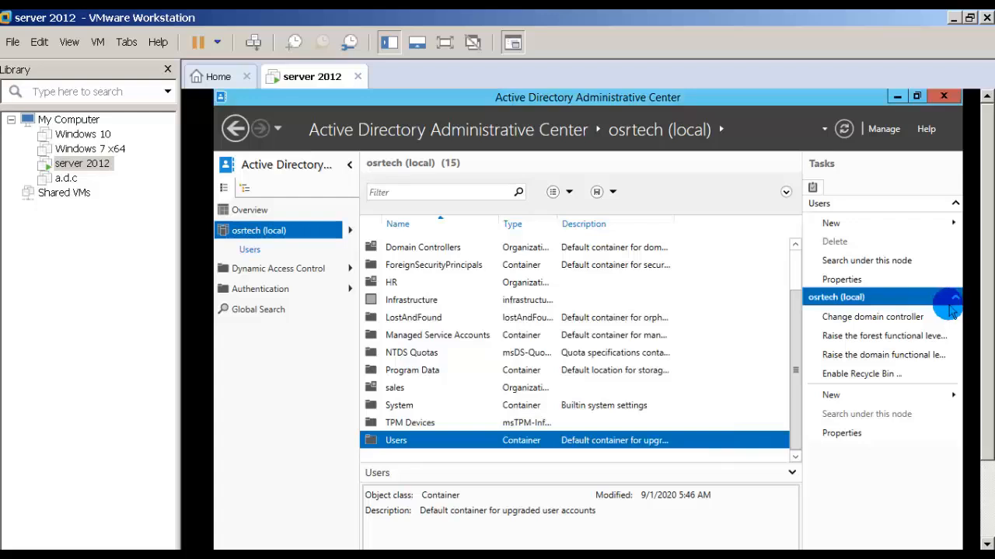
pyautogui.click(845, 131)
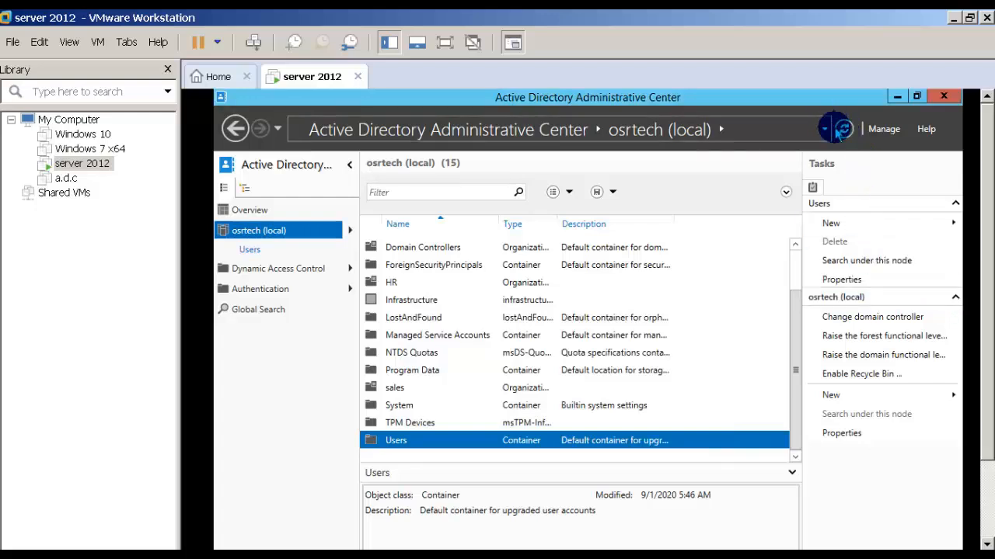
pyautogui.click(845, 132)
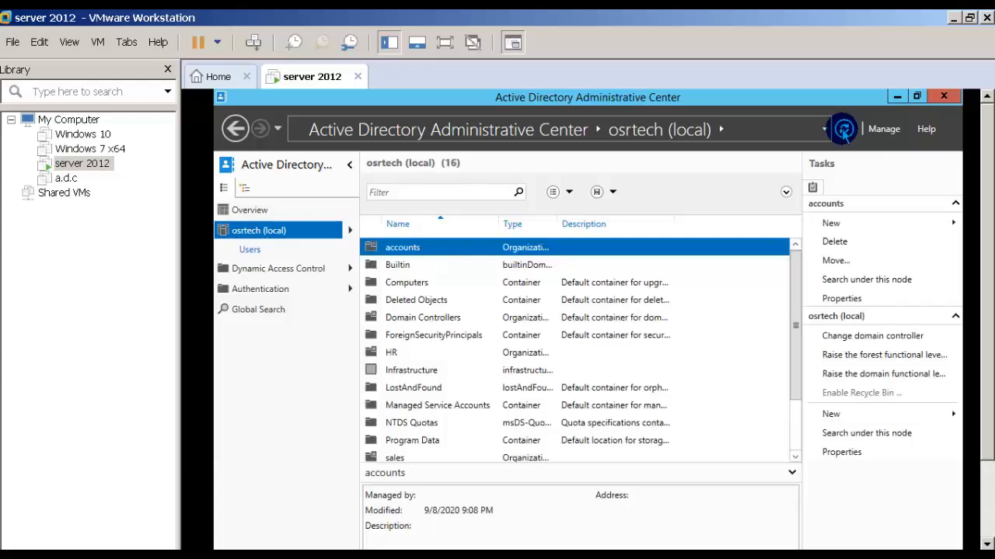
# Refresh the Administrative Center, open the Users container of osrtech (local), and delete the user account listed just after Schema Admins, confirming the deletion.
pyautogui.click(845, 131)
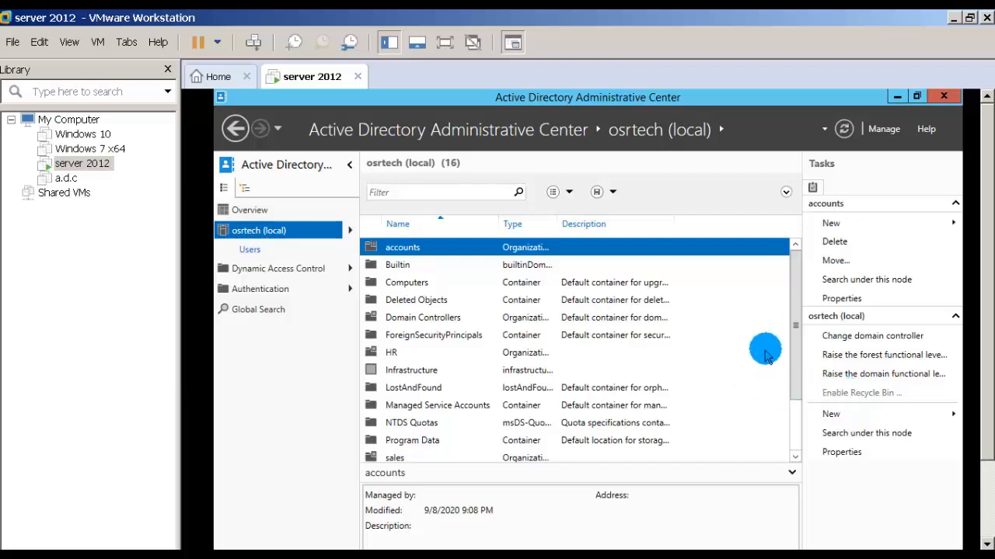
pyautogui.moveTo(793, 366); pyautogui.dragTo(784, 394)
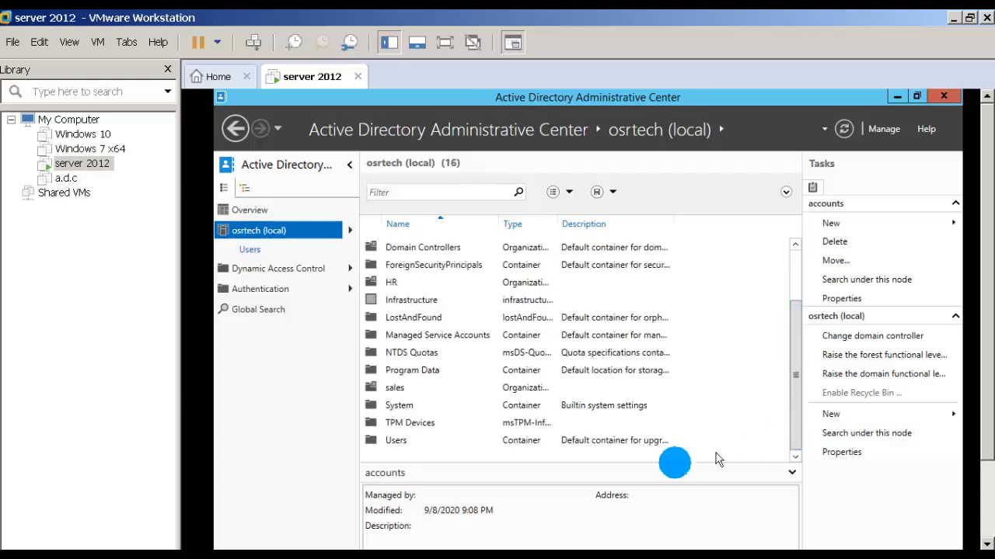
pyautogui.doubleClick(396, 440)
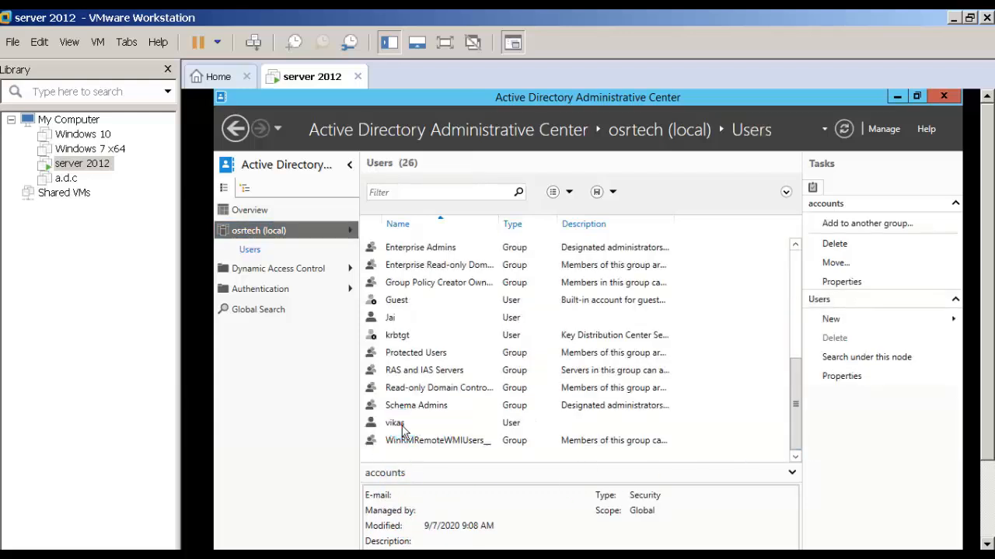
pyautogui.click(402, 426)
pyautogui.rightClick(402, 427)
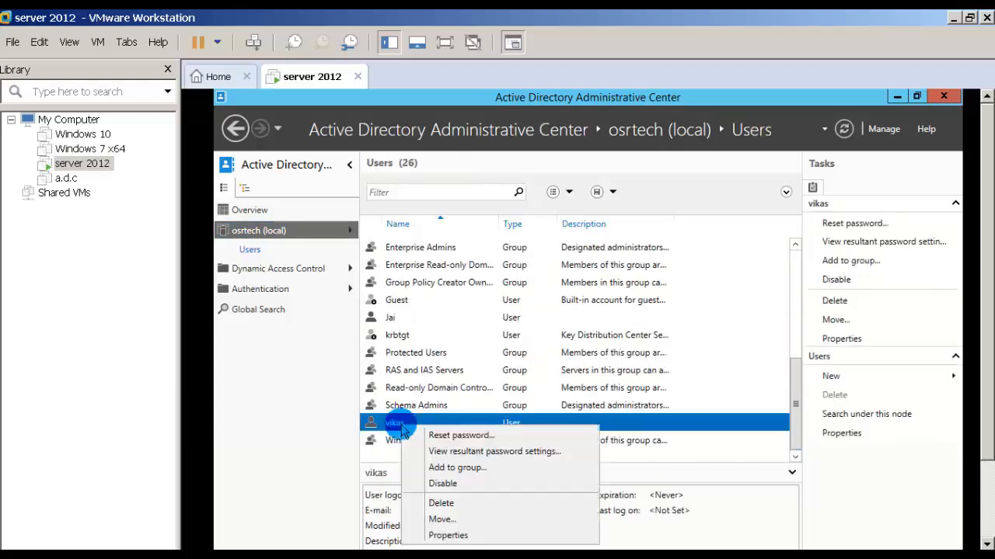
pyautogui.click(442, 504)
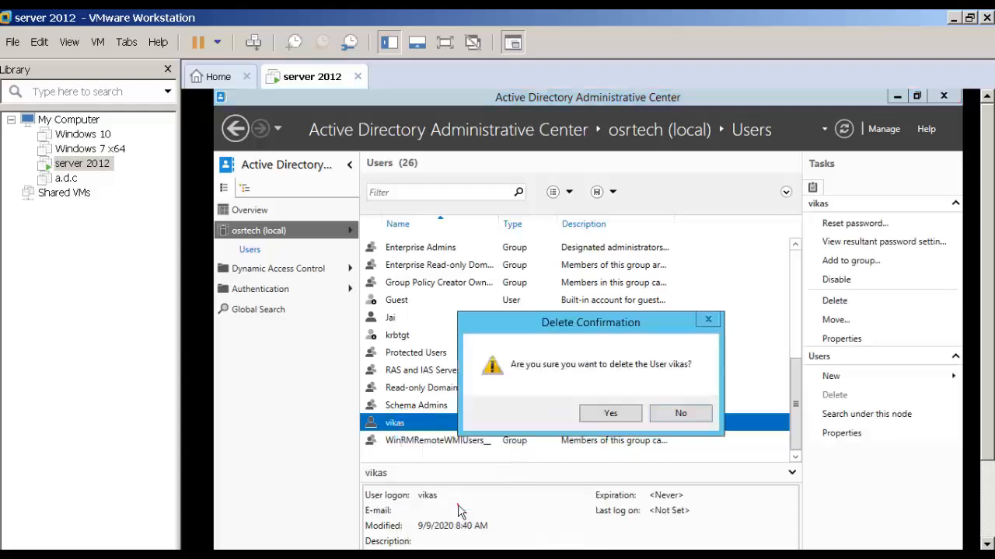
pyautogui.click(610, 413)
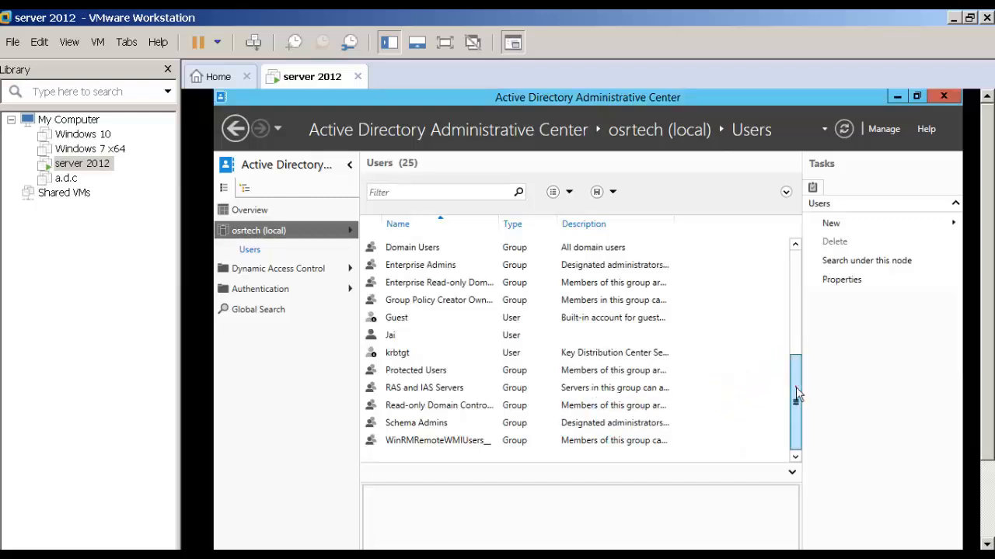
pyautogui.moveTo(796, 392); pyautogui.dragTo(804, 266)
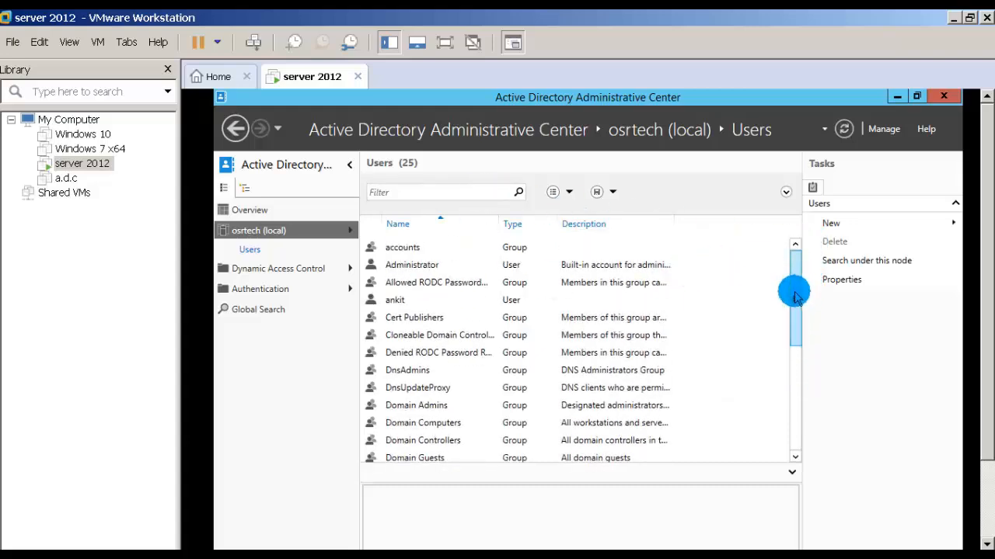
pyautogui.moveTo(794, 297); pyautogui.dragTo(794, 250)
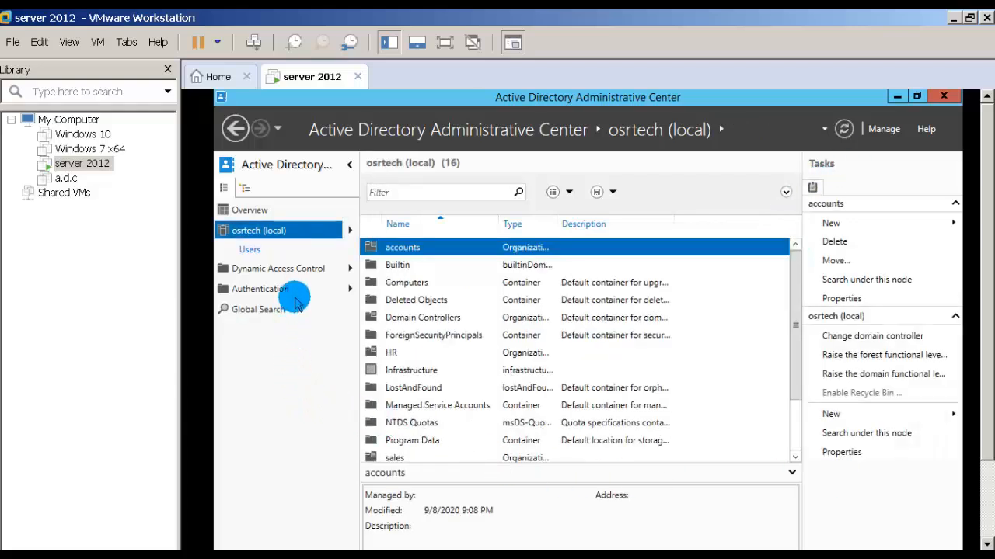
# Open the Deleted Objects container of osrtech (local) and restore the deleted user account to its original location.
pyautogui.click(349, 235)
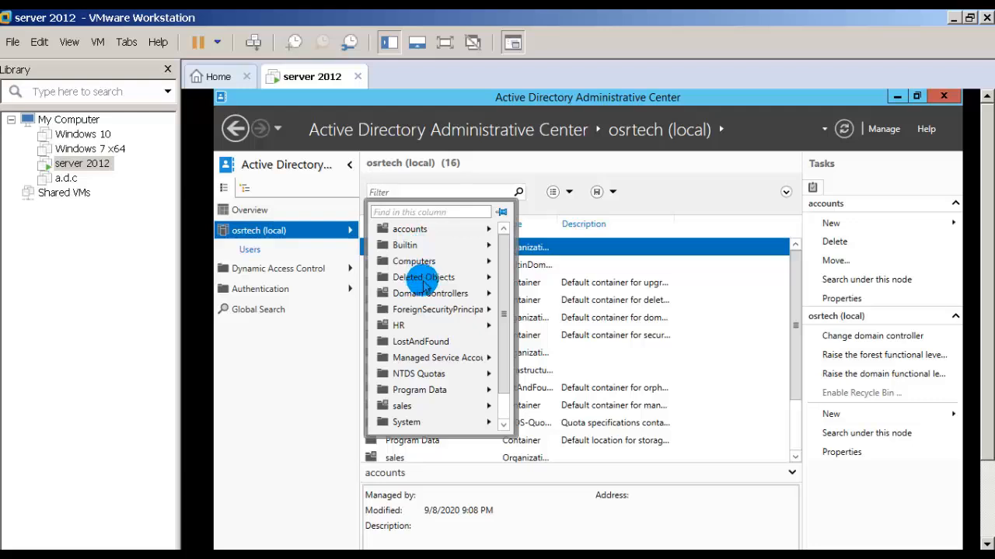
pyautogui.click(422, 278)
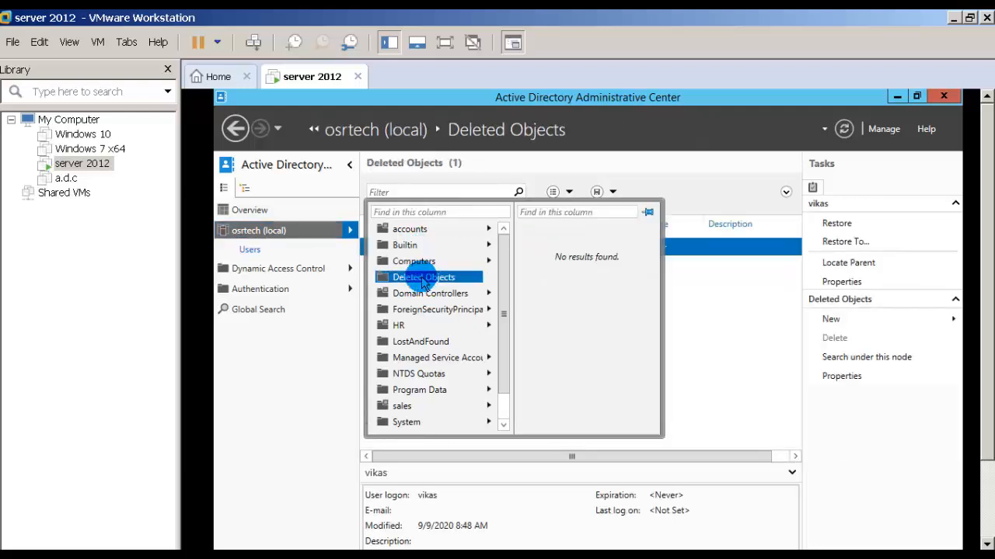
pyautogui.click(421, 278)
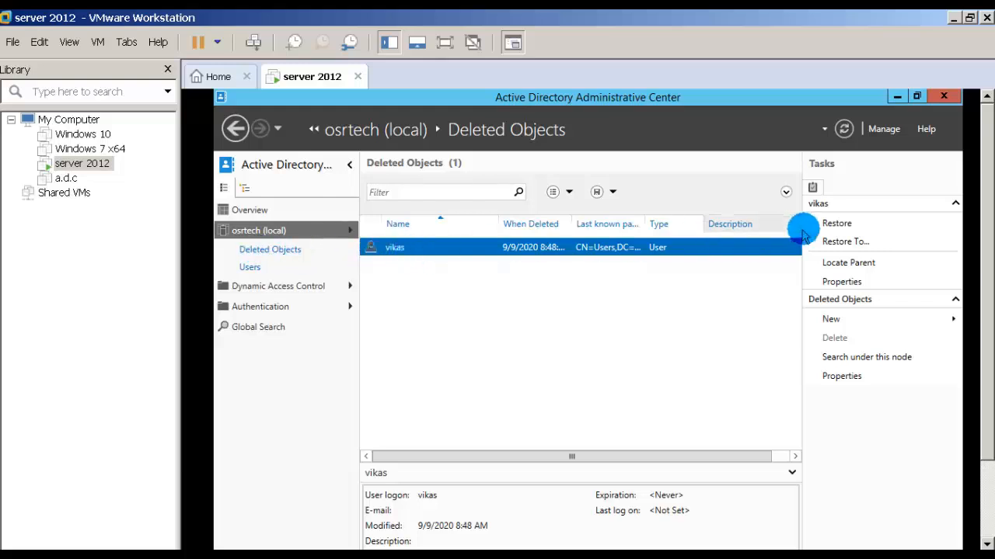
pyautogui.click(833, 225)
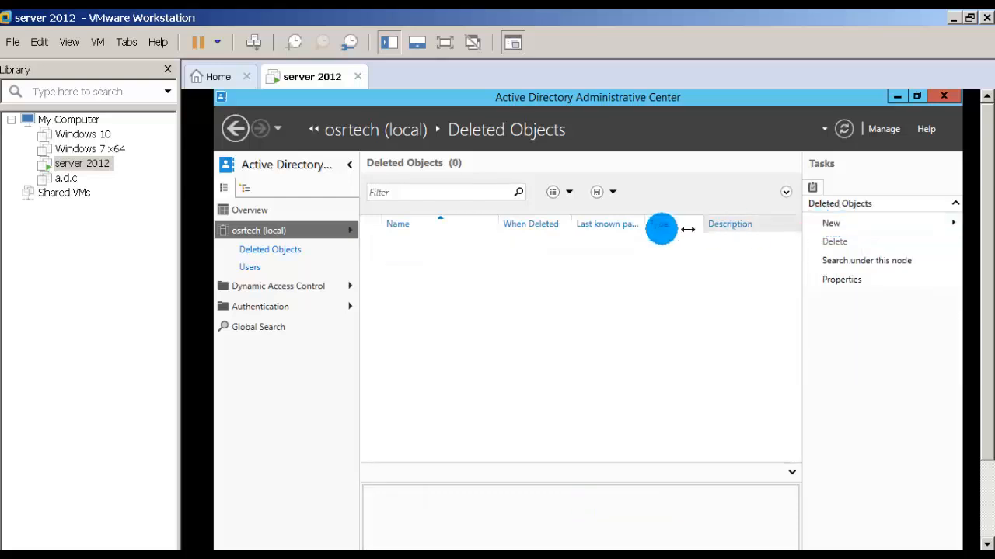
# Delete the same user account from the Users container again, confirm, and restore it from Deleted Objects.
pyautogui.click(256, 271)
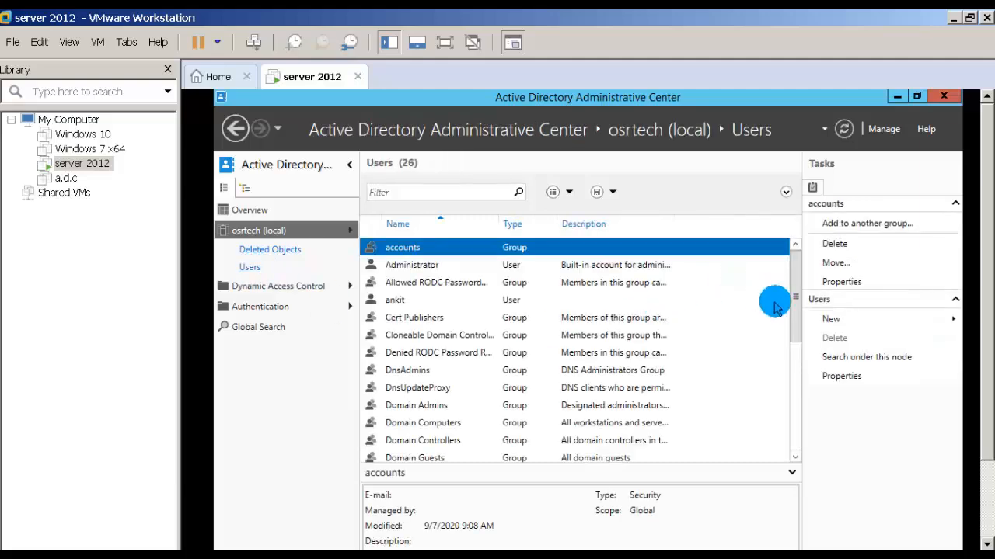
pyautogui.moveTo(801, 341); pyautogui.dragTo(501, 449)
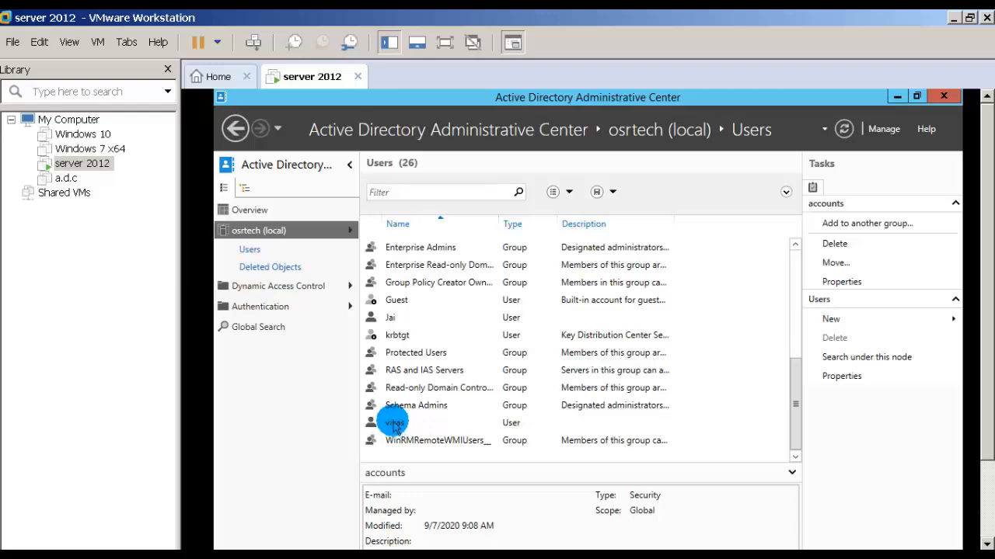
pyautogui.click(393, 424)
pyautogui.click(826, 310)
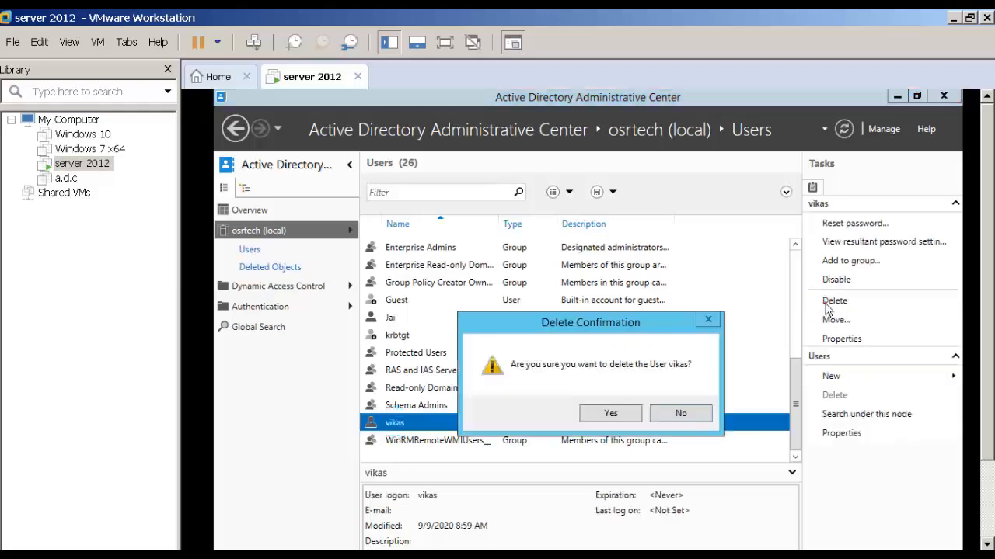
pyautogui.click(604, 410)
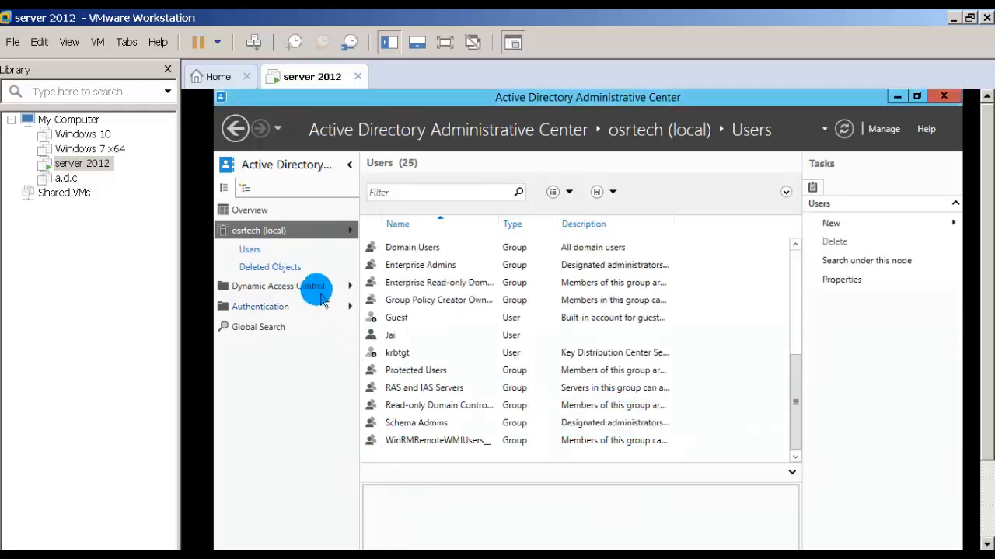
pyautogui.click(269, 267)
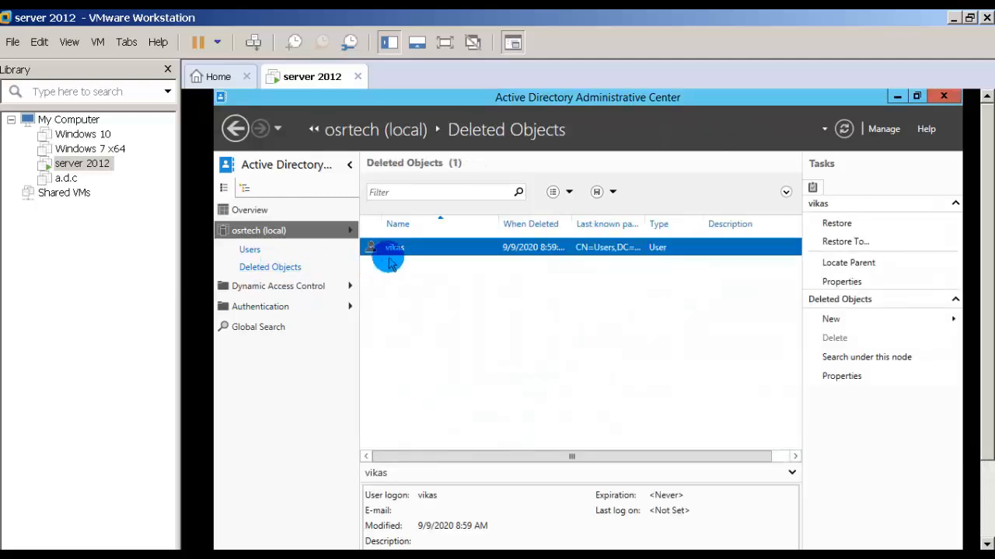
pyautogui.click(831, 223)
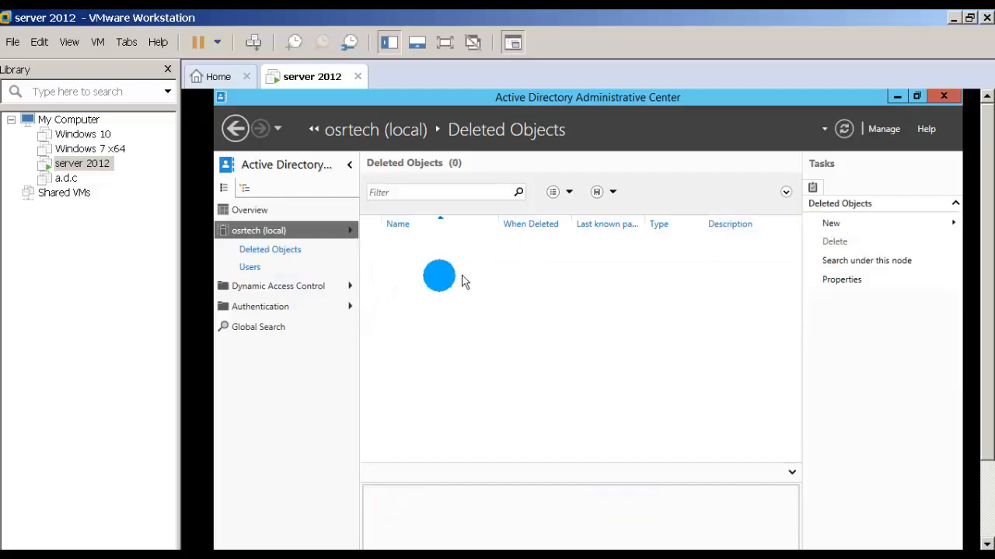